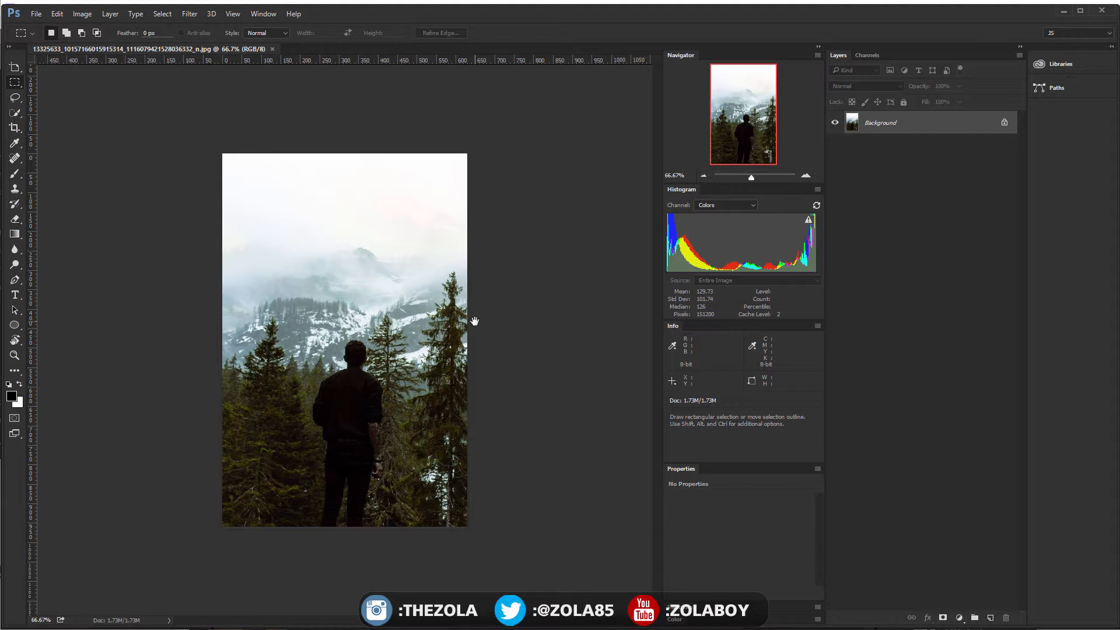
# Step: Examine the man, the trees and the mountains in the photo up close, finishing with the whole image fitted in view
pyautogui.press('v')
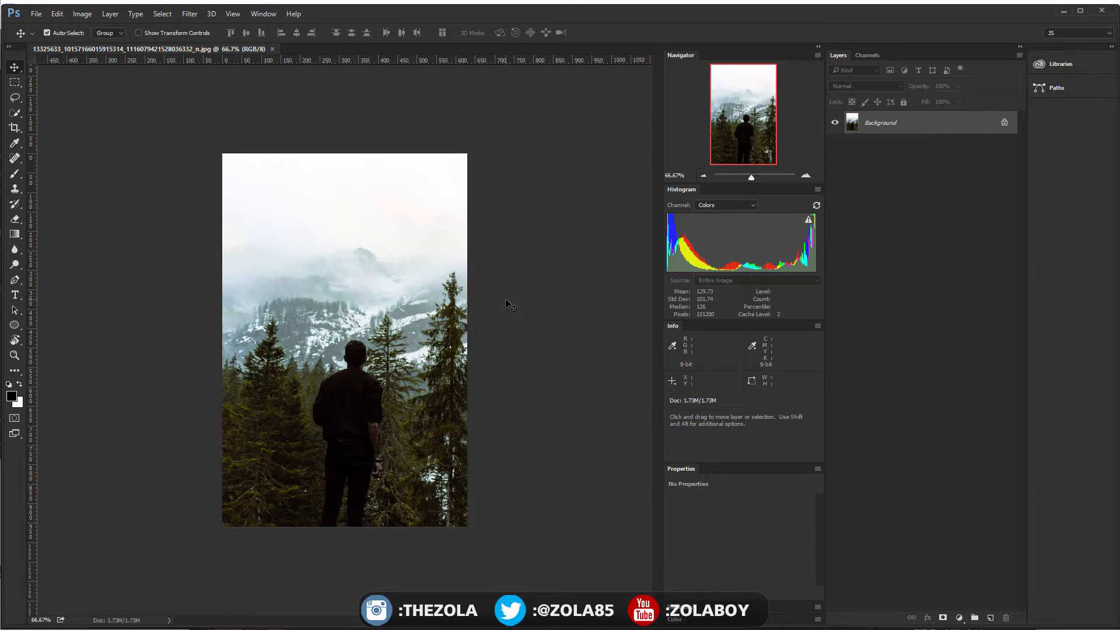
pyautogui.hotkey('ctrl', '+')
pyautogui.moveTo(459, 349)
pyautogui.mouseDown()
pyautogui.moveTo(456, 322)
pyautogui.moveTo(462, 331)
pyautogui.mouseUp()
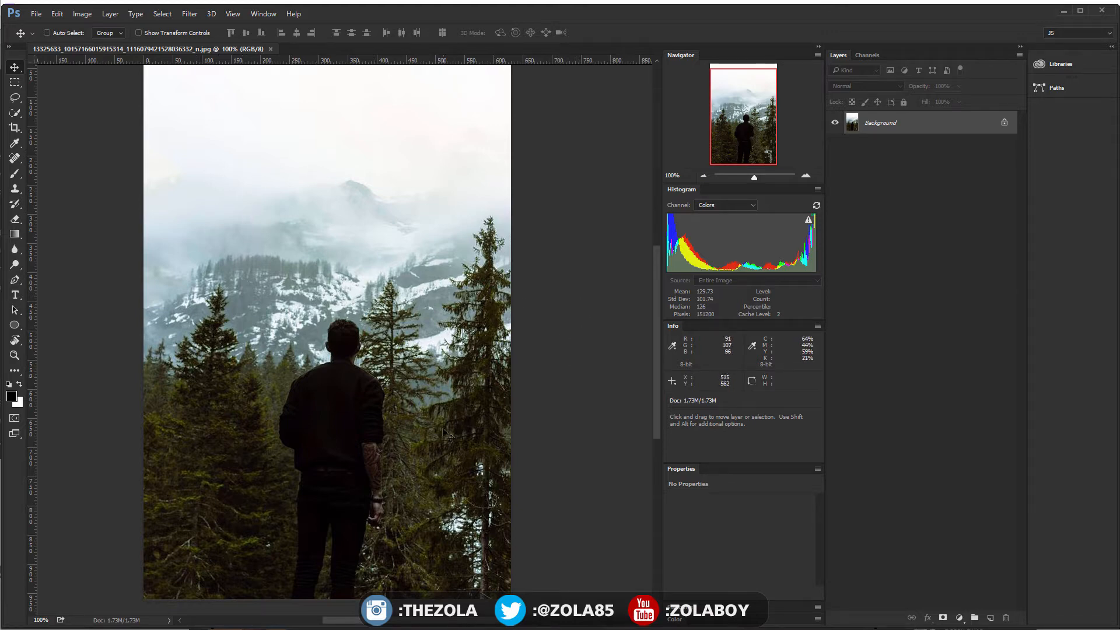
pyautogui.moveTo(404, 350); pyautogui.dragTo(399, 344)
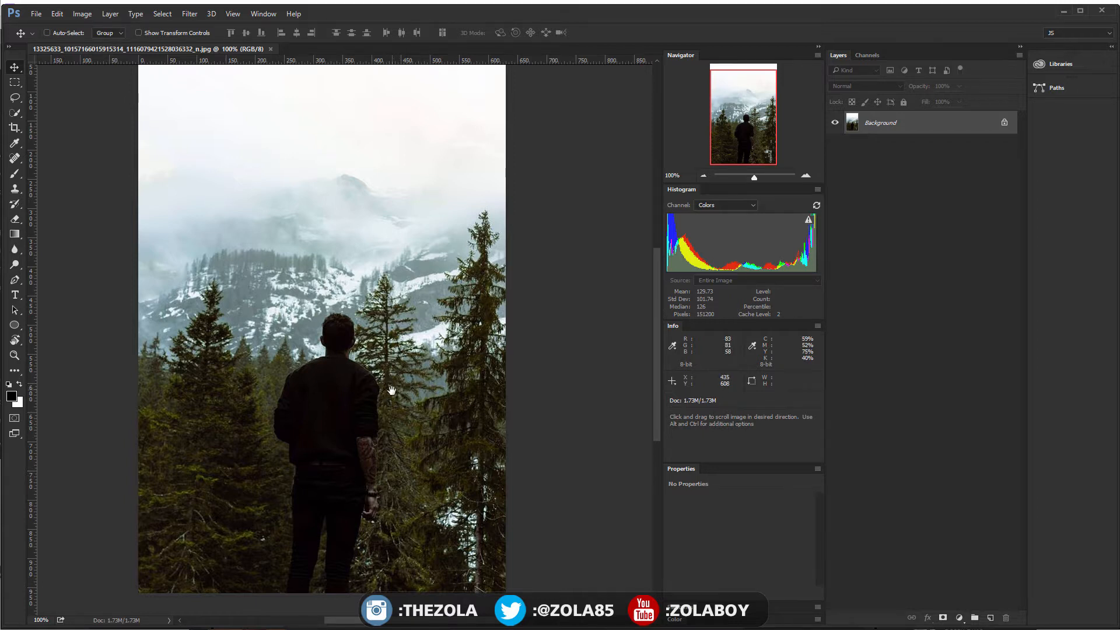
pyautogui.moveTo(392, 390); pyautogui.dragTo(391, 376)
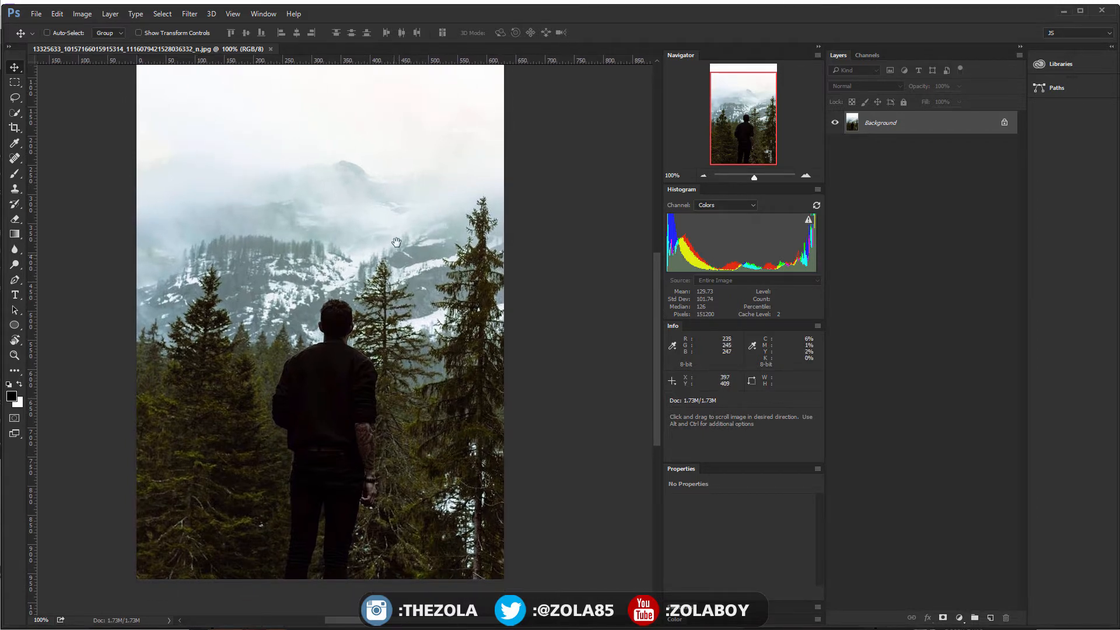
pyautogui.moveTo(396, 242); pyautogui.dragTo(408, 276)
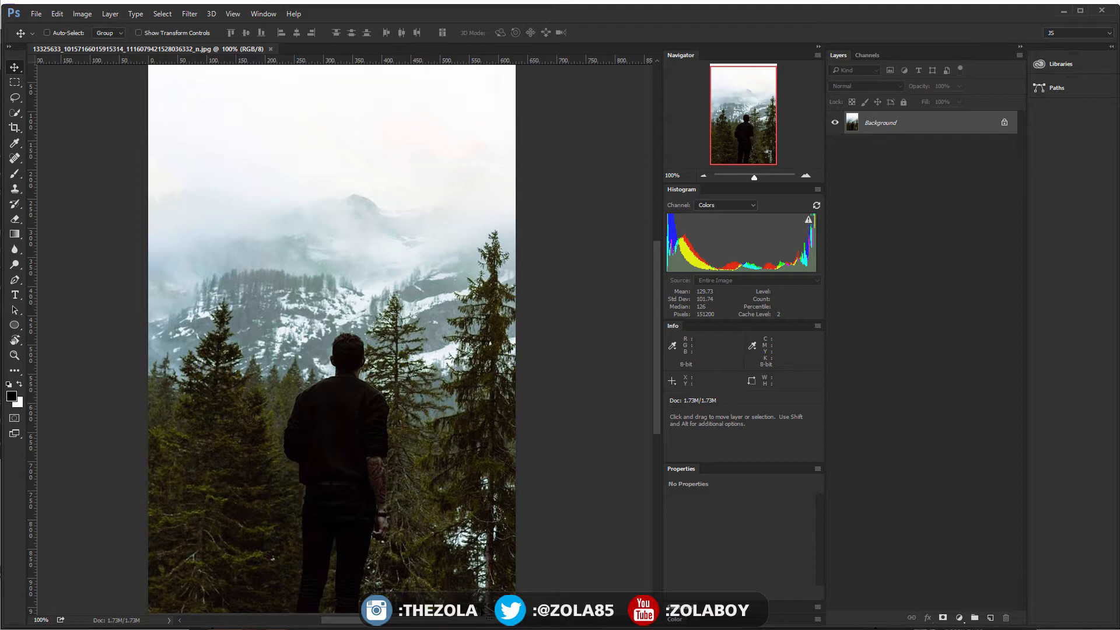
pyautogui.moveTo(416, 396); pyautogui.dragTo(428, 321)
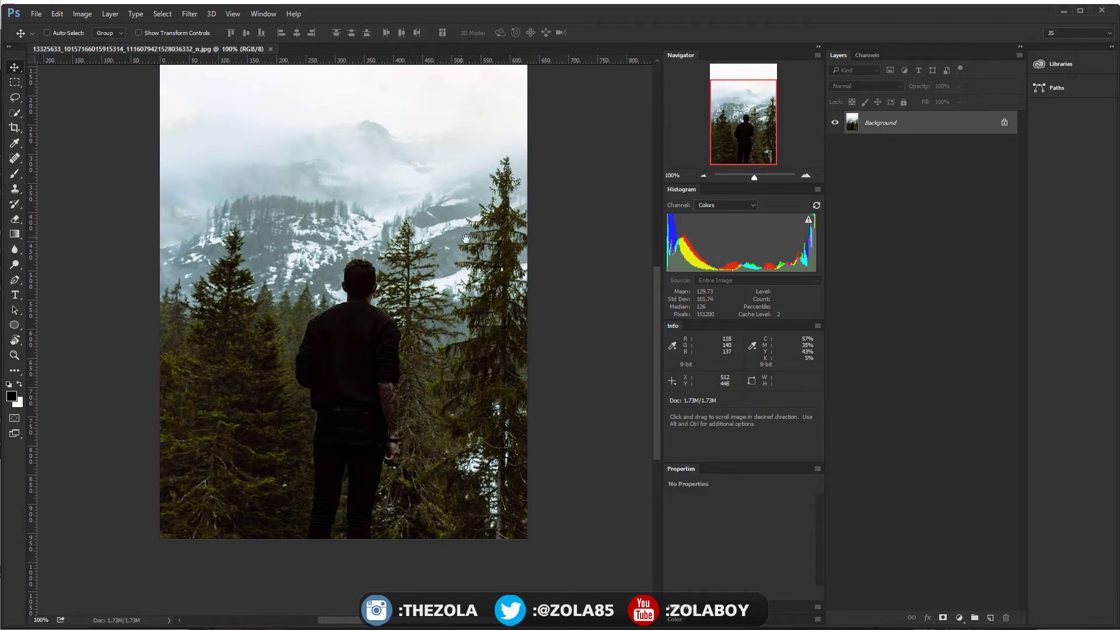
pyautogui.moveTo(456, 261); pyautogui.dragTo(493, 323)
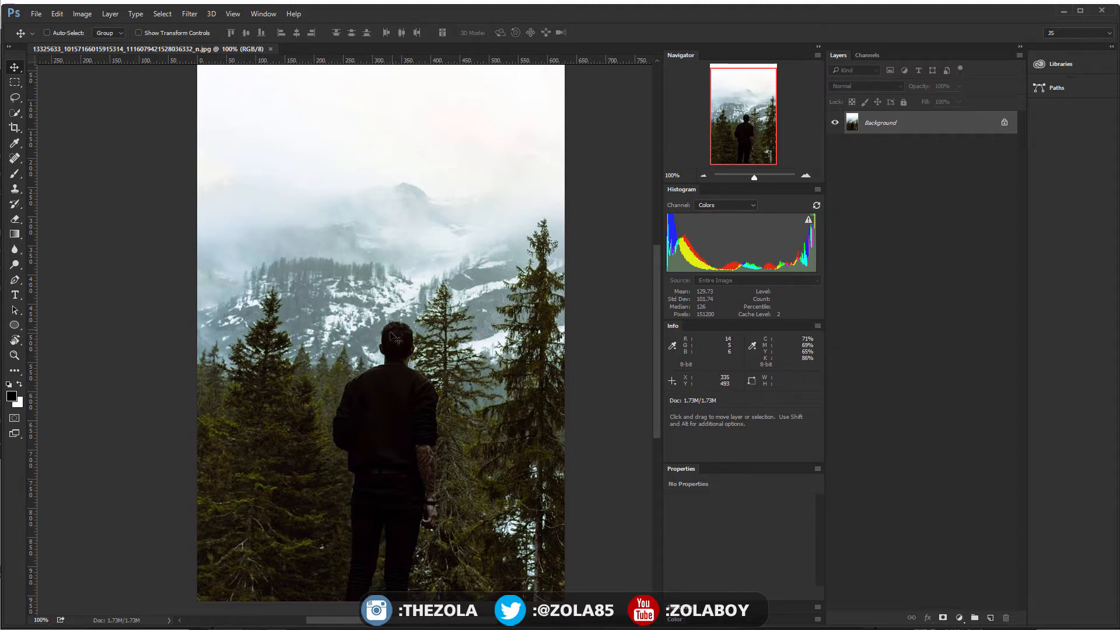
pyautogui.press('z')
pyautogui.moveTo(394, 347); pyautogui.dragTo(419, 343)
pyautogui.press('v')
pyautogui.press('space')
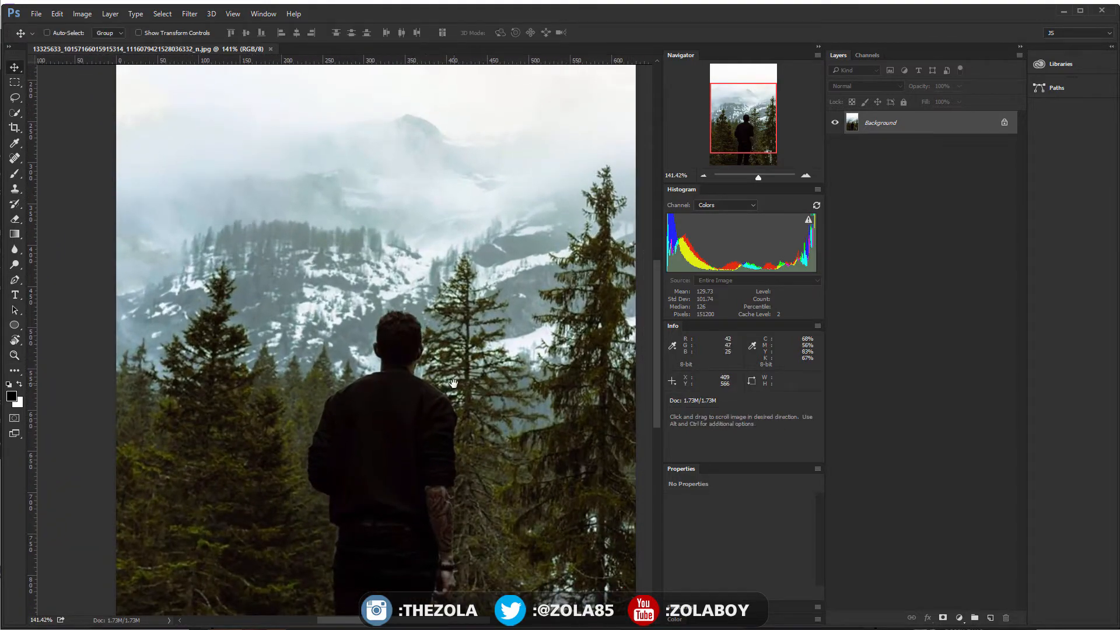
pyautogui.hotkey('ctrl', '0')
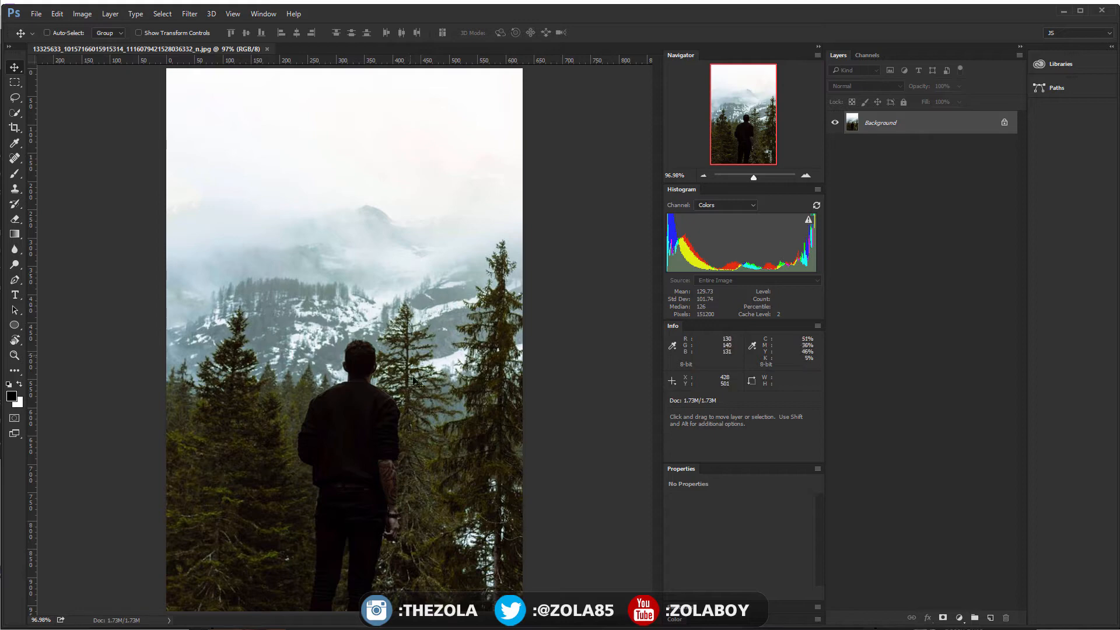
pyautogui.hotkey('alt', 'Tab')
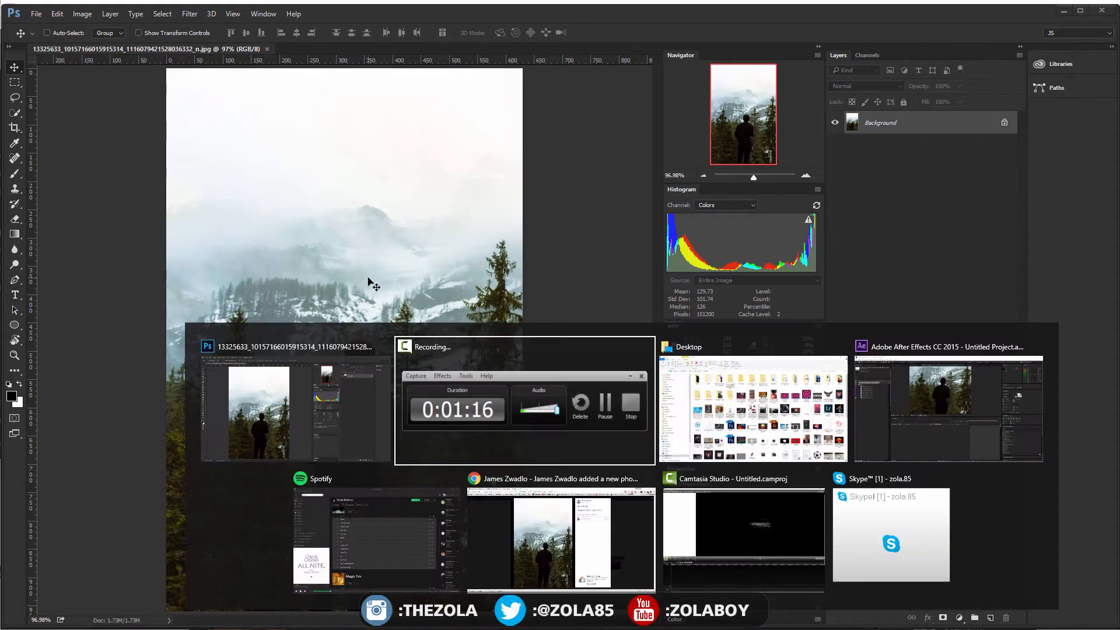
pyautogui.press('Tab')
pyautogui.press('Tab')
pyautogui.press('Tab')
pyautogui.press('Tab')
pyautogui.press('Tab')
pyautogui.press('Tab')
pyautogui.press('Tab')
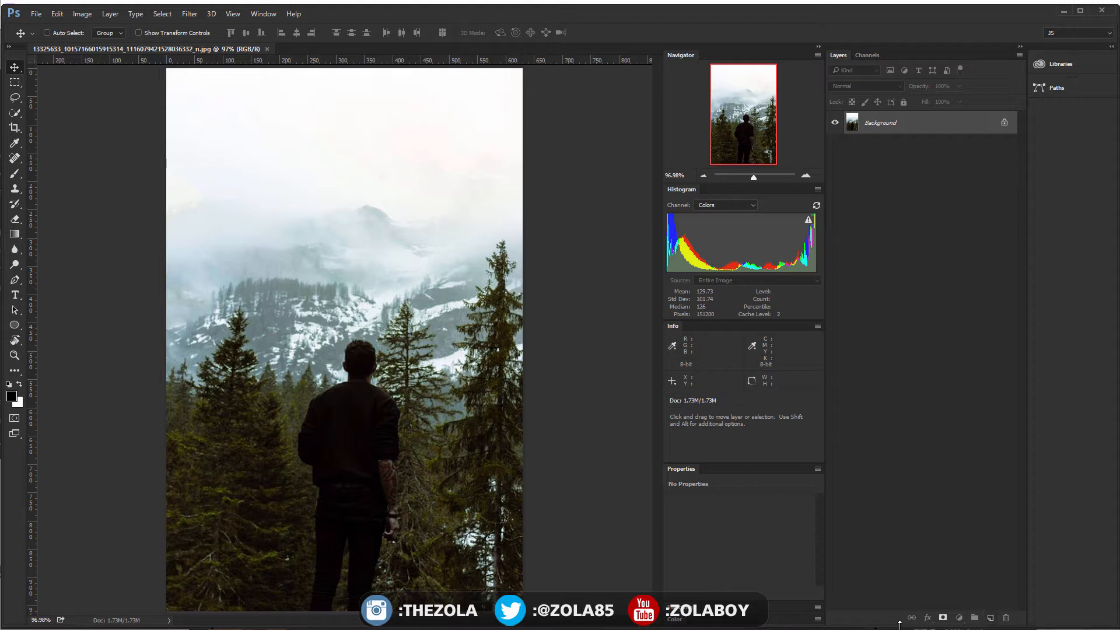
# Step: Duplicate the Background layer and rename the duplicate as Fg
pyautogui.hotkey('ctrl', 'j')
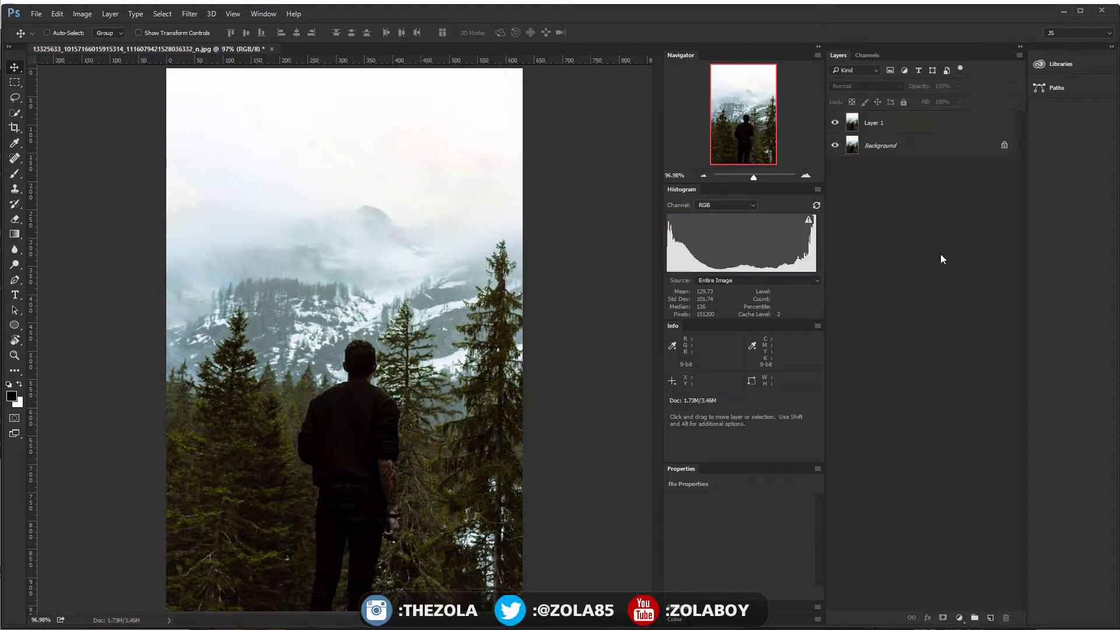
pyautogui.click(887, 145)
pyautogui.click(891, 123)
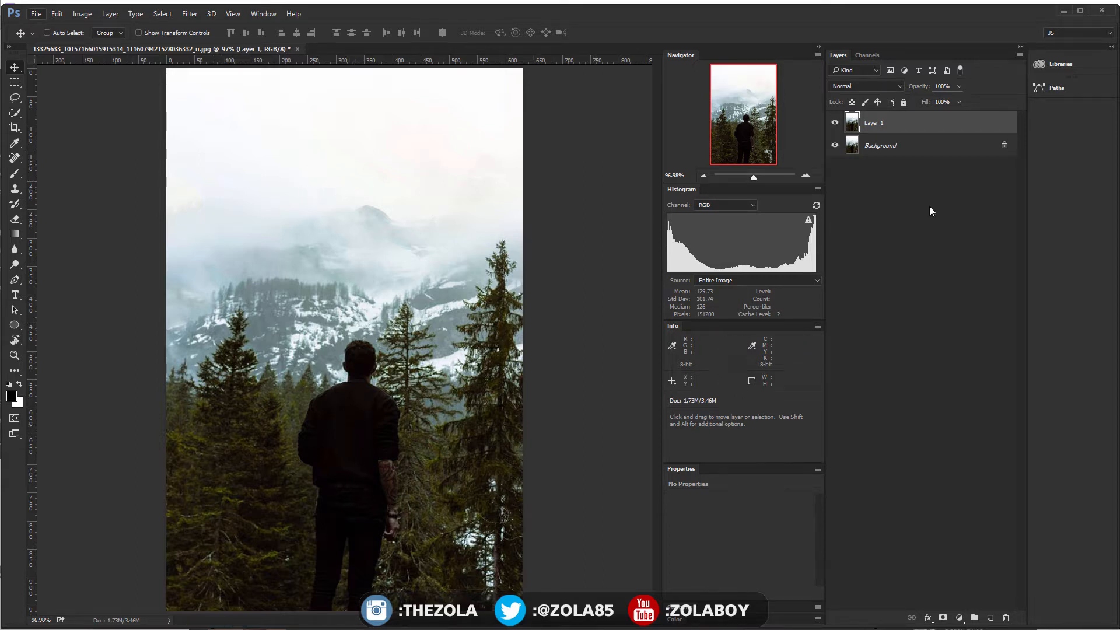
pyautogui.doubleClick(880, 125)
pyautogui.write('Fg')
pyautogui.press('Return')
# Step: Select the standing man from head to legs on the Fg layer with the Quick Selection tool
pyautogui.click(15, 113)
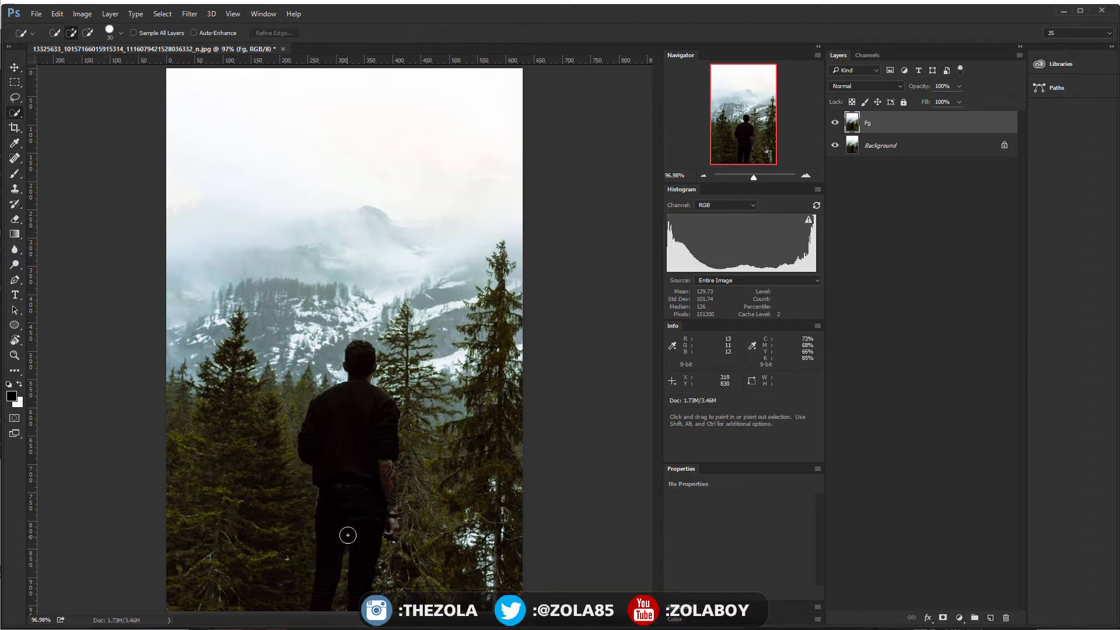
pyautogui.moveTo(325, 581)
pyautogui.mouseDown()
pyautogui.moveTo(343, 519)
pyautogui.moveTo(336, 439)
pyautogui.moveTo(365, 437)
pyautogui.mouseUp()
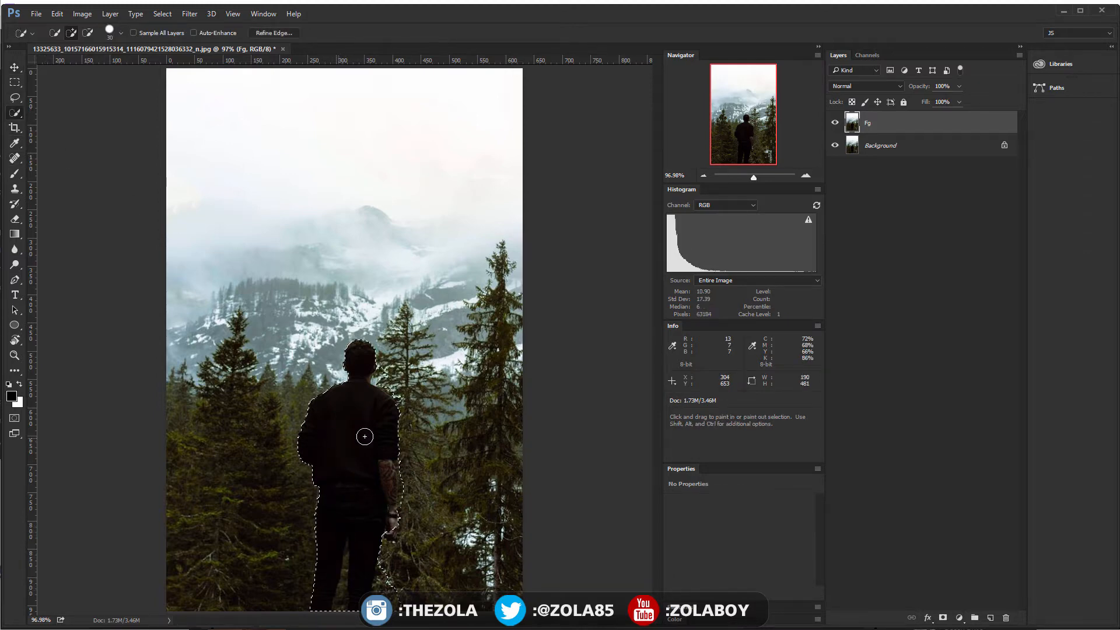
pyautogui.moveTo(352, 520); pyautogui.dragTo(392, 484)
# Step: Refine the selection with a smaller brush, subtracting the forest beside the man's right leg and forearm and including his hand
pyautogui.moveTo(392, 441); pyautogui.dragTo(384, 279)
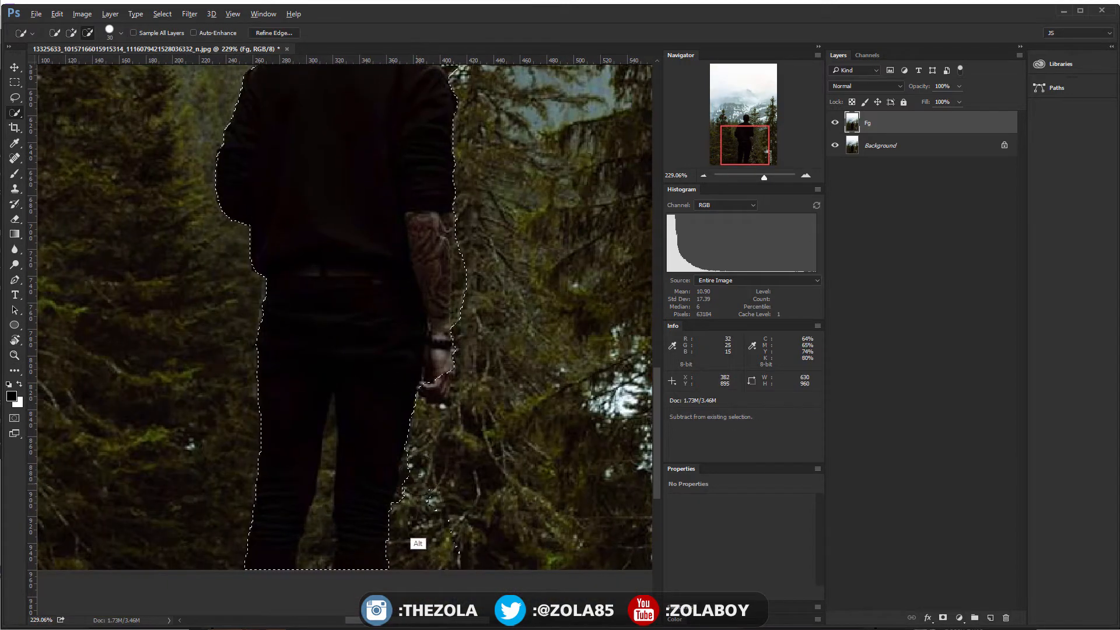
pyautogui.moveTo(410, 525)
pyautogui.mouseDown()
pyautogui.moveTo(414, 463)
pyautogui.moveTo(421, 500)
pyautogui.moveTo(449, 536)
pyautogui.mouseUp()
pyautogui.press('[')
pyautogui.press('[')
pyautogui.press('[')
pyautogui.press('[')
pyautogui.press('[')
pyautogui.press('[')
pyautogui.press('[')
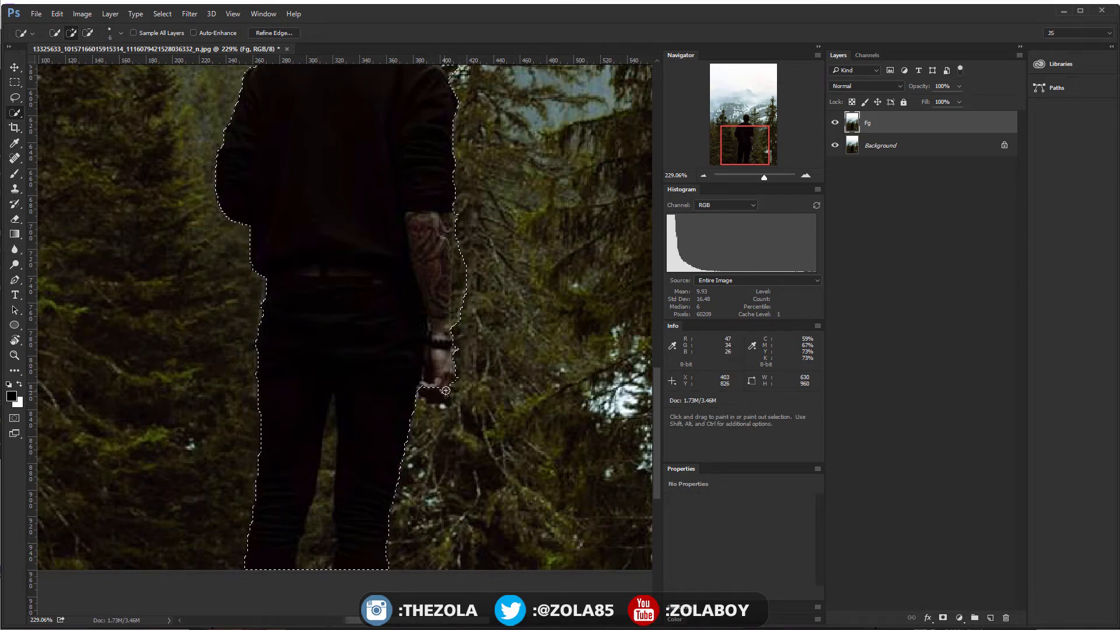
pyautogui.press('alt')
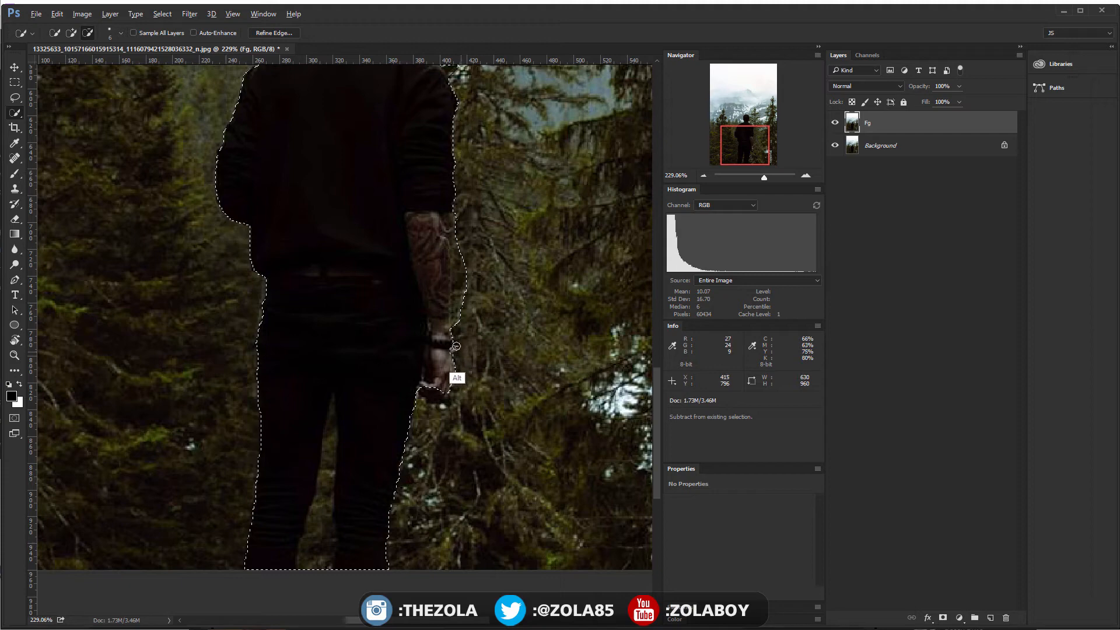
pyautogui.moveTo(470, 309)
pyautogui.mouseDown()
pyautogui.moveTo(446, 214)
pyautogui.moveTo(445, 310)
pyautogui.mouseUp()
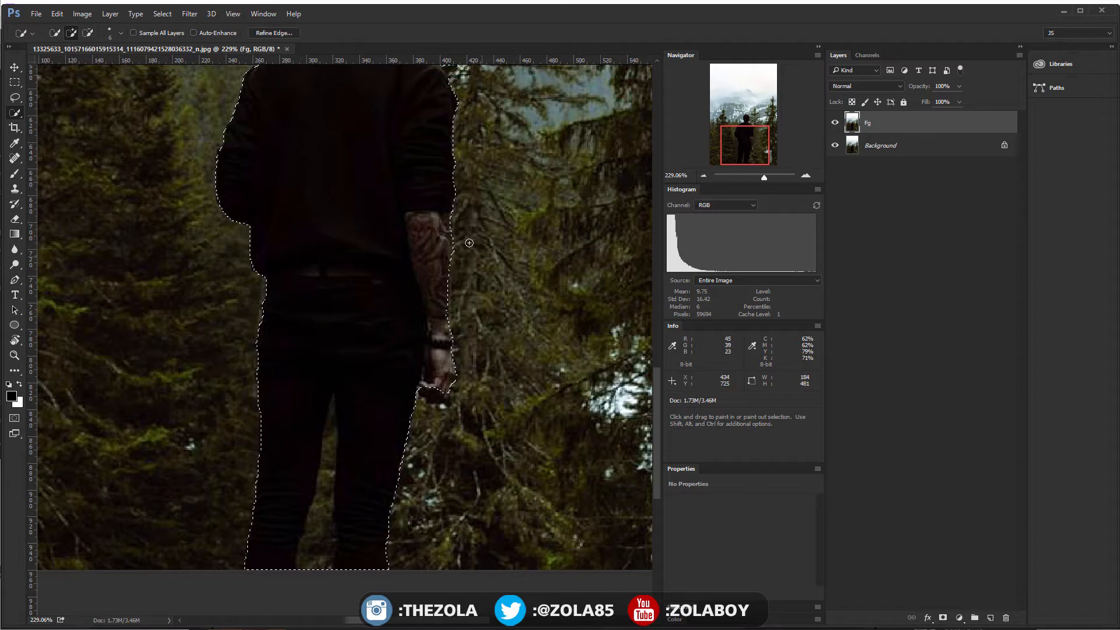
# Step: Subtract the gap between the man's legs and the background beside his right shoulder from the selection
pyautogui.moveTo(315, 563); pyautogui.dragTo(334, 404)
pyautogui.moveTo(350, 444); pyautogui.dragTo(353, 566)
pyautogui.moveTo(452, 332); pyautogui.dragTo(444, 503)
pyautogui.press('alt')
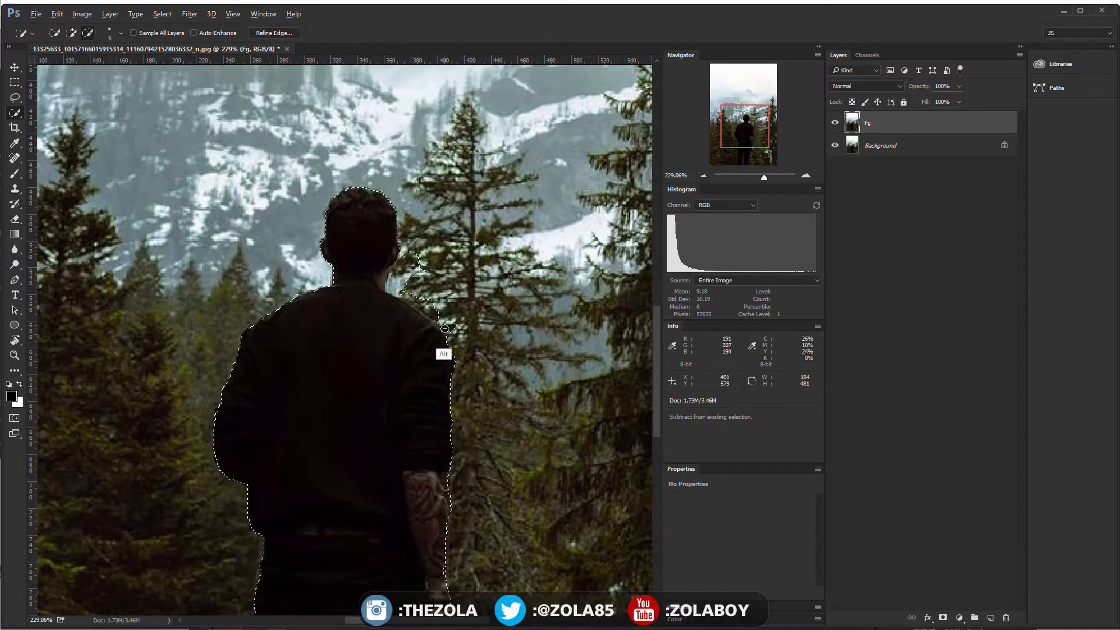
pyautogui.moveTo(456, 337)
pyautogui.mouseDown()
pyautogui.moveTo(429, 301)
pyautogui.moveTo(392, 284)
pyautogui.moveTo(418, 251)
pyautogui.moveTo(405, 254)
pyautogui.moveTo(420, 308)
pyautogui.mouseUp()
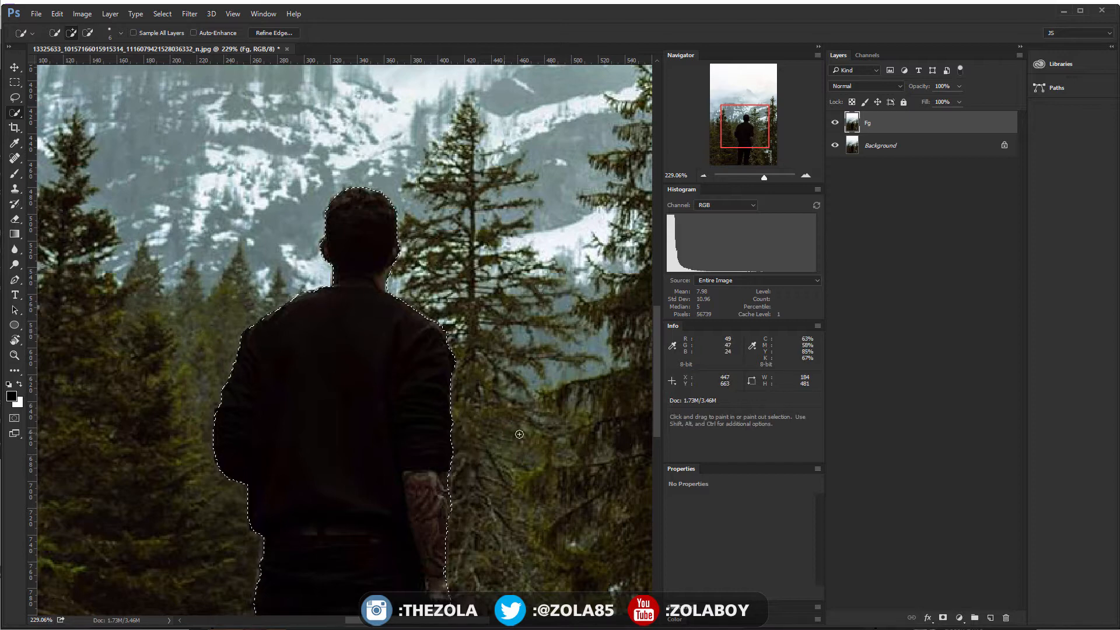
# Step: Add a layer mask to the Fg layer from the selection and hide the Background layer
pyautogui.hotkey('ctrl', '-')
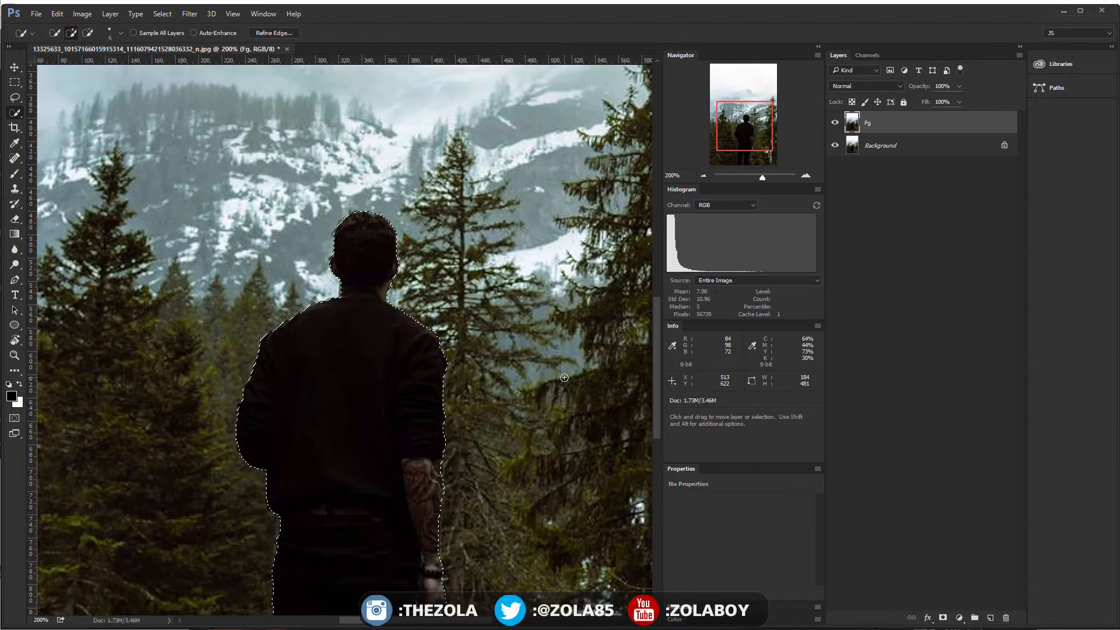
pyautogui.hotkey('ctrl', '-')
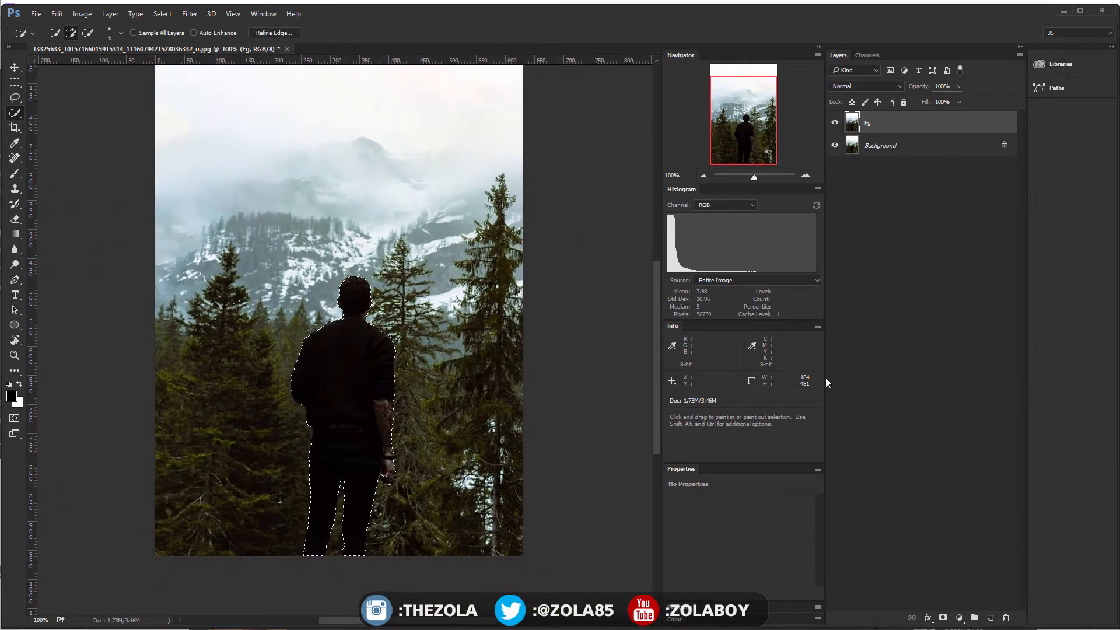
pyautogui.click(943, 618)
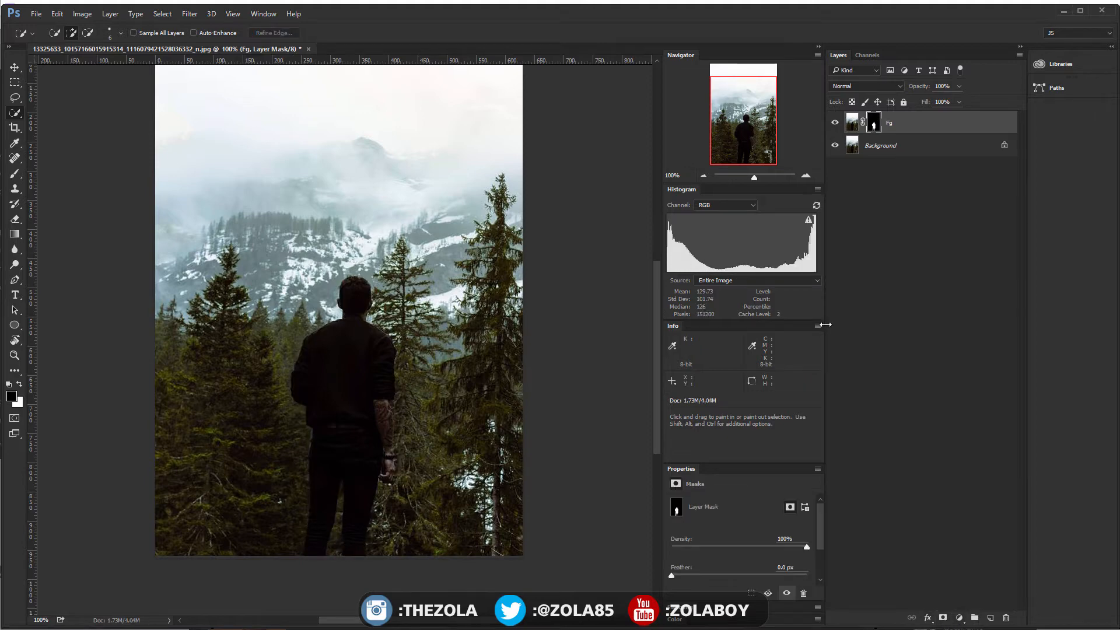
pyautogui.click(834, 146)
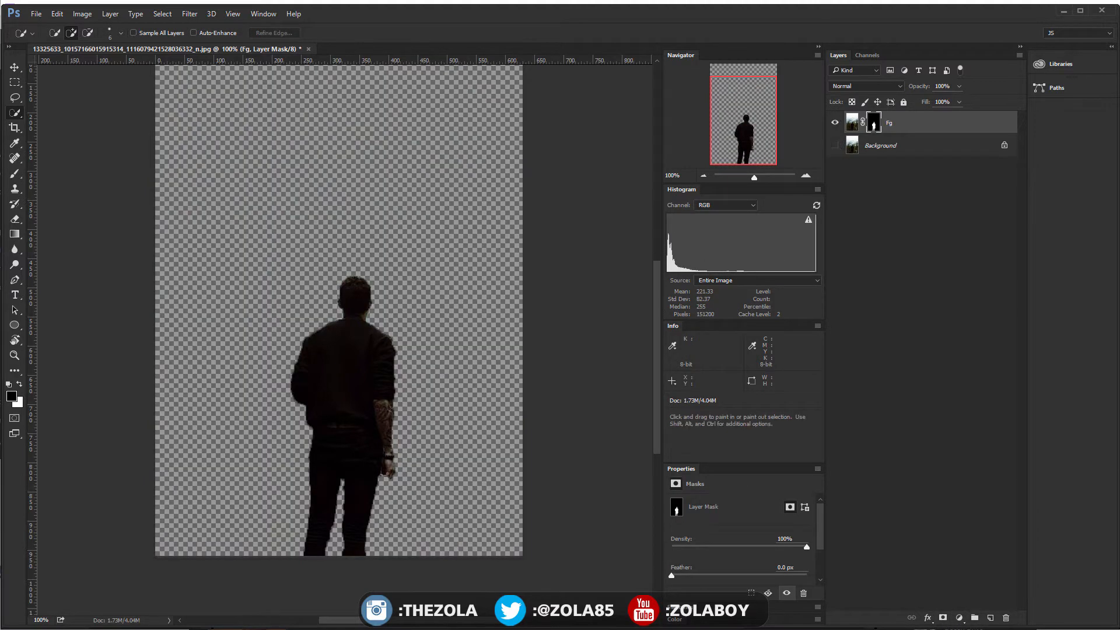
# Step: Refine the Fg layer mask with Smooth 0, Feather 0.0 px, Contrast 14% and Shift Edge 0%
pyautogui.hotkey('ctrl', '+')
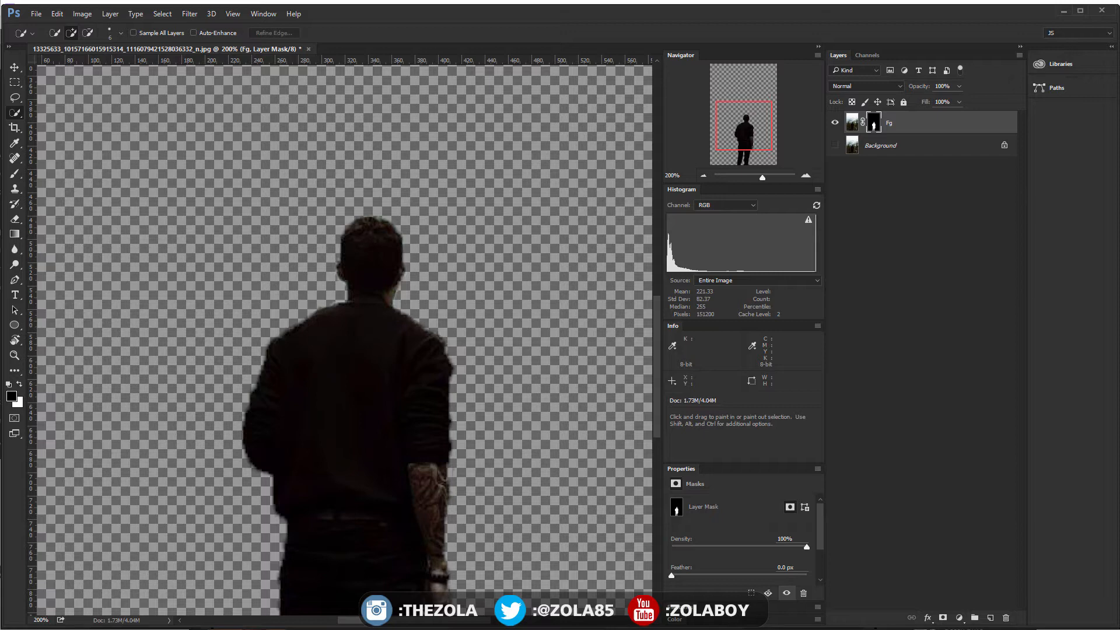
pyautogui.hotkey('ctrl', 'alt', 'r')
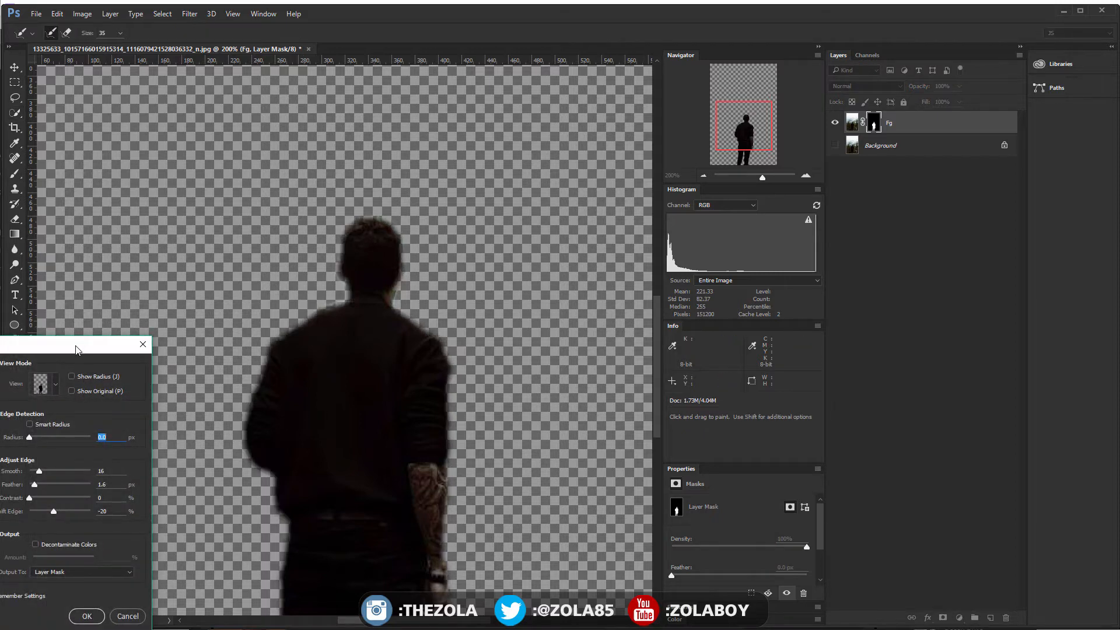
pyautogui.moveTo(75, 349); pyautogui.dragTo(166, 170)
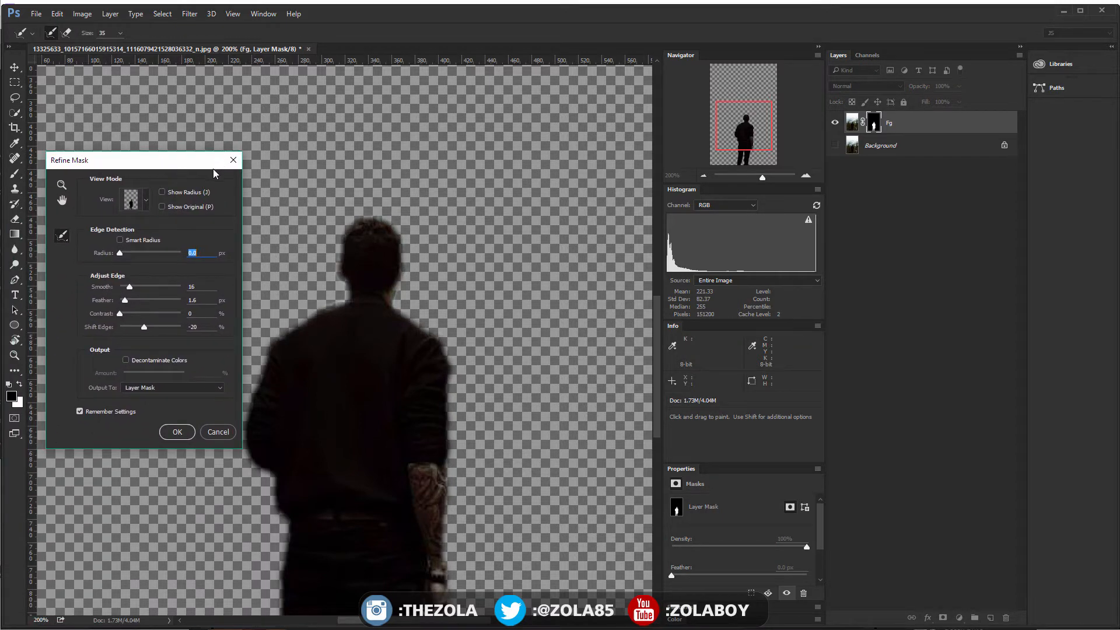
pyautogui.moveTo(129, 287); pyautogui.dragTo(121, 287)
pyautogui.moveTo(144, 327); pyautogui.dragTo(149, 328)
pyautogui.write('0')
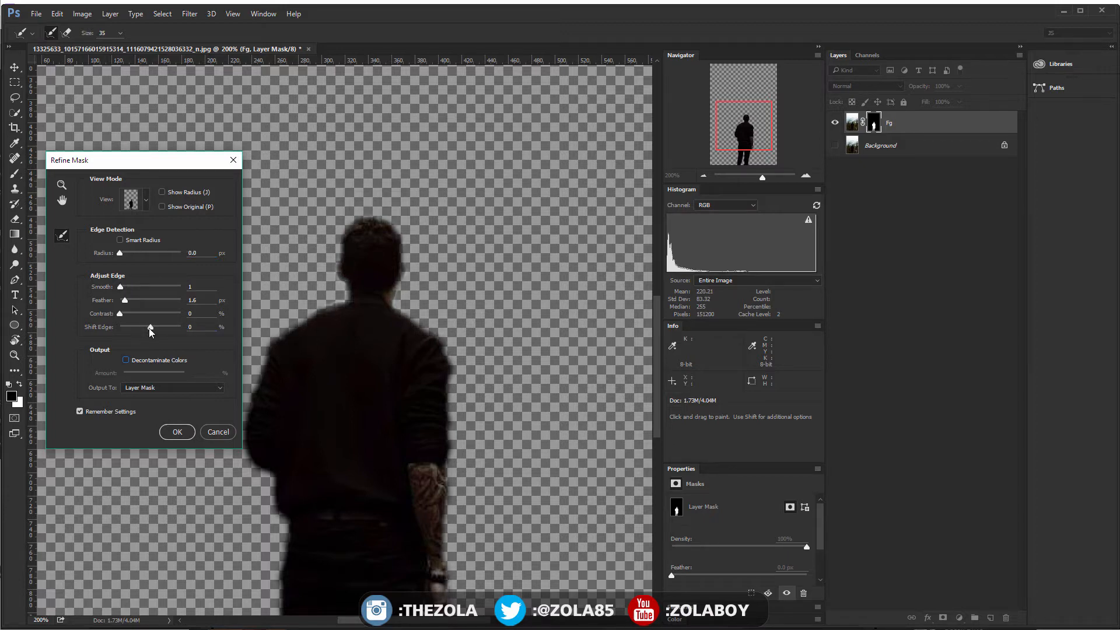
pyautogui.press('Tab')
pyautogui.moveTo(124, 300)
pyautogui.mouseDown()
pyautogui.moveTo(98, 305)
pyautogui.moveTo(123, 287)
pyautogui.mouseUp()
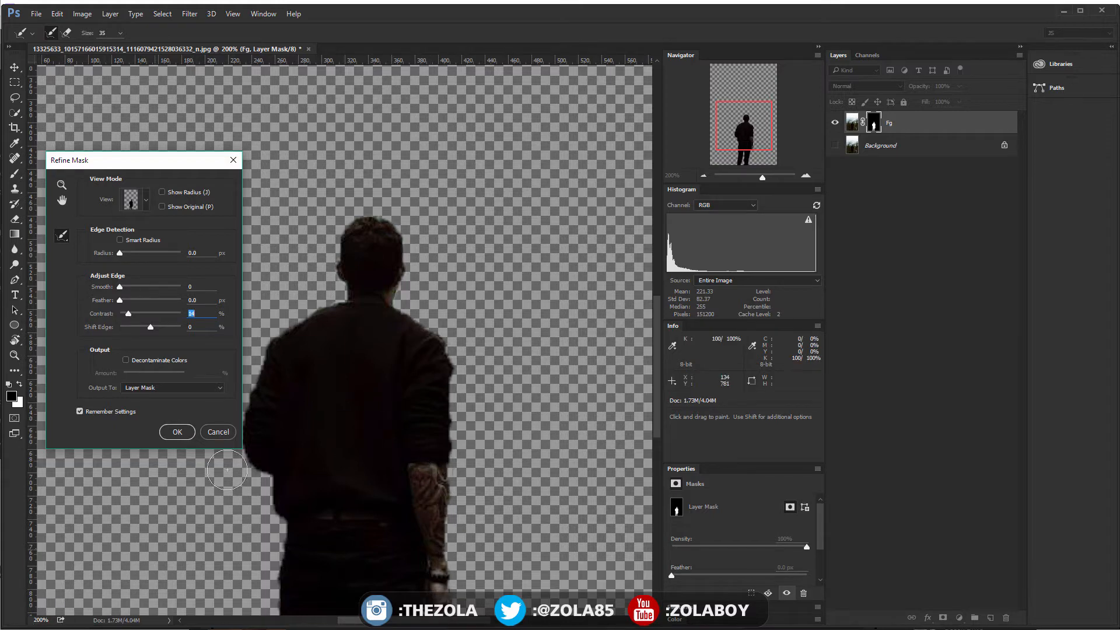
pyautogui.click(177, 433)
pyautogui.hotkey('ctrl', '-')
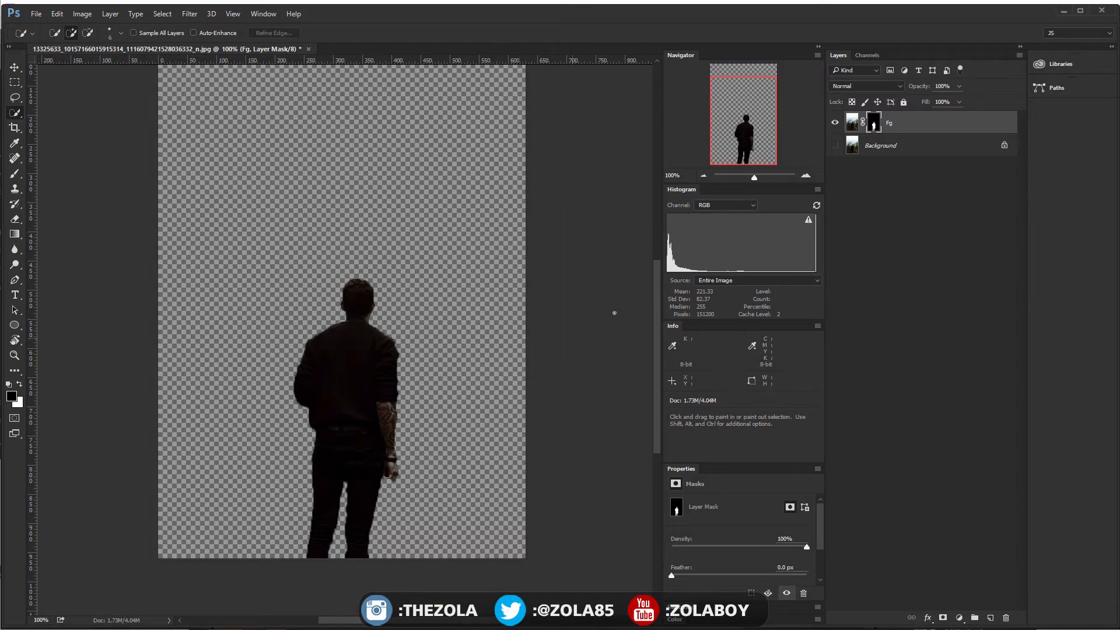
# Step: Duplicate the Background layer, and show the copy and the original with the Fg layer hidden
pyautogui.click(852, 122)
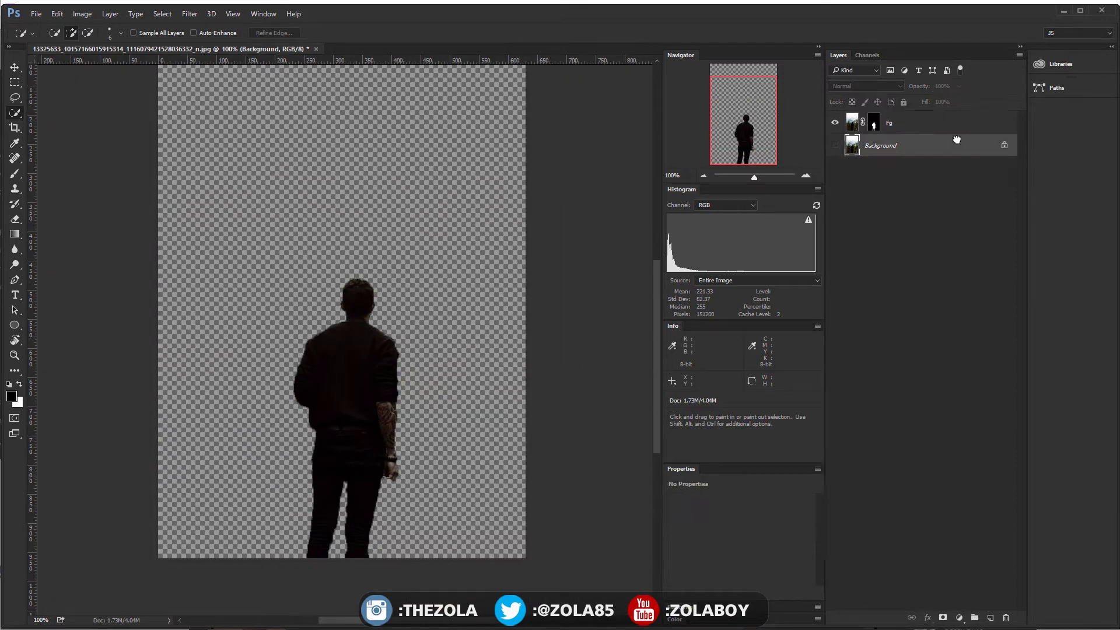
pyautogui.click(892, 150)
pyautogui.hotkey('ctrl', 'k')
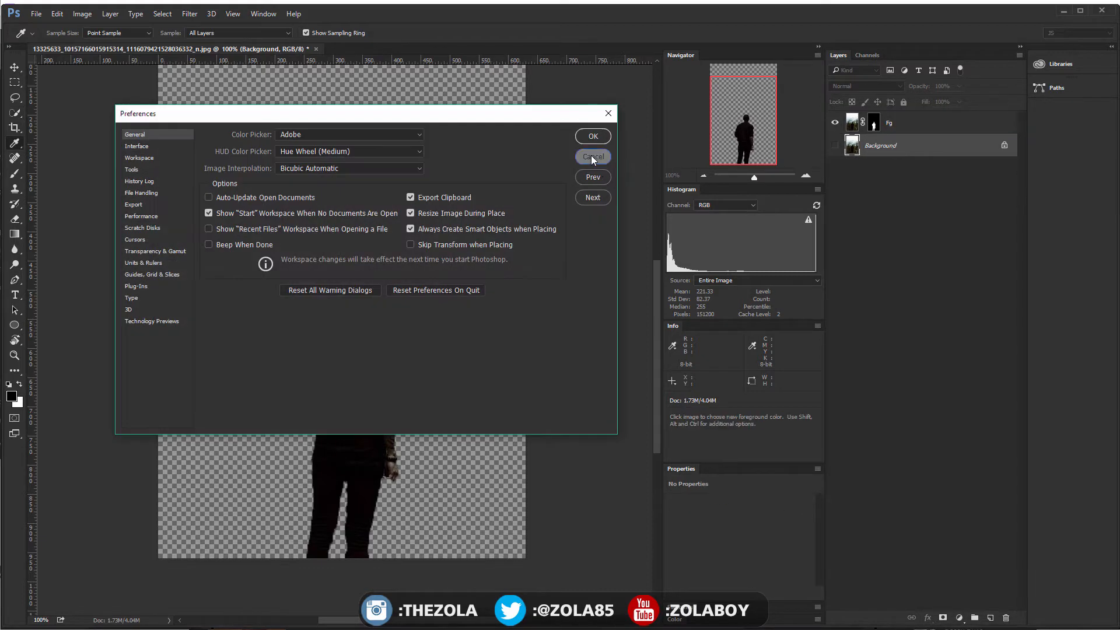
pyautogui.click(590, 155)
pyautogui.hotkey('ctrl', 'j')
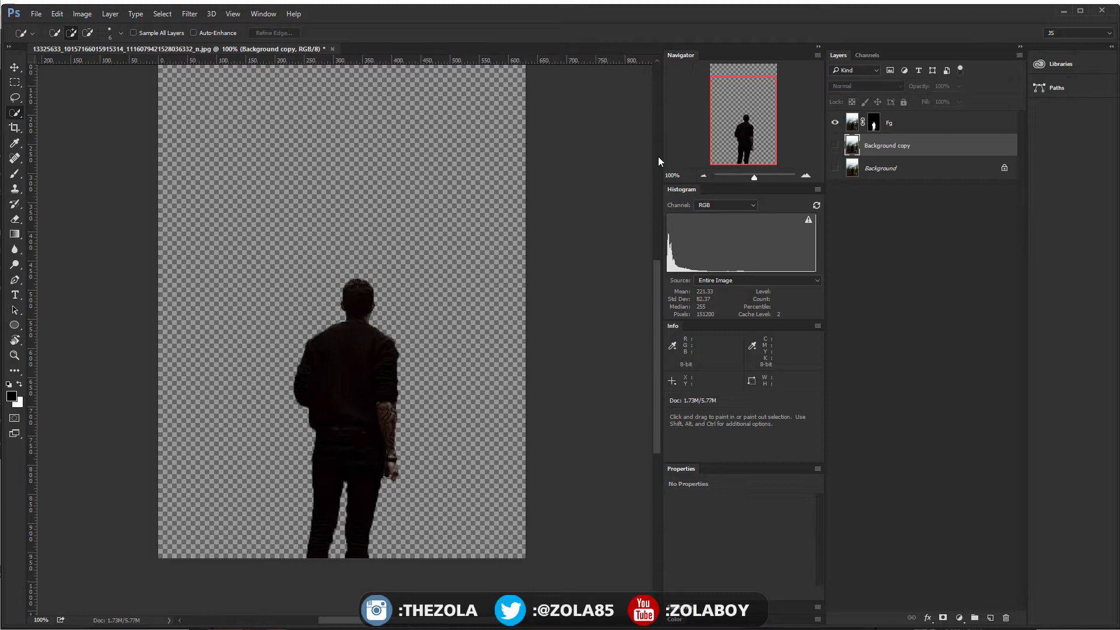
pyautogui.click(834, 123)
pyautogui.click(835, 145)
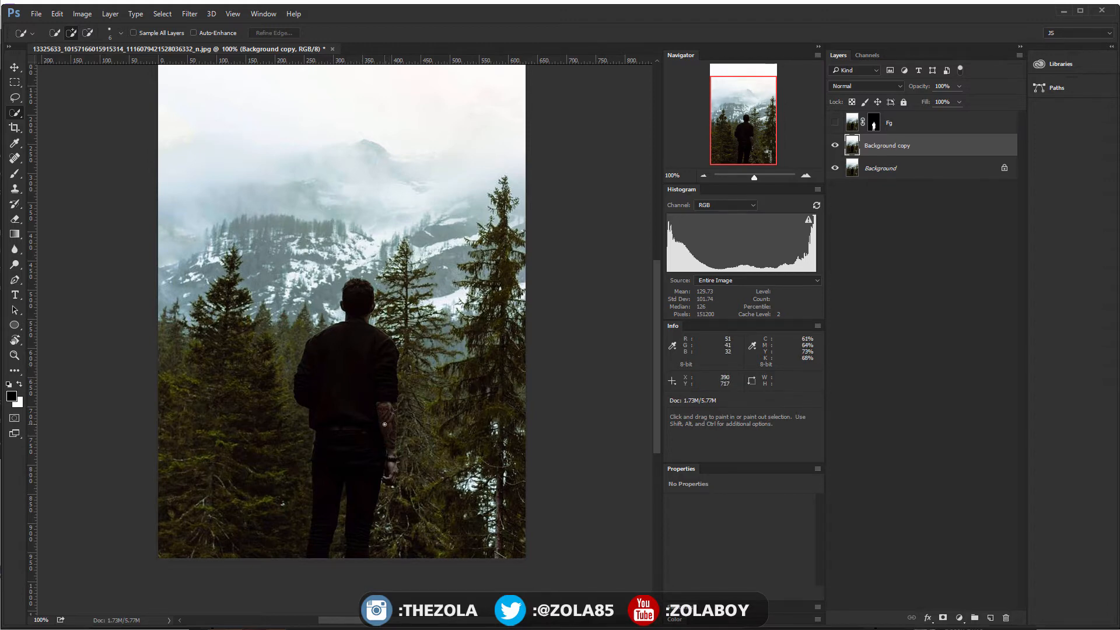
# Step: Load the Fg layer mask as a selection around the man while keeping the Background copy layer active
pyautogui.hotkey('ctrl', '+')
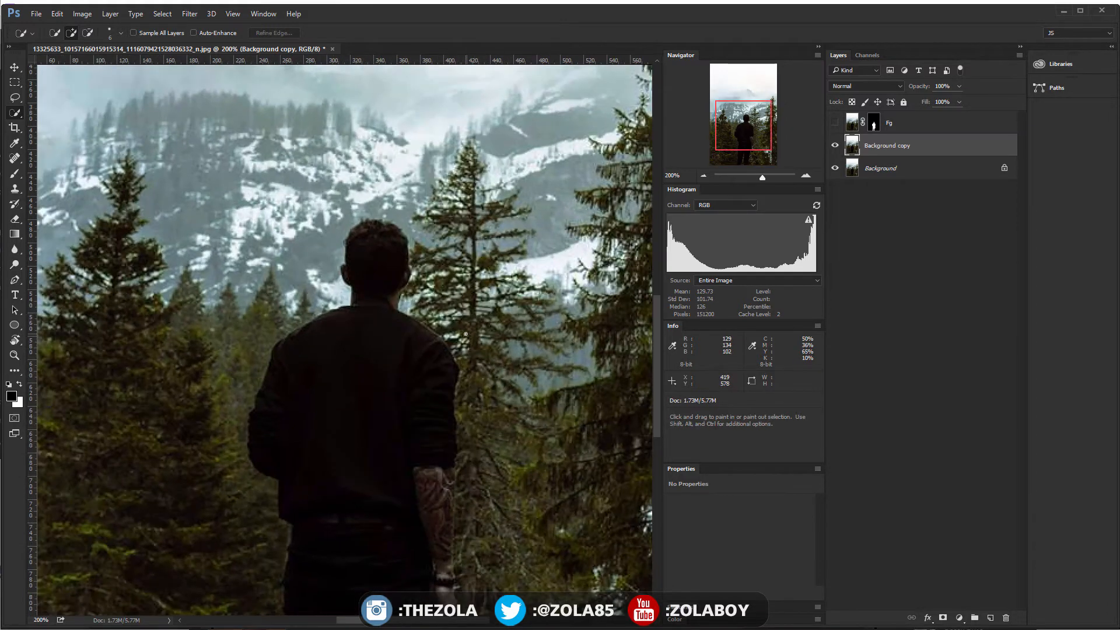
pyautogui.keyDown('ctrl'); pyautogui.click(874, 123); pyautogui.keyUp('ctrl')
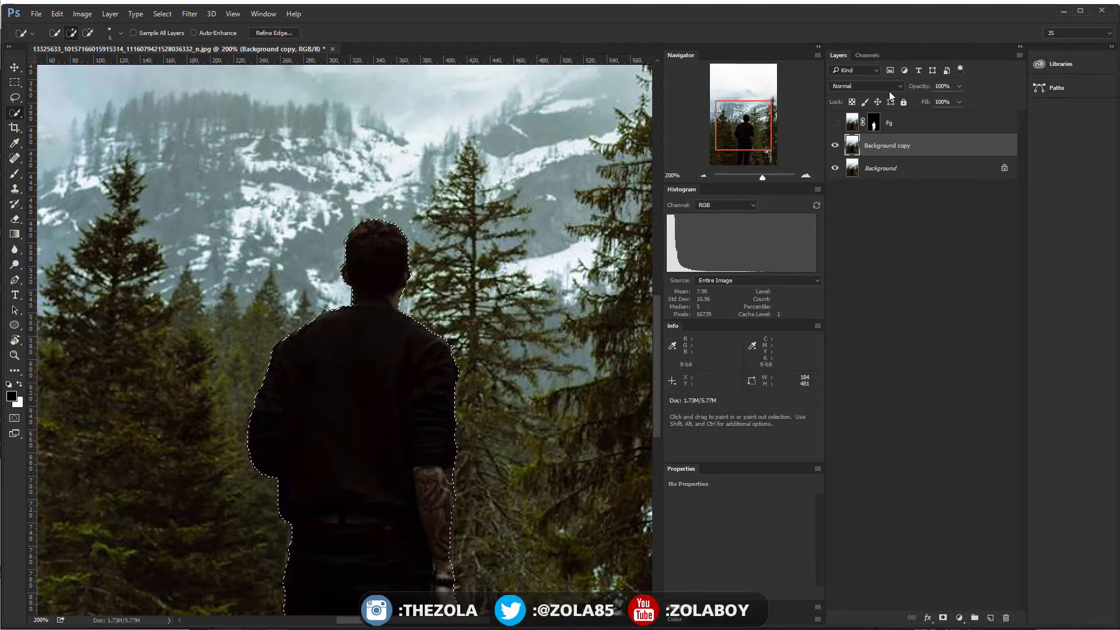
pyautogui.hotkey('ctrl', '-')
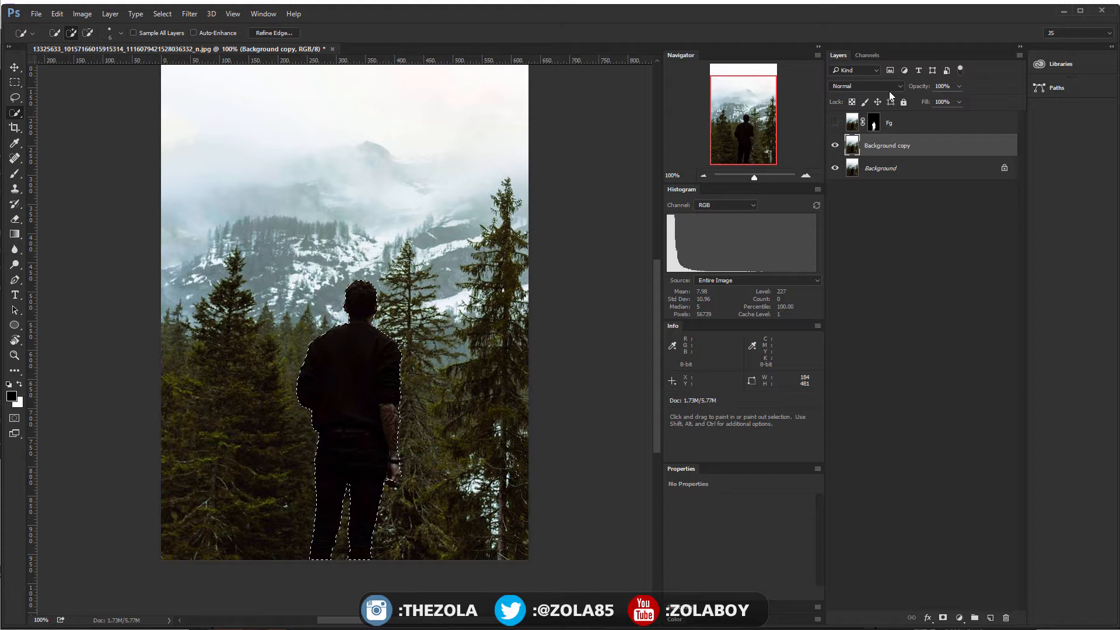
# Step: Fill the man-shaped selection on Background copy with Content-Aware contents in Normal mode at 100% opacity, and deselect
pyautogui.hotkey('shift', 'BackSpace')
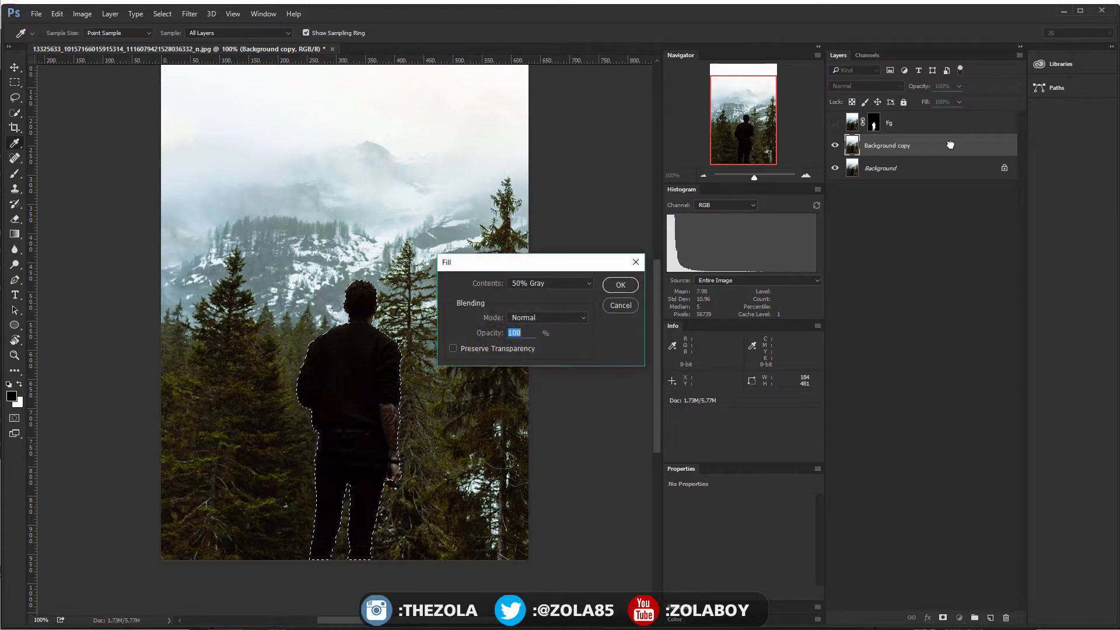
pyautogui.click(549, 284)
pyautogui.click(553, 332)
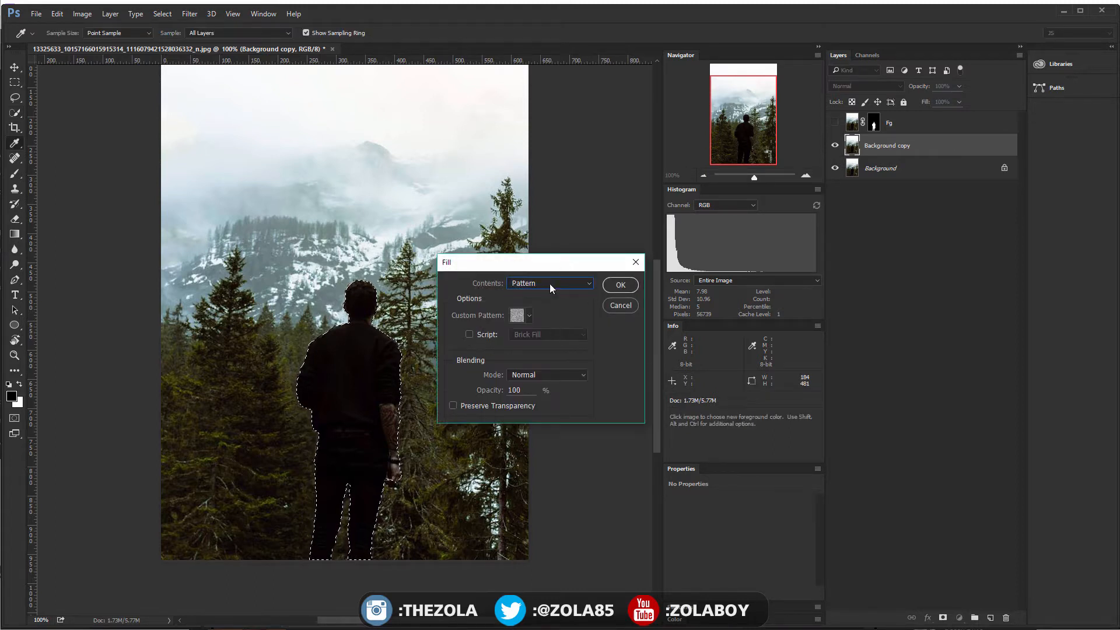
pyautogui.click(550, 284)
pyautogui.click(561, 324)
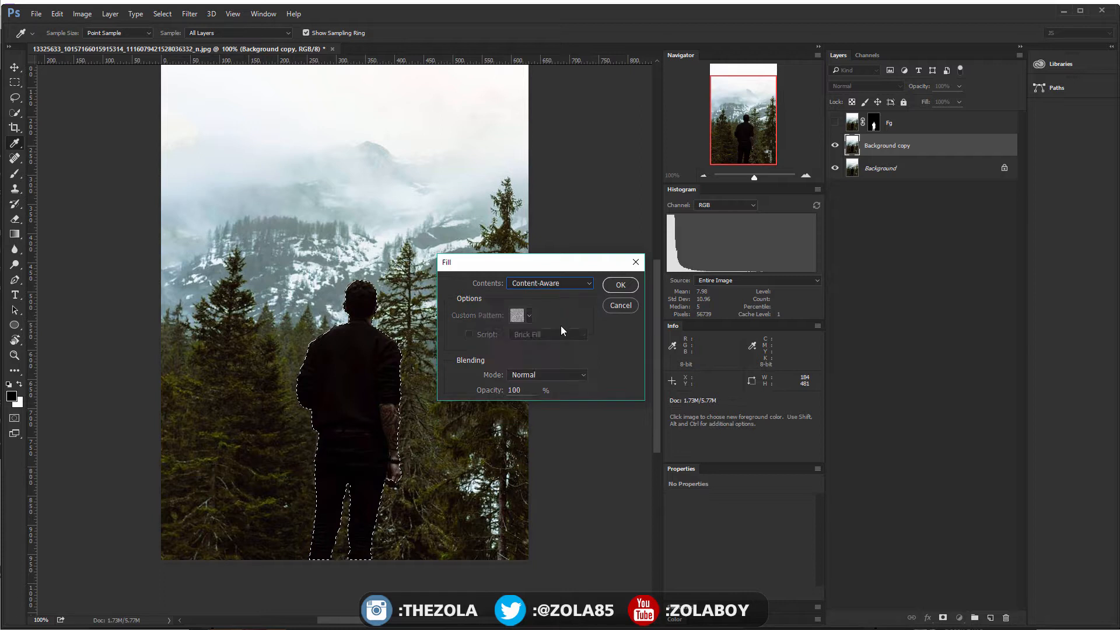
pyautogui.click(620, 285)
pyautogui.press('w')
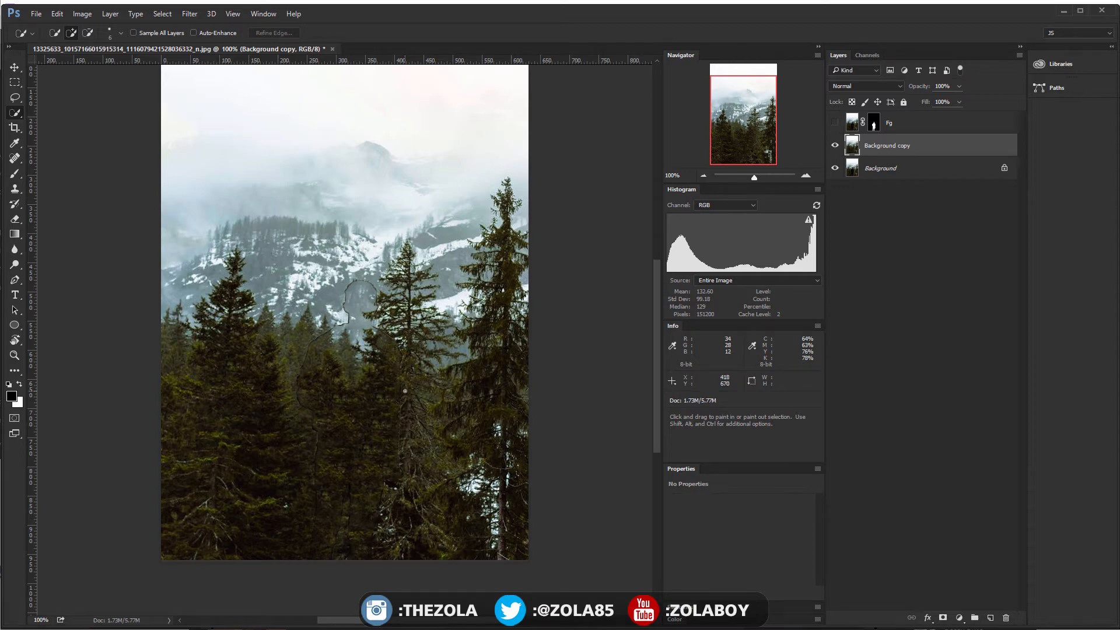
# Step: Lasso the leftover seam along the outer edge of the removed man's left-hand leg, fill it with Content-Aware and deselect
pyautogui.press('l')
pyautogui.hotkey('ctrl', '+')
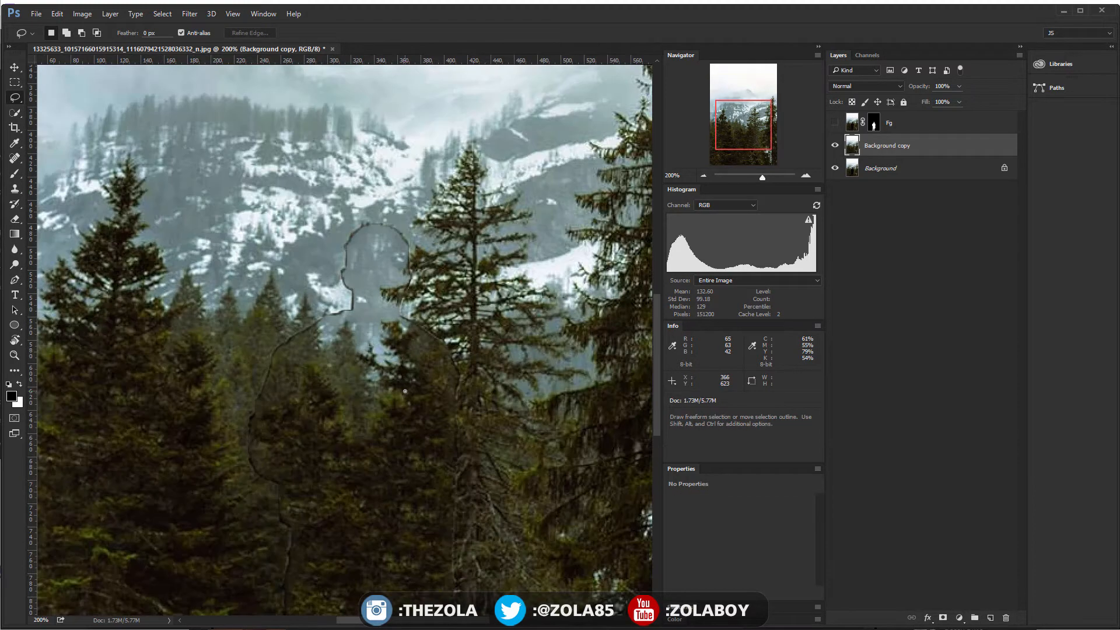
pyautogui.press('space')
pyautogui.moveTo(455, 433); pyautogui.dragTo(545, 237)
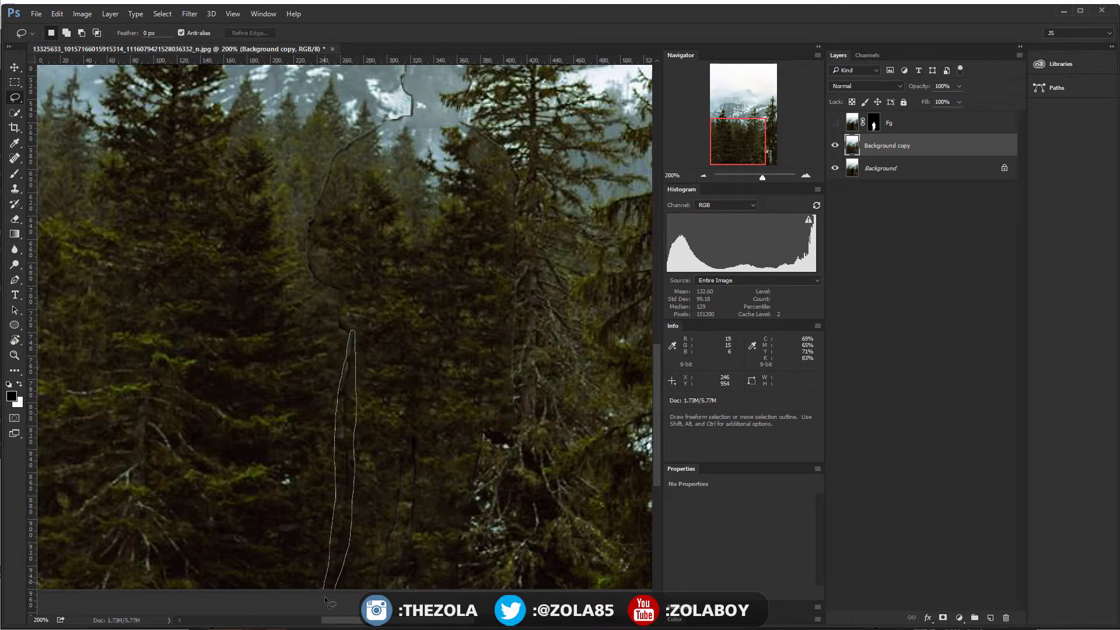
pyautogui.moveTo(325, 597); pyautogui.dragTo(325, 597)
pyautogui.hotkey('alt', 'BackSpace')
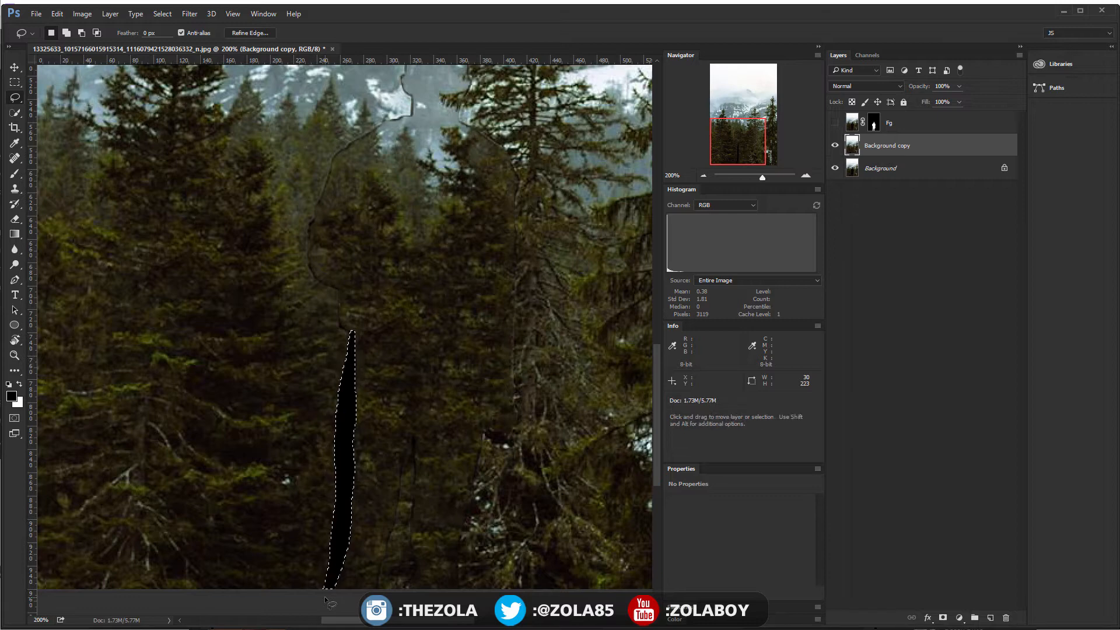
pyautogui.hotkey('ctrl', 'z')
pyautogui.hotkey('shift', 'BackSpace')
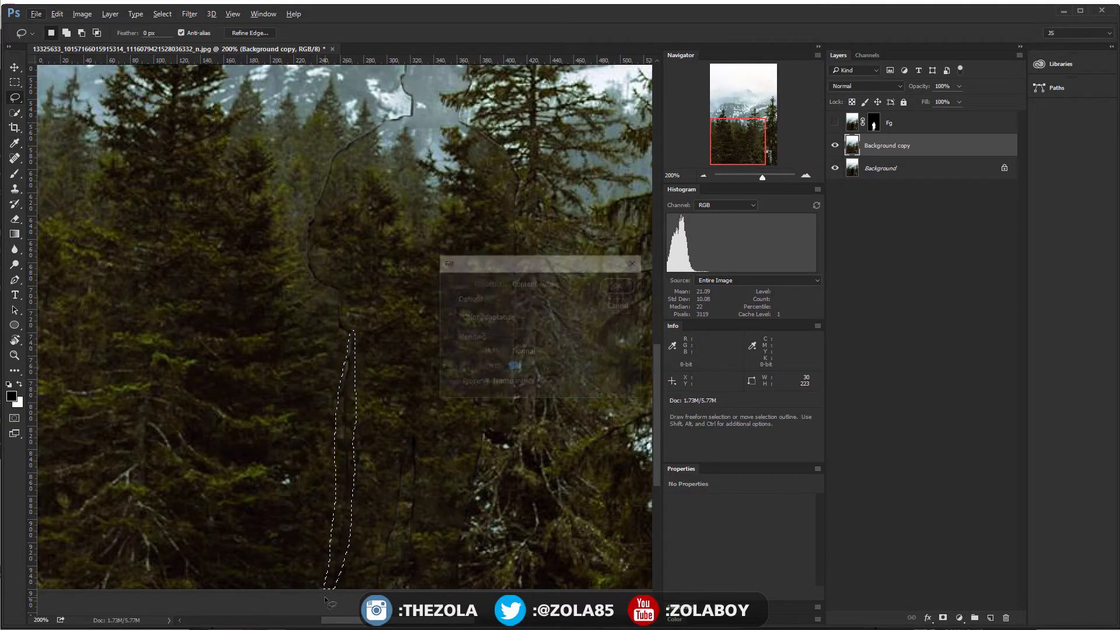
pyautogui.hotkey('ctrl', 'd')
# Step: Lasso the leftover outline along the removed man's left-hand shoulder and arm, fill it with Content-Aware and deselect
pyautogui.moveTo(395, 359); pyautogui.dragTo(397, 451)
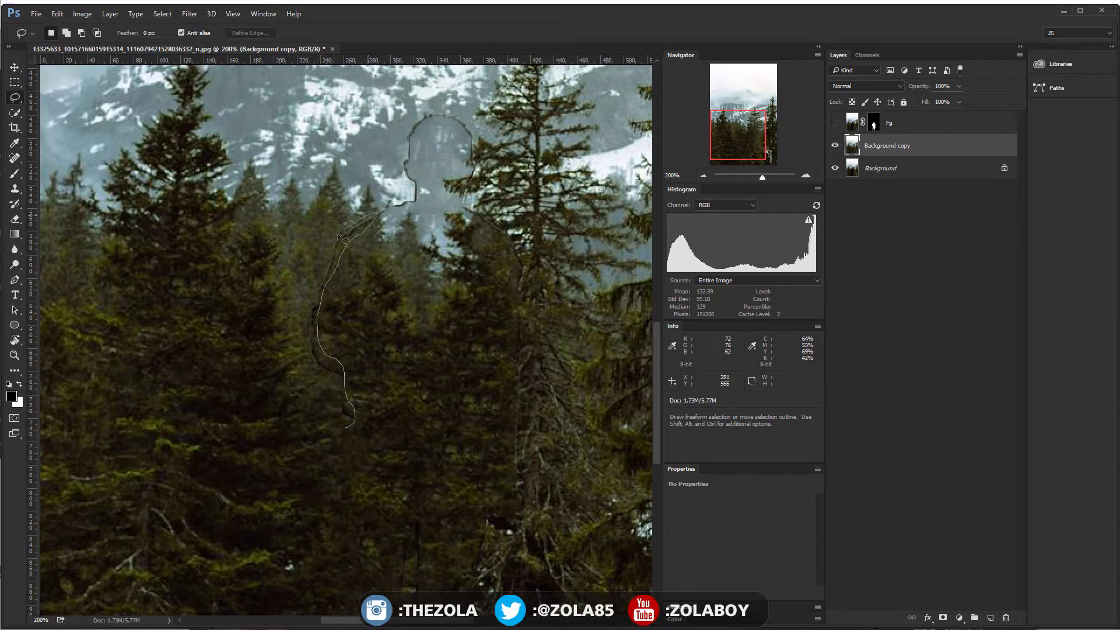
pyautogui.moveTo(342, 414); pyautogui.dragTo(336, 403)
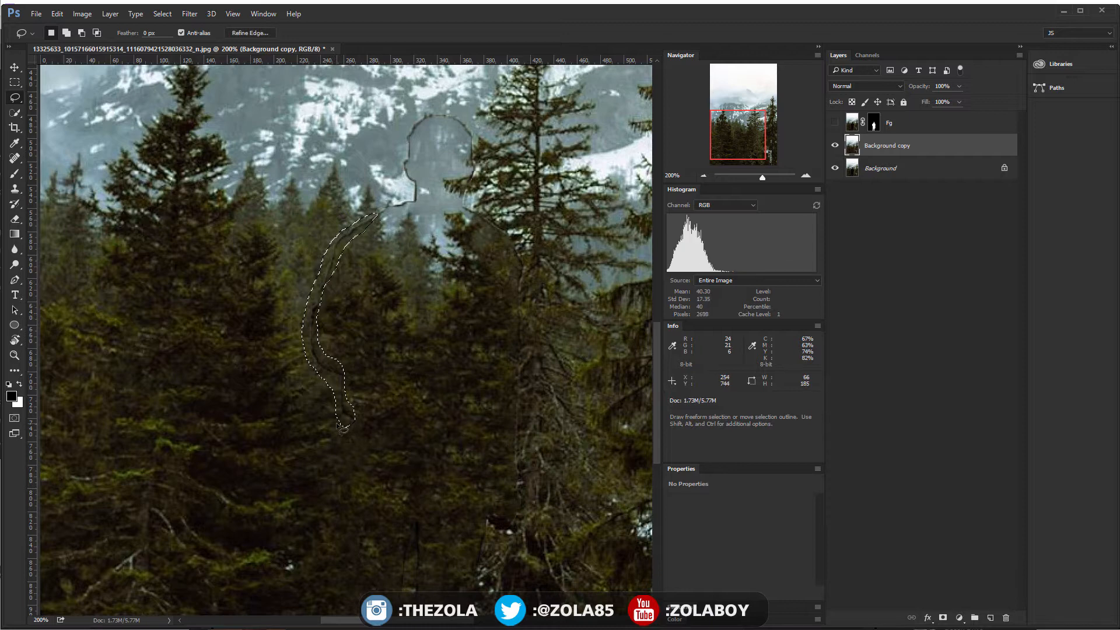
pyautogui.hotkey('alt', 'BackSpace')
pyautogui.hotkey('ctrl', 'z')
pyautogui.hotkey('shift', 'BackSpace')
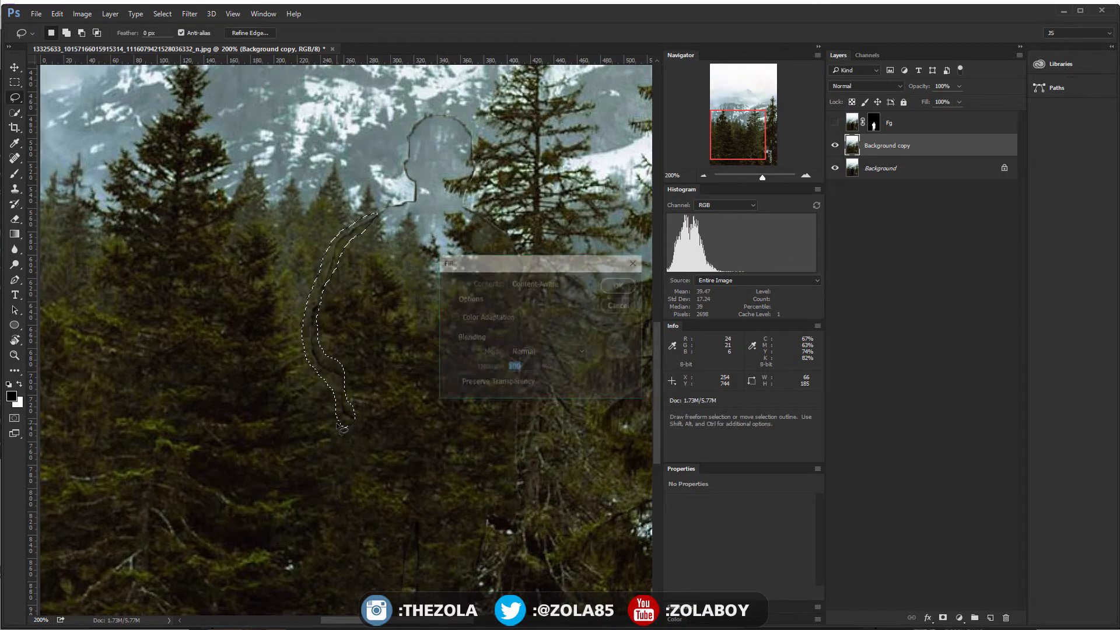
pyautogui.press('Return')
pyautogui.hotkey('ctrl', 'd')
# Step: Lasso the slanted seam near the image's lower edge where the legs were, adding its missing base, fill it with Content-Aware and deselect
pyautogui.moveTo(565, 483); pyautogui.dragTo(484, 382)
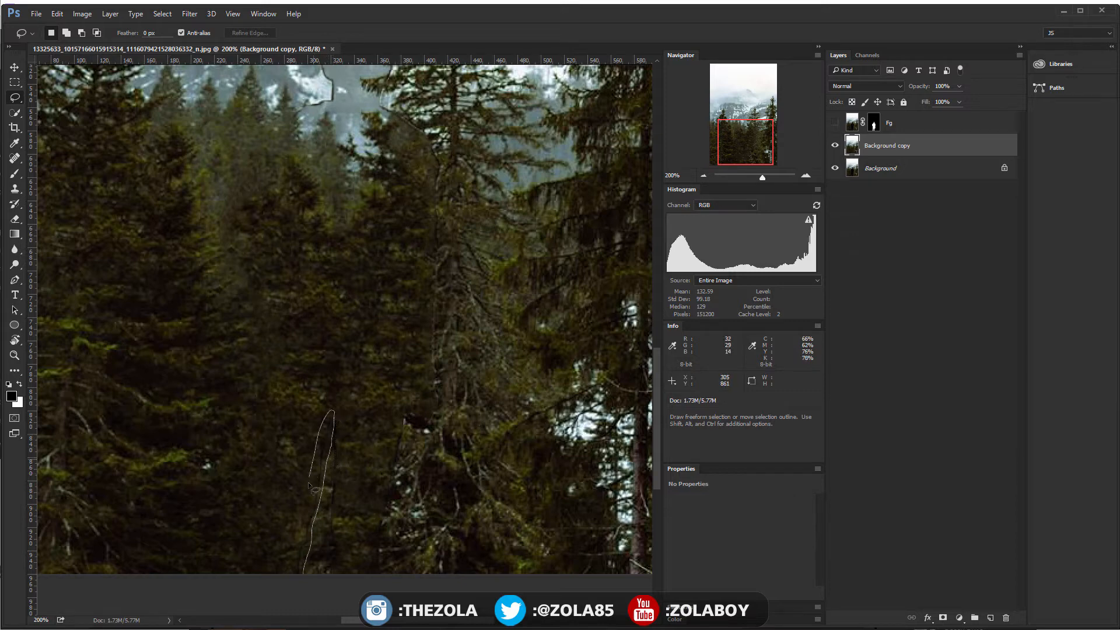
pyautogui.moveTo(298, 576); pyautogui.dragTo(299, 578)
pyautogui.moveTo(302, 533); pyautogui.dragTo(296, 577)
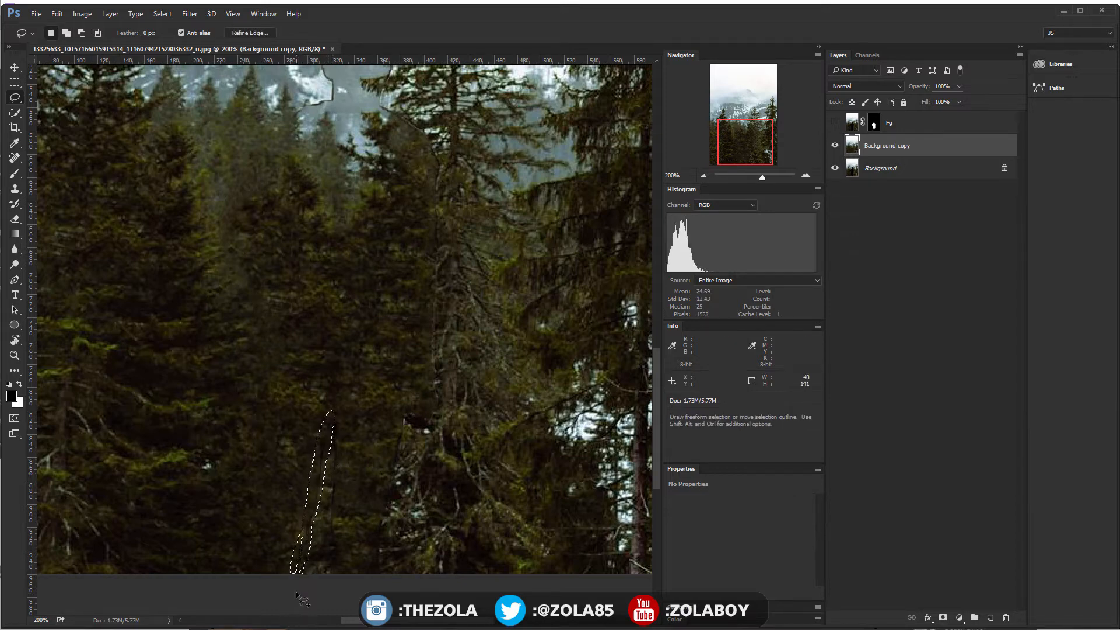
pyautogui.moveTo(304, 533)
pyautogui.mouseDown()
pyautogui.moveTo(290, 560)
pyautogui.moveTo(306, 577)
pyautogui.mouseUp()
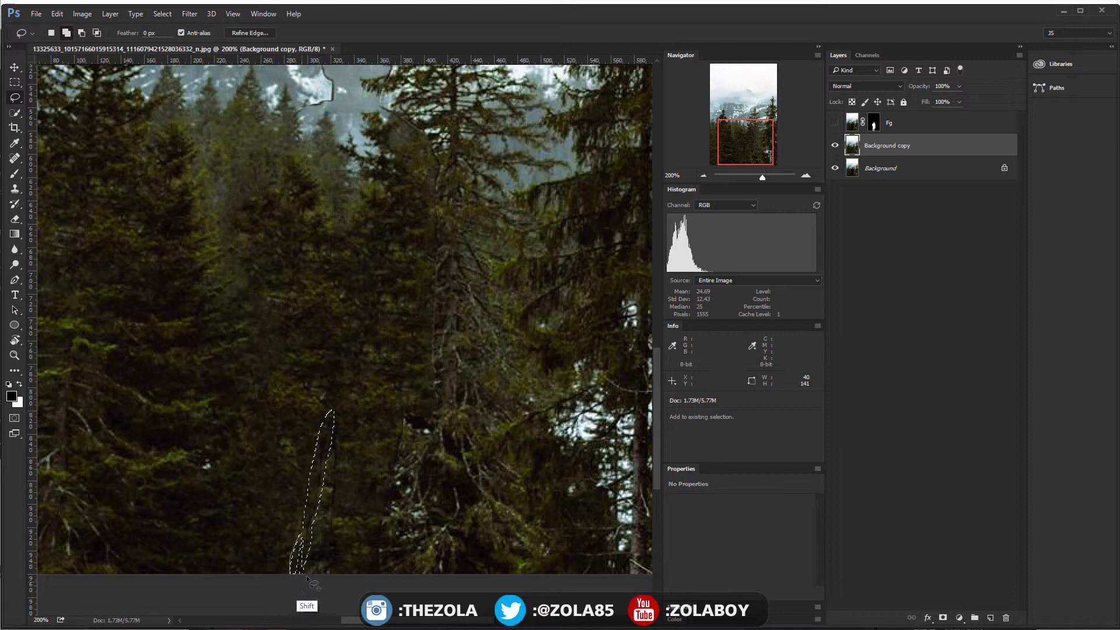
pyautogui.hotkey('alt', 'BackSpace')
pyautogui.press('Return')
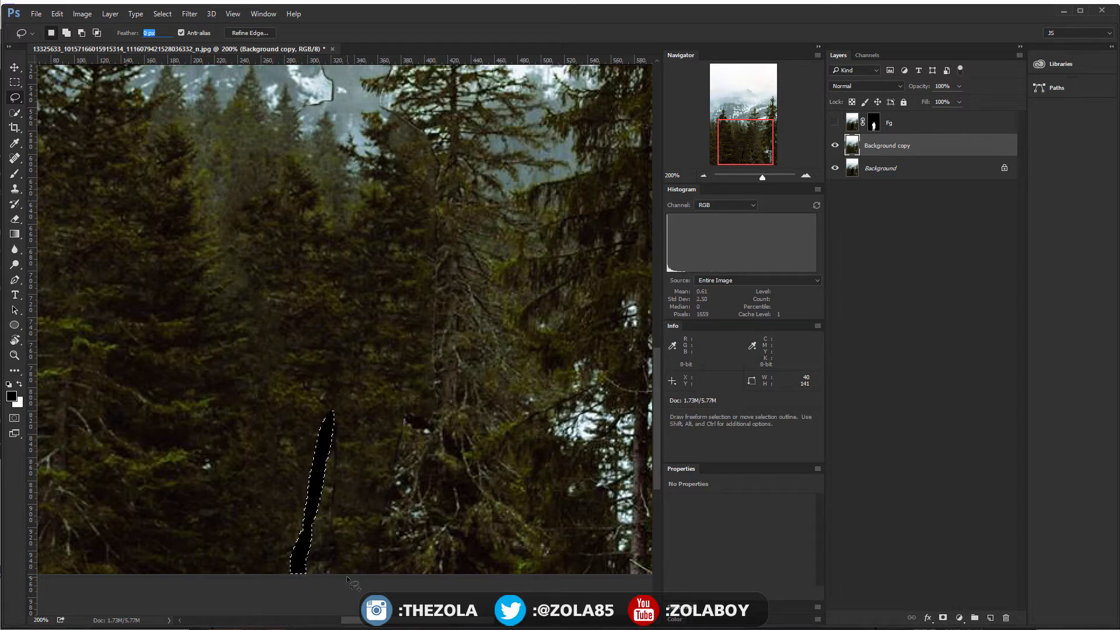
pyautogui.hotkey('ctrl', 'z')
pyautogui.hotkey('shift', 'BackSpace')
pyautogui.press('Return')
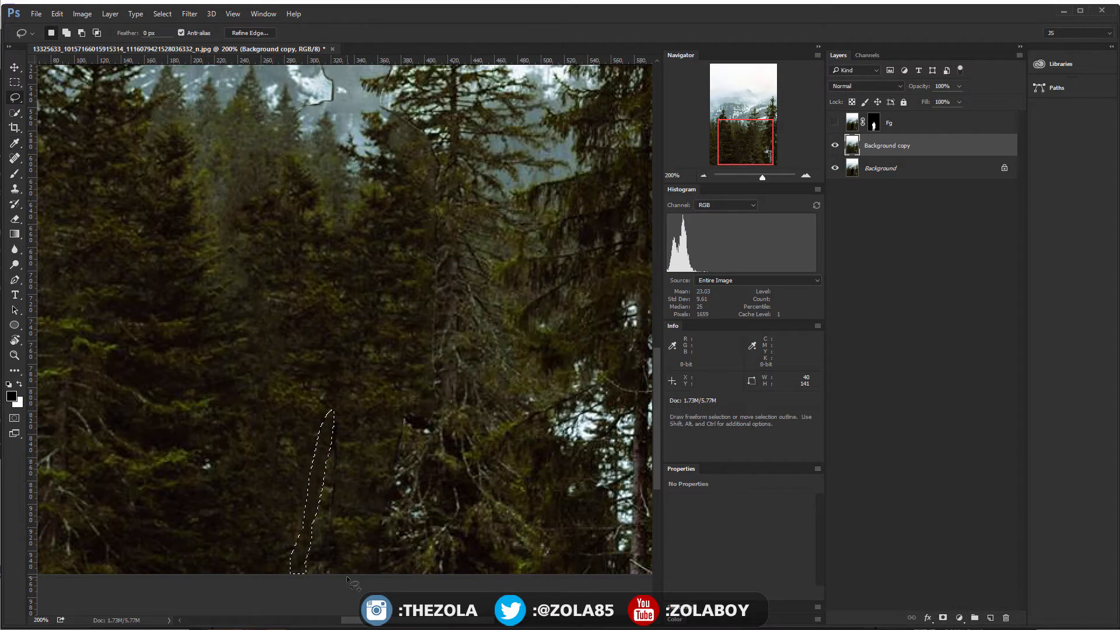
pyautogui.hotkey('ctrl', 'd')
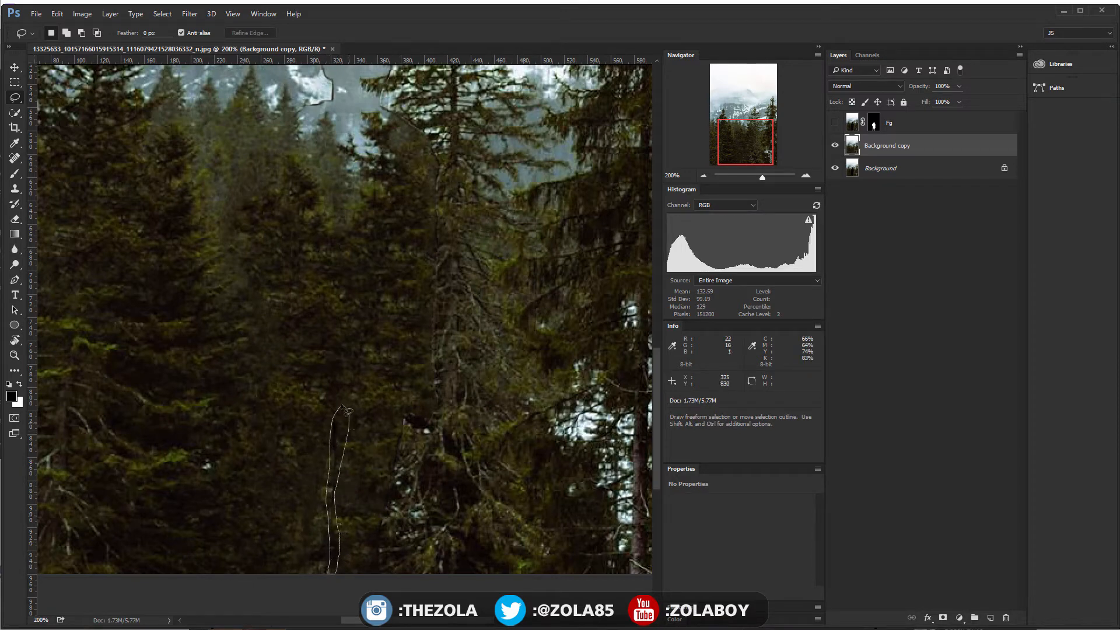
# Step: Lasso the narrow vertical strip just right of the repaired leg seam, fill it with Content-Aware and deselect
pyautogui.moveTo(347, 410); pyautogui.dragTo(346, 410)
pyautogui.hotkey('shift', 'BackSpace')
pyautogui.press('Return')
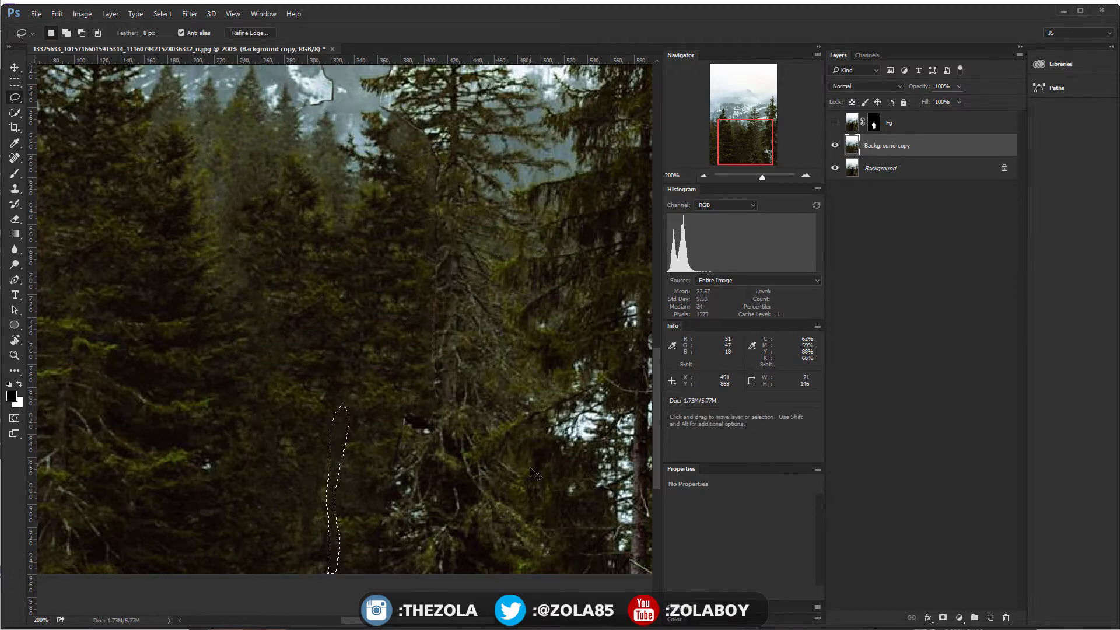
pyautogui.hotkey('ctrl', 'd')
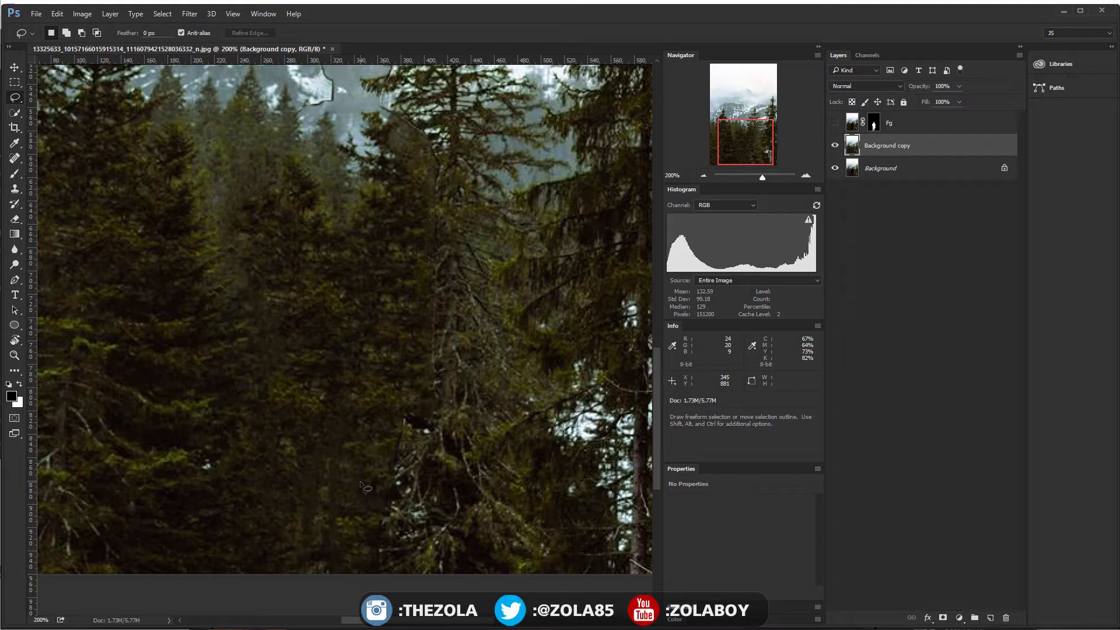
# Step: Clone nearby forest texture over the repaired leg area and the lower branches of the bare tree beside it
pyautogui.press('s')
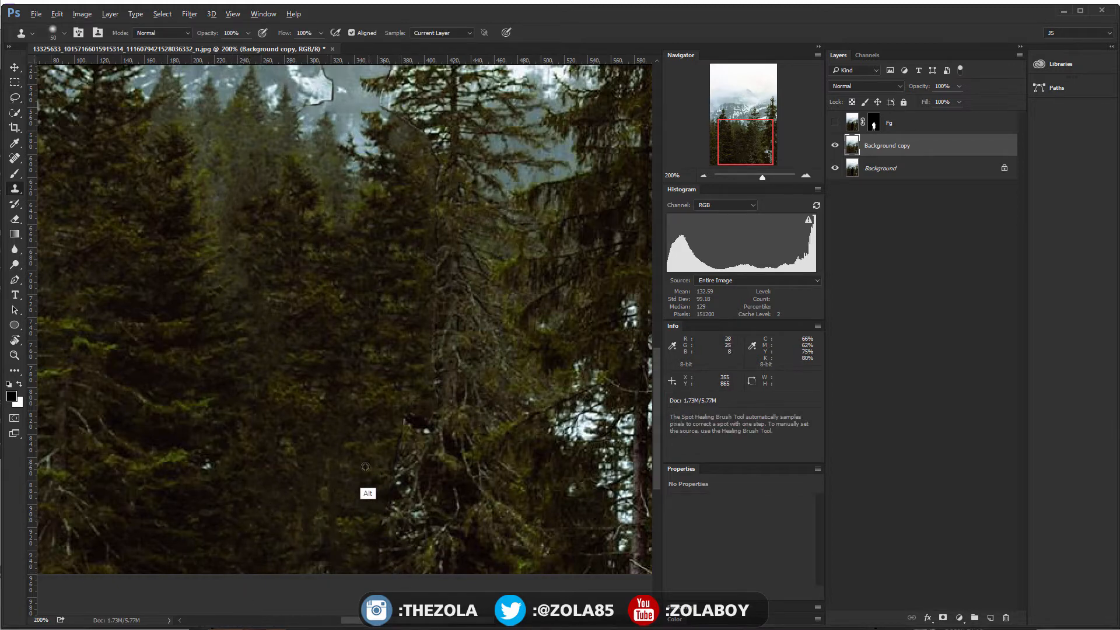
pyautogui.keyDown('alt'); pyautogui.click(357, 519); pyautogui.keyUp('alt')
pyautogui.moveTo(335, 525); pyautogui.dragTo(342, 462)
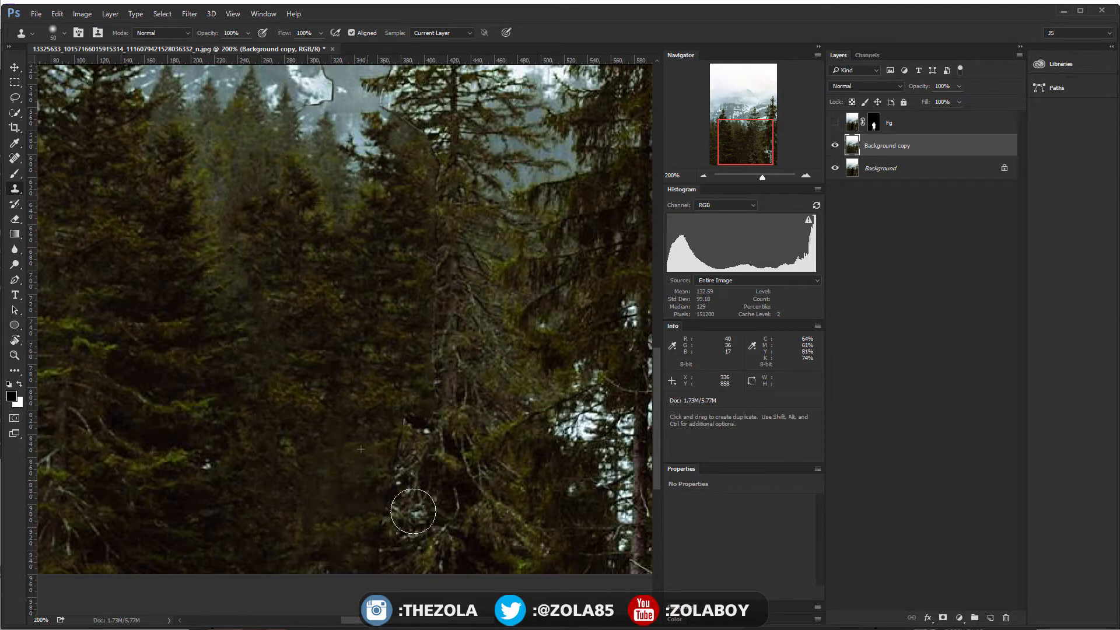
pyautogui.keyDown('alt'); pyautogui.click(392, 468); pyautogui.keyUp('alt')
pyautogui.moveTo(447, 456); pyautogui.dragTo(404, 495)
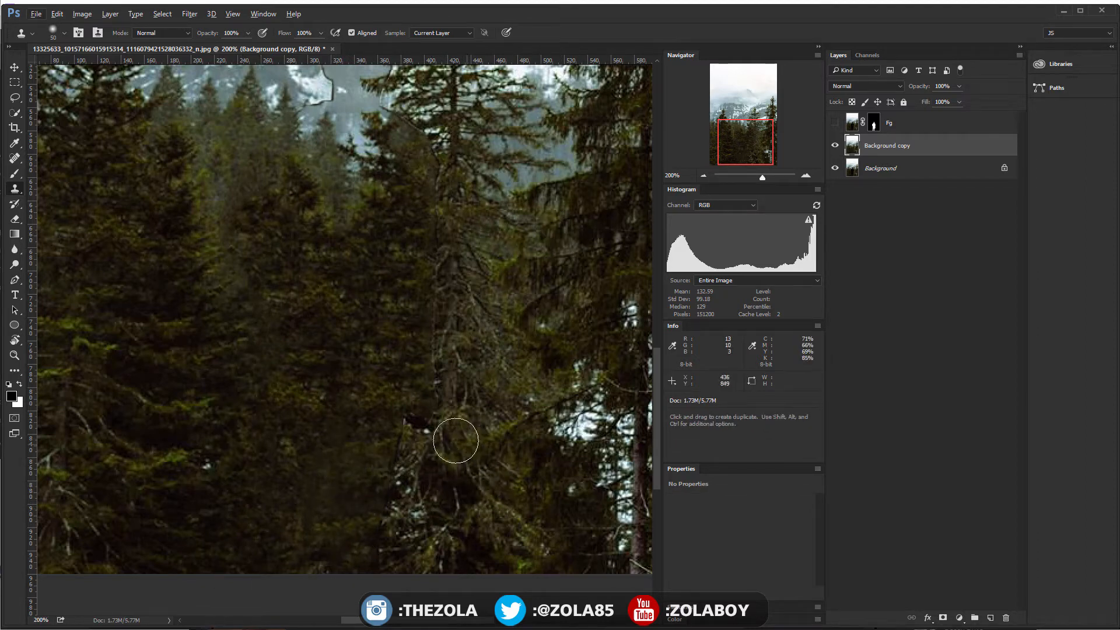
pyautogui.moveTo(457, 437)
pyautogui.mouseDown()
pyautogui.moveTo(453, 486)
pyautogui.moveTo(435, 447)
pyautogui.moveTo(426, 493)
pyautogui.mouseUp()
# Step: Lasso the seam along the right-hand leg beside the bare tree's base, fill it with Content-Aware and deselect
pyautogui.press('l')
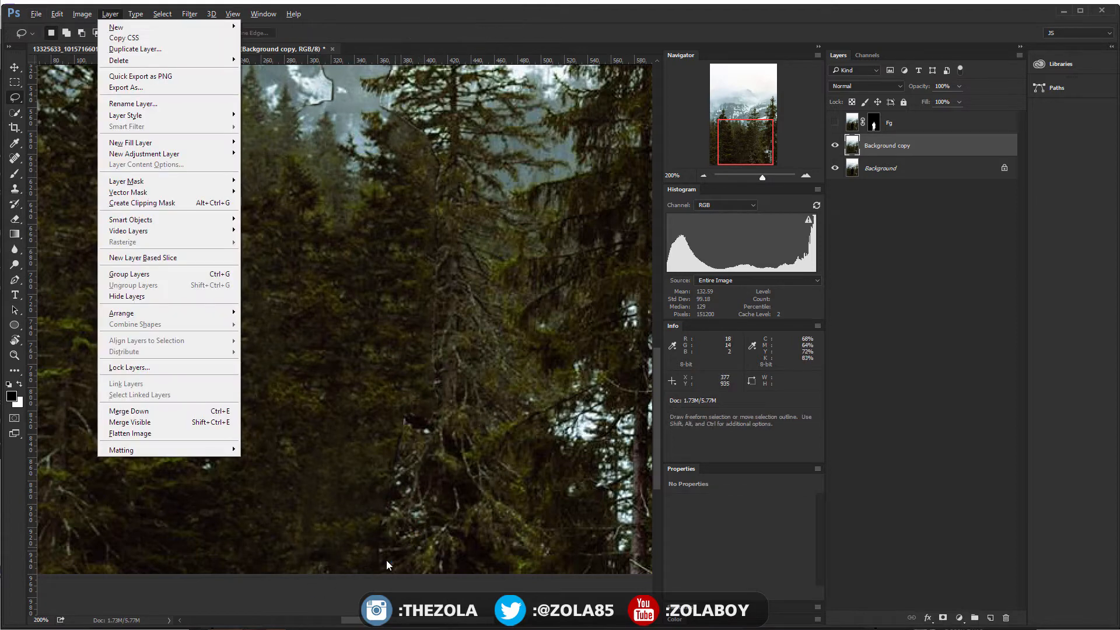
pyautogui.click(383, 571)
pyautogui.moveTo(383, 570); pyautogui.dragTo(392, 517)
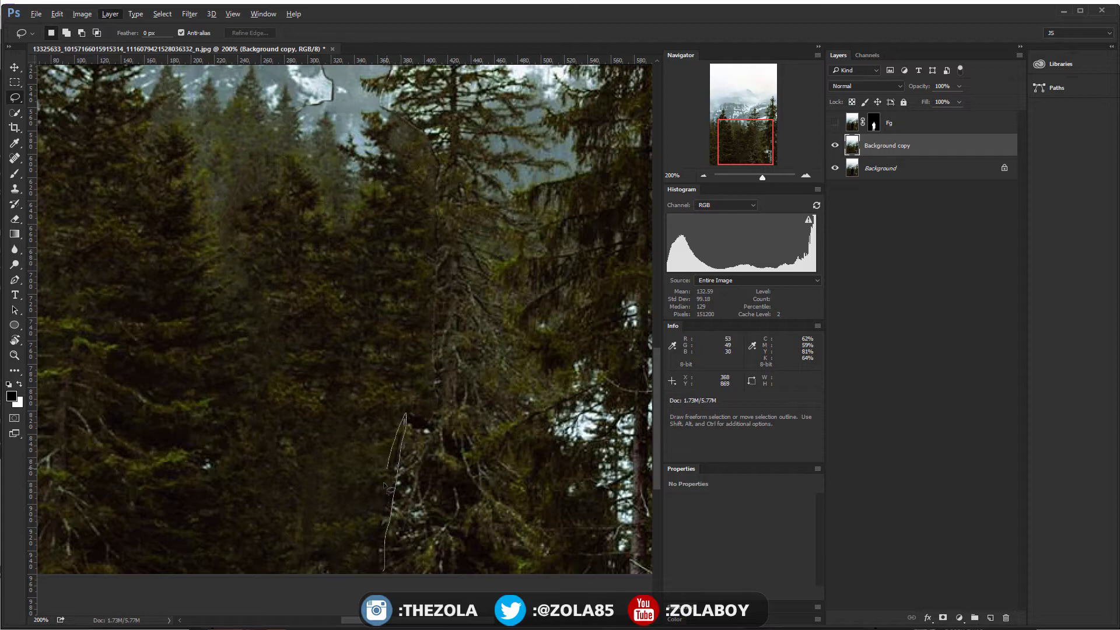
pyautogui.moveTo(373, 580); pyautogui.dragTo(374, 576)
pyautogui.press('ctrl')
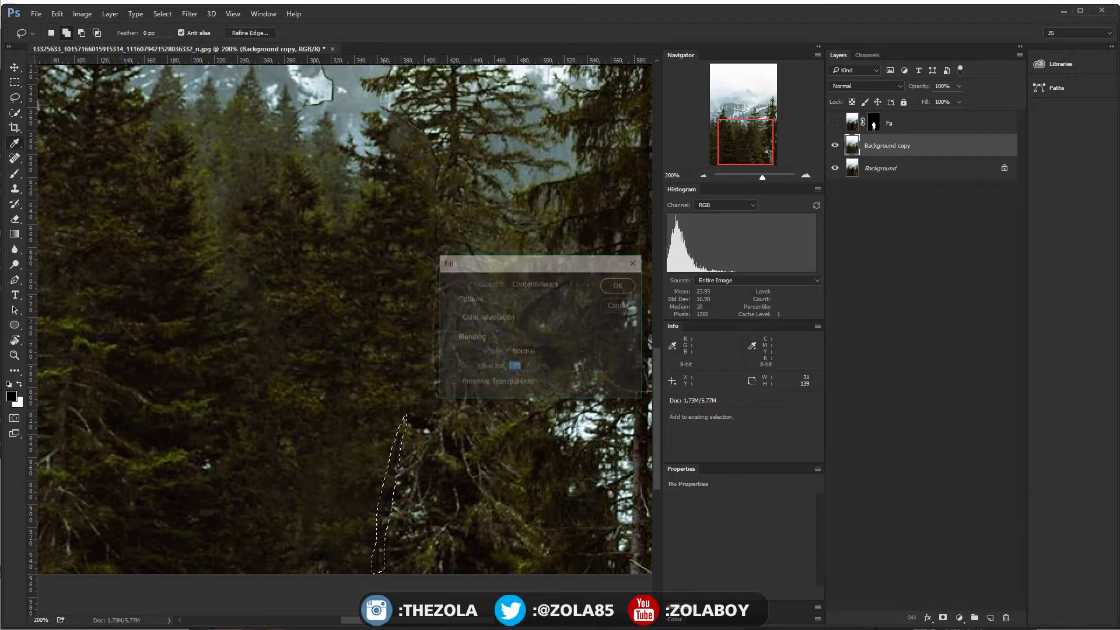
pyautogui.hotkey('ctrl', 'd')
# Step: Clone sampled tree texture over the leftover arm outline along the left side of the bare tree's trunk
pyautogui.press('s')
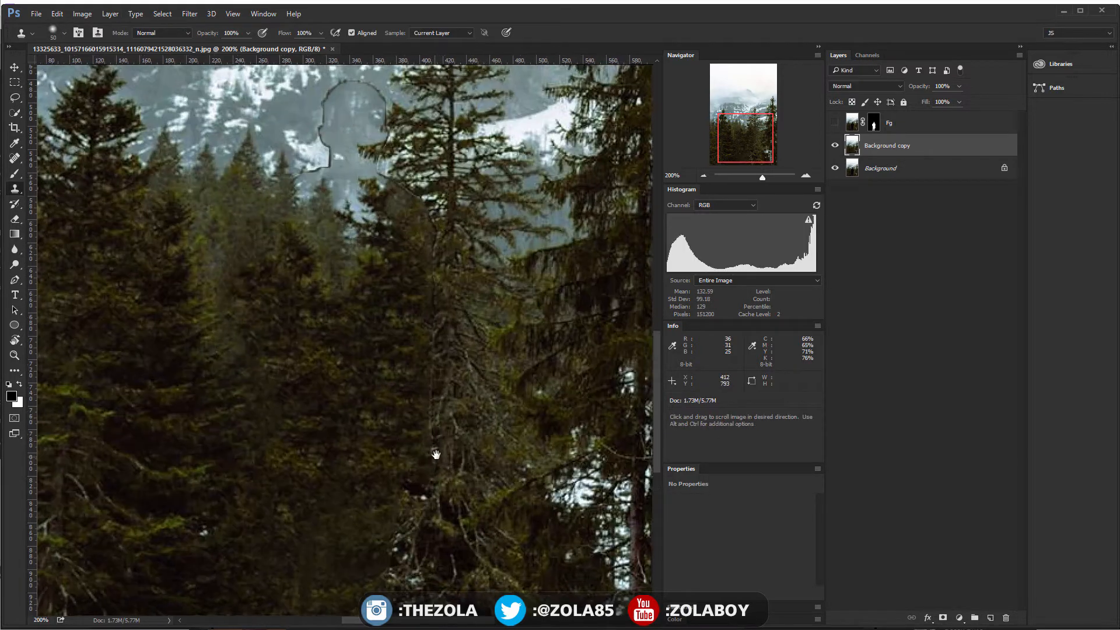
pyautogui.scroll(2, 425, 370)
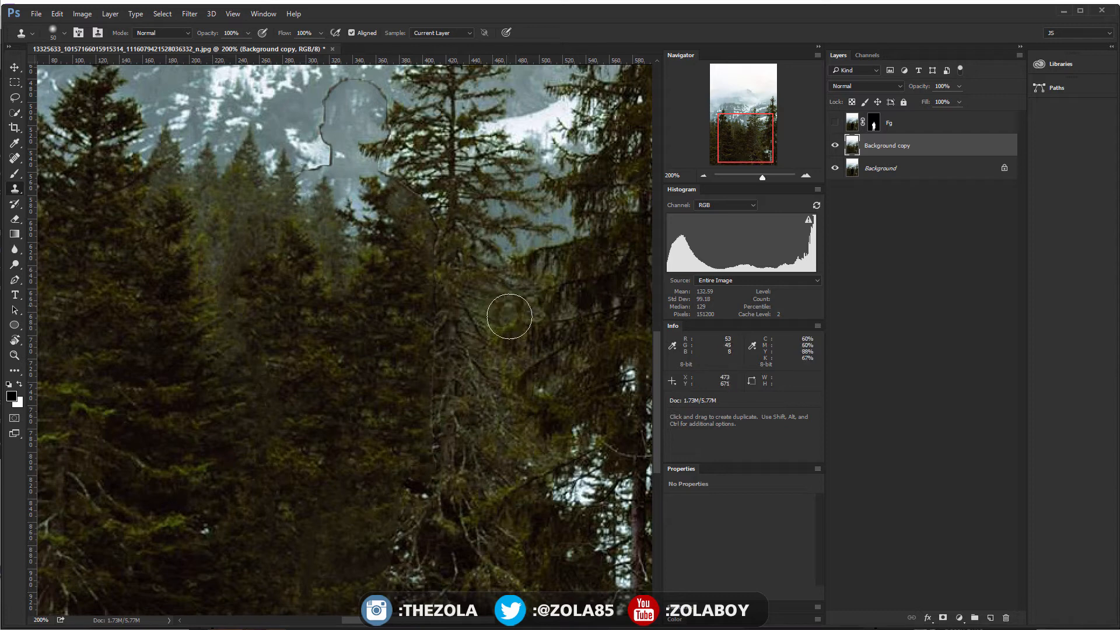
pyautogui.keyDown('alt'); pyautogui.click(447, 384); pyautogui.keyUp('alt')
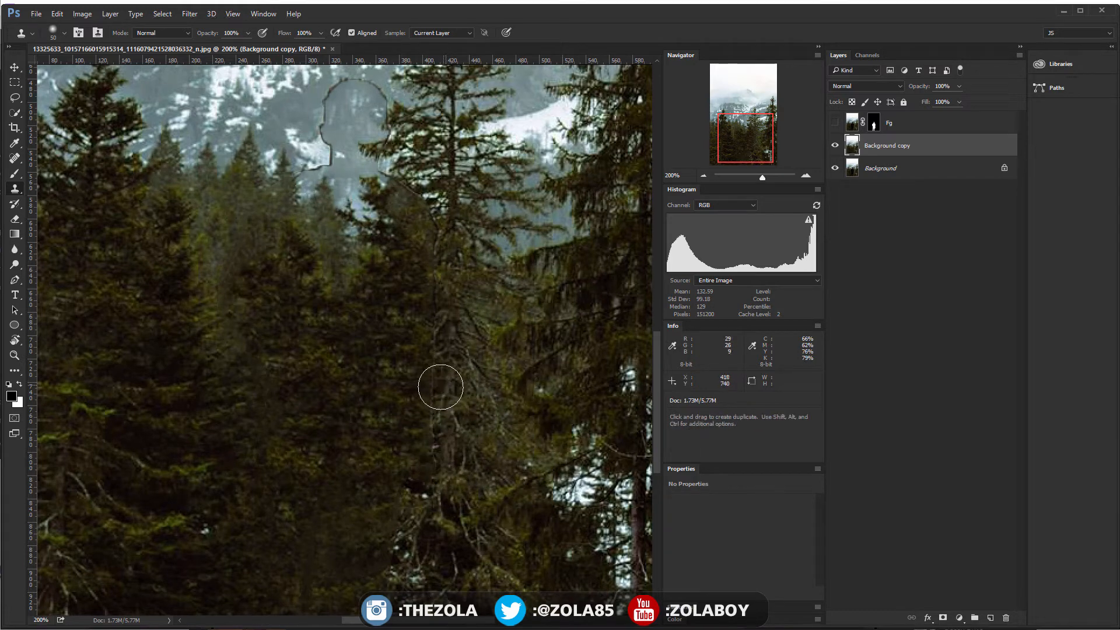
pyautogui.moveTo(433, 385)
pyautogui.mouseDown()
pyautogui.moveTo(437, 330)
pyautogui.moveTo(430, 337)
pyautogui.mouseUp()
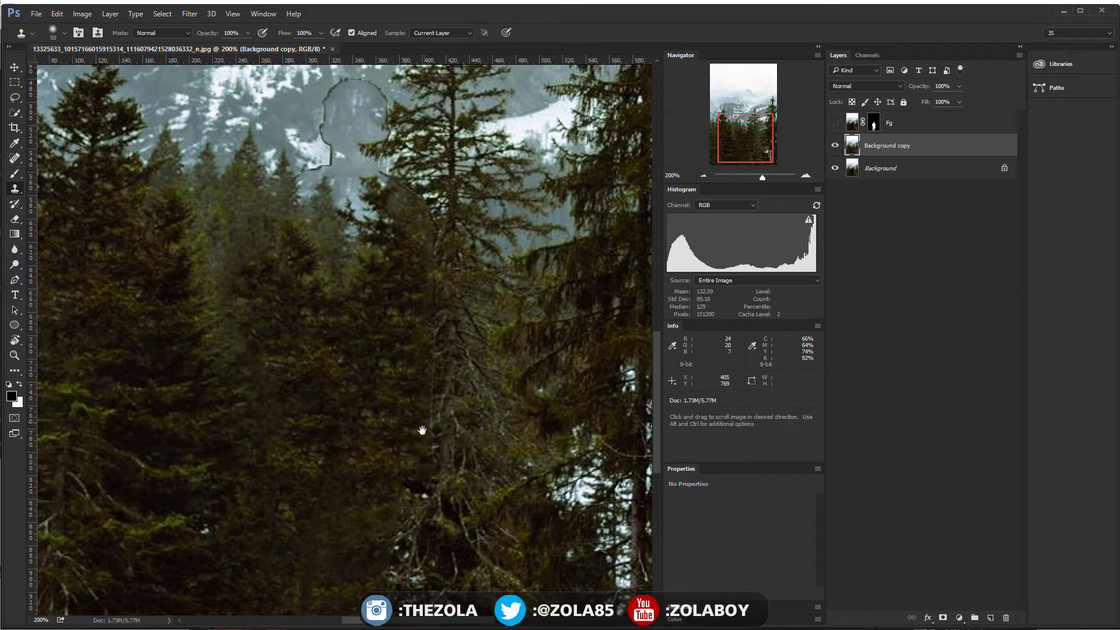
# Step: Marquee-select the narrow vertical strip along the left side of the bare tree's trunk, fill it with Content-Aware and deselect
pyautogui.moveTo(420, 437)
pyautogui.mouseDown()
pyautogui.moveTo(519, 435)
pyautogui.moveTo(503, 405)
pyautogui.mouseUp()
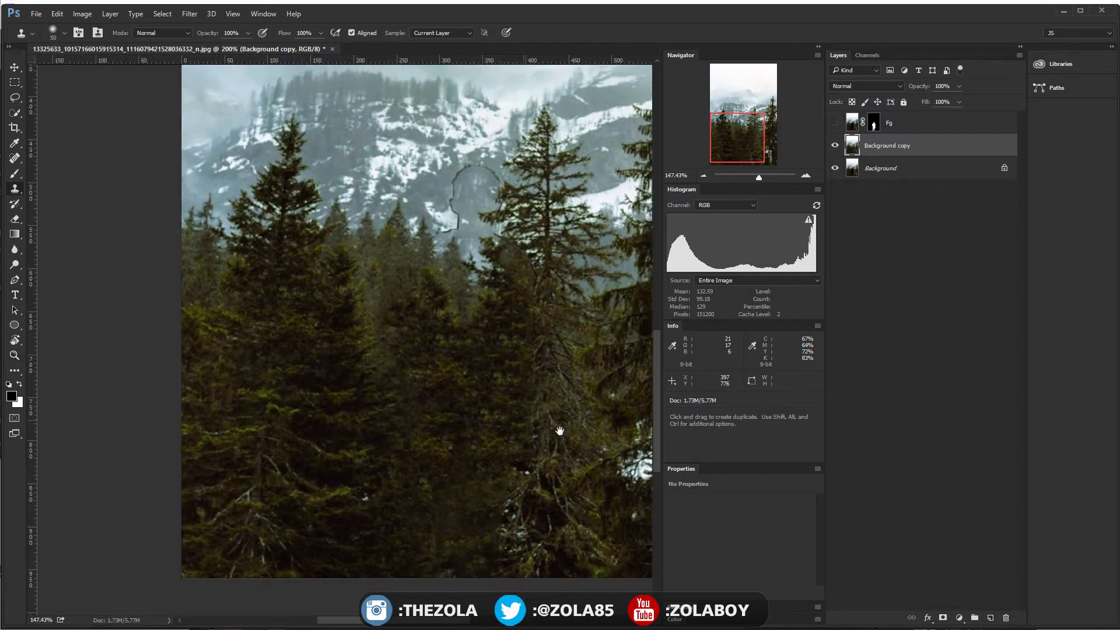
pyautogui.moveTo(554, 435)
pyautogui.mouseDown()
pyautogui.moveTo(418, 445)
pyautogui.moveTo(444, 446)
pyautogui.mouseUp()
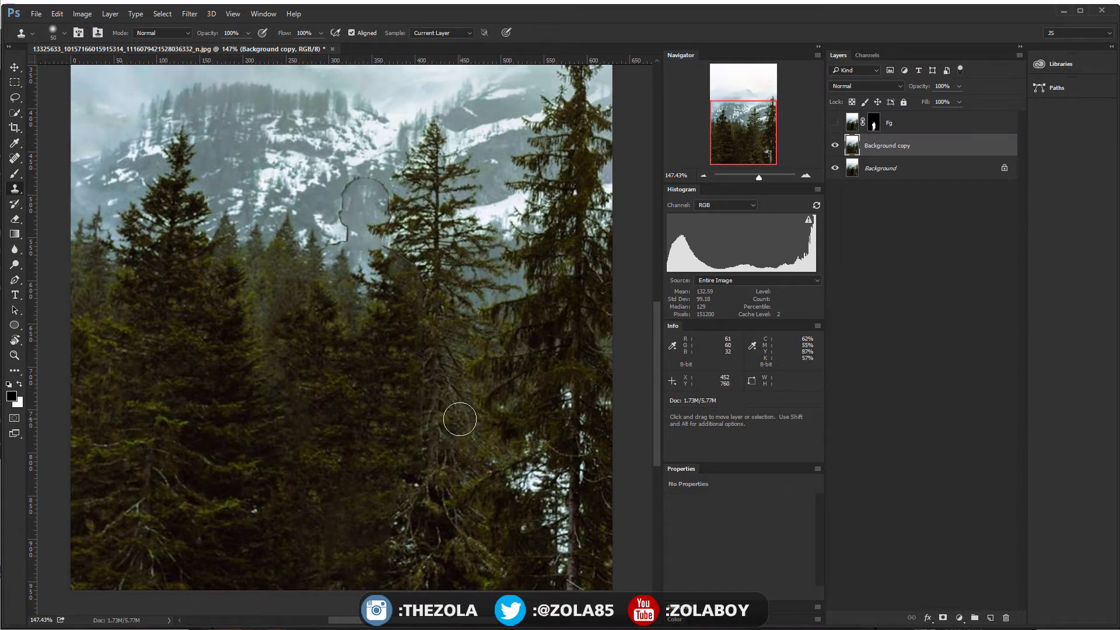
pyautogui.hotkey('ctrl', '+')
pyautogui.press('m')
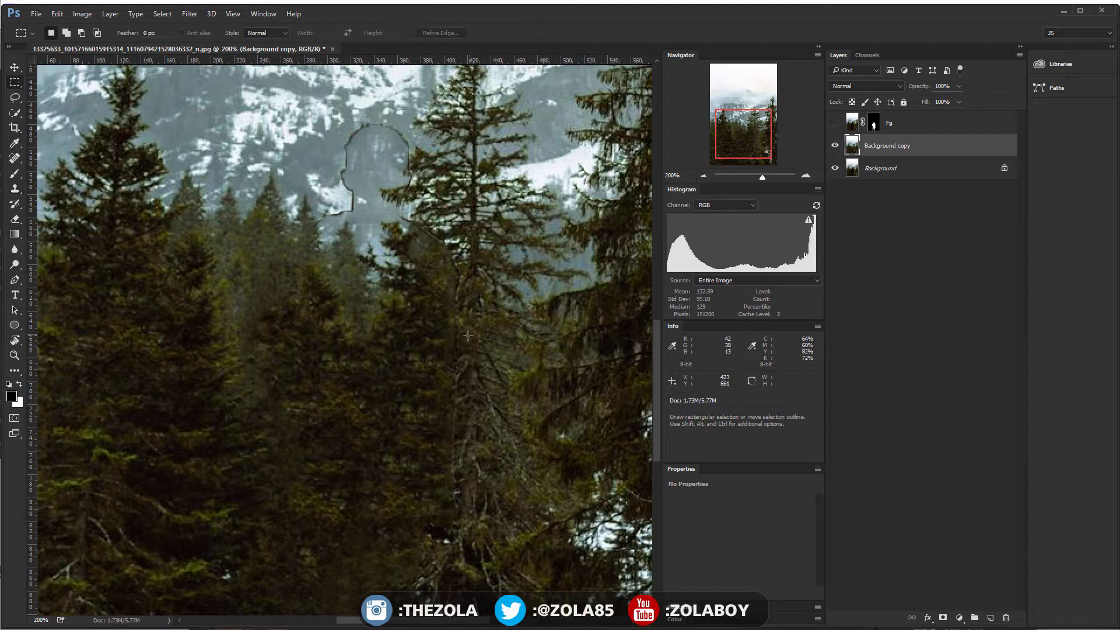
pyautogui.moveTo(468, 335); pyautogui.dragTo(450, 521)
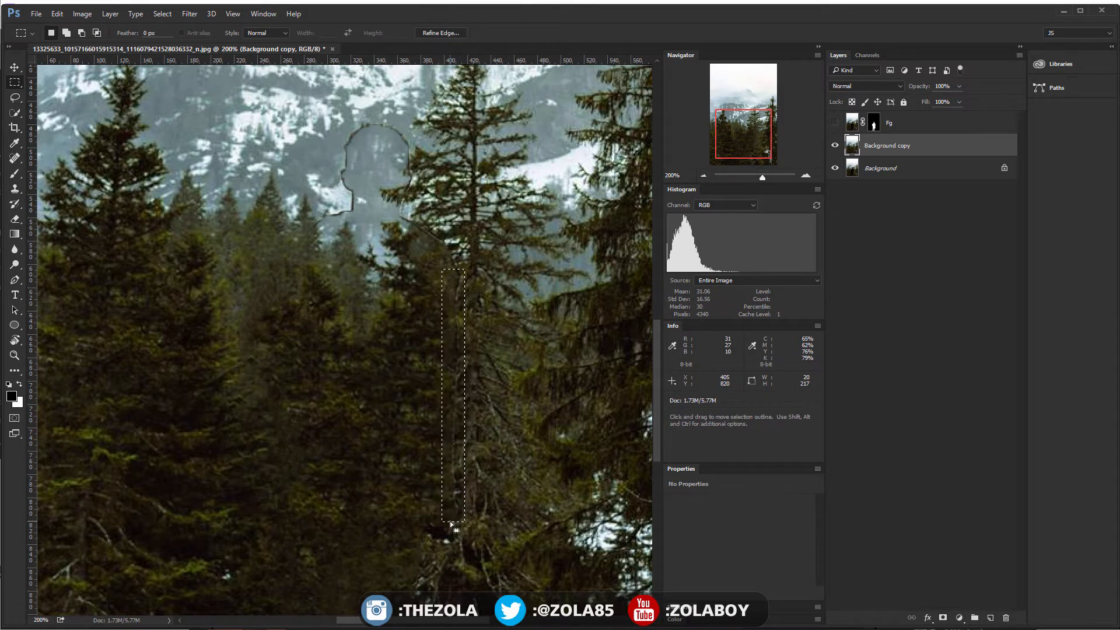
pyautogui.hotkey('ctrl', 'd')
# Step: Clone texture sampled from the bare tree's lower trunk over the refilled strip higher up the trunk
pyautogui.press('space')
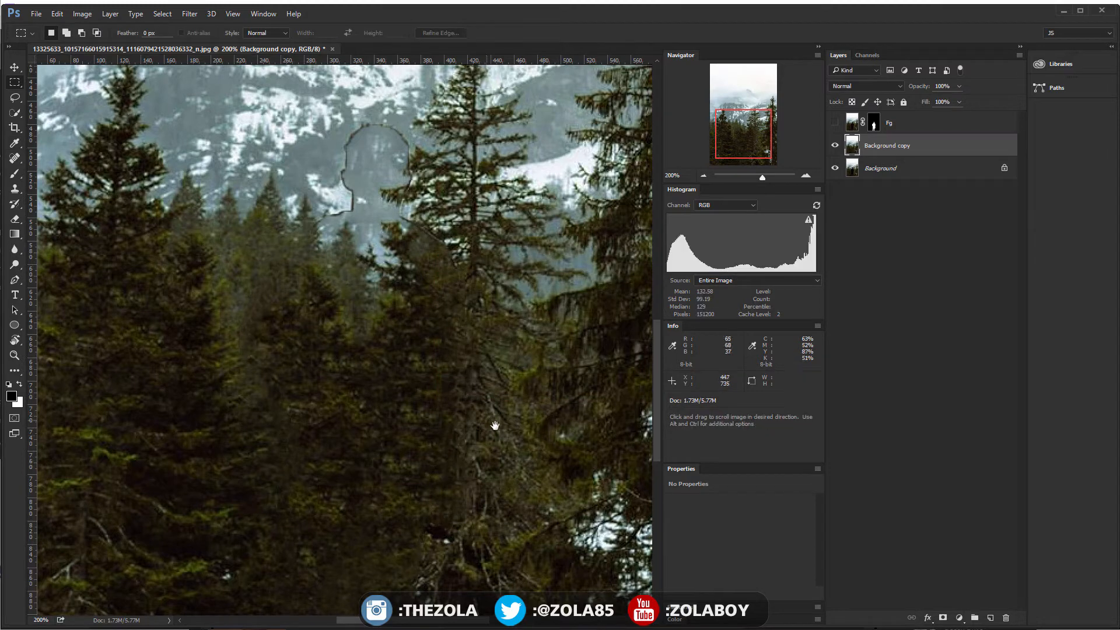
pyautogui.moveTo(495, 426); pyautogui.dragTo(493, 463)
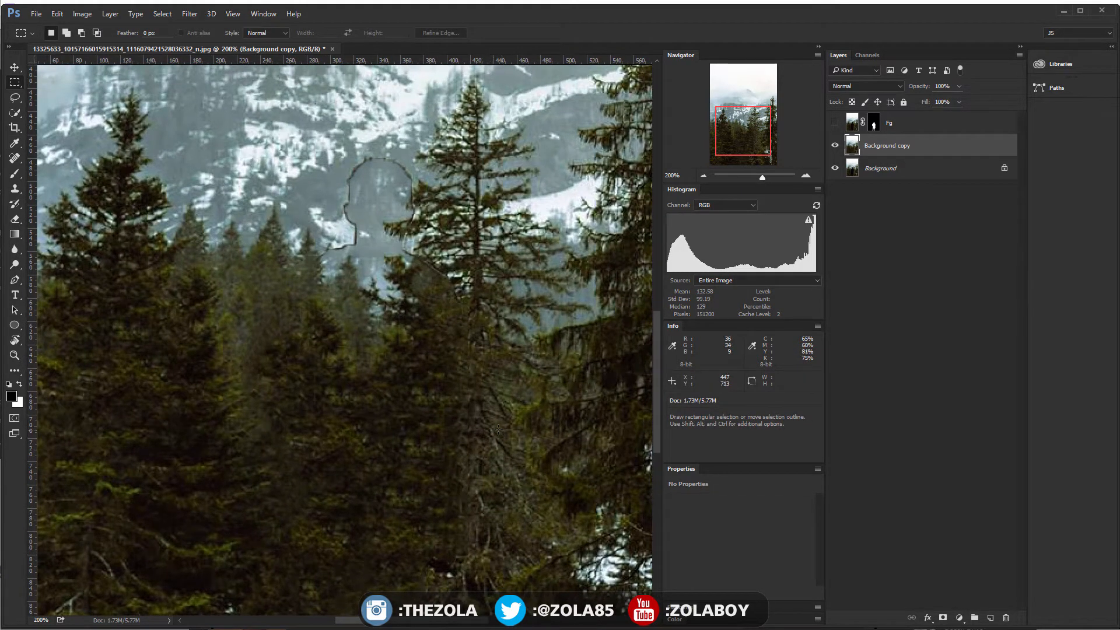
pyautogui.press('s')
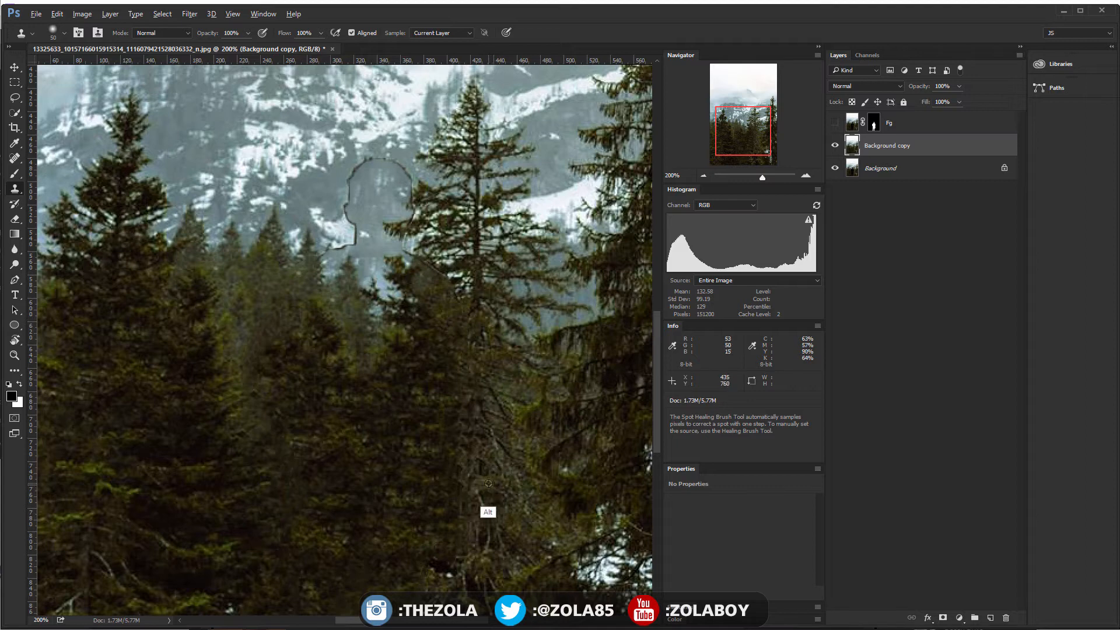
pyautogui.keyDown('alt'); pyautogui.click(488, 483); pyautogui.keyUp('alt')
pyautogui.moveTo(477, 428); pyautogui.dragTo(470, 417)
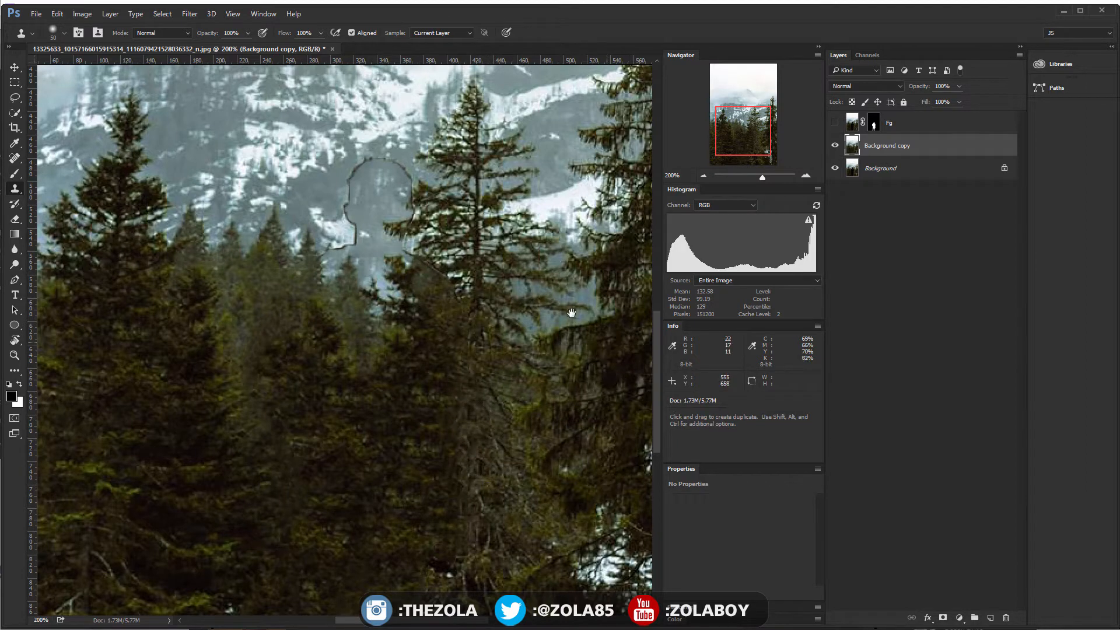
pyautogui.moveTo(481, 356); pyautogui.dragTo(470, 373)
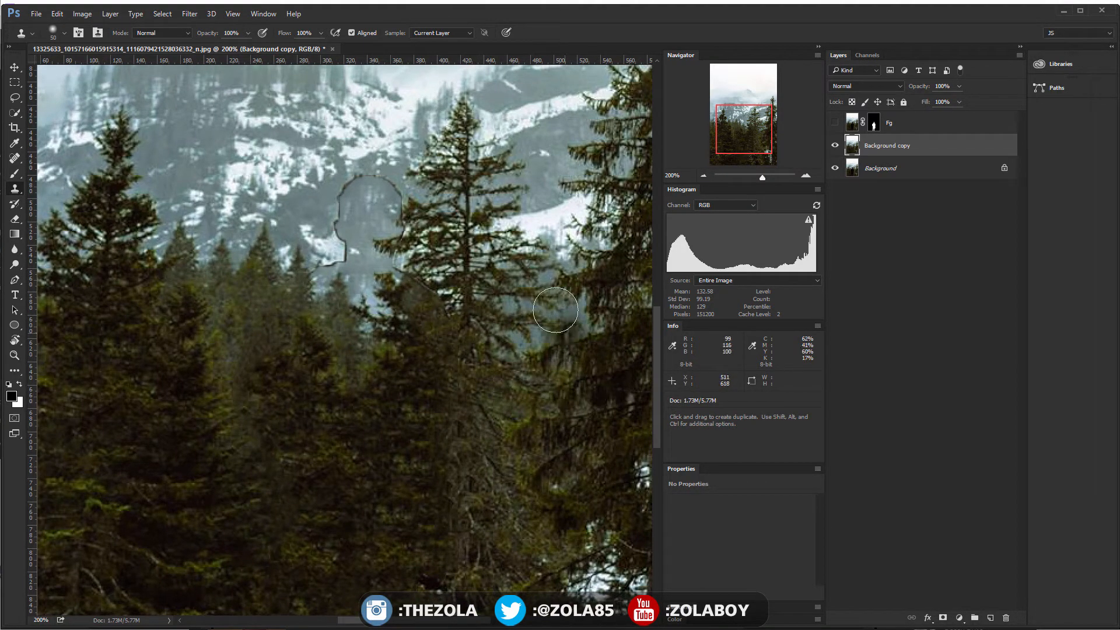
# Step: Lasso the slanted shoulder seam beside the bare tree's upper trunk, fill it with Content-Aware, deselect and sample nearby branches for cloning
pyautogui.press('l')
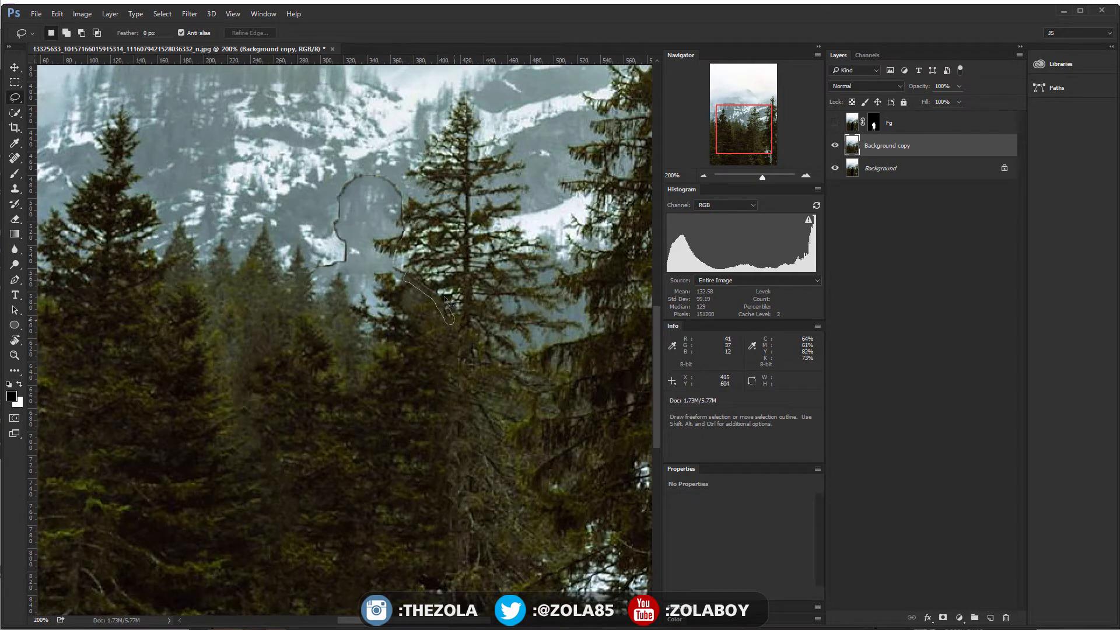
pyautogui.moveTo(430, 281); pyautogui.dragTo(432, 282)
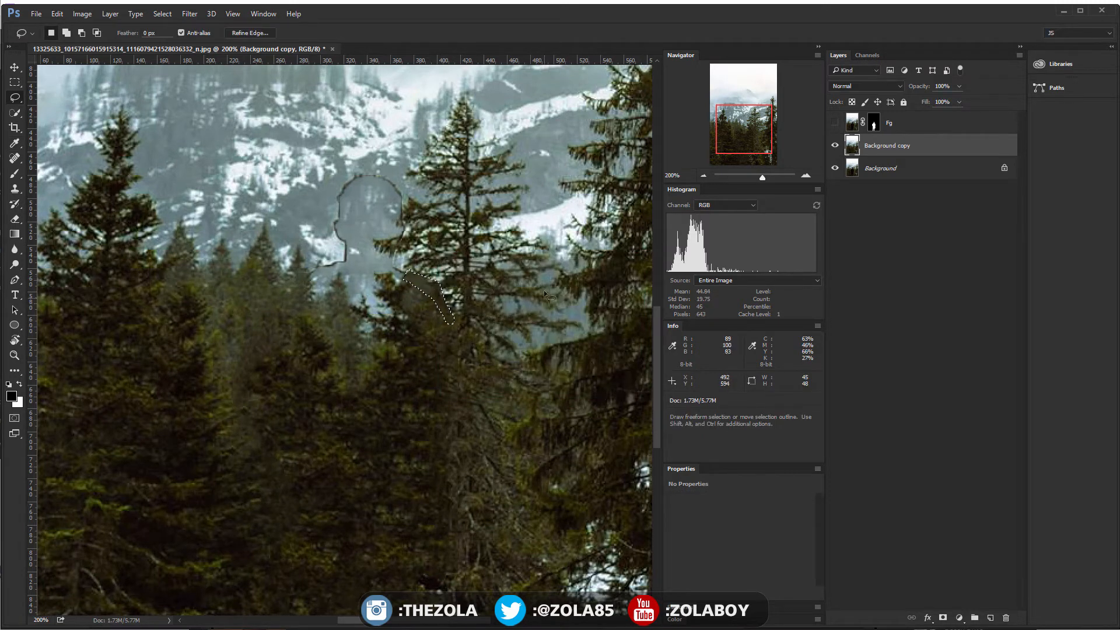
pyautogui.hotkey('ctrl', 'd')
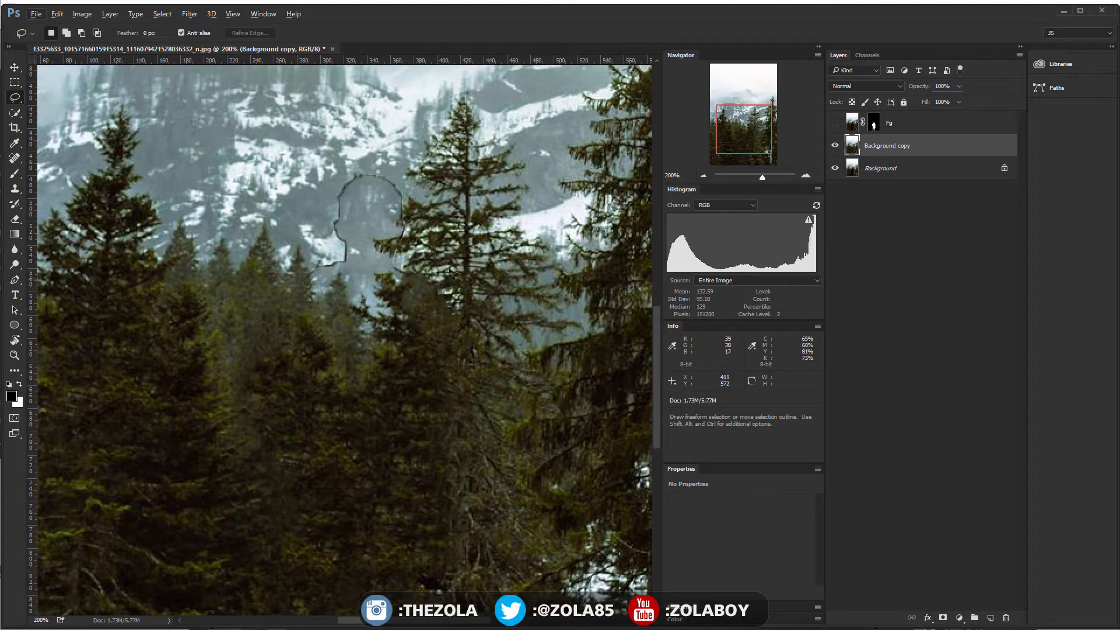
pyautogui.press('s')
pyautogui.press('alt')
pyautogui.keyDown('alt'); pyautogui.click(460, 293); pyautogui.keyUp('alt')
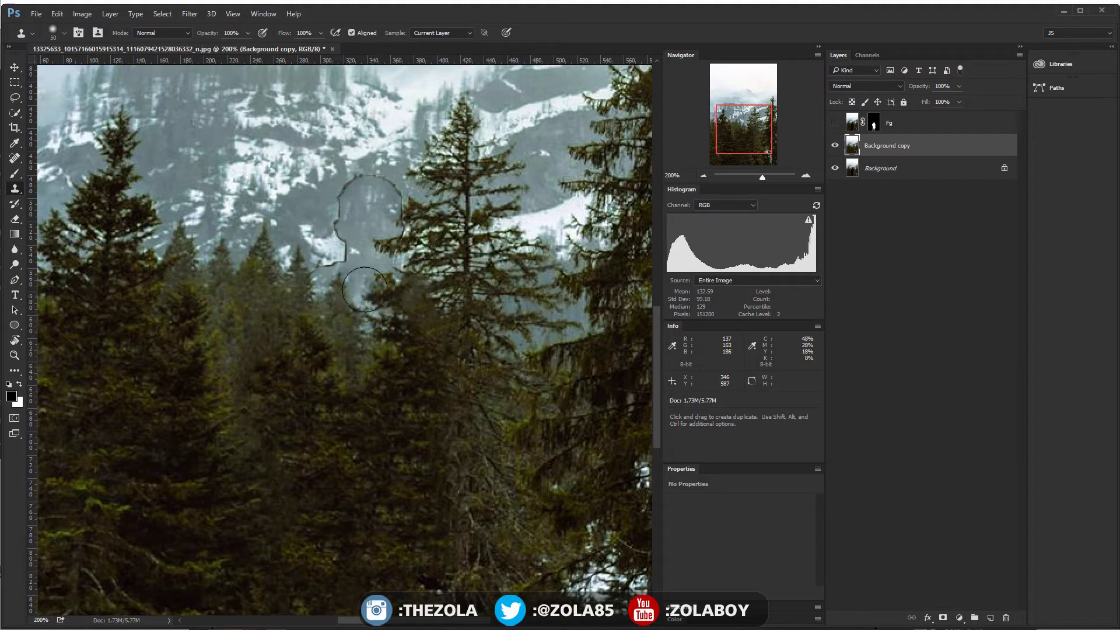
# Step: Lasso the leftover head and neck outline against the snowy mountain, fill it with Content-Aware and deselect
pyautogui.press('l')
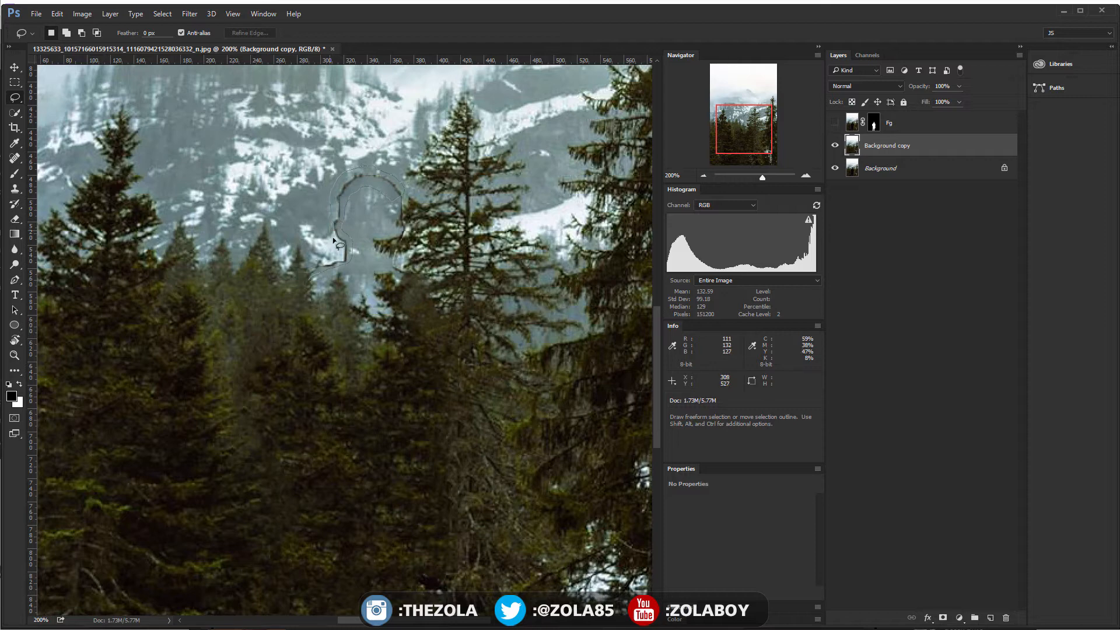
pyautogui.moveTo(311, 271); pyautogui.dragTo(306, 280)
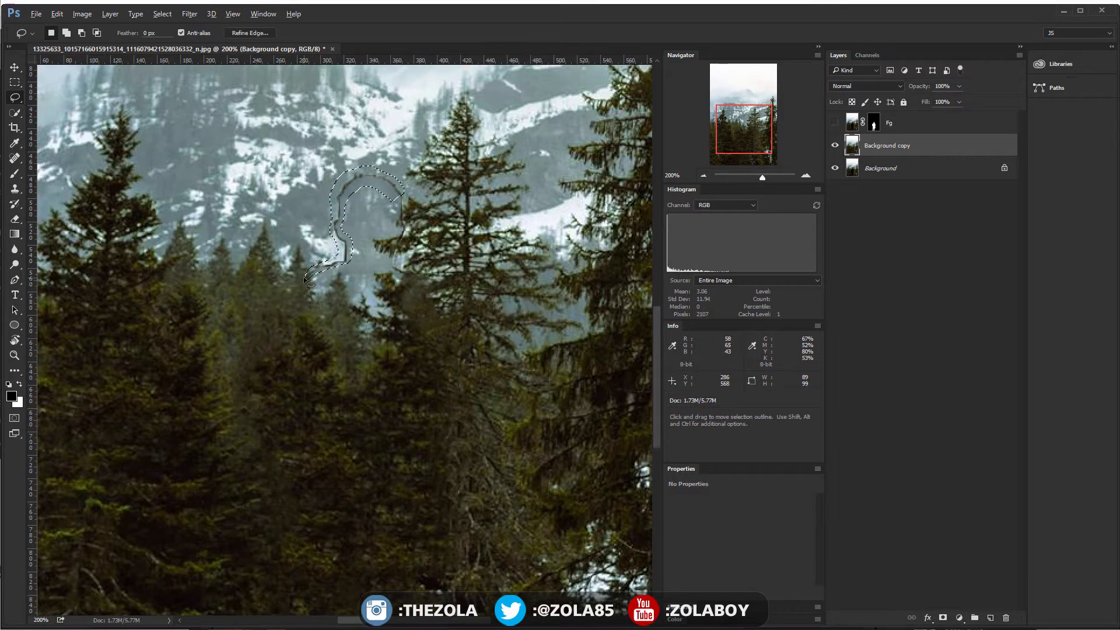
pyautogui.hotkey('alt', 'BackSpace')
pyautogui.hotkey('ctrl', 'z')
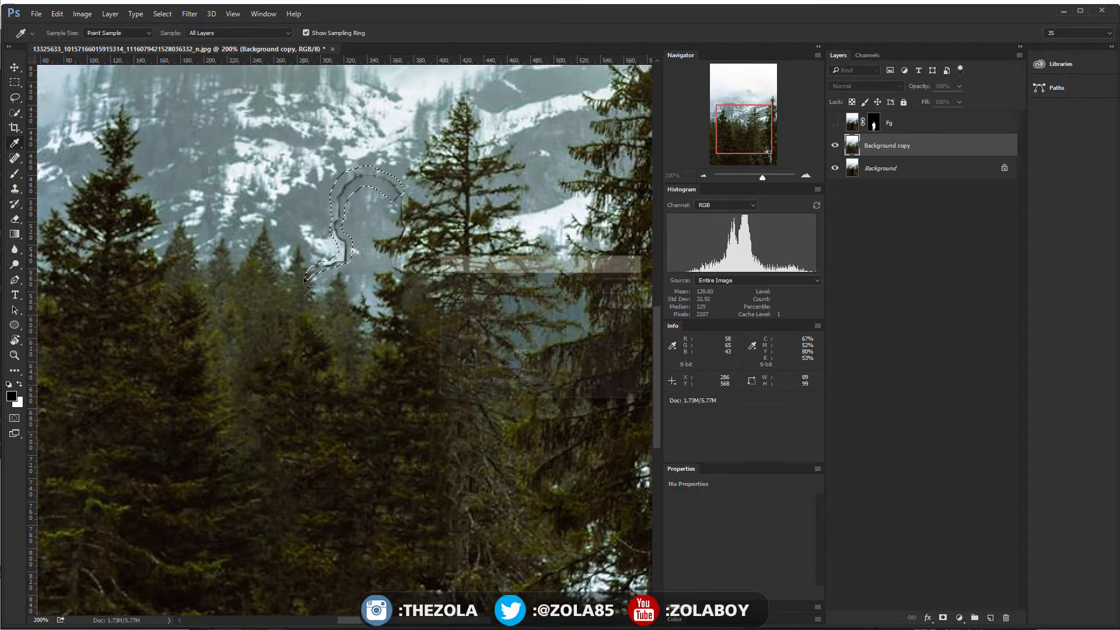
pyautogui.hotkey('ctrl', 'd')
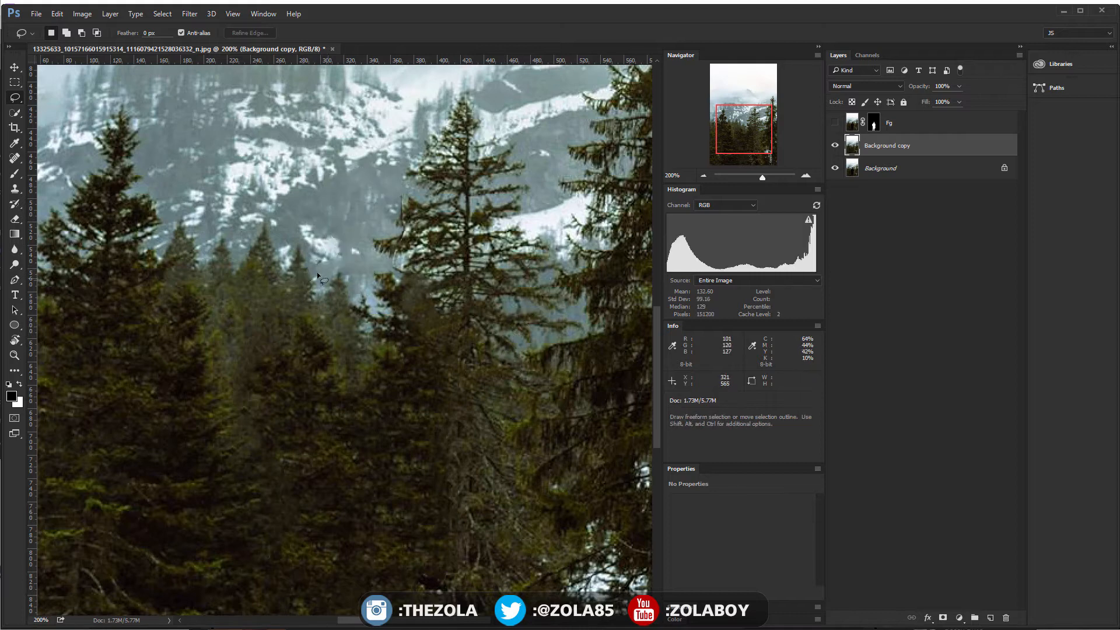
# Step: Clone sampled mountain texture over the traces of the neck and shoulder just above the distant treetops
pyautogui.press('s')
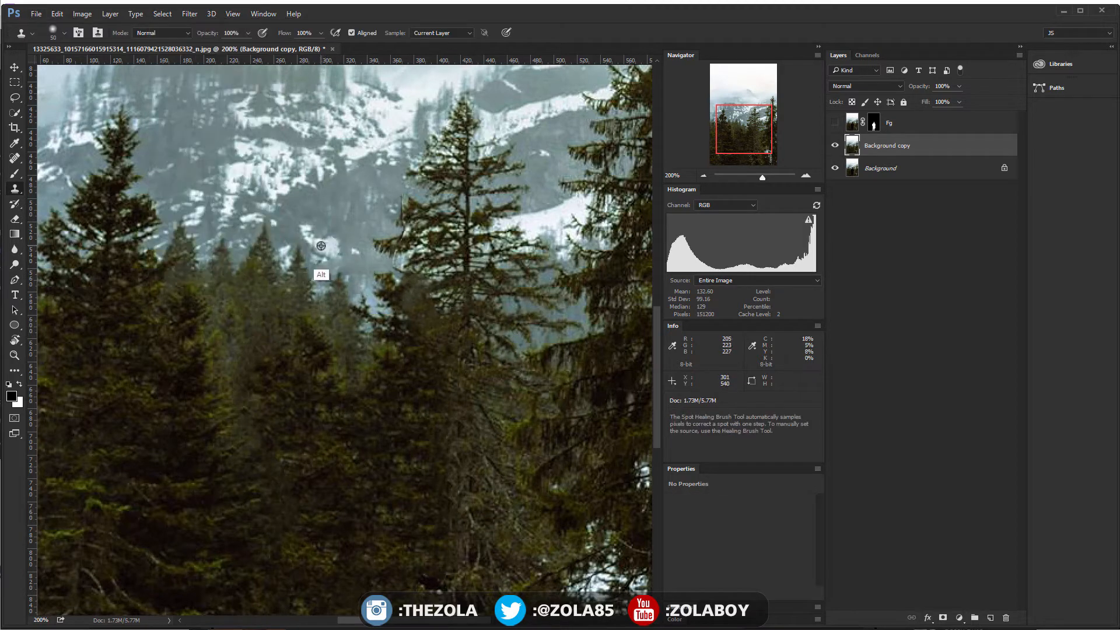
pyautogui.keyDown('alt'); pyautogui.click(311, 239); pyautogui.keyUp('alt')
pyautogui.moveTo(332, 251); pyautogui.dragTo(346, 269)
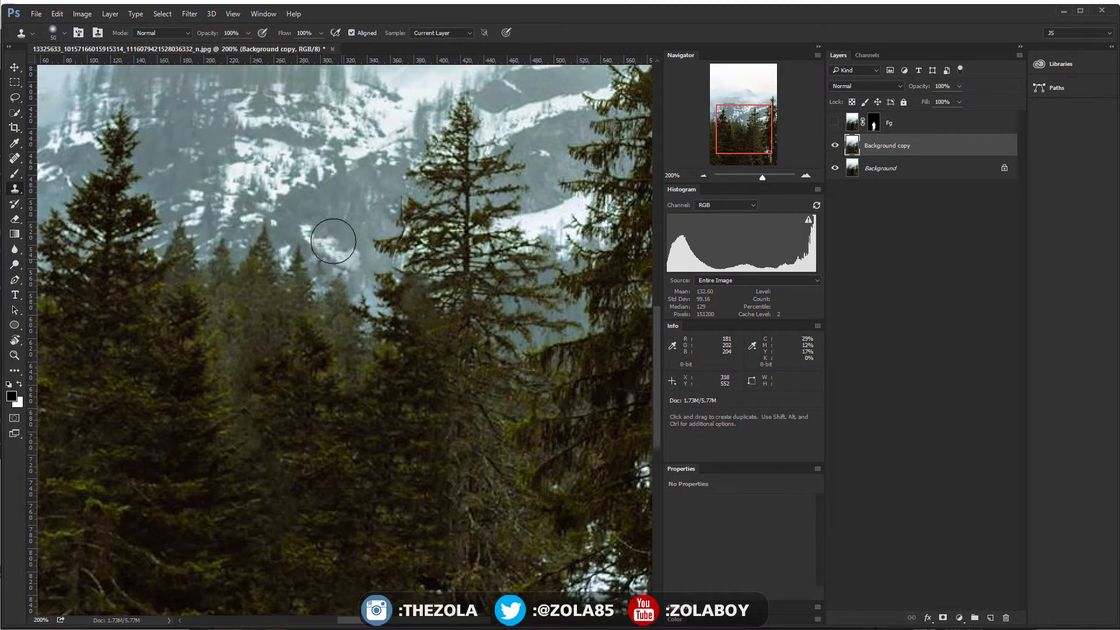
pyautogui.scroll(3, 259, 257)
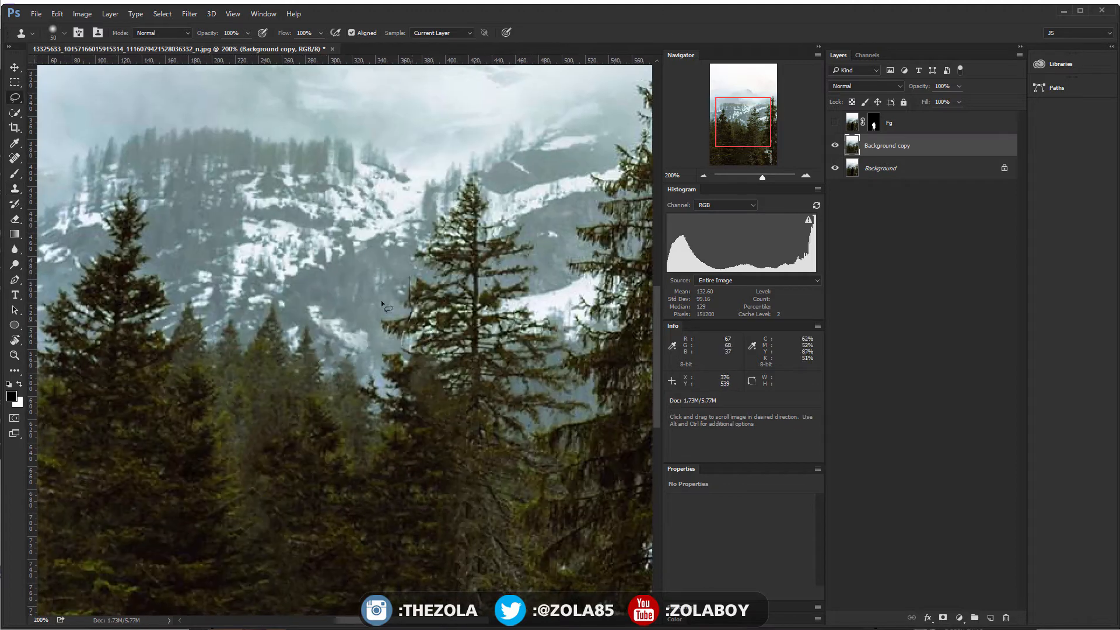
pyautogui.press('l')
pyautogui.press('s')
pyautogui.hotkey('alt', 's')
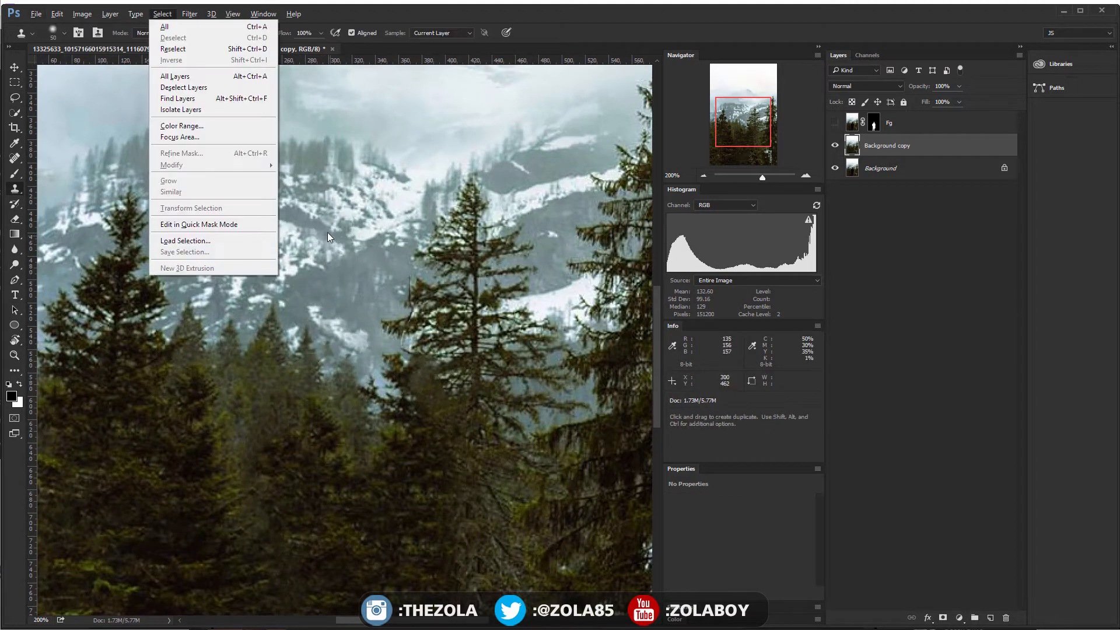
pyautogui.press('Escape')
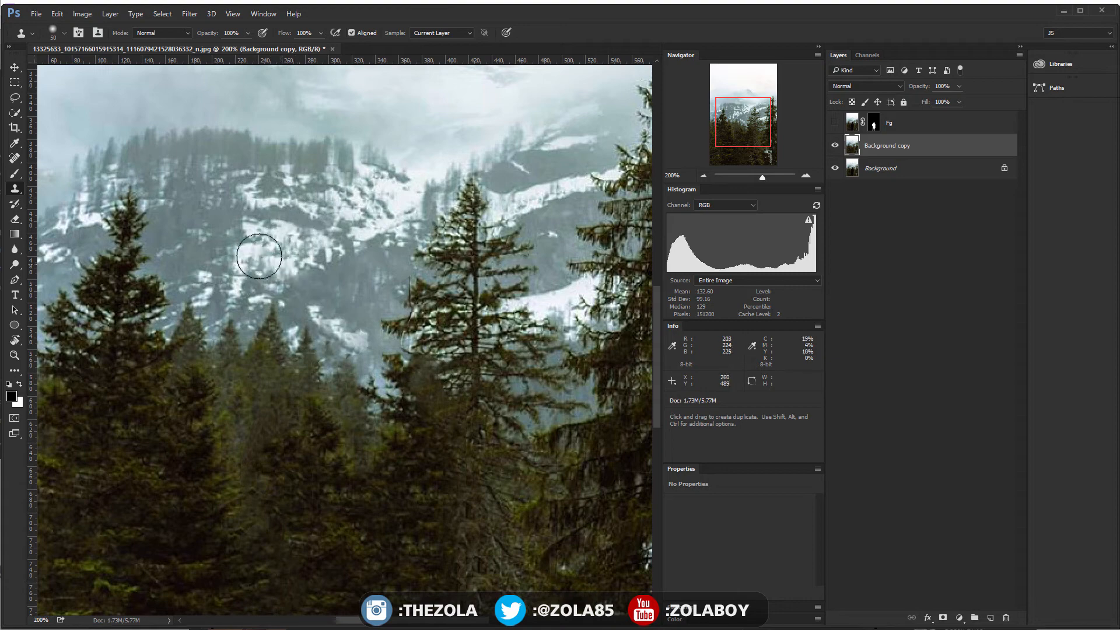
pyautogui.press('l')
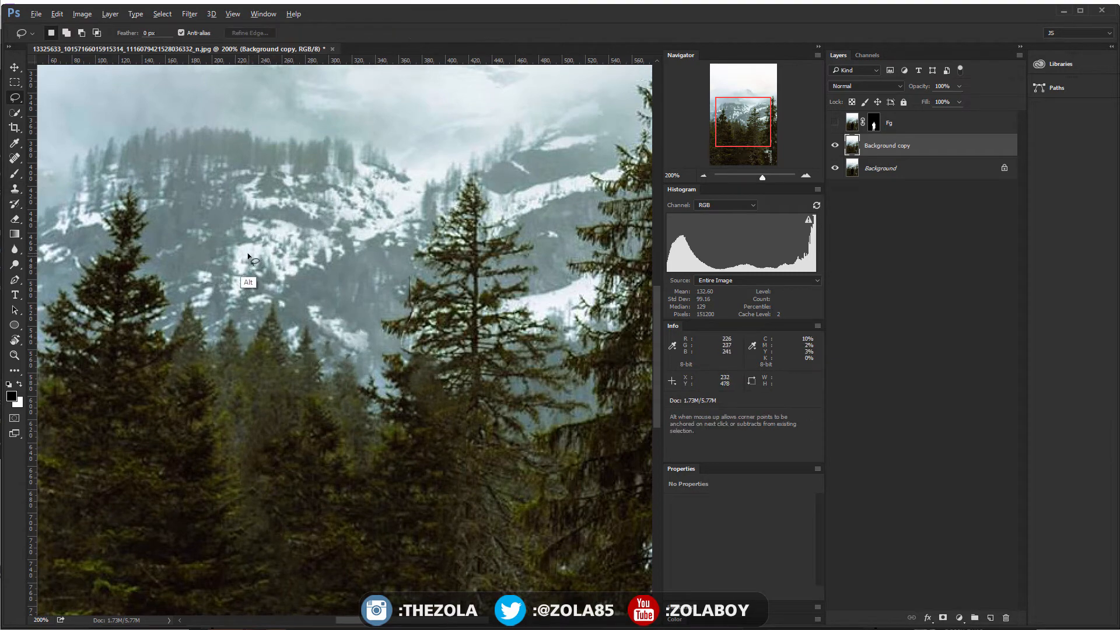
pyautogui.press('s')
pyautogui.hotkey('alt', 's')
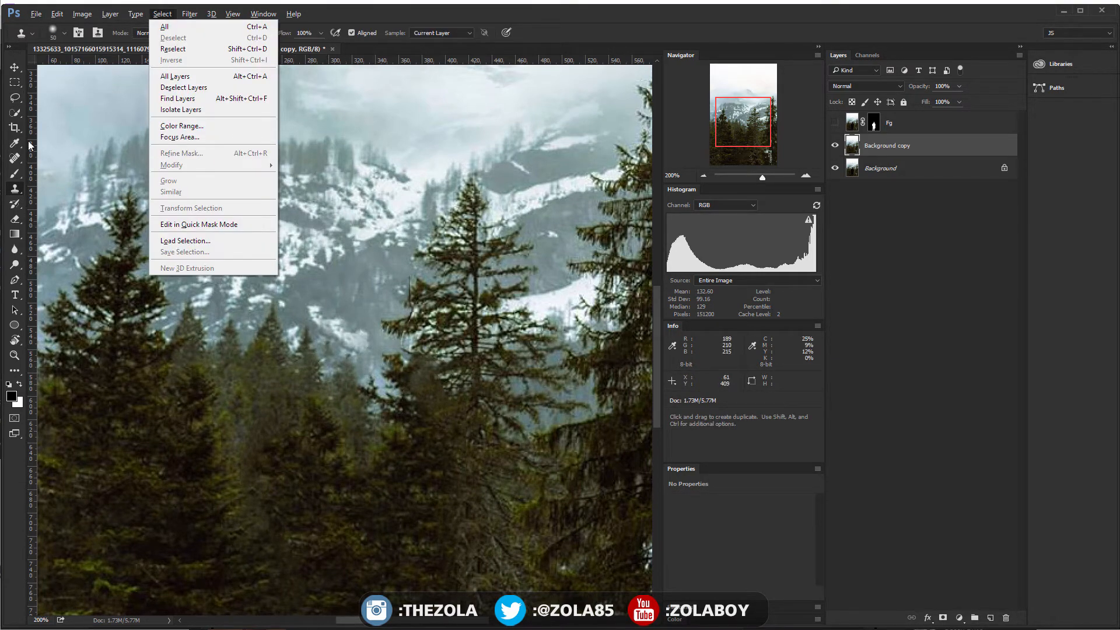
pyautogui.click(14, 68)
pyautogui.press('l')
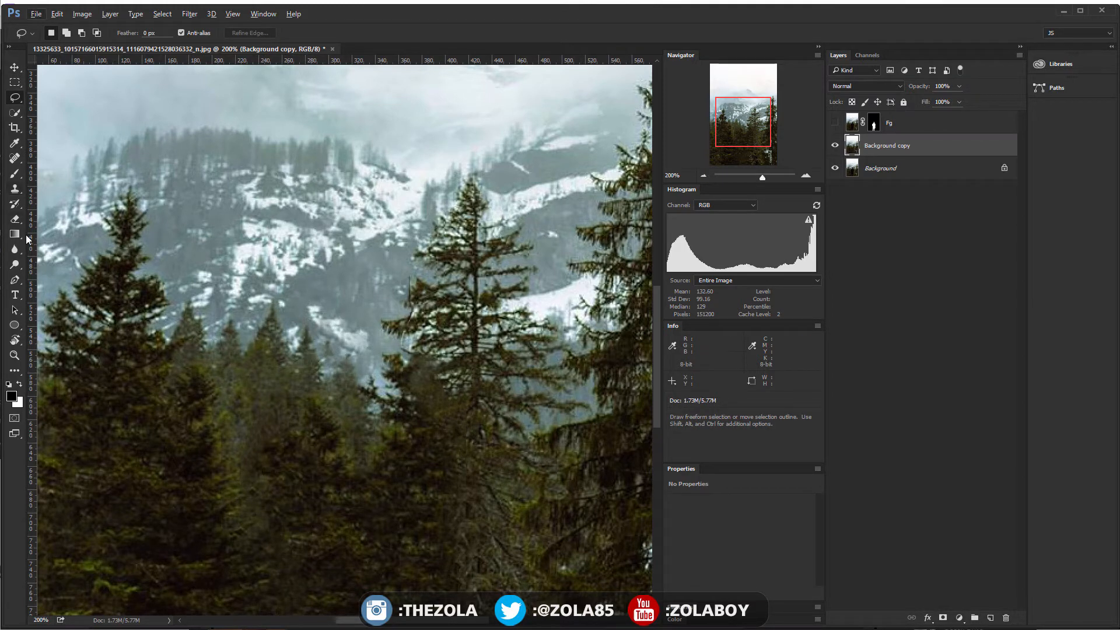
# Step: Clone a sampled distant treetop onto the blunt small tree to its right, below the repaired neck area
pyautogui.press('s')
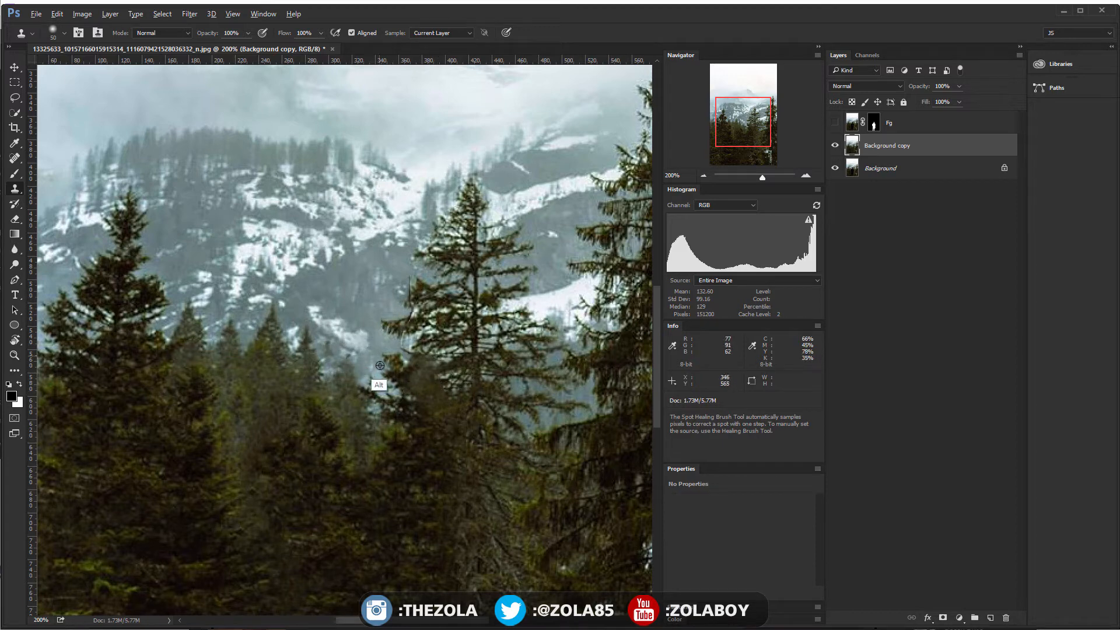
pyautogui.keyDown('alt'); pyautogui.click(305, 329); pyautogui.keyUp('alt')
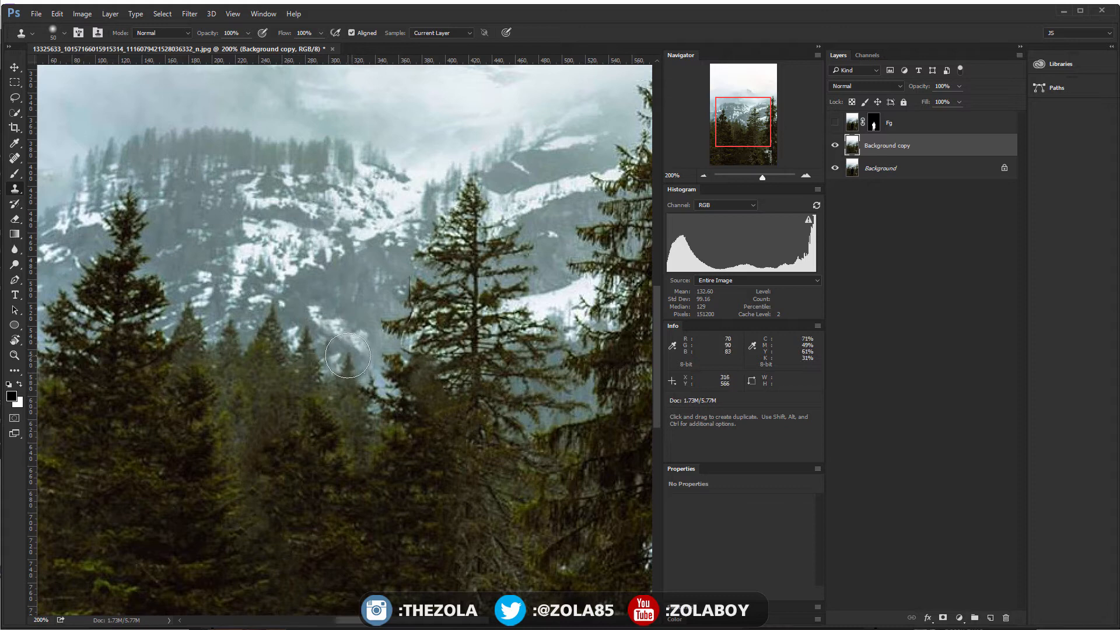
pyautogui.moveTo(348, 366); pyautogui.dragTo(352, 374)
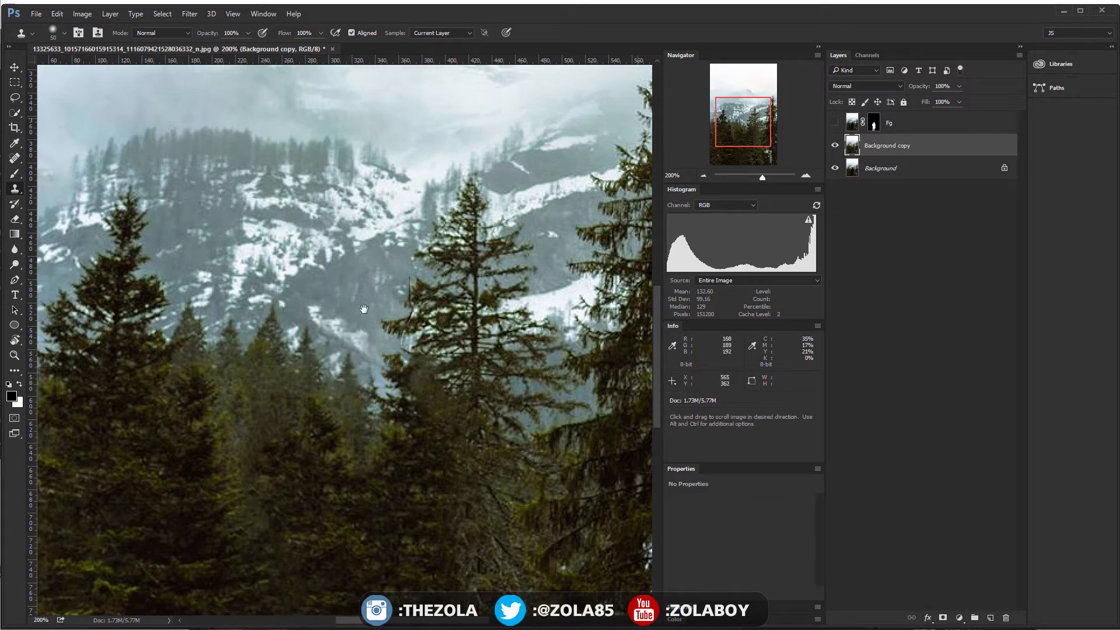
# Step: Try cloning sampled mountain texture over the snowy slope above the distant treetops and undo the stroke
pyautogui.moveTo(380, 300); pyautogui.dragTo(458, 350)
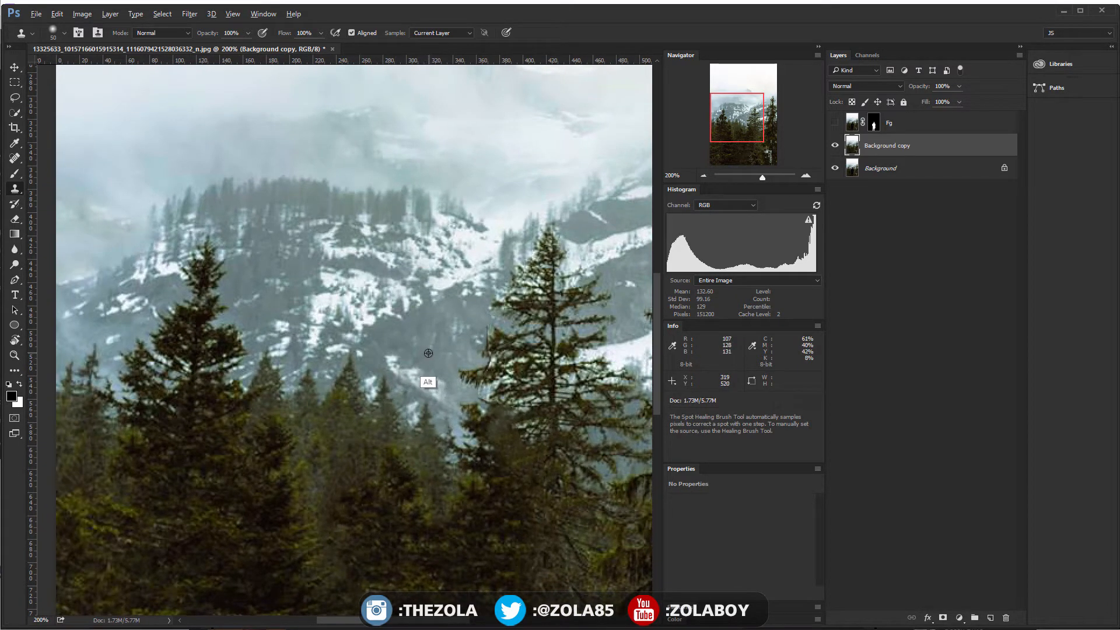
pyautogui.keyDown('alt'); pyautogui.click(428, 353); pyautogui.keyUp('alt')
pyautogui.moveTo(416, 389); pyautogui.dragTo(405, 393)
pyautogui.hotkey('ctrl', 'z')
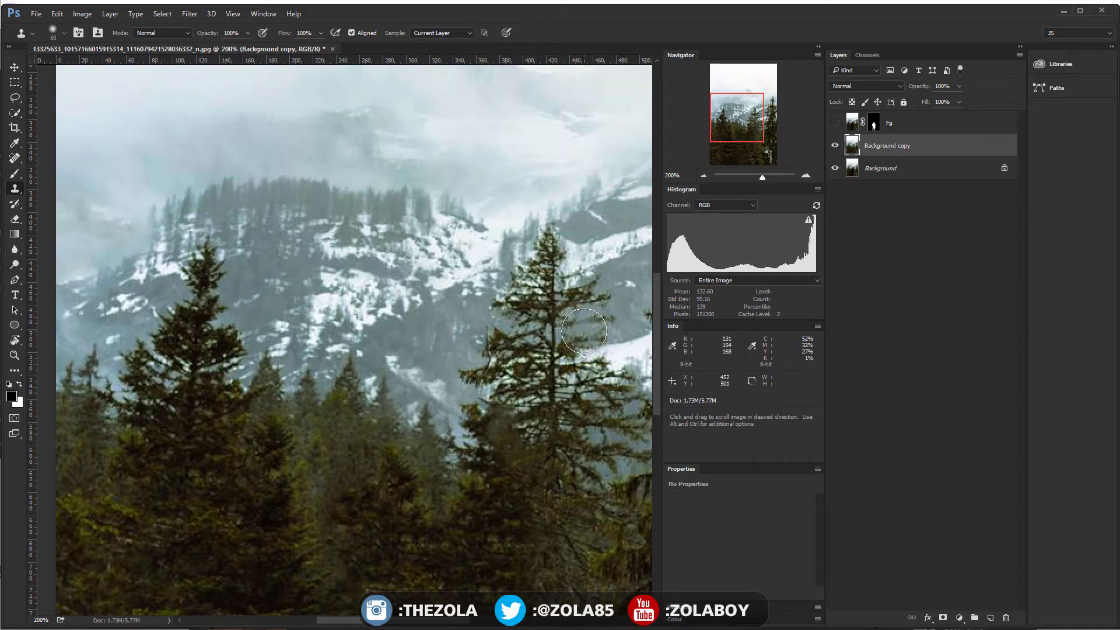
# Step: Lasso the short vertical seam at the left edge of the bare tree's upper branches, fill it with Content-Aware and deselect
pyautogui.moveTo(560, 404); pyautogui.dragTo(505, 409)
pyautogui.press('l')
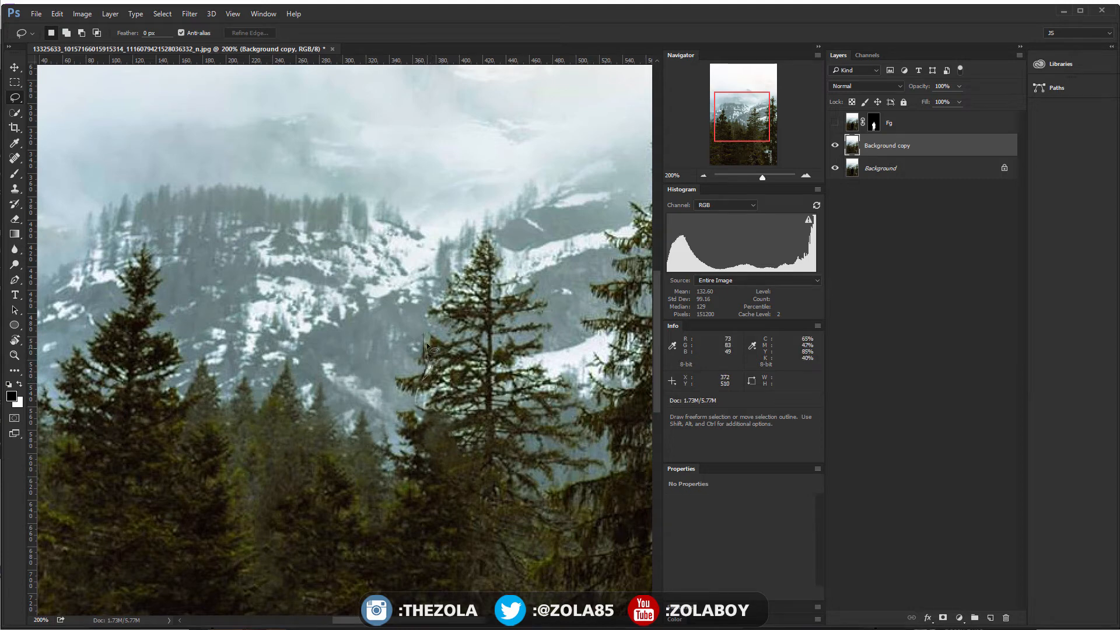
pyautogui.moveTo(419, 352); pyautogui.dragTo(420, 384)
pyautogui.press('Return')
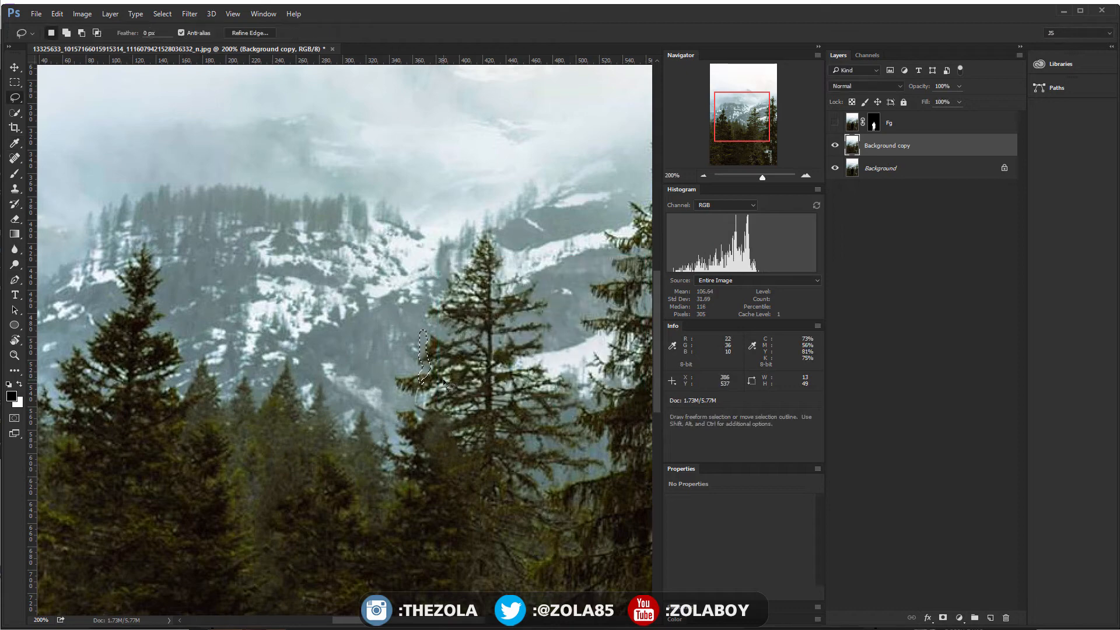
pyautogui.hotkey('ctrl', 'd')
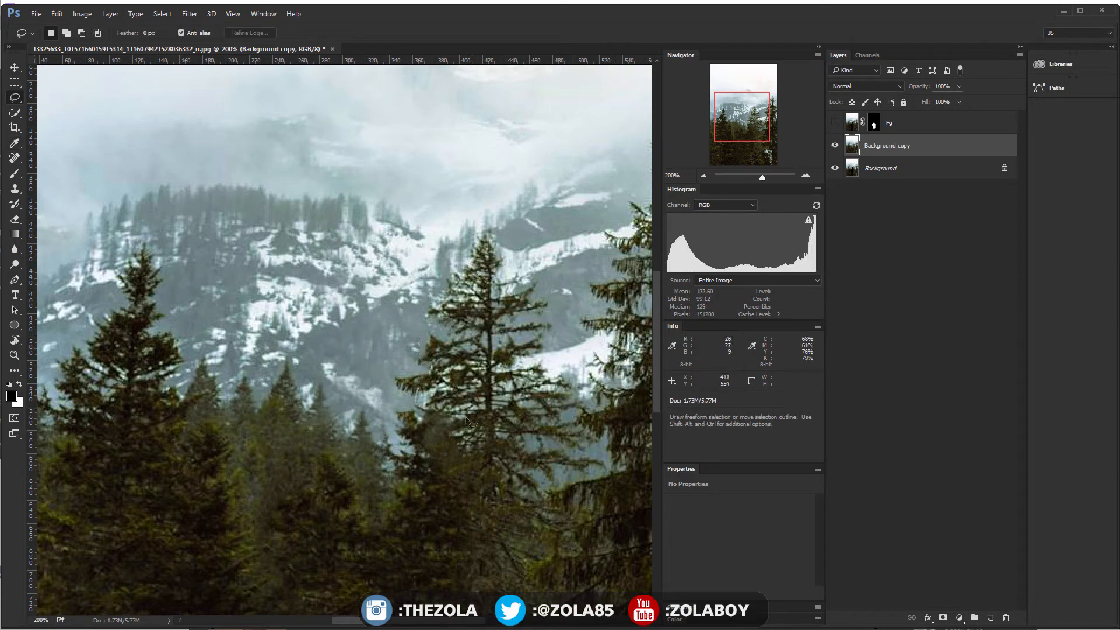
pyautogui.hotkey('ctrl', '-')
pyautogui.hotkey('ctrl', '-')
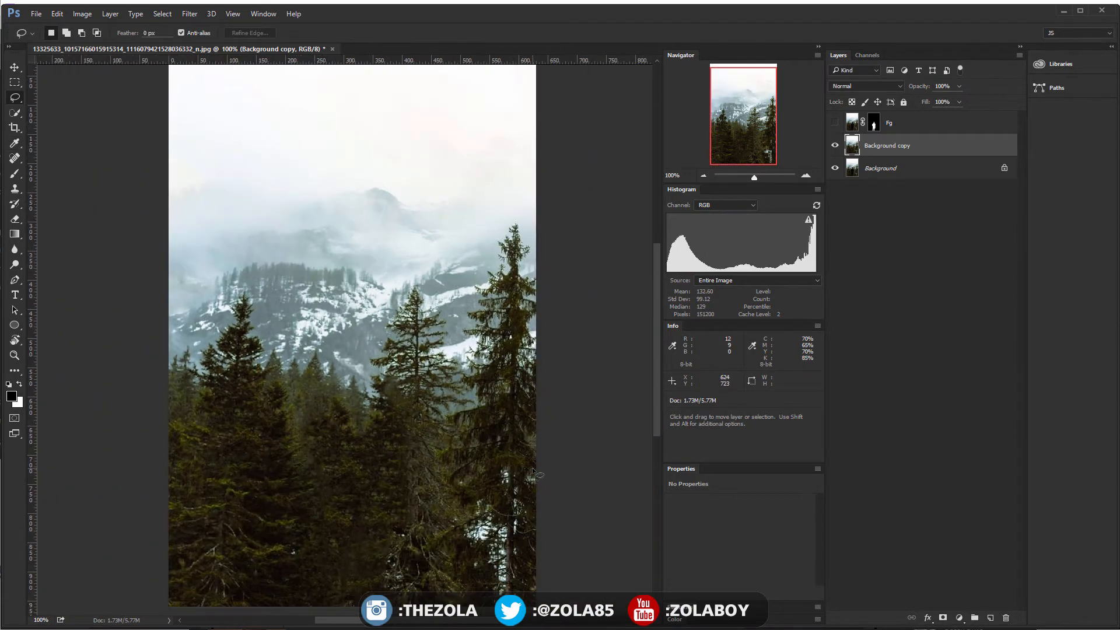
pyautogui.hotkey('ctrl', '+')
pyautogui.hotkey('ctrl', '+')
pyautogui.hotkey('ctrl', '+')
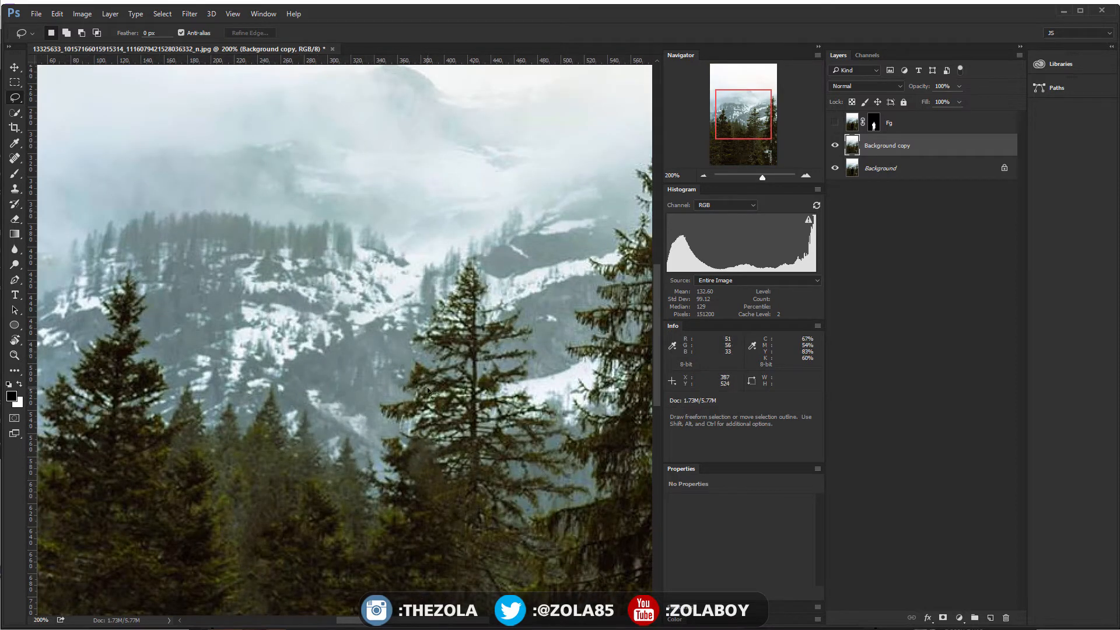
# Step: Save the document as a Photoshop file named MOUNTAINS in the Dropbox Assets folder
pyautogui.press('s')
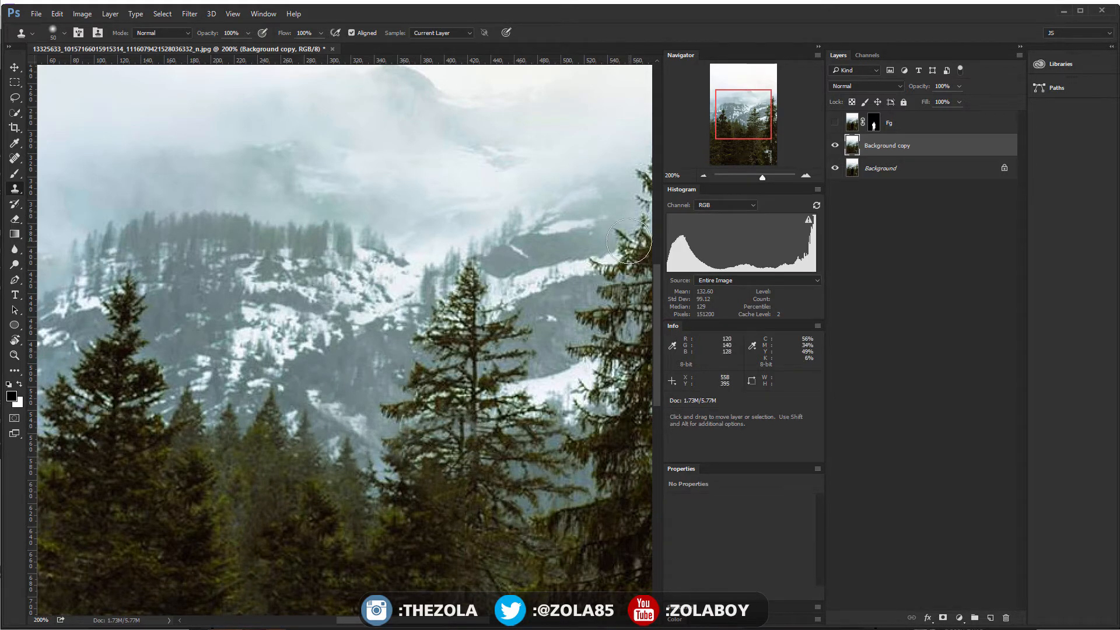
pyautogui.hotkey('ctrl', '-')
pyautogui.hotkey('ctrl', '-')
pyautogui.hotkey('ctrl', '+')
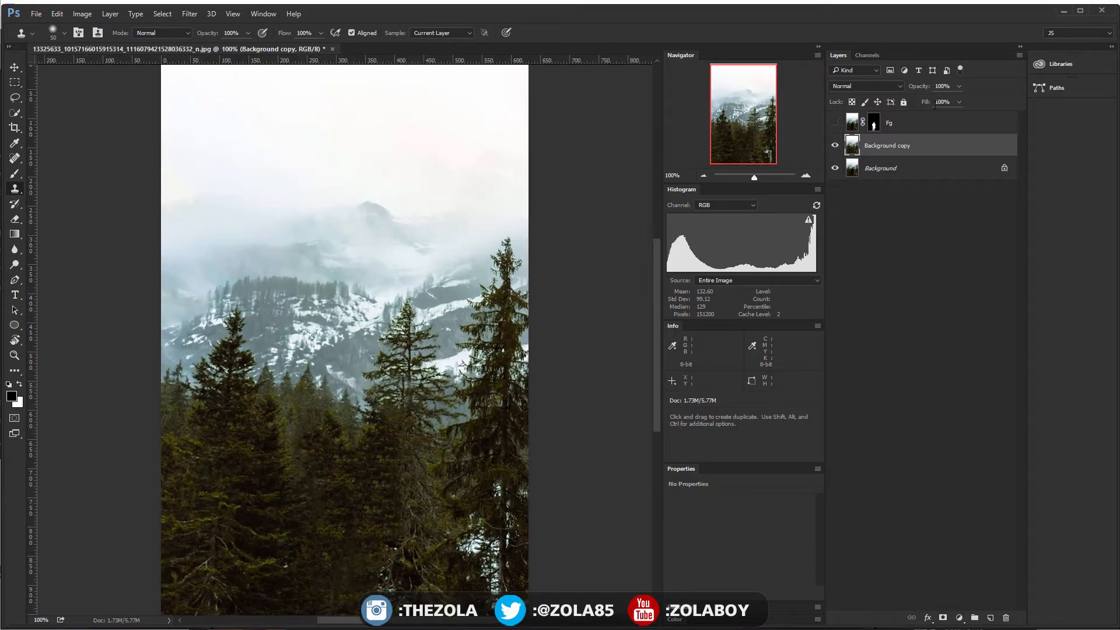
pyautogui.hotkey('ctrl', 'shift', 's')
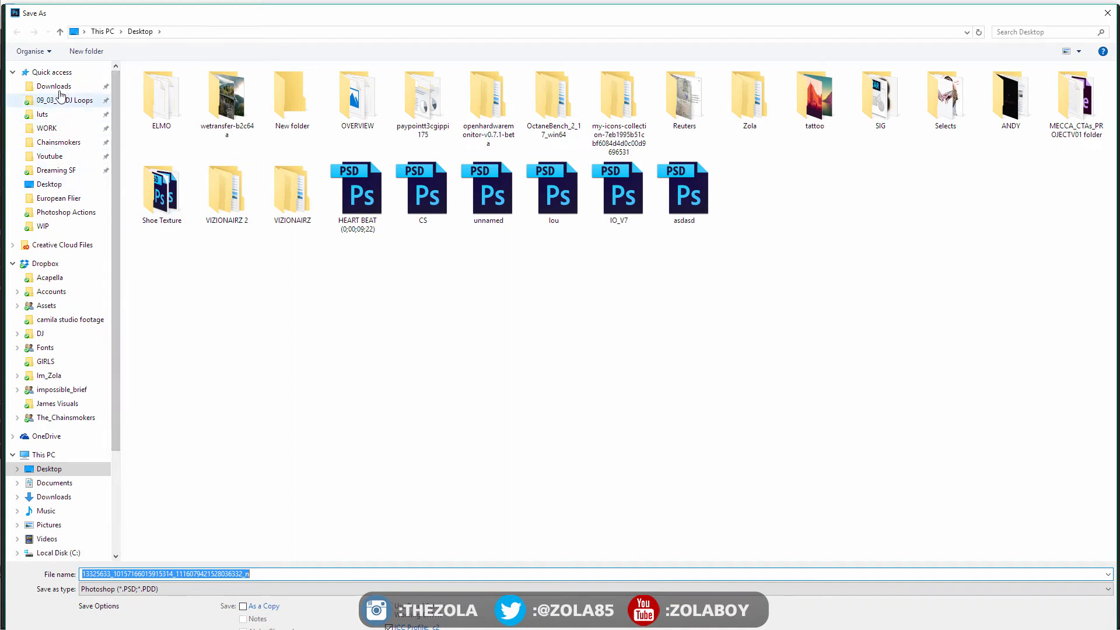
pyautogui.click(69, 308)
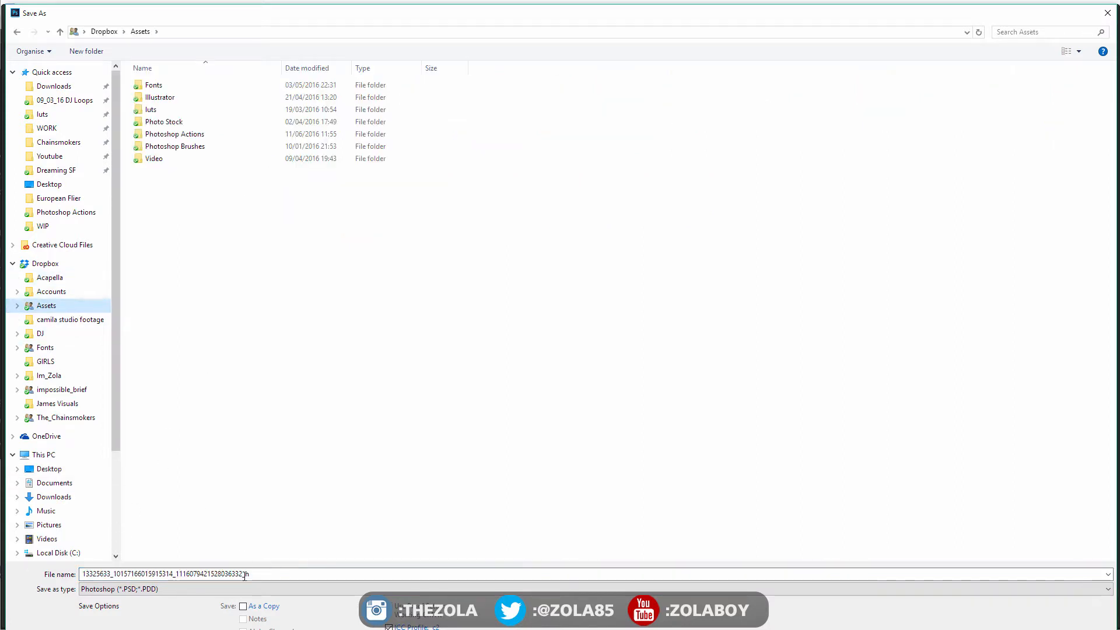
pyautogui.moveTo(293, 572); pyautogui.dragTo(70, 557)
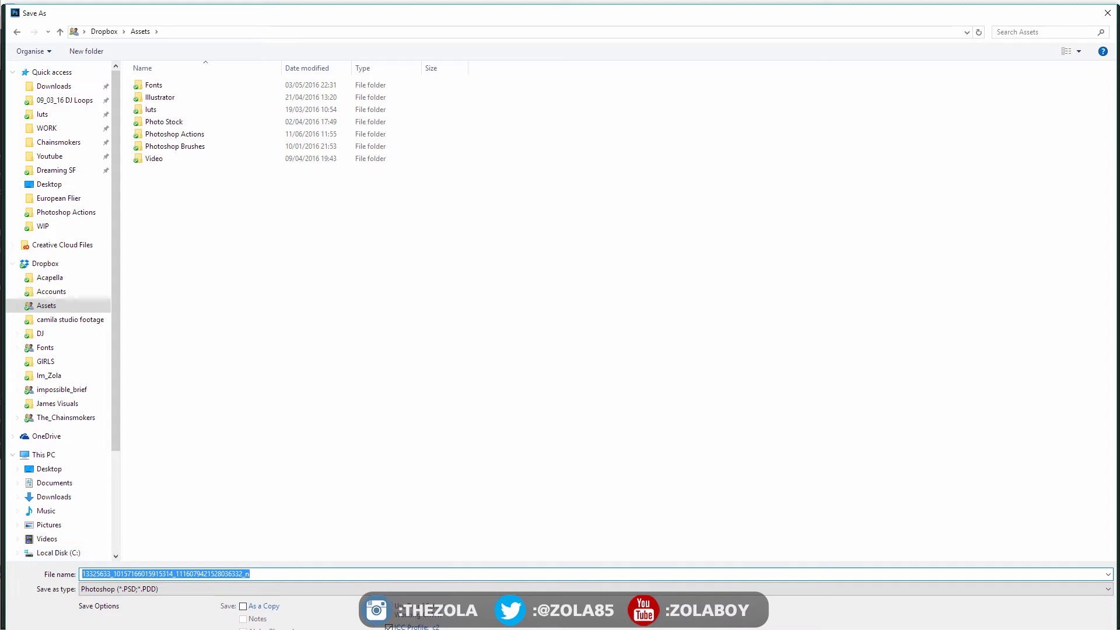
pyautogui.write('MOUNTAINS')
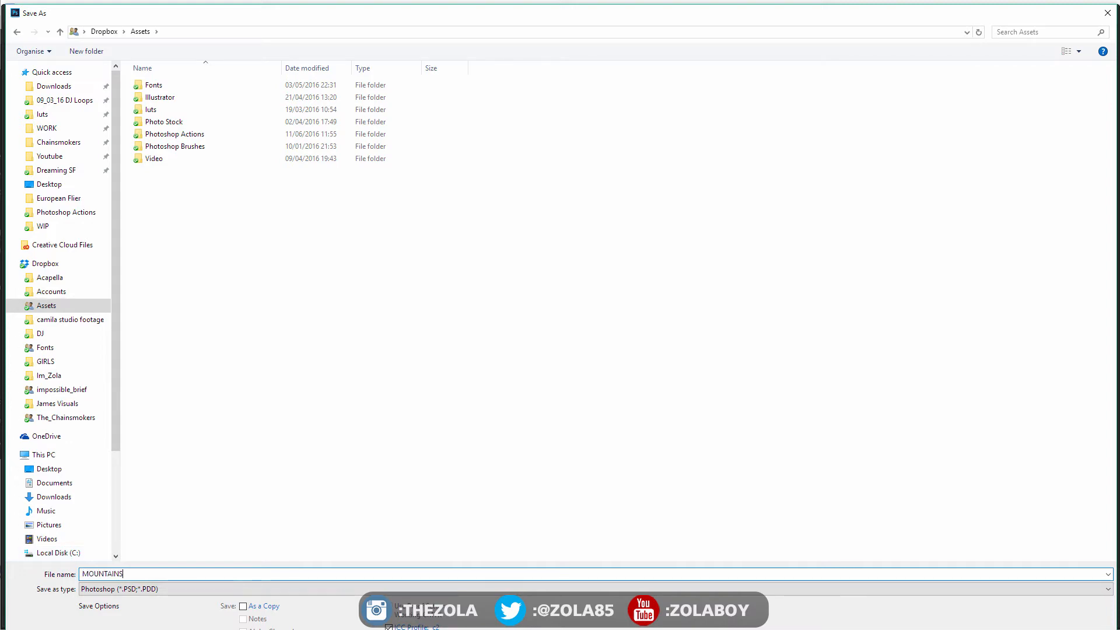
pyautogui.press('Return')
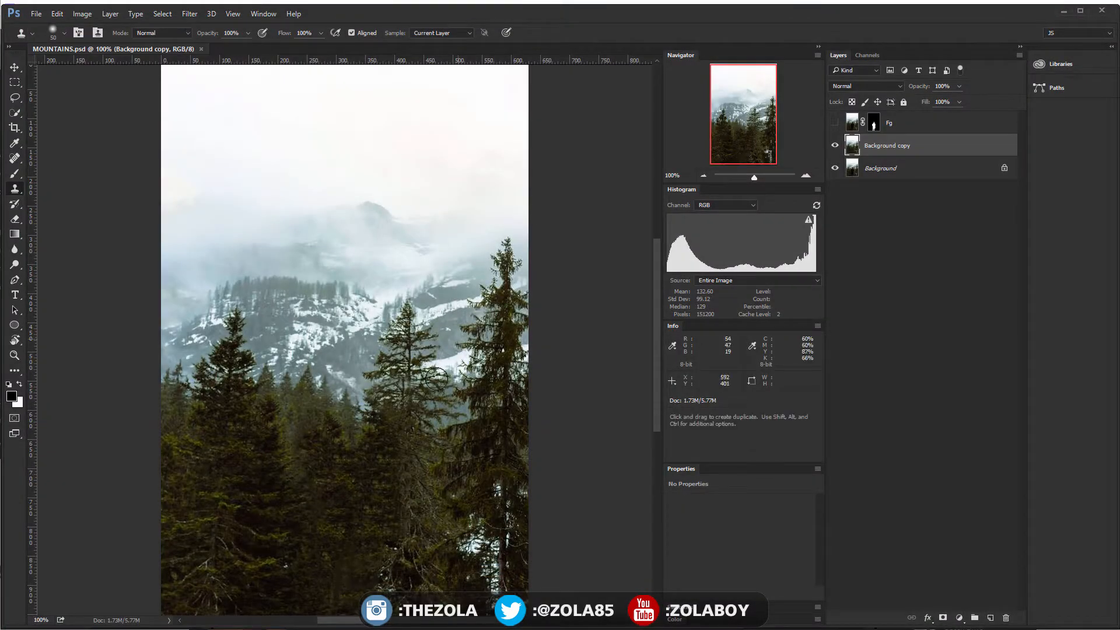
# Step: Rename the retouched Background copy layer to MID
pyautogui.hotkey('ctrl', '+')
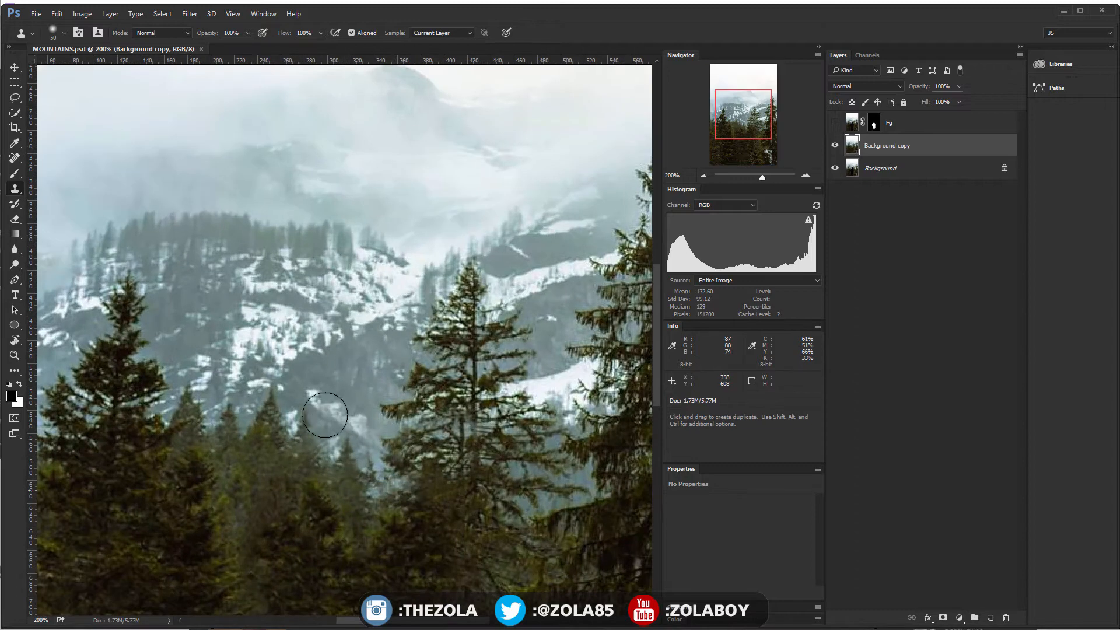
pyautogui.moveTo(374, 525); pyautogui.dragTo(402, 409)
pyautogui.hotkey('ctrl', '-')
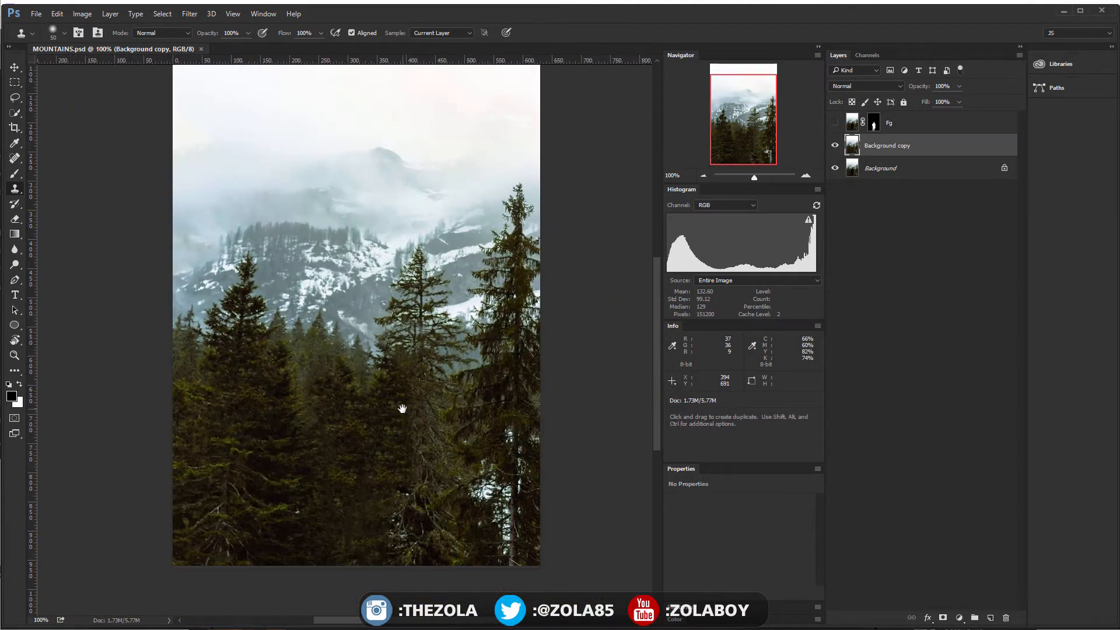
pyautogui.doubleClick(892, 145)
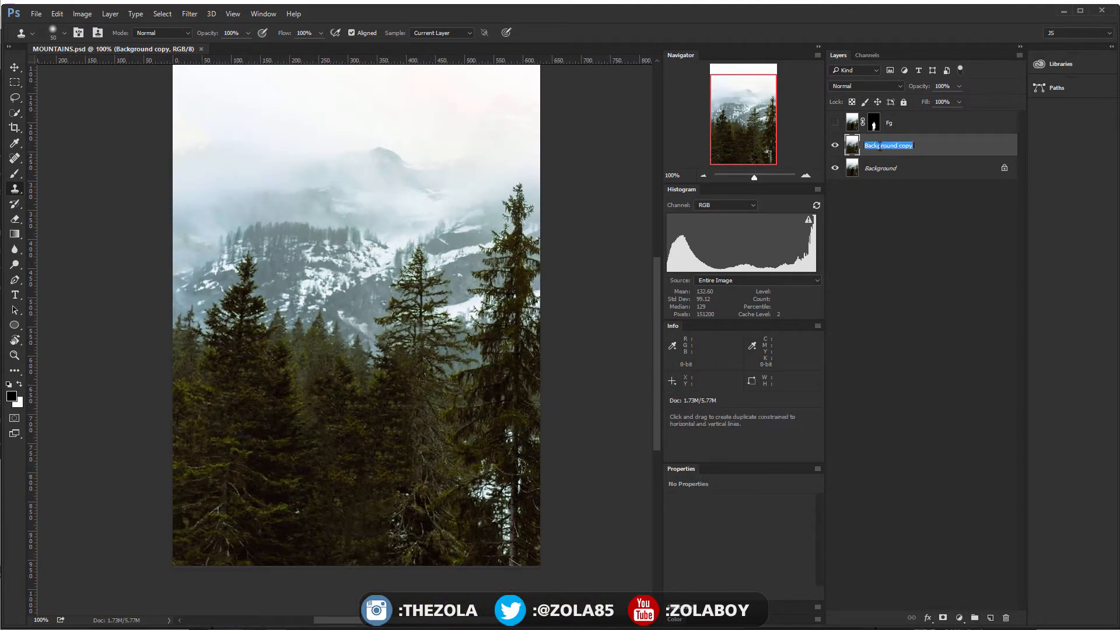
pyautogui.press('Return')
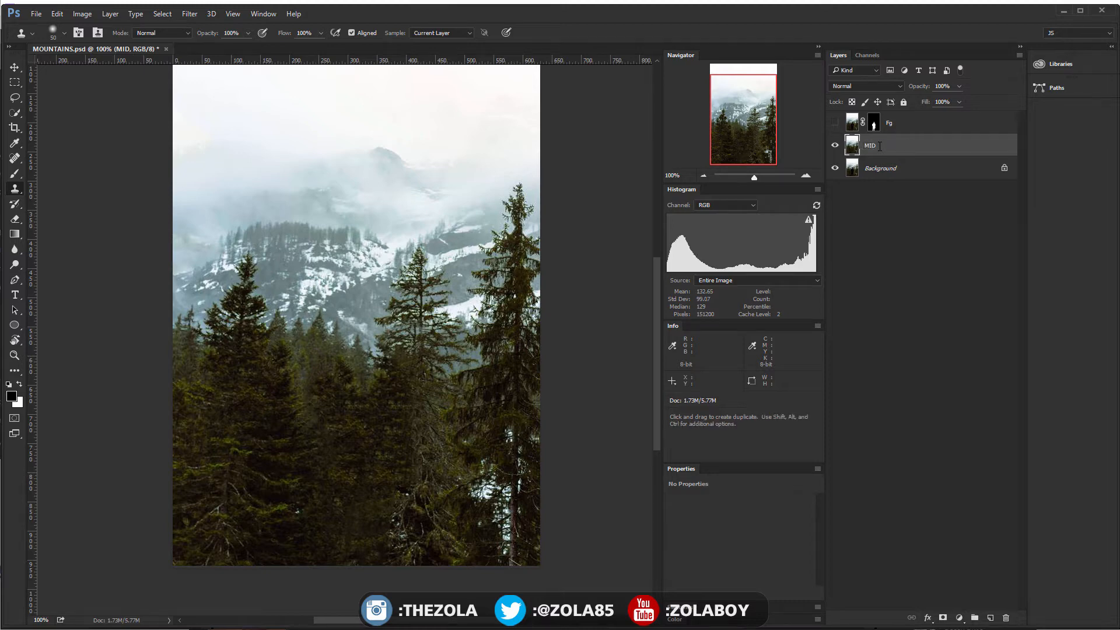
pyautogui.hotkey('ctrl', '+')
pyautogui.hotkey('ctrl', '-')
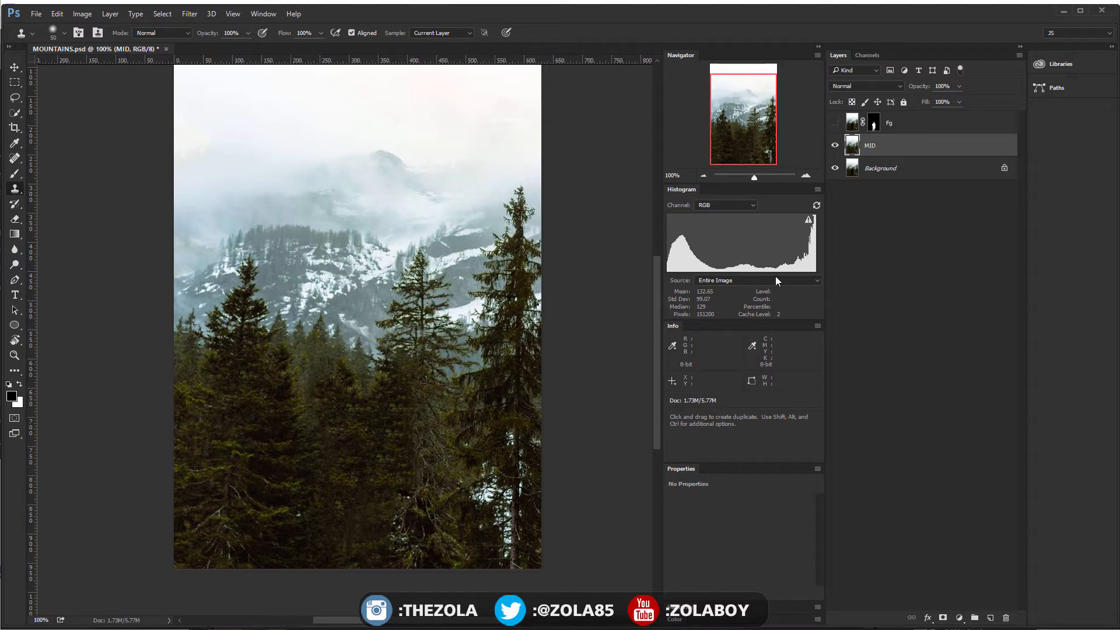
# Step: Duplicate the original Background layer as BG, with MID and the original Background hidden
pyautogui.click(835, 146)
pyautogui.click(897, 172)
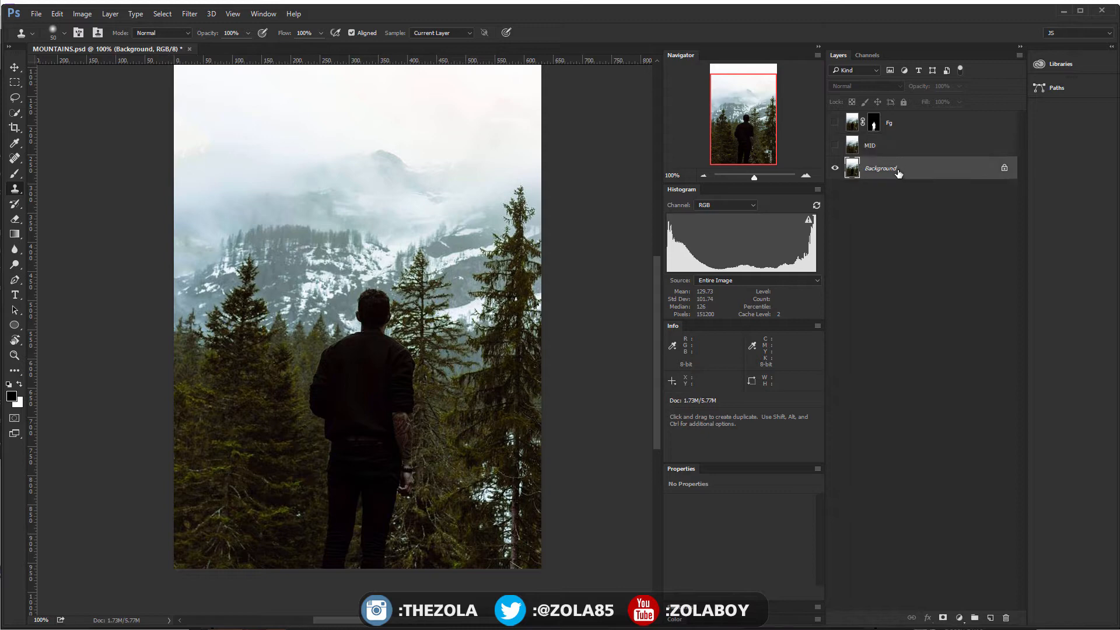
pyautogui.hotkey('ctrl', 'j')
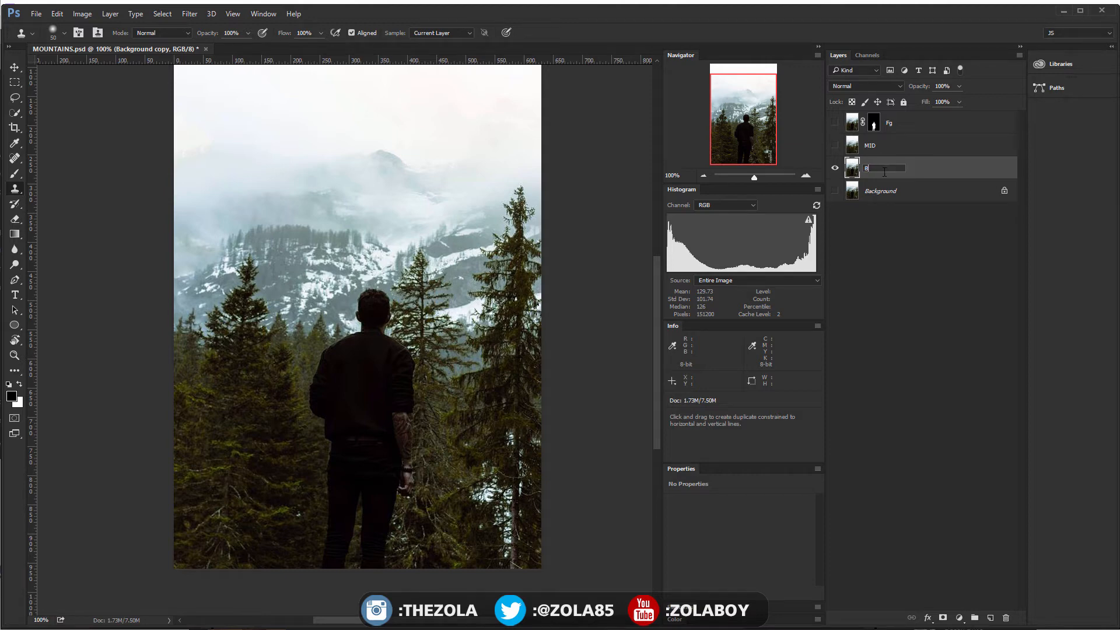
pyautogui.press('Return')
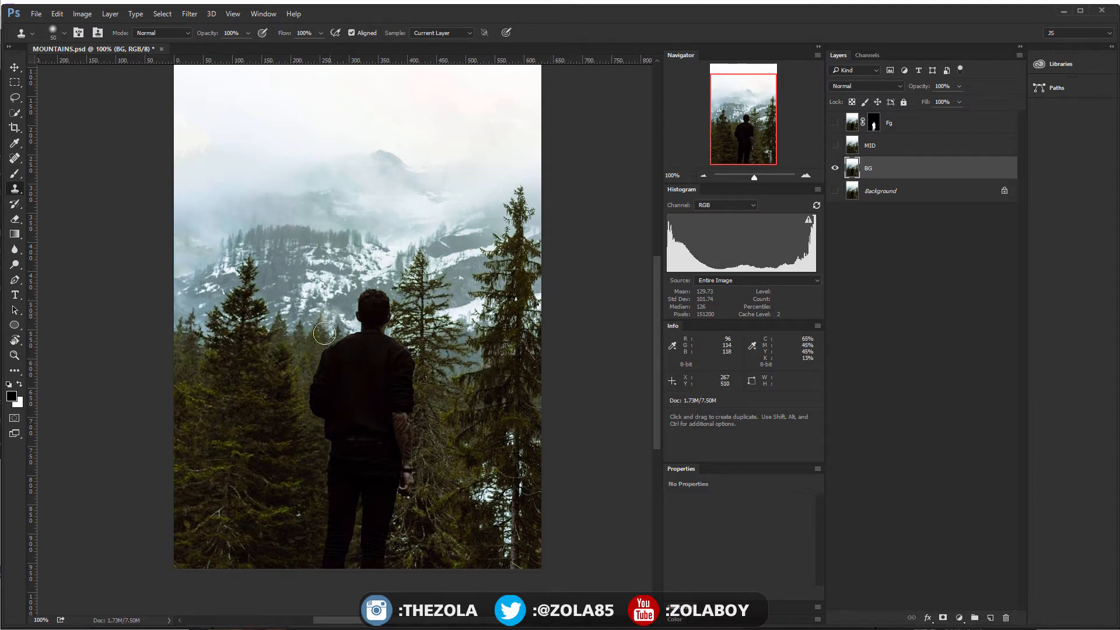
# Step: Marquee-select a full-width band about 630 x 267 px from the snowy slopes to the man's torso, adding a box around the tallest tree's top
pyautogui.press('m')
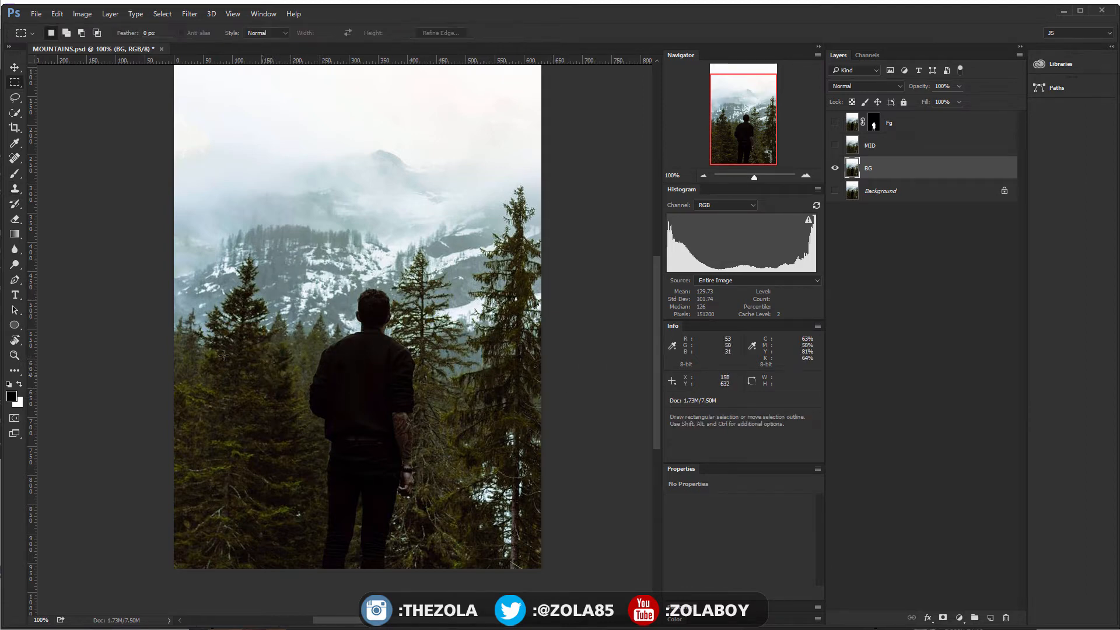
pyautogui.moveTo(183, 268)
pyautogui.mouseDown()
pyautogui.moveTo(336, 387)
pyautogui.moveTo(297, 338)
pyautogui.moveTo(469, 398)
pyautogui.moveTo(612, 401)
pyautogui.mouseUp()
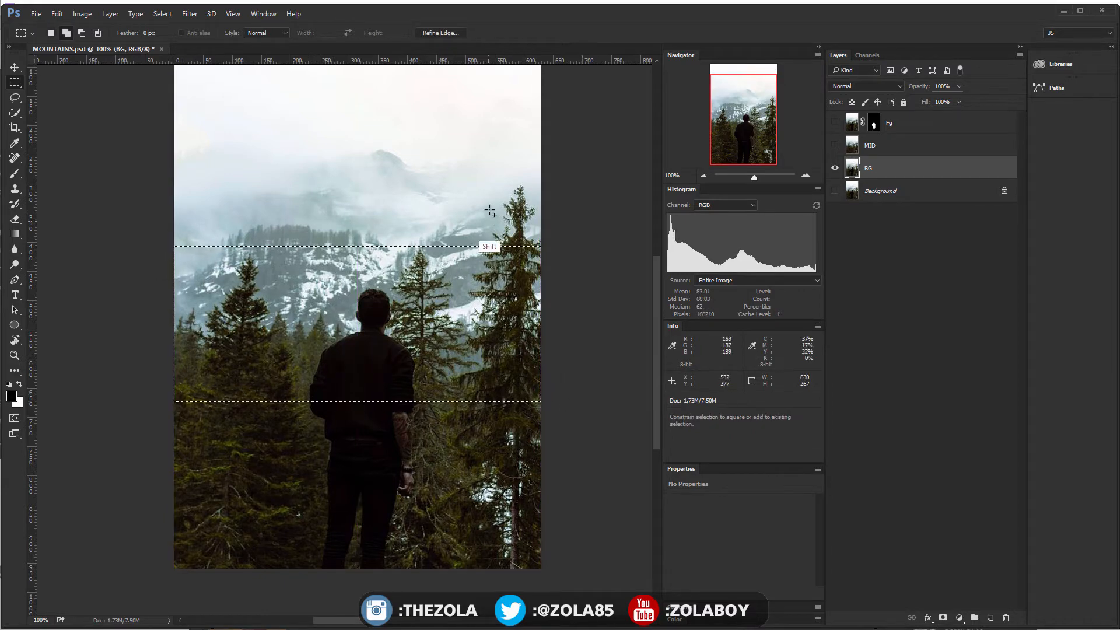
pyautogui.moveTo(481, 173); pyautogui.dragTo(567, 274)
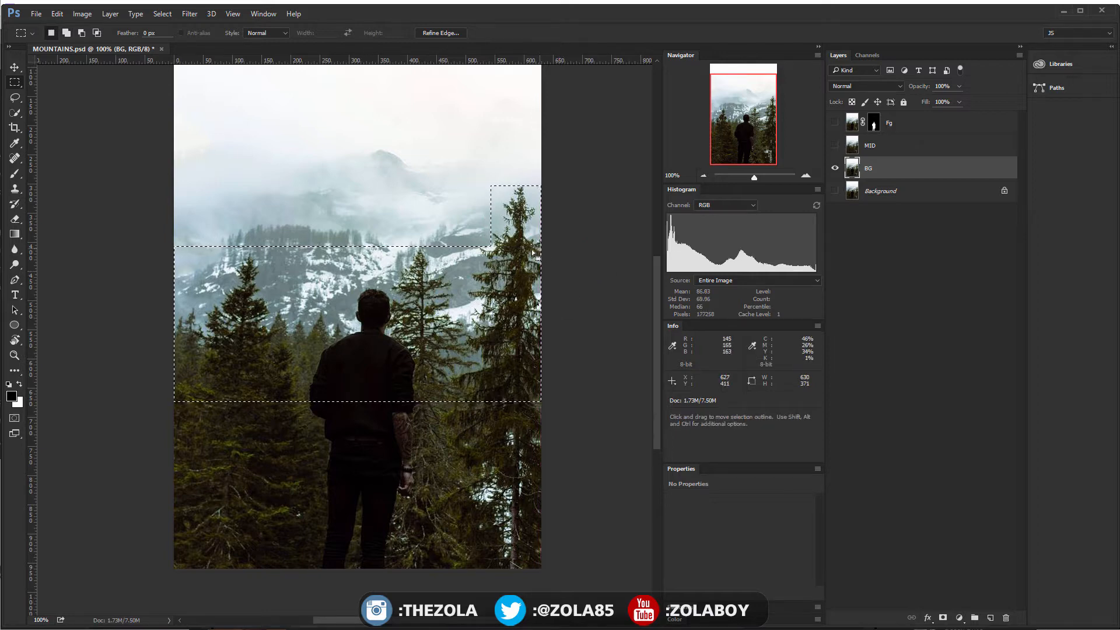
# Step: Lasso the mountain areas between and around the treetops out of the selection, and add the missed part of the man's head back in
pyautogui.press('l')
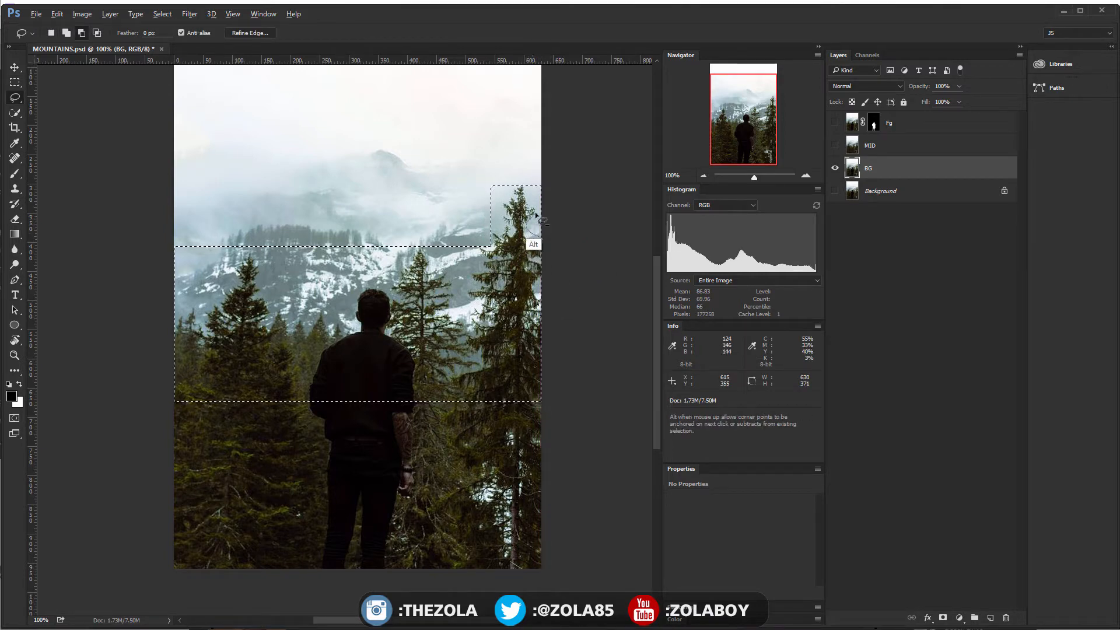
pyautogui.moveTo(530, 199)
pyautogui.mouseDown()
pyautogui.moveTo(585, 191)
pyautogui.moveTo(591, 203)
pyautogui.mouseUp()
pyautogui.moveTo(534, 174)
pyautogui.mouseDown()
pyautogui.moveTo(535, 206)
pyautogui.moveTo(562, 166)
pyautogui.moveTo(561, 185)
pyautogui.moveTo(505, 200)
pyautogui.moveTo(489, 261)
pyautogui.moveTo(547, 195)
pyautogui.mouseUp()
pyautogui.moveTo(471, 248)
pyautogui.mouseDown()
pyautogui.moveTo(466, 316)
pyautogui.moveTo(454, 314)
pyautogui.moveTo(446, 271)
pyautogui.moveTo(434, 273)
pyautogui.moveTo(414, 244)
pyautogui.moveTo(384, 291)
pyautogui.moveTo(379, 329)
pyautogui.moveTo(331, 322)
pyautogui.moveTo(323, 303)
pyautogui.moveTo(309, 325)
pyautogui.mouseUp()
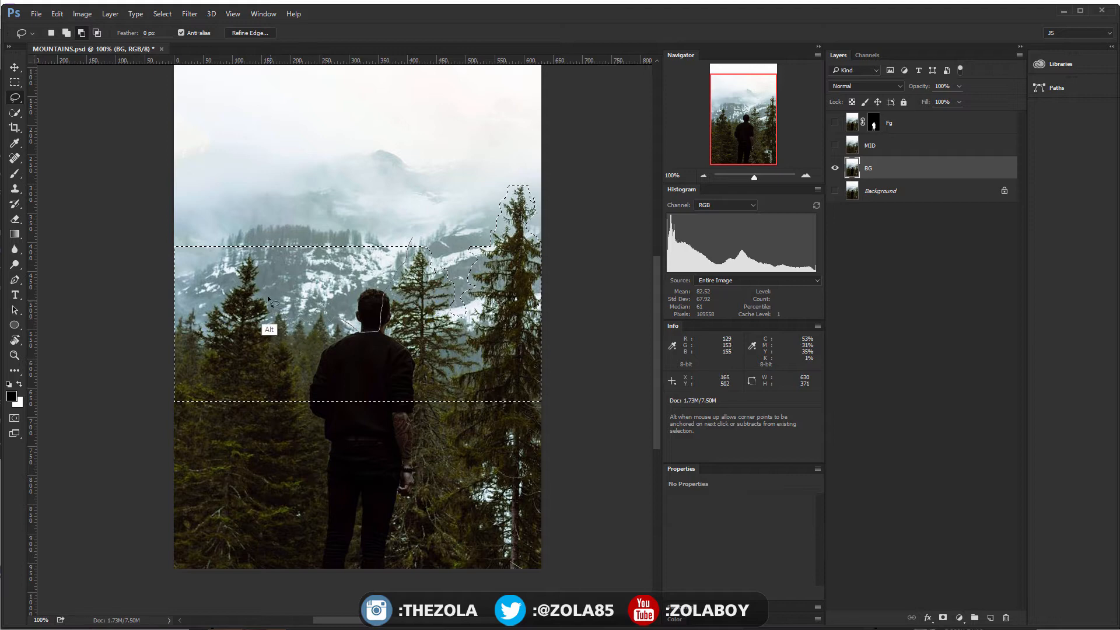
pyautogui.moveTo(265, 286); pyautogui.dragTo(242, 251)
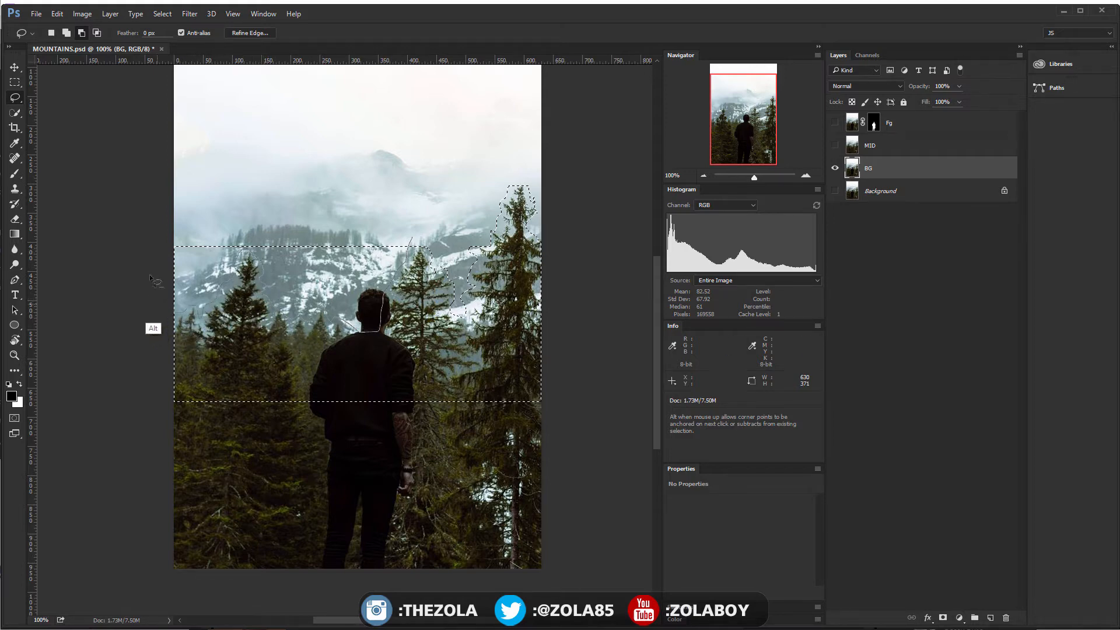
pyautogui.moveTo(154, 281); pyautogui.dragTo(162, 227)
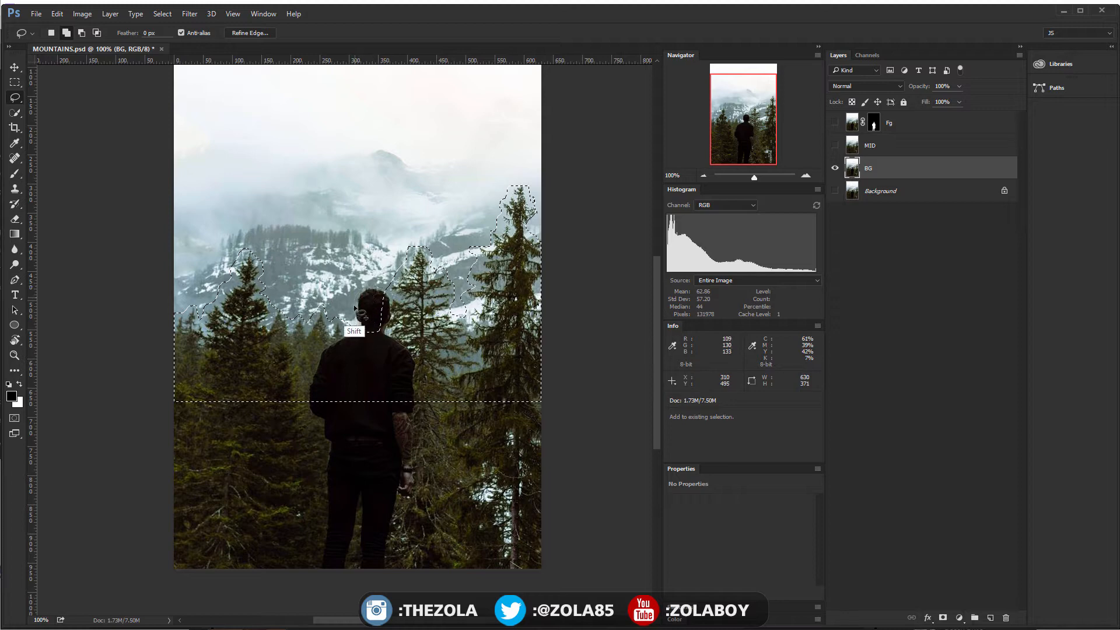
pyautogui.moveTo(359, 337); pyautogui.dragTo(384, 331)
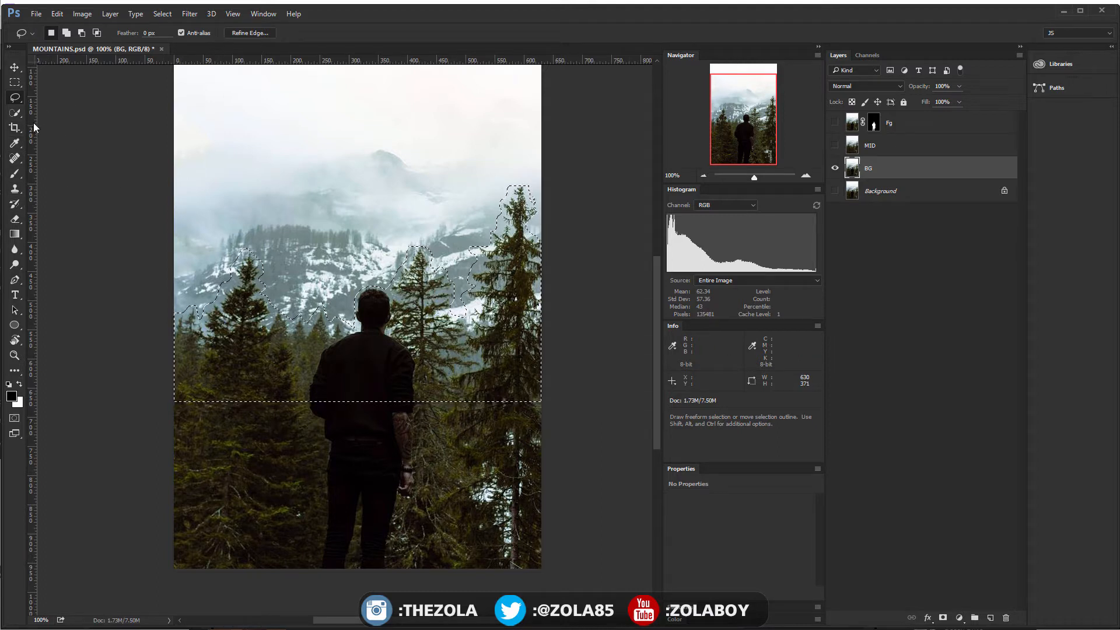
# Step: Fill the selected trees and upper part of the man on BG with Content-Aware and deselect
pyautogui.hotkey('shift', 'F5')
pyautogui.click(617, 286)
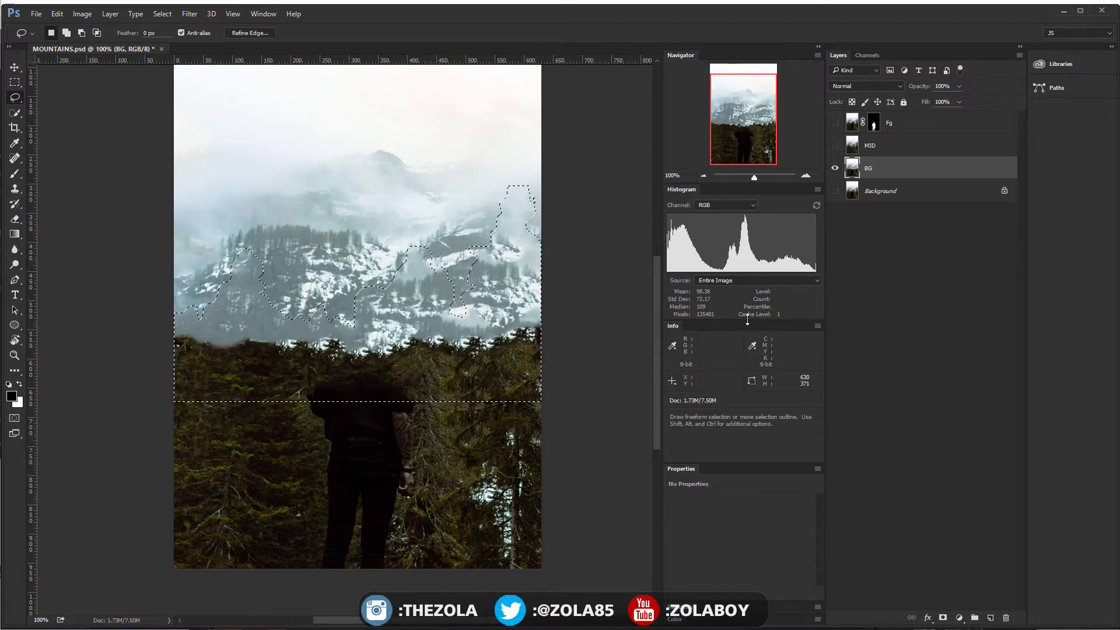
pyautogui.hotkey('ctrl', 'd')
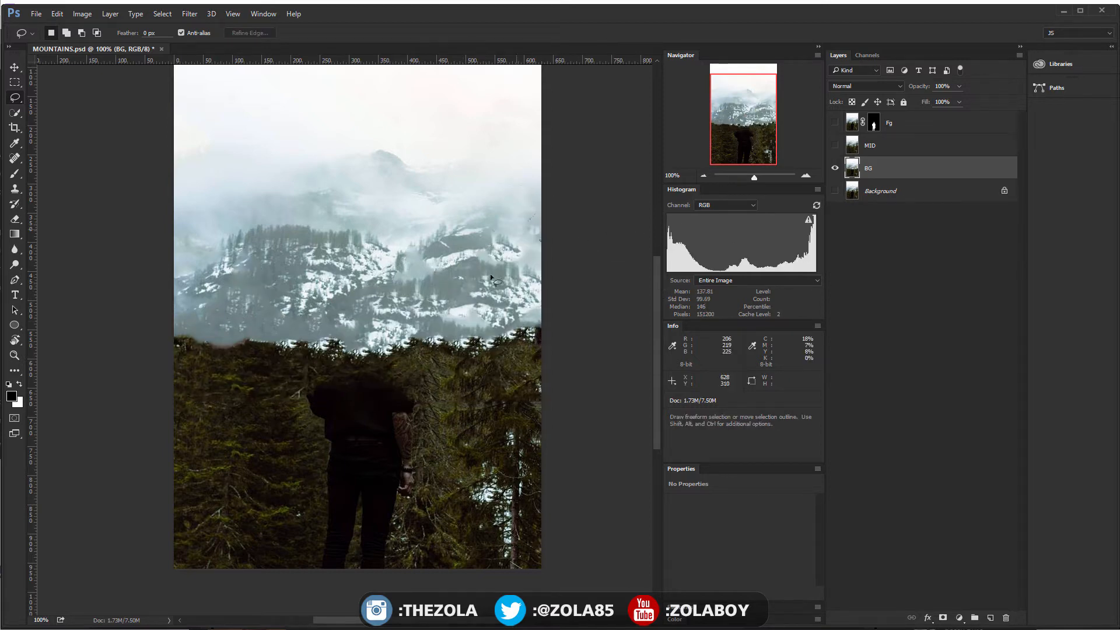
# Step: Compare the MID and BG layers by switching MID's visibility on and off, leaving it hidden
pyautogui.click(835, 145)
pyautogui.click(836, 146)
pyautogui.click(835, 145)
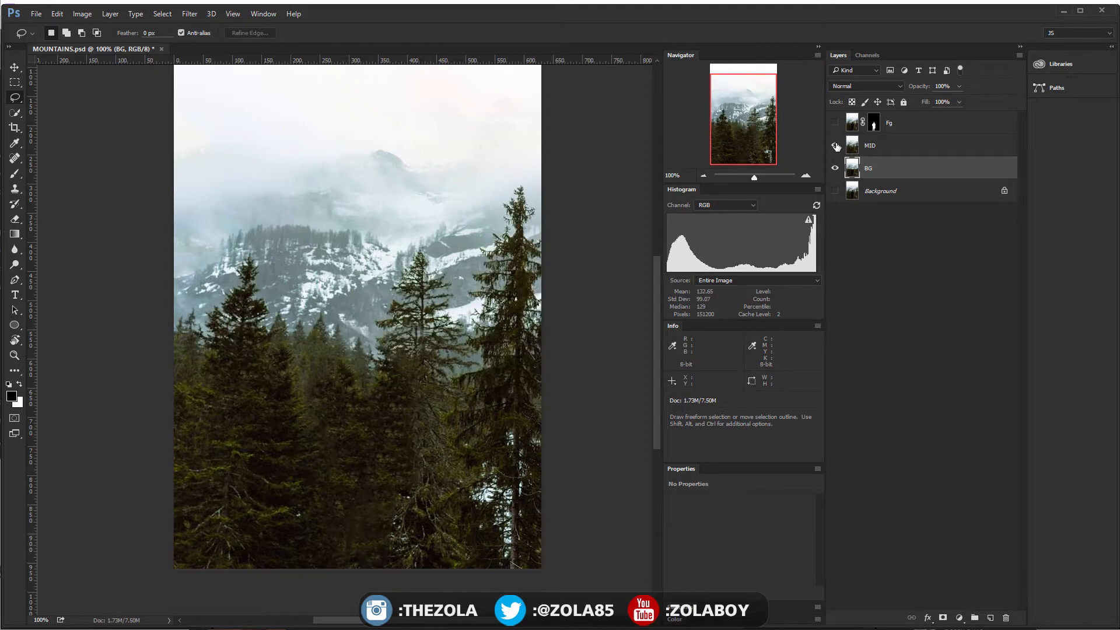
pyautogui.click(835, 146)
pyautogui.click(835, 145)
pyautogui.click(836, 146)
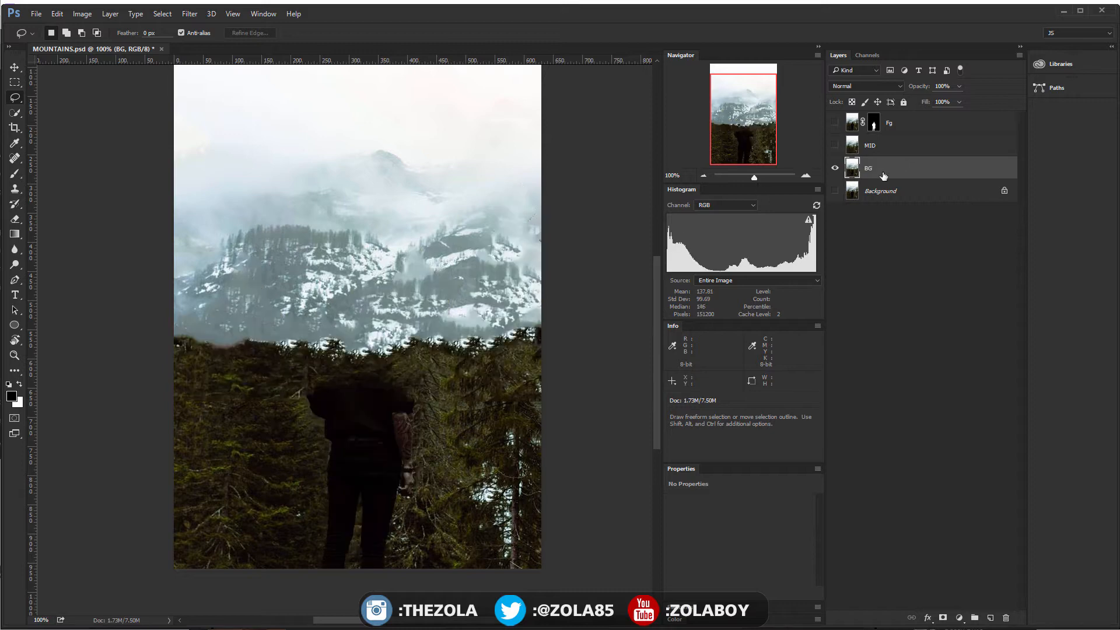
# Step: Clone sampled snowy mountain texture over the filled gap between the two ridges and the lower slope just above the forest edge on BG
pyautogui.press('s')
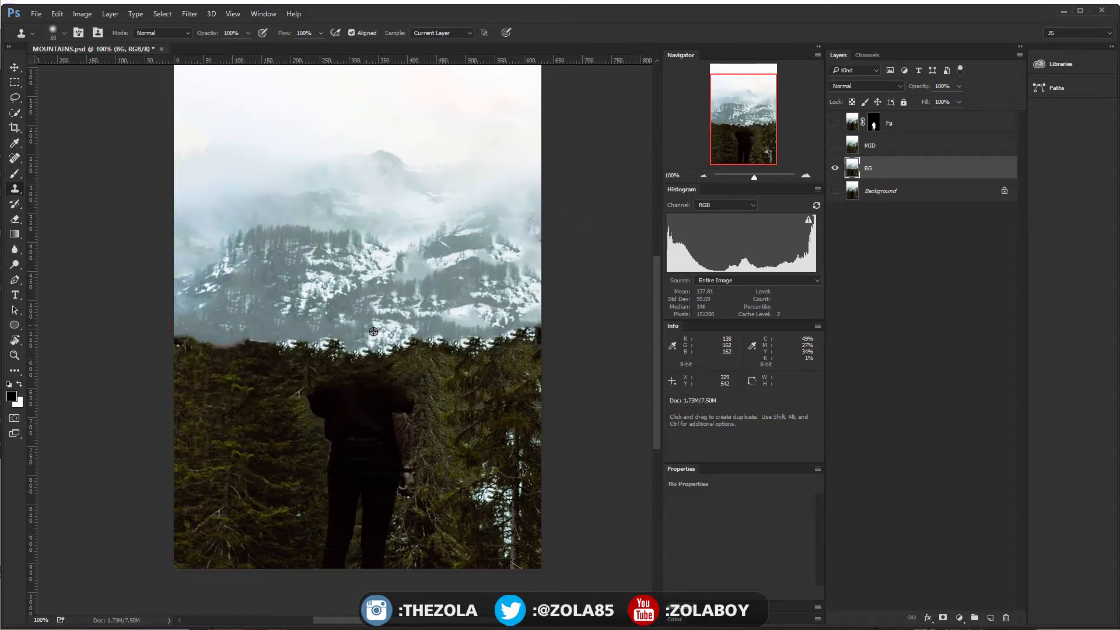
pyautogui.keyDown('alt'); pyautogui.click(343, 264); pyautogui.keyUp('alt')
pyautogui.moveTo(385, 269); pyautogui.dragTo(414, 261)
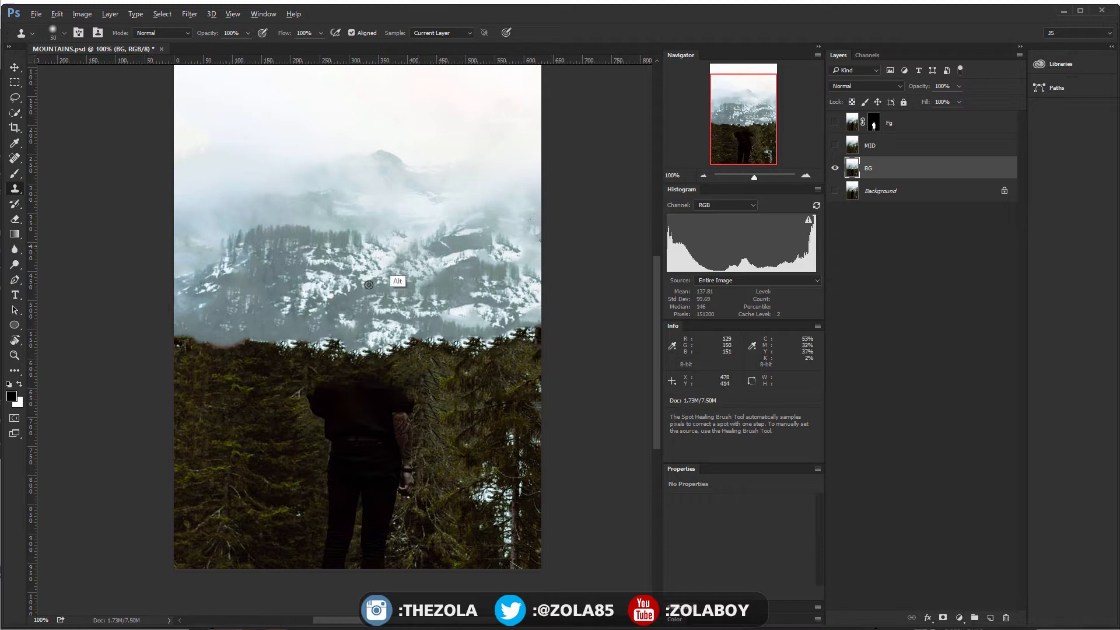
pyautogui.keyDown('alt'); pyautogui.click(320, 286); pyautogui.keyUp('alt')
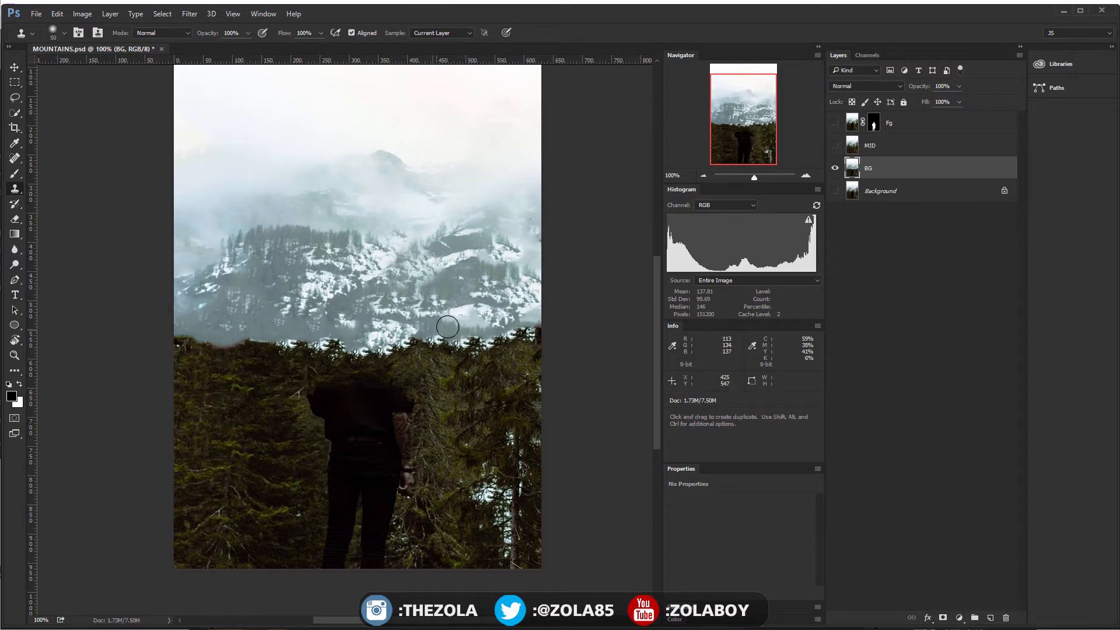
pyautogui.moveTo(455, 318); pyautogui.dragTo(480, 318)
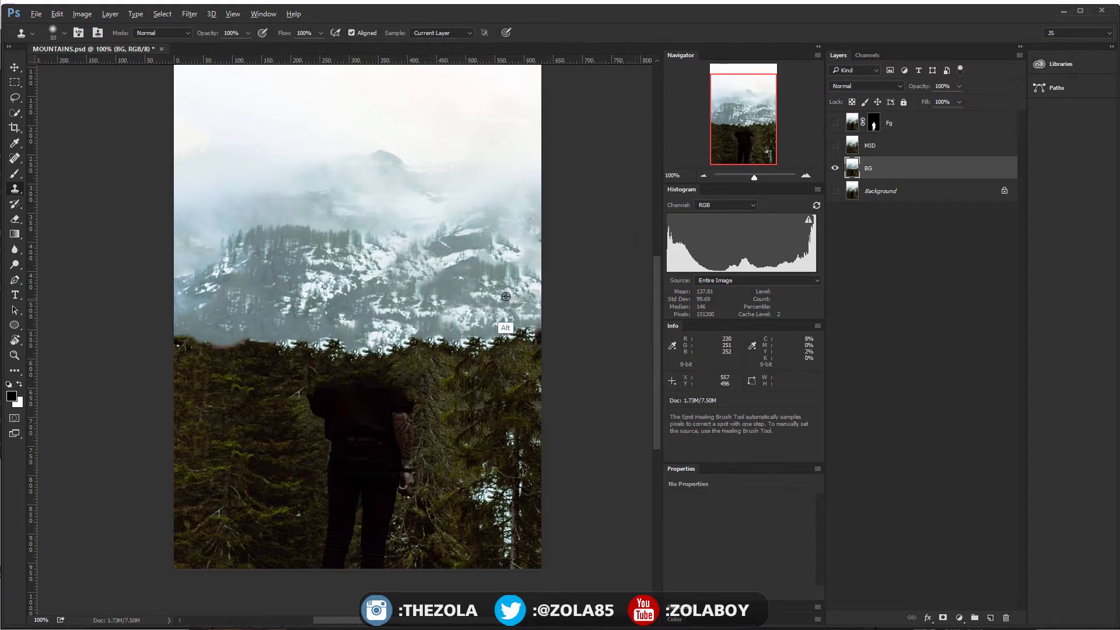
# Step: Clone sampled snowy rock texture over the right-hand ridge of BG, up to the image edge where the tall treetop stood
pyautogui.keyDown('alt'); pyautogui.click(355, 306); pyautogui.keyUp('alt')
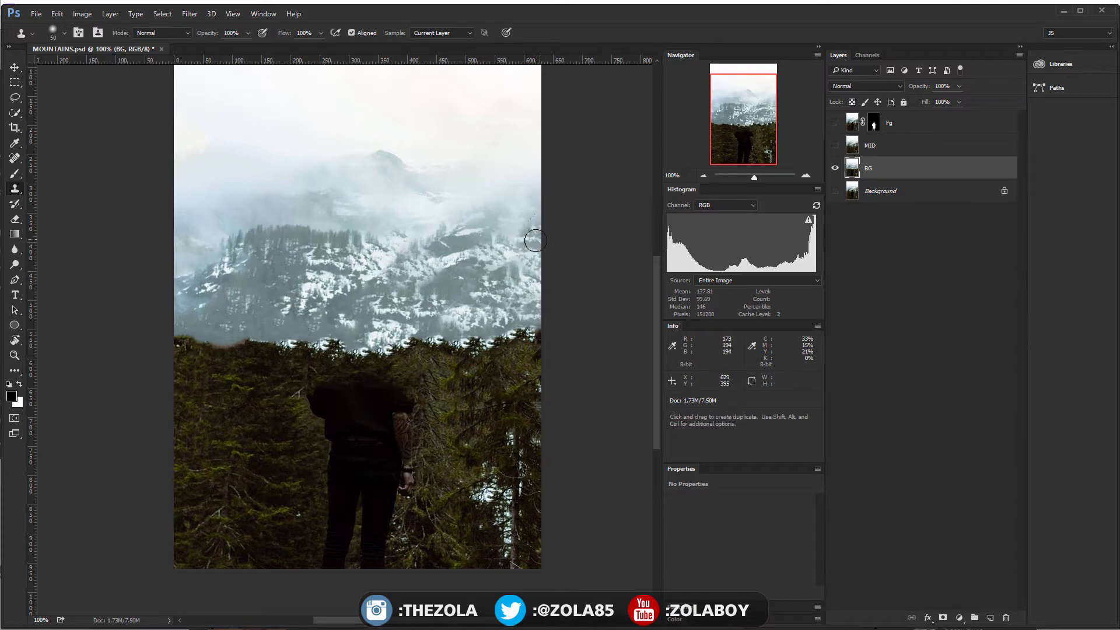
pyautogui.moveTo(535, 240)
pyautogui.mouseDown()
pyautogui.moveTo(508, 232)
pyautogui.moveTo(541, 231)
pyautogui.moveTo(498, 223)
pyautogui.moveTo(543, 212)
pyautogui.mouseUp()
pyautogui.keyDown('alt'); pyautogui.click(371, 273); pyautogui.keyUp('alt')
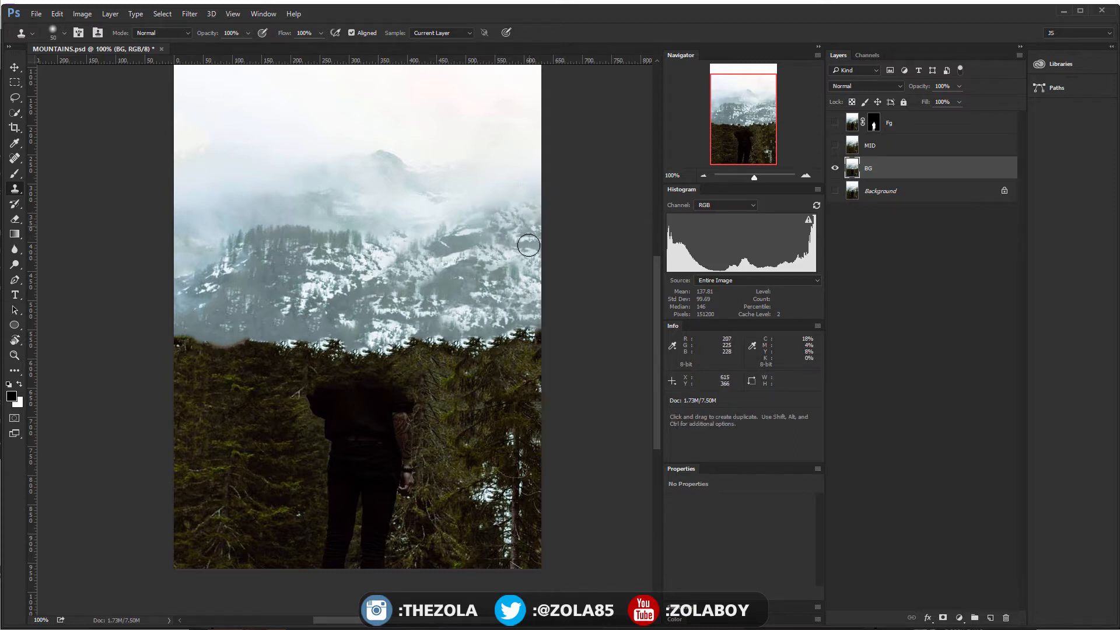
pyautogui.keyDown('alt'); pyautogui.click(342, 271); pyautogui.keyUp('alt')
pyautogui.moveTo(492, 230)
pyautogui.mouseDown()
pyautogui.moveTo(475, 220)
pyautogui.moveTo(519, 221)
pyautogui.mouseUp()
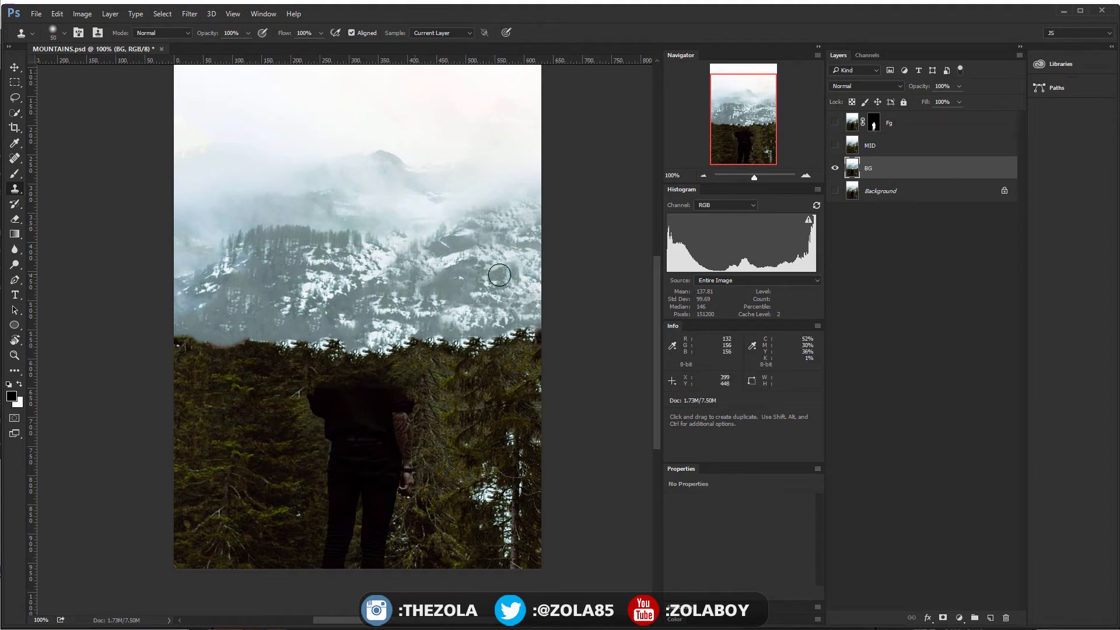
pyautogui.keyDown('alt'); pyautogui.click(313, 279); pyautogui.keyUp('alt')
pyautogui.moveTo(512, 221); pyautogui.dragTo(508, 216)
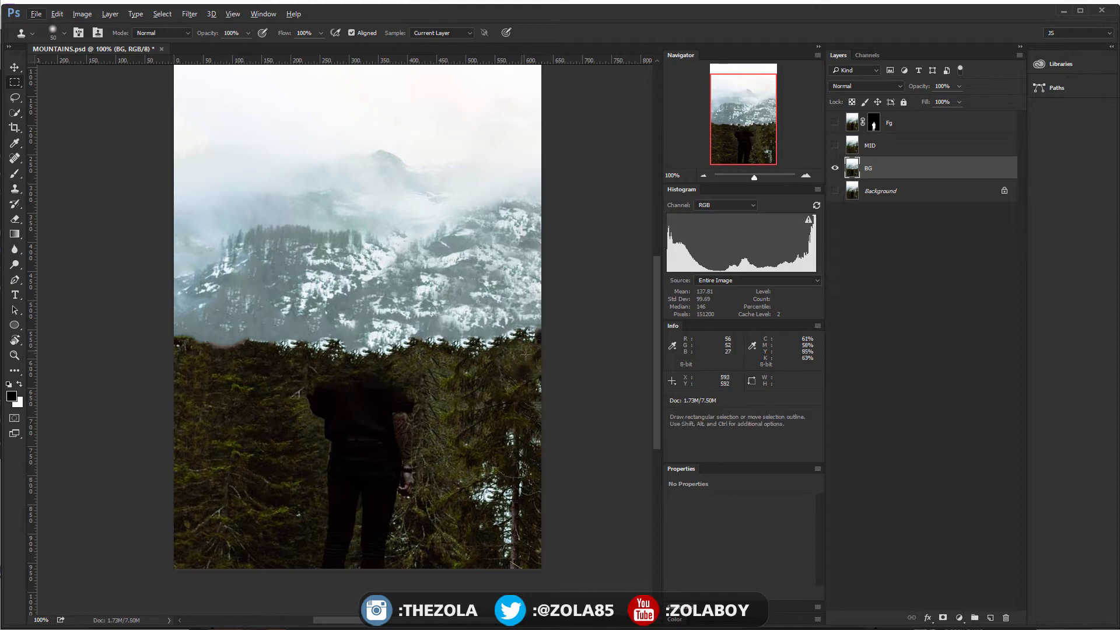
# Step: Select a full-width strip over the forest's top edge on BG, subtract an uneven upper border freehand, fill it with Content-Aware and deselect
pyautogui.press('m')
pyautogui.moveTo(541, 324); pyautogui.dragTo(179, 384)
pyautogui.press('l')
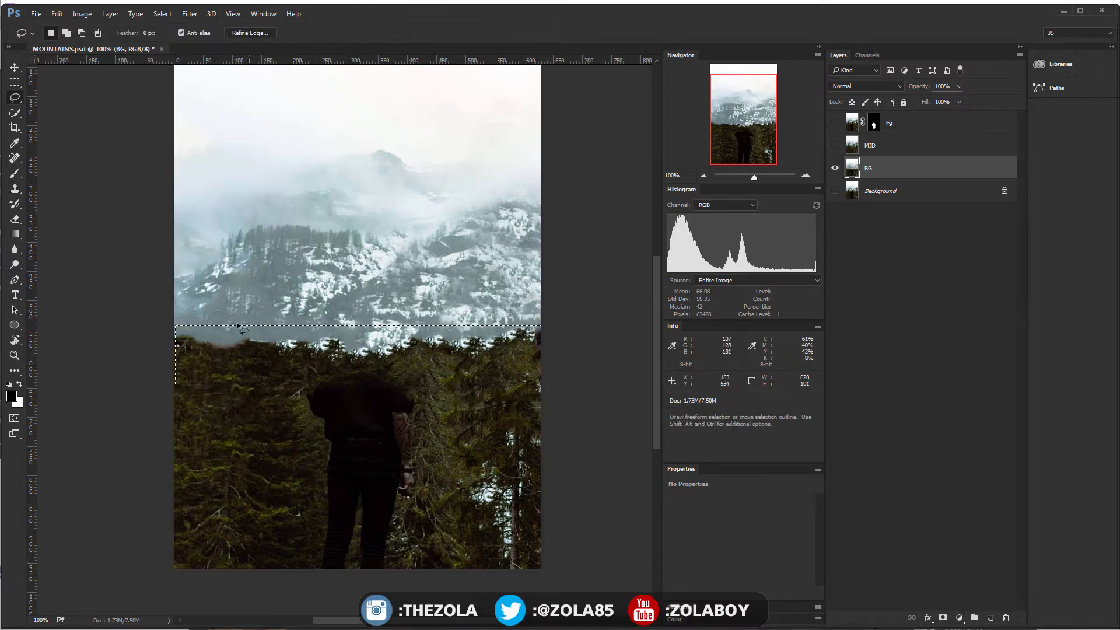
pyautogui.press('alt')
pyautogui.moveTo(236, 338); pyautogui.dragTo(356, 344)
pyautogui.moveTo(389, 342)
pyautogui.mouseDown()
pyautogui.moveTo(512, 324)
pyautogui.moveTo(534, 303)
pyautogui.mouseUp()
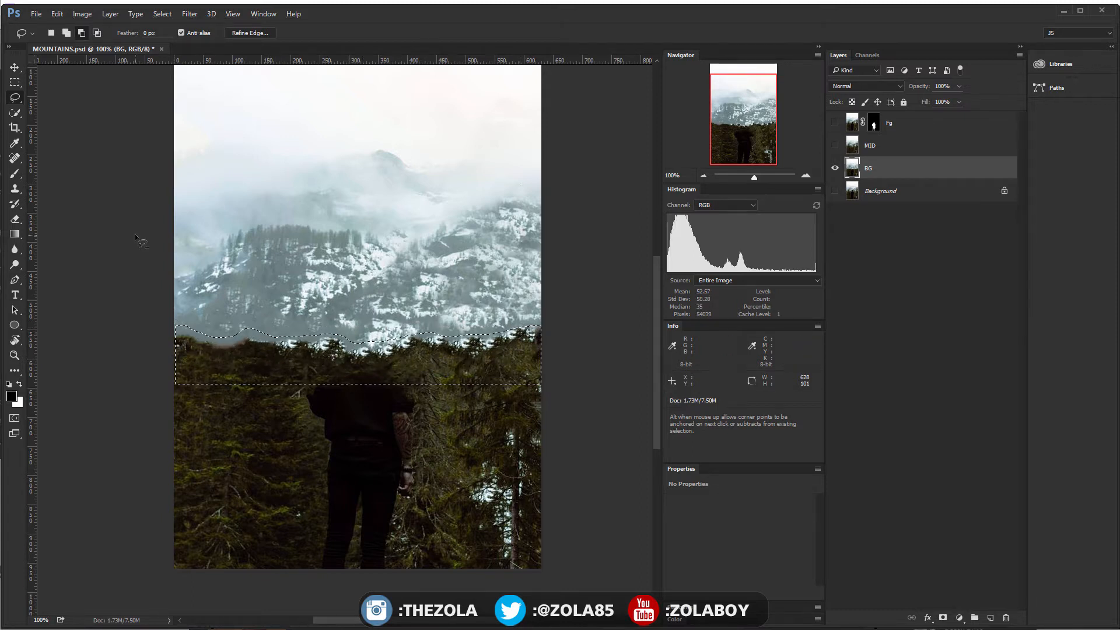
pyautogui.hotkey('shift', 'BackSpace')
pyautogui.press('Return')
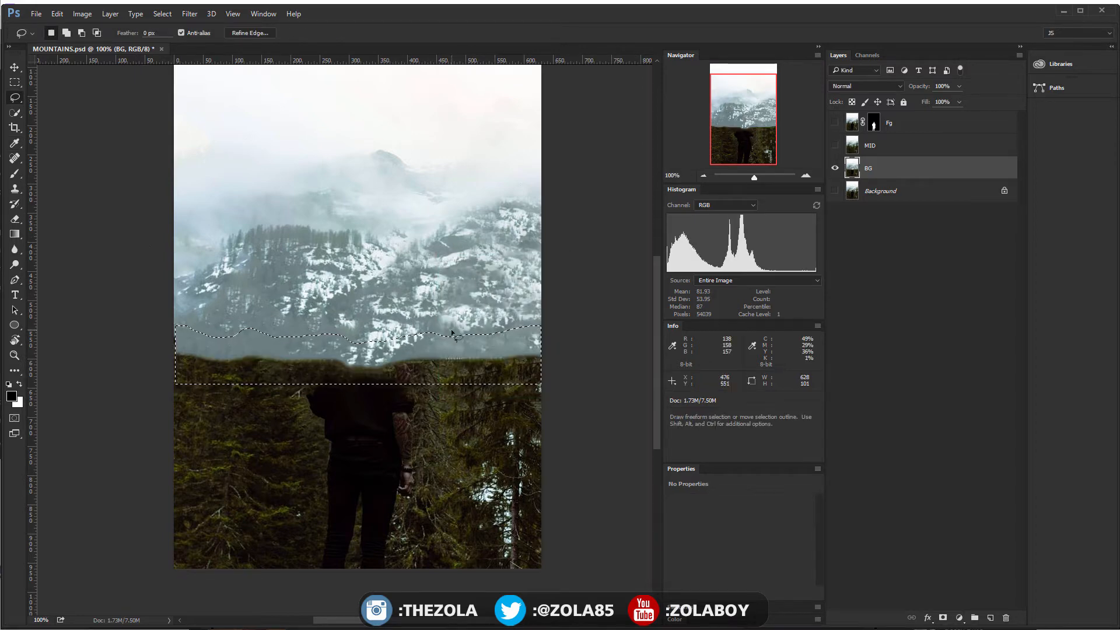
pyautogui.hotkey('ctrl', 'd')
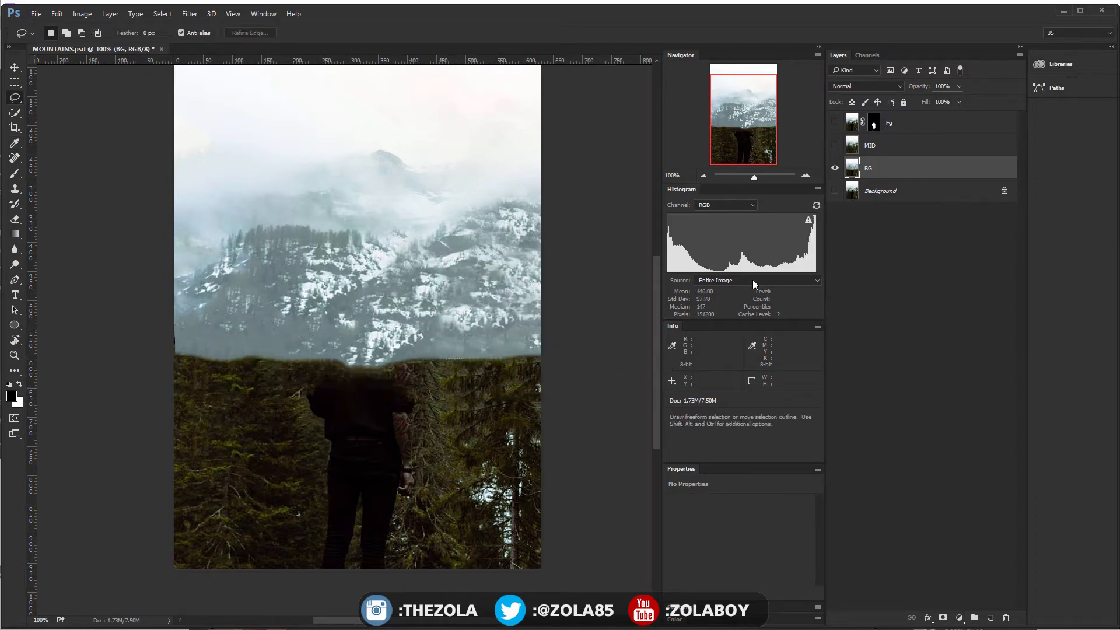
# Step: Show the MID layer and place a horizontal guide across the forest, just below where the mountain shows between the trees
pyautogui.click(835, 146)
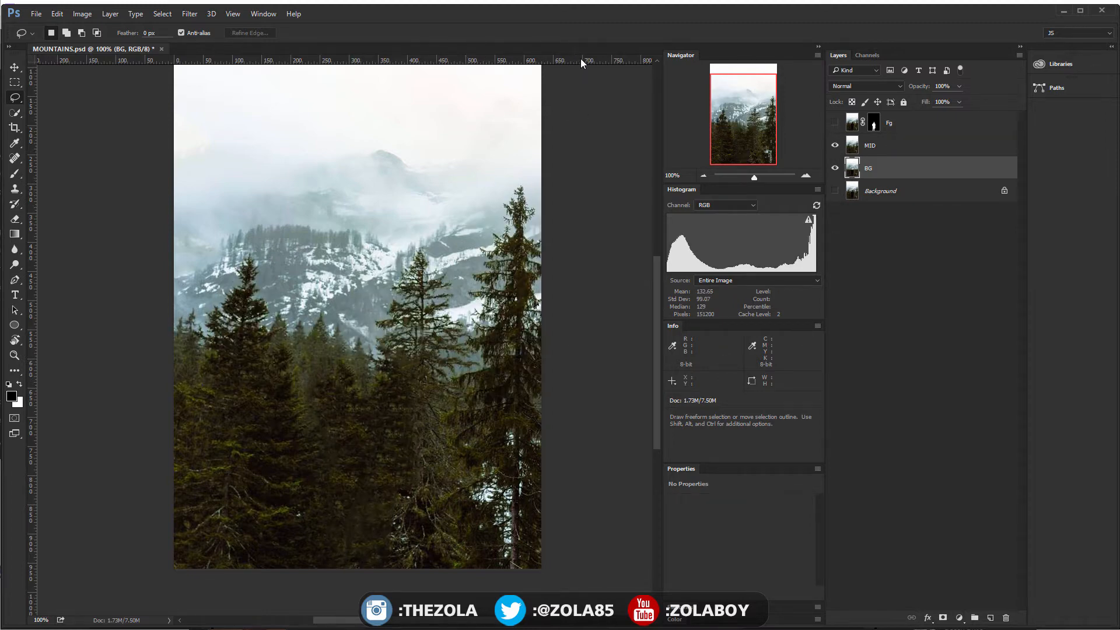
pyautogui.moveTo(581, 61); pyautogui.dragTo(553, 376)
pyautogui.hotkey('ctrl', 'r')
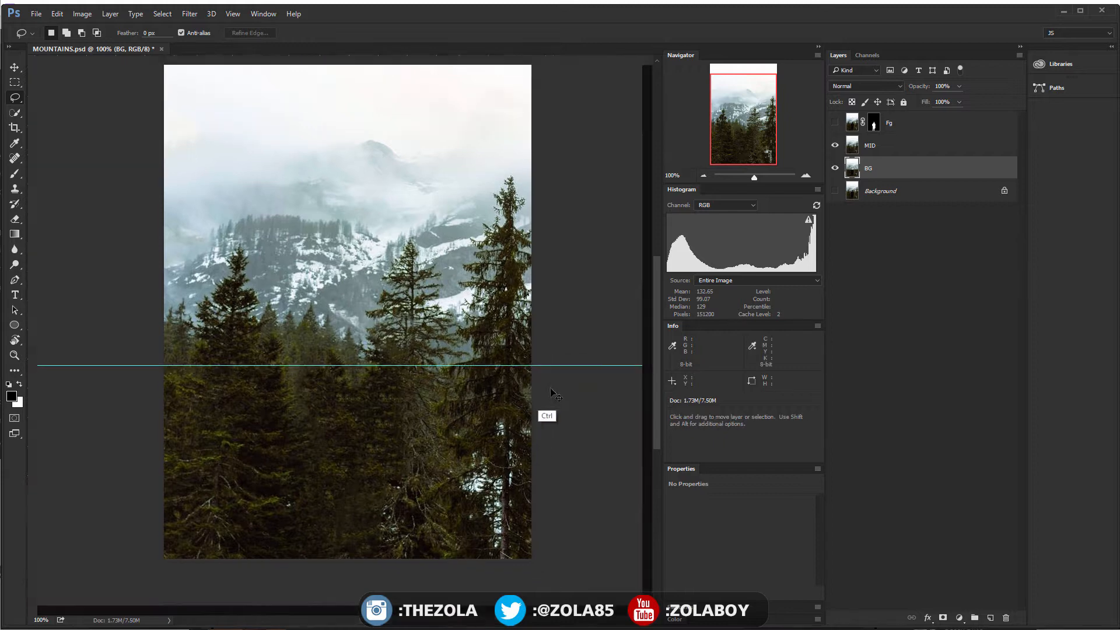
pyautogui.hotkey('ctrl', 'r')
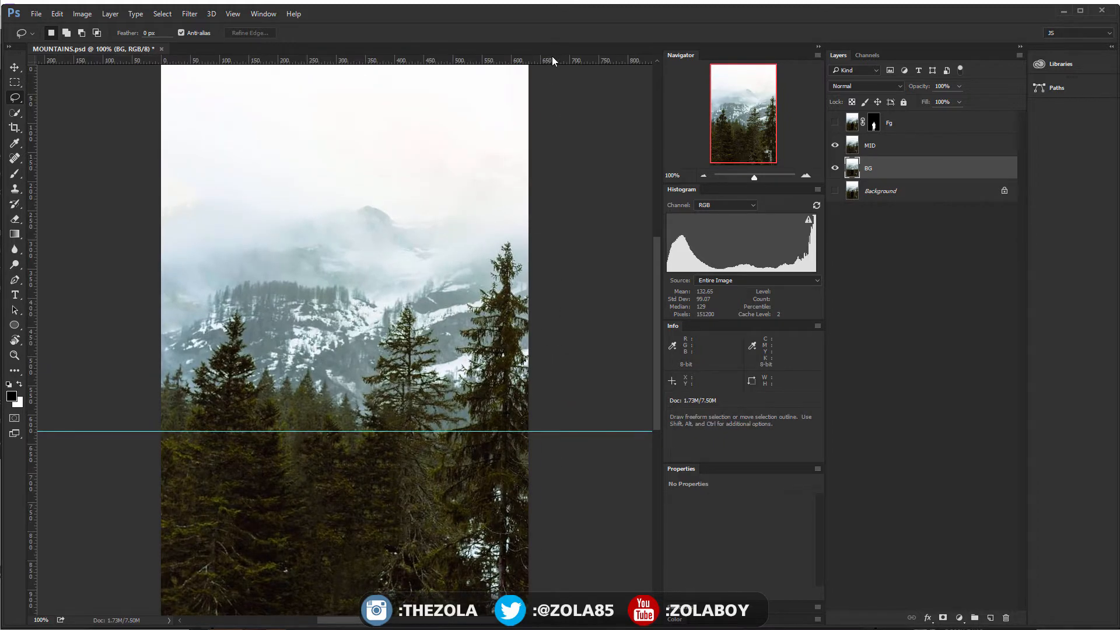
pyautogui.press('v')
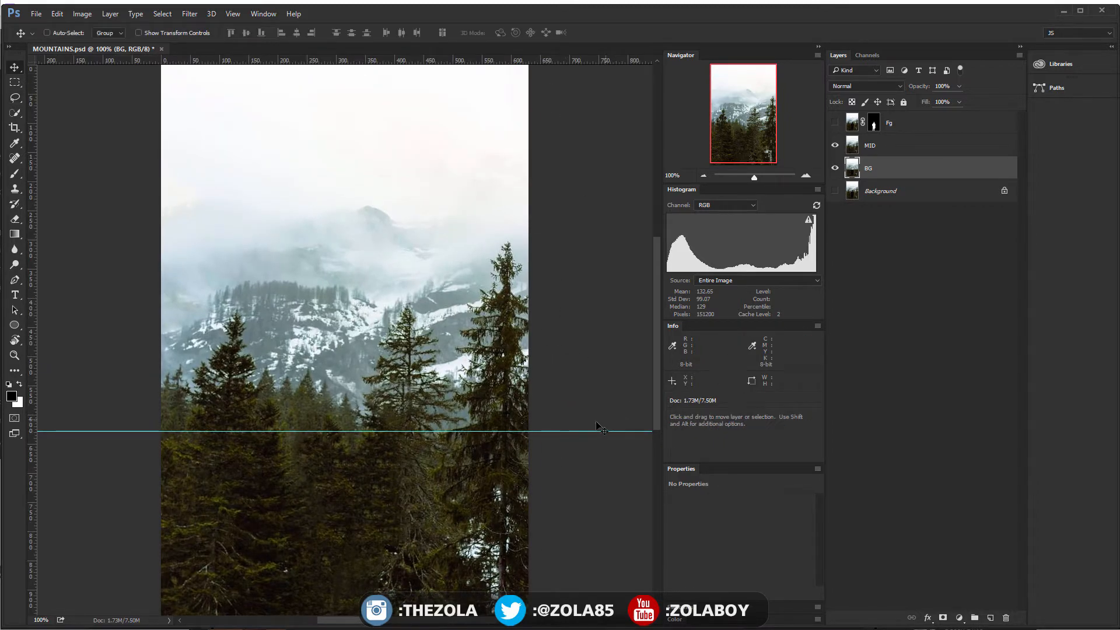
pyautogui.moveTo(591, 431); pyautogui.dragTo(592, 437)
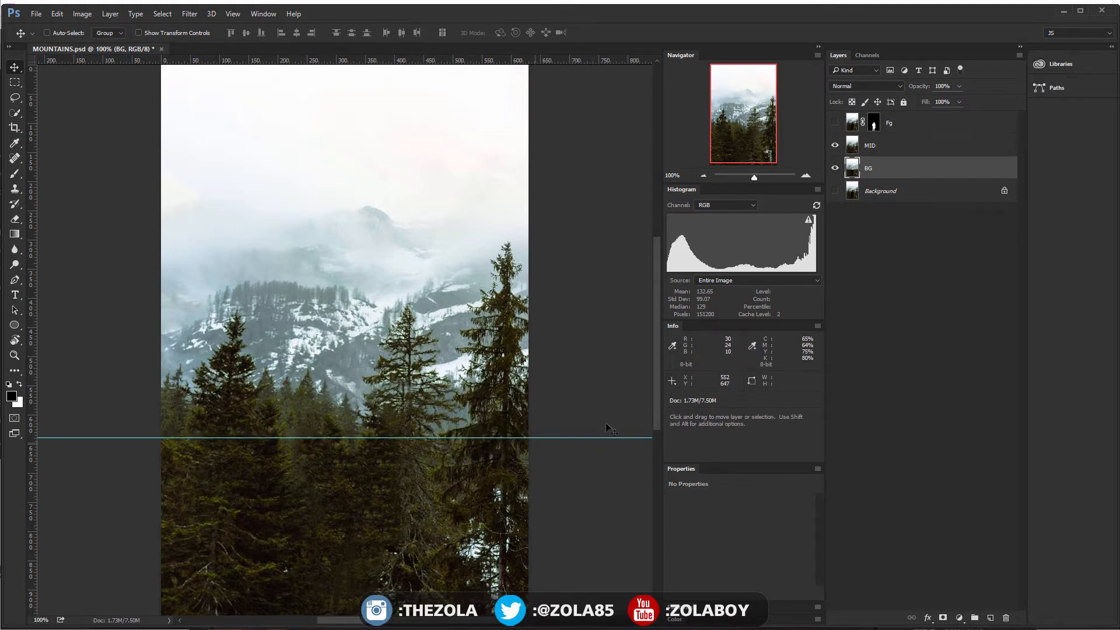
pyautogui.moveTo(583, 439); pyautogui.dragTo(614, 459)
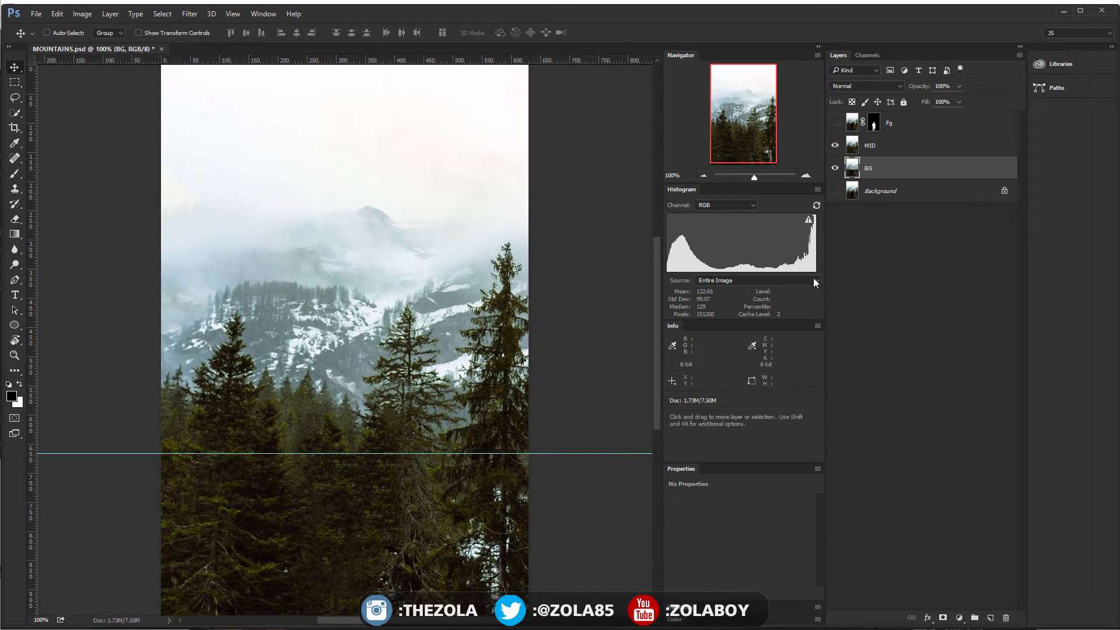
# Step: Hide MID, select a full-width strip of BG from the forest edge to the guide, trim its upper border freehand and fill it with Content-Aware
pyautogui.click(835, 145)
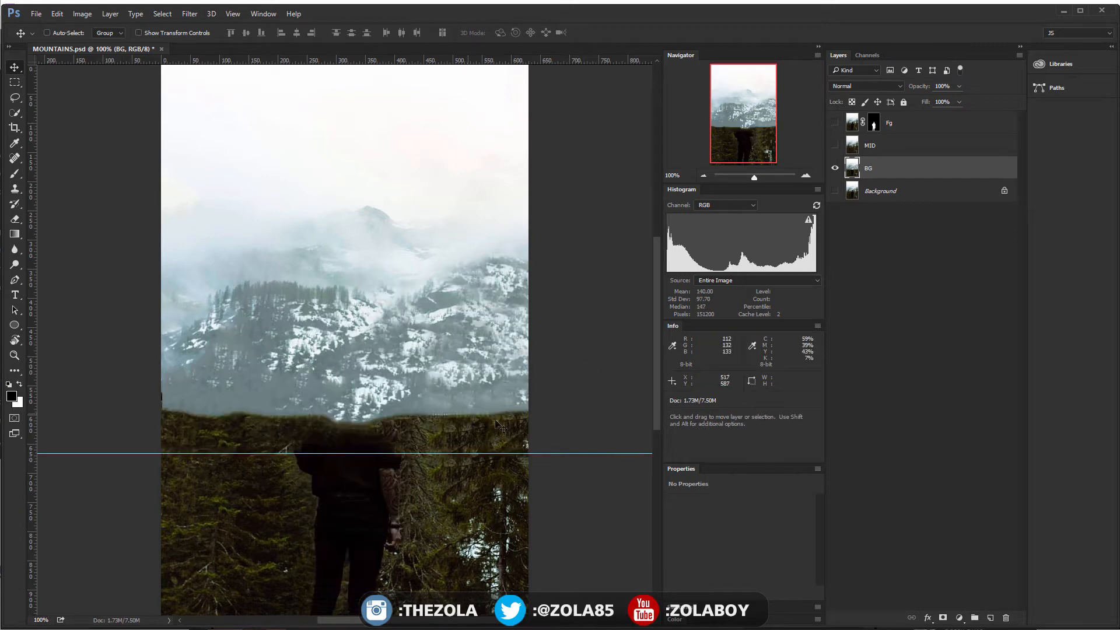
pyautogui.press('m')
pyautogui.moveTo(528, 394); pyautogui.dragTo(165, 457)
pyautogui.press('l')
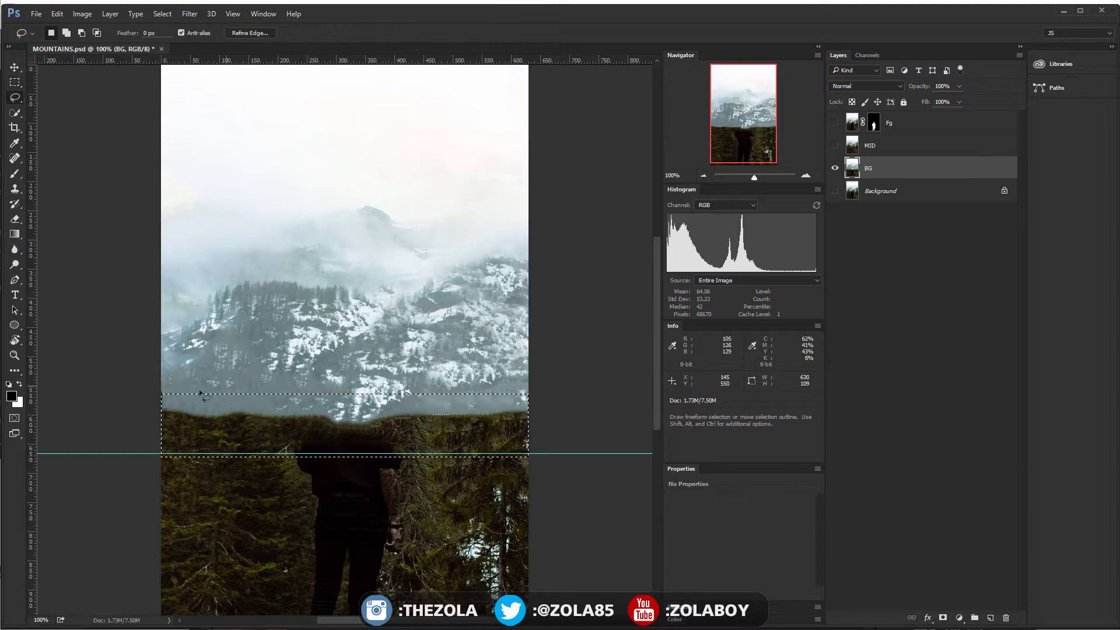
pyautogui.moveTo(155, 391)
pyautogui.mouseDown()
pyautogui.moveTo(186, 406)
pyautogui.moveTo(270, 409)
pyautogui.moveTo(540, 393)
pyautogui.moveTo(583, 332)
pyautogui.mouseUp()
pyautogui.hotkey('shift', 'F5')
pyautogui.press('Return')
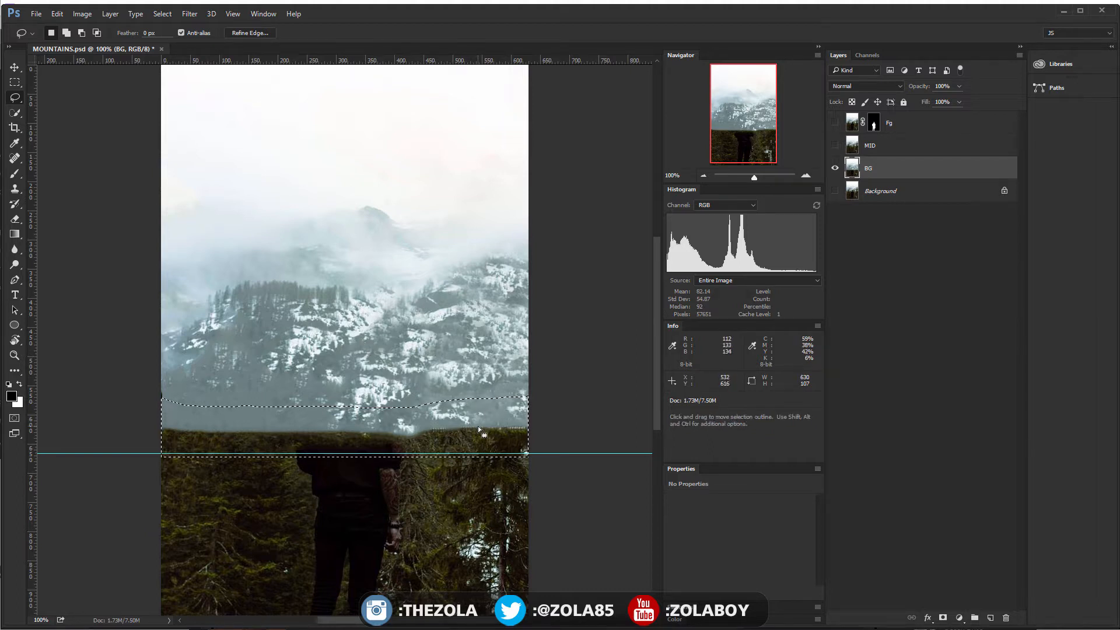
# Step: Shift the strip selection down over the forest edge twice, filling it with Content-Aware each time, and deselect and hide the guide
pyautogui.moveTo(465, 431); pyautogui.dragTo(468, 449)
pyautogui.hotkey('shift', 'BackSpace')
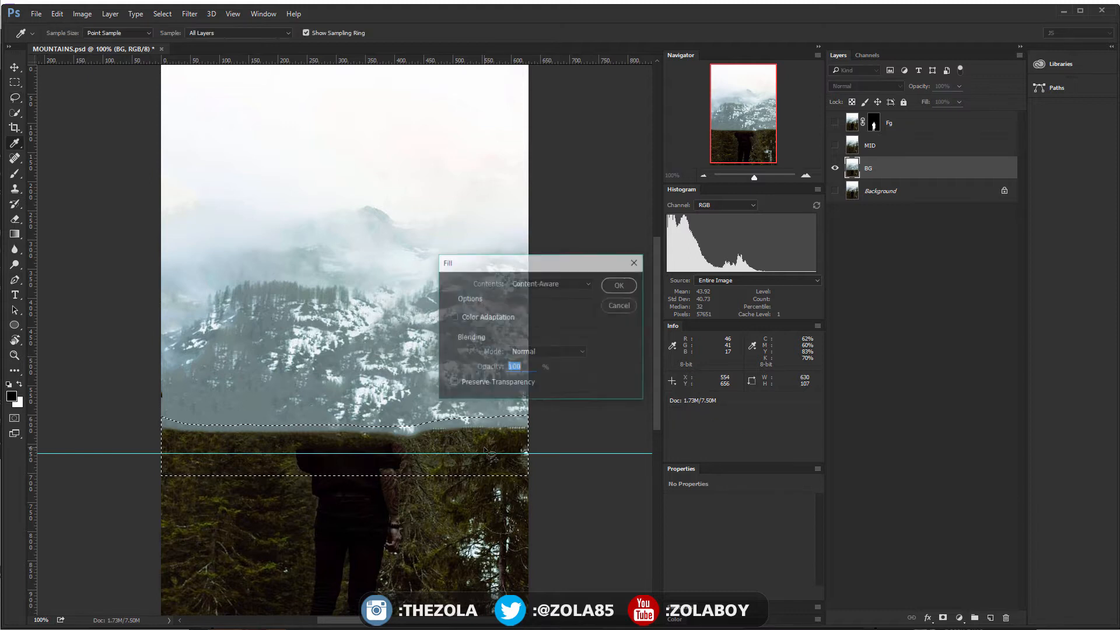
pyautogui.press('Return')
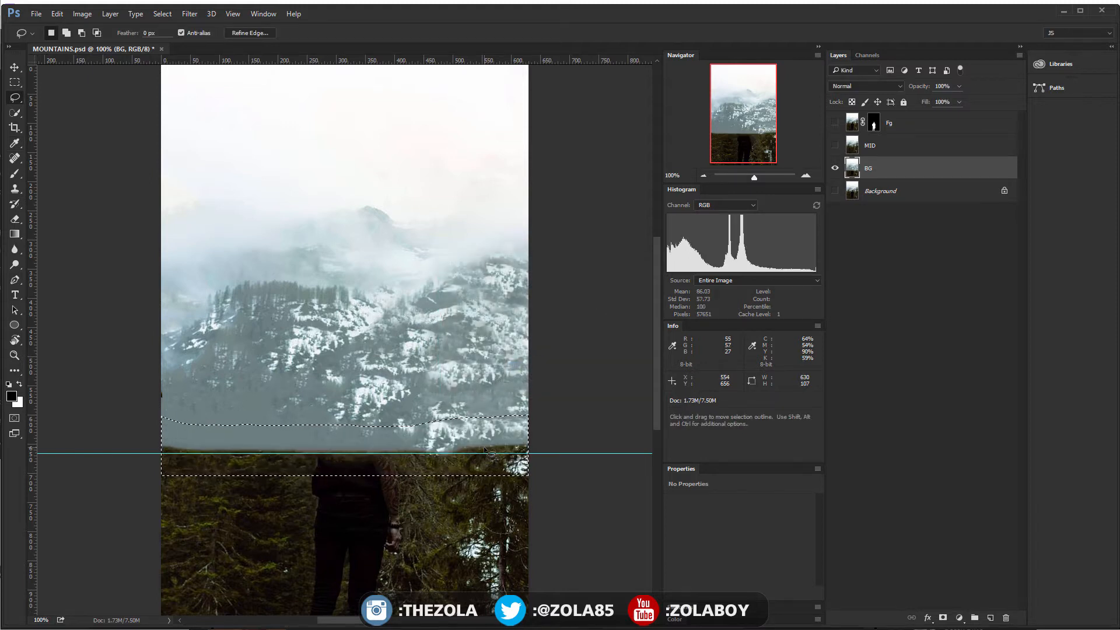
pyautogui.moveTo(489, 452); pyautogui.dragTo(496, 449)
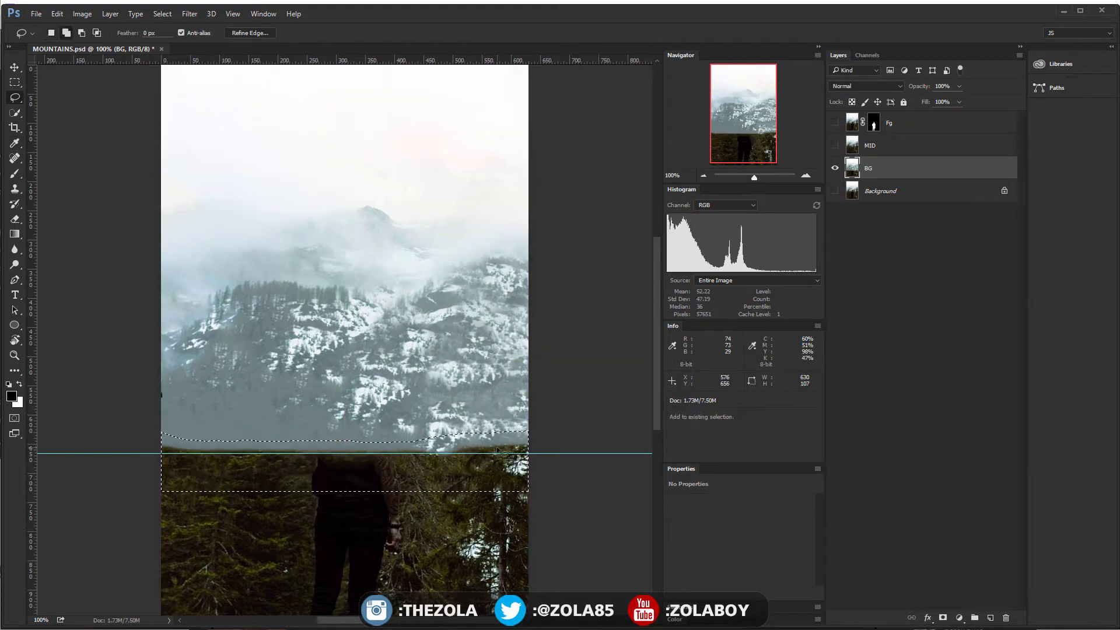
pyautogui.hotkey('shift', 'BackSpace')
pyautogui.press('Return')
pyautogui.hotkey('ctrl', 'd')
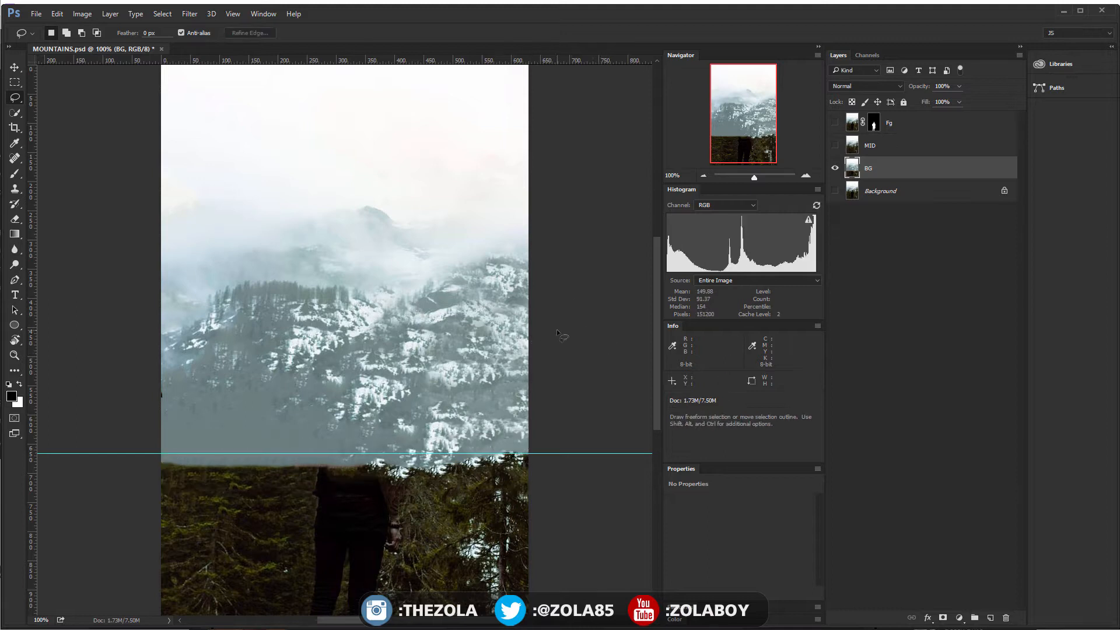
pyautogui.hotkey('ctrl', 'h')
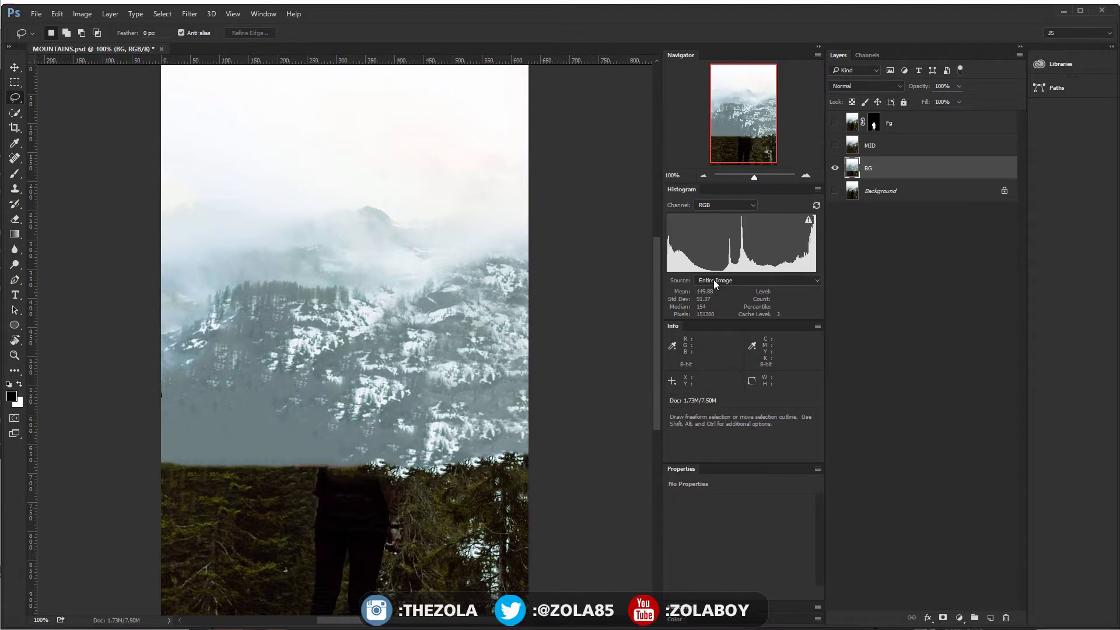
# Step: Compare the filled BG with the forest layer by toggling MID's visibility repeatedly, leaving MID hidden
pyautogui.click(834, 146)
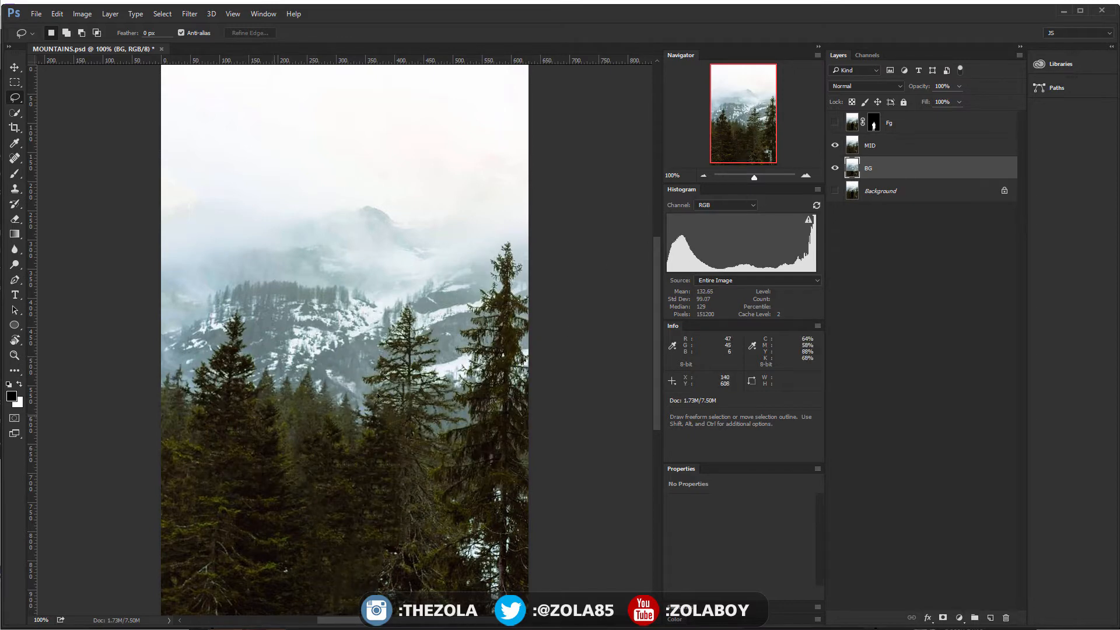
pyautogui.click(836, 146)
pyautogui.click(835, 146)
pyautogui.click(835, 146)
pyautogui.click(835, 146)
pyautogui.click(835, 146)
pyautogui.click(835, 146)
pyautogui.click(835, 145)
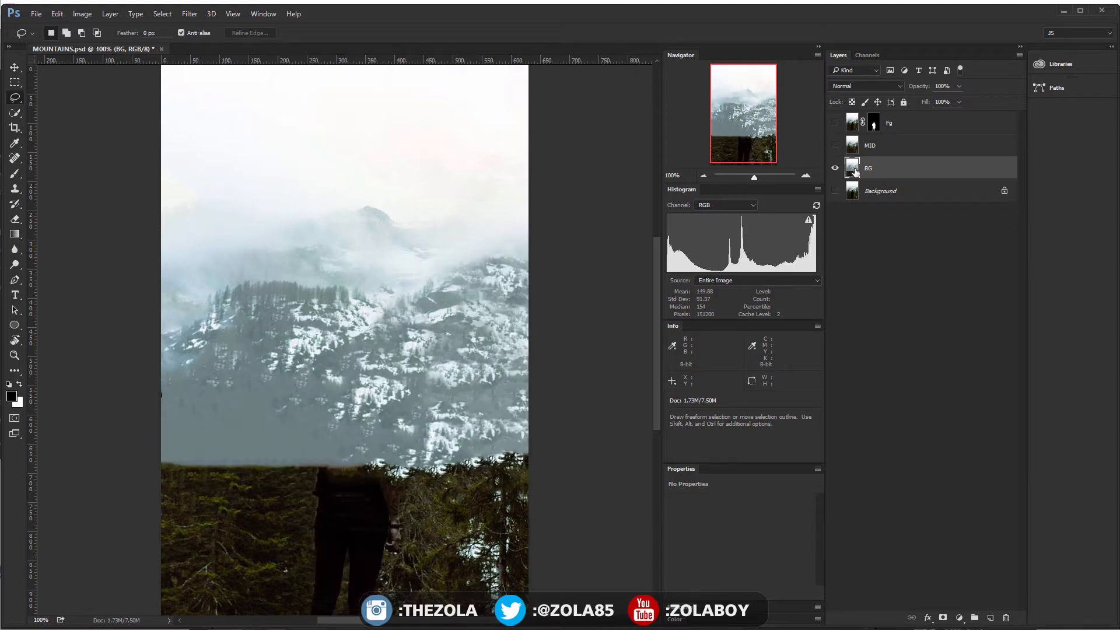
# Step: Show and select MID, outline the snowy gap between the ridges beside the middle treetop freehand, and copy it to a new layer
pyautogui.click(855, 153)
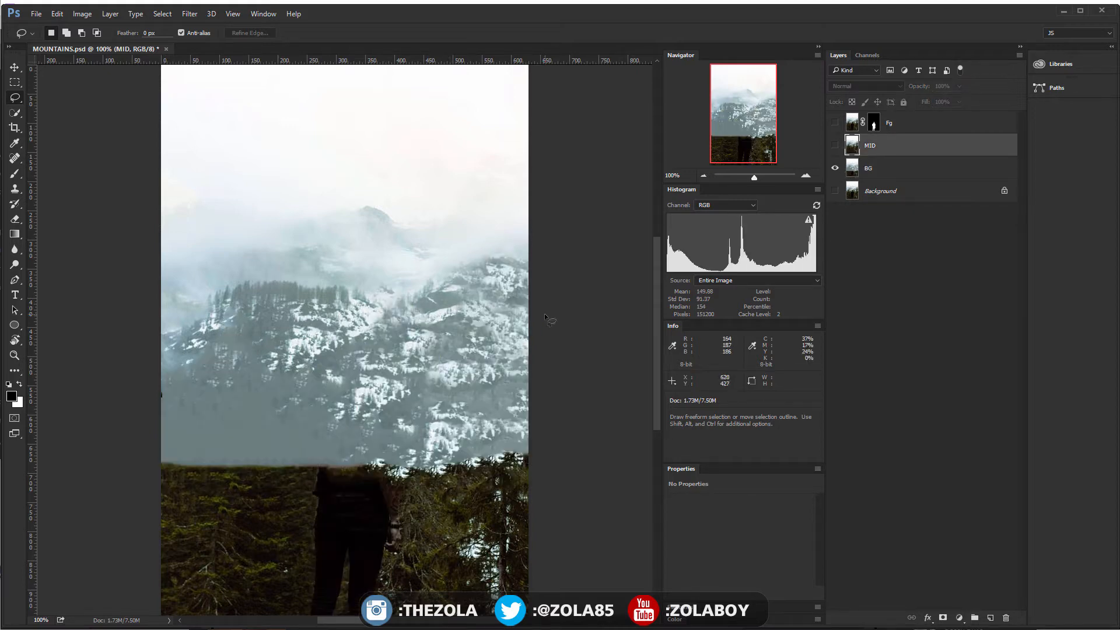
pyautogui.click(835, 146)
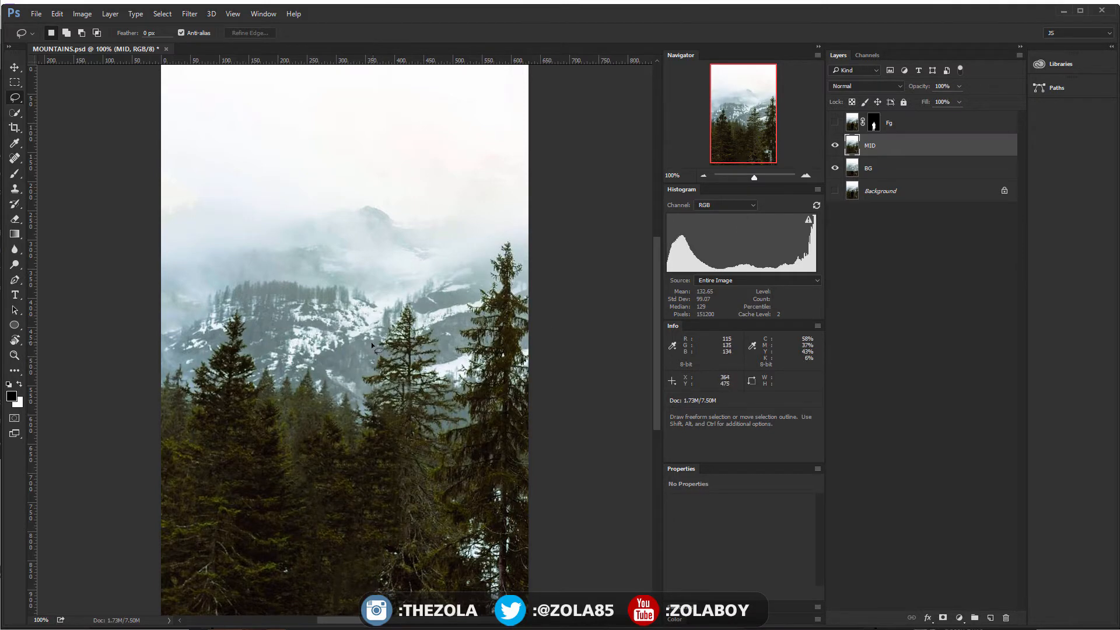
pyautogui.moveTo(387, 299)
pyautogui.mouseDown()
pyautogui.moveTo(355, 326)
pyautogui.moveTo(380, 345)
pyautogui.mouseUp()
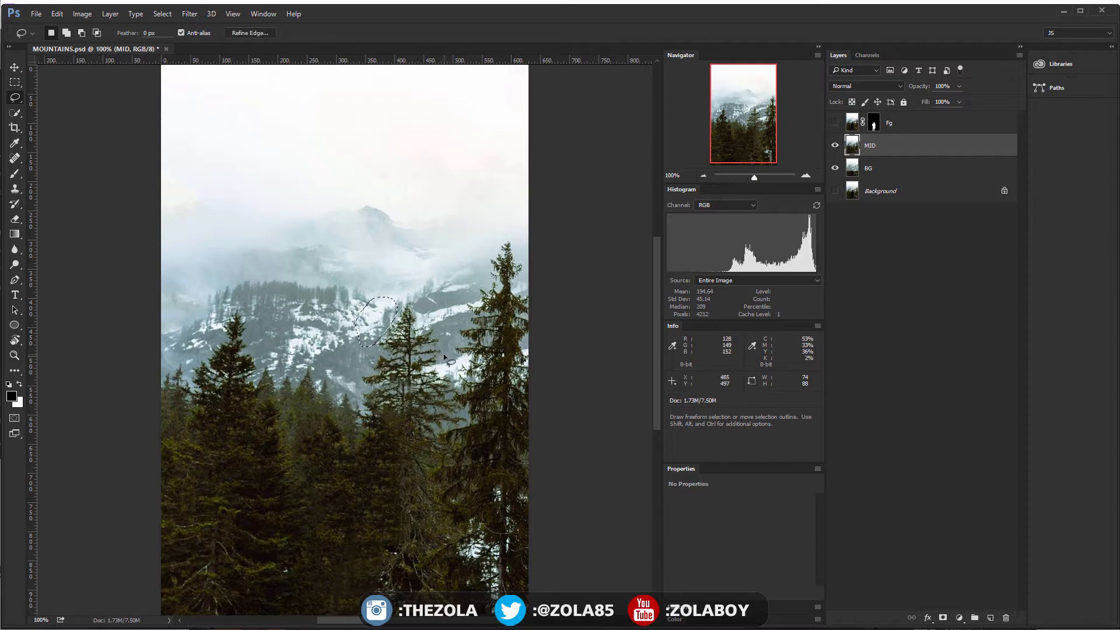
pyautogui.hotkey('ctrl', 'j')
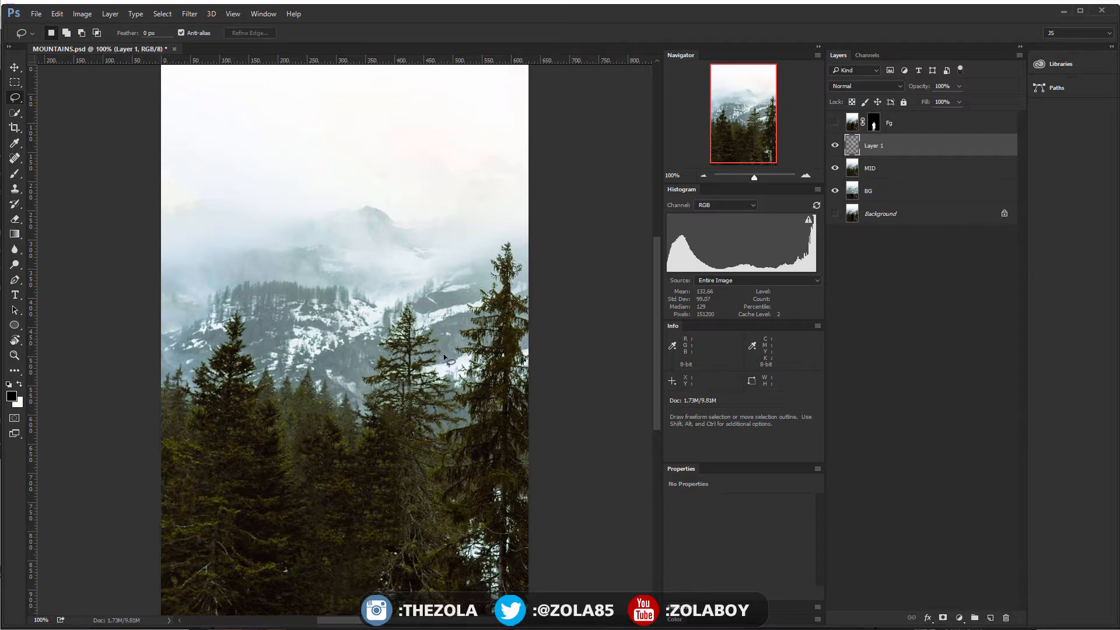
# Step: Hide MID, move the copied snow patch between MID and BG, and check the patch by toggling its visibility
pyautogui.click(835, 168)
pyautogui.moveTo(885, 149); pyautogui.dragTo(889, 169)
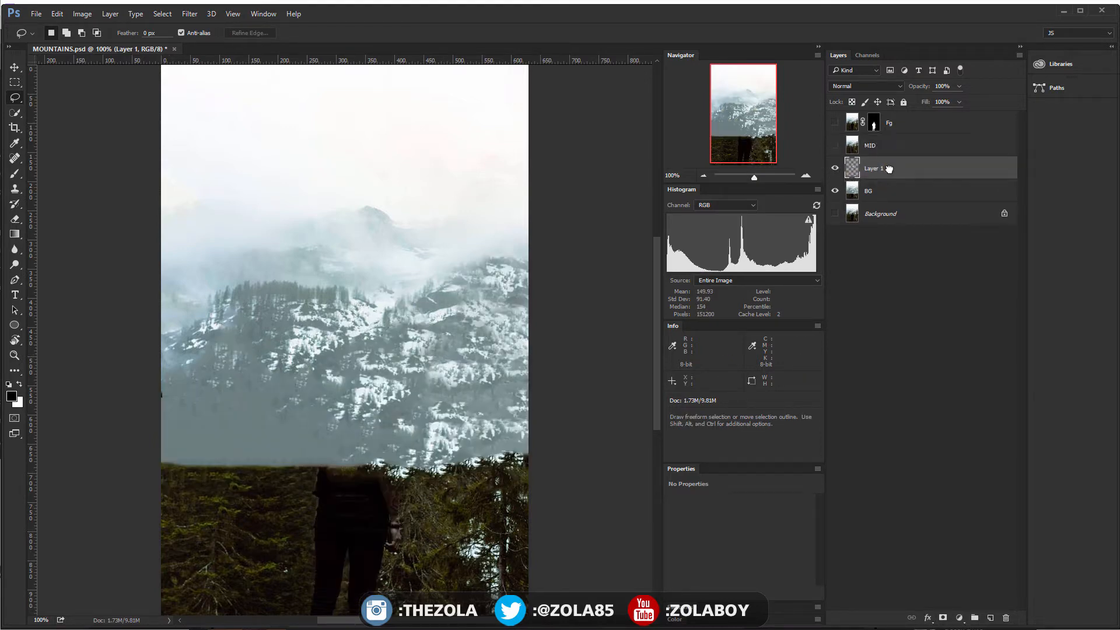
pyautogui.click(834, 169)
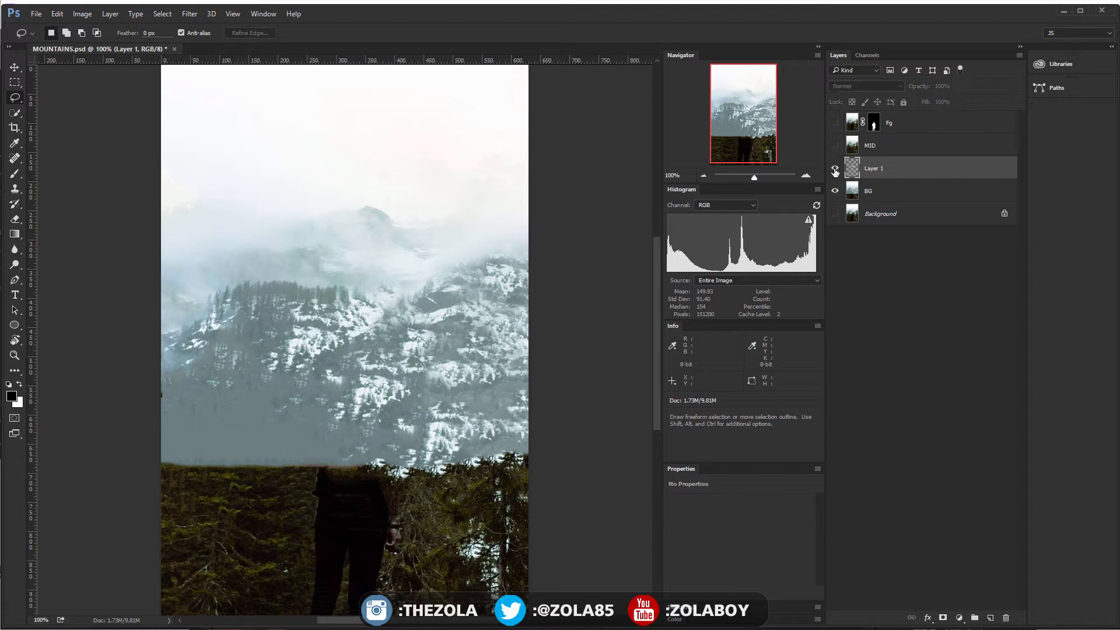
pyautogui.click(834, 169)
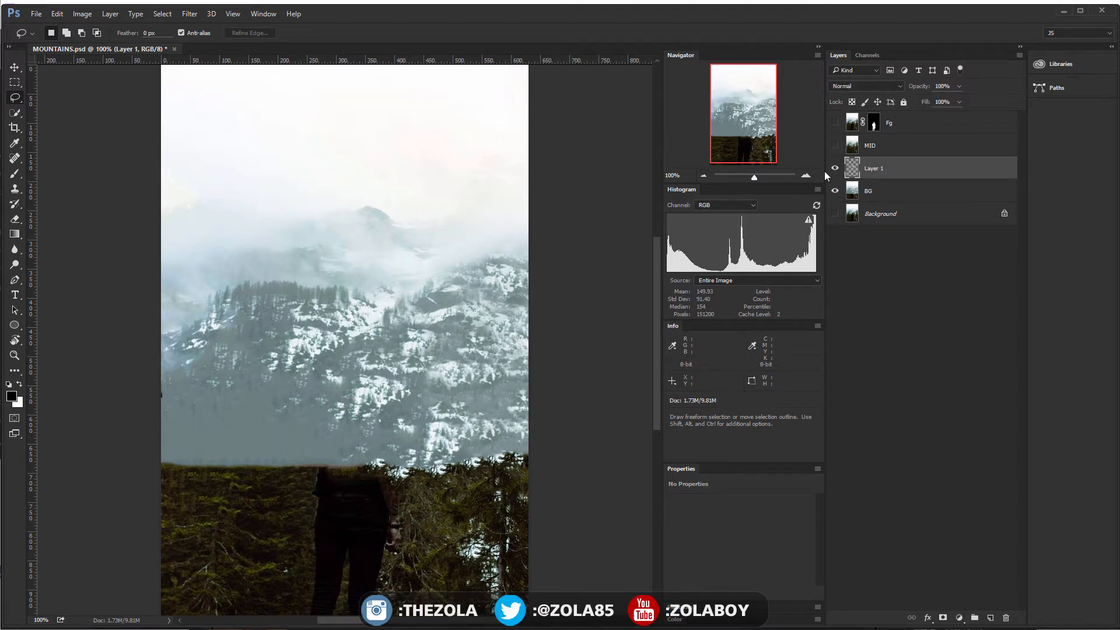
# Step: Merge the snow patch layer with BG and rename the merged layer BG
pyautogui.keyDown('shift'); pyautogui.click(883, 192); pyautogui.keyUp('shift')
pyautogui.hotkey('ctrl', 'e')
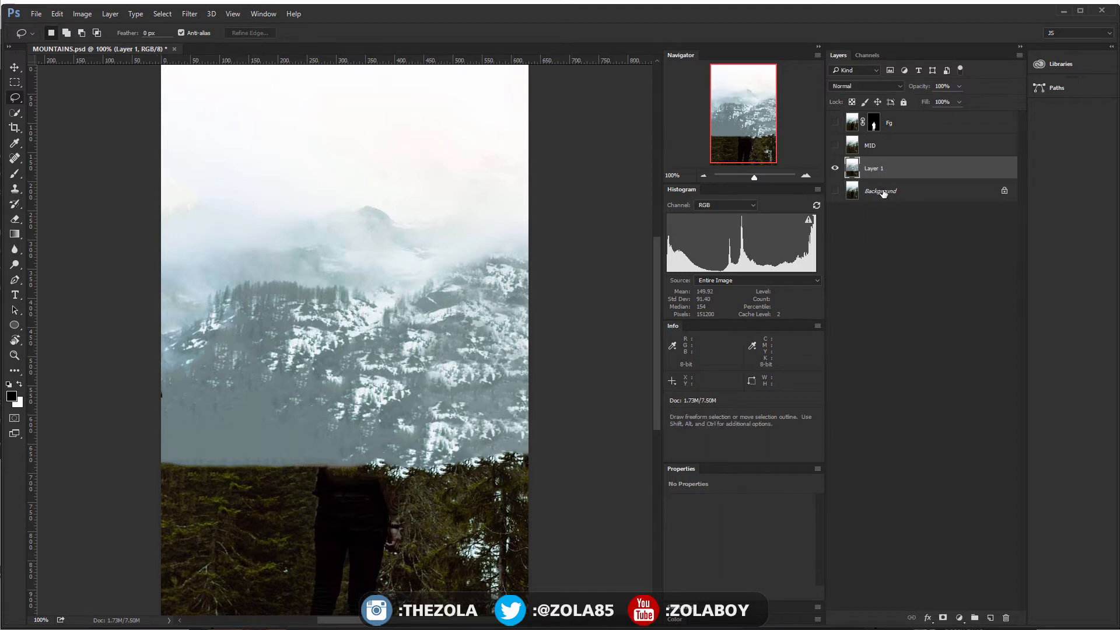
pyautogui.doubleClick(873, 169)
pyautogui.write('BG')
pyautogui.press('Return')
# Step: Check the patched BG against MID by switching MID's visibility on and off, leaving MID visible
pyautogui.click(836, 145)
pyautogui.click(836, 145)
pyautogui.click(836, 145)
pyautogui.click(836, 145)
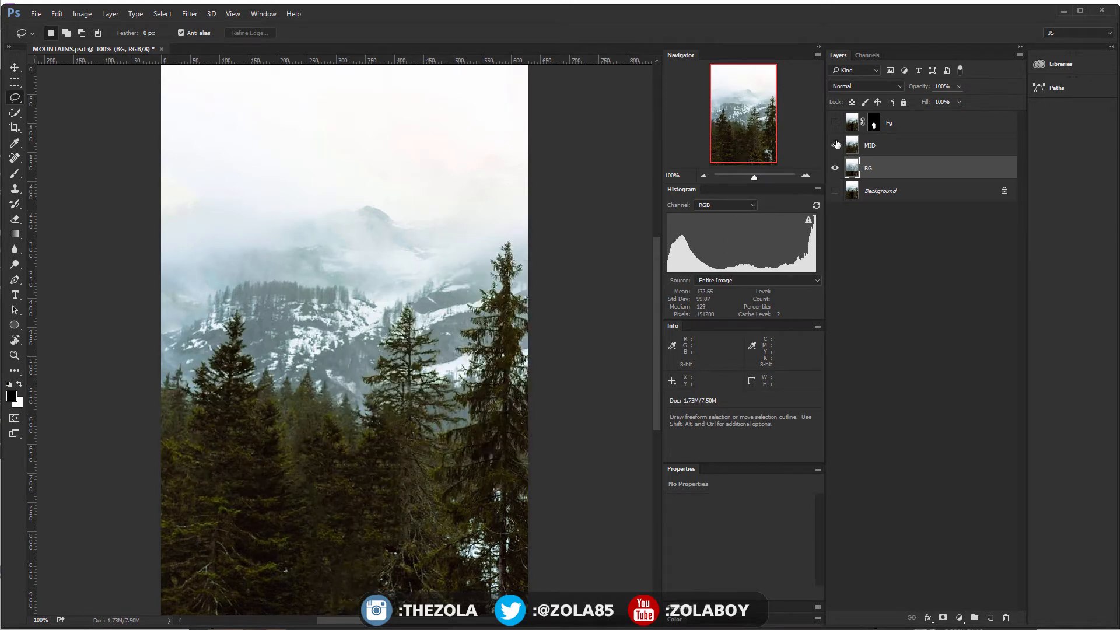
pyautogui.click(836, 145)
pyautogui.click(836, 145)
# Step: Copy a small freehand patch of misty snow above the middle treetop from MID to a new layer, hide MID and move the patch directly above BG
pyautogui.click(853, 145)
pyautogui.moveTo(398, 281)
pyautogui.mouseDown()
pyautogui.moveTo(368, 295)
pyautogui.moveTo(389, 302)
pyautogui.moveTo(399, 281)
pyautogui.mouseUp()
pyautogui.hotkey('ctrl', 'j')
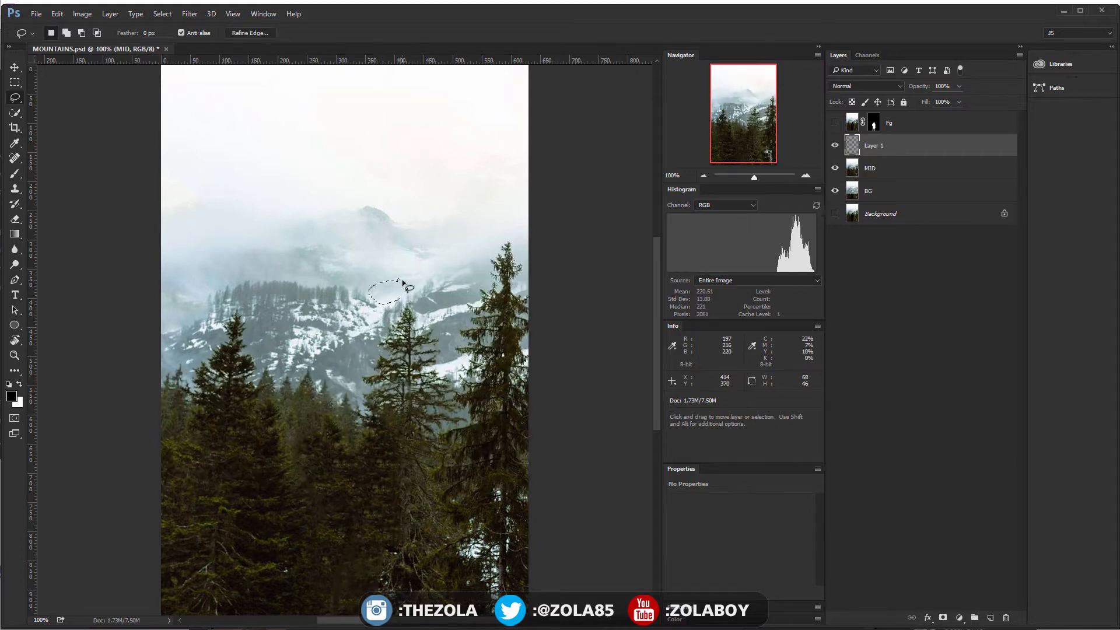
pyautogui.click(835, 168)
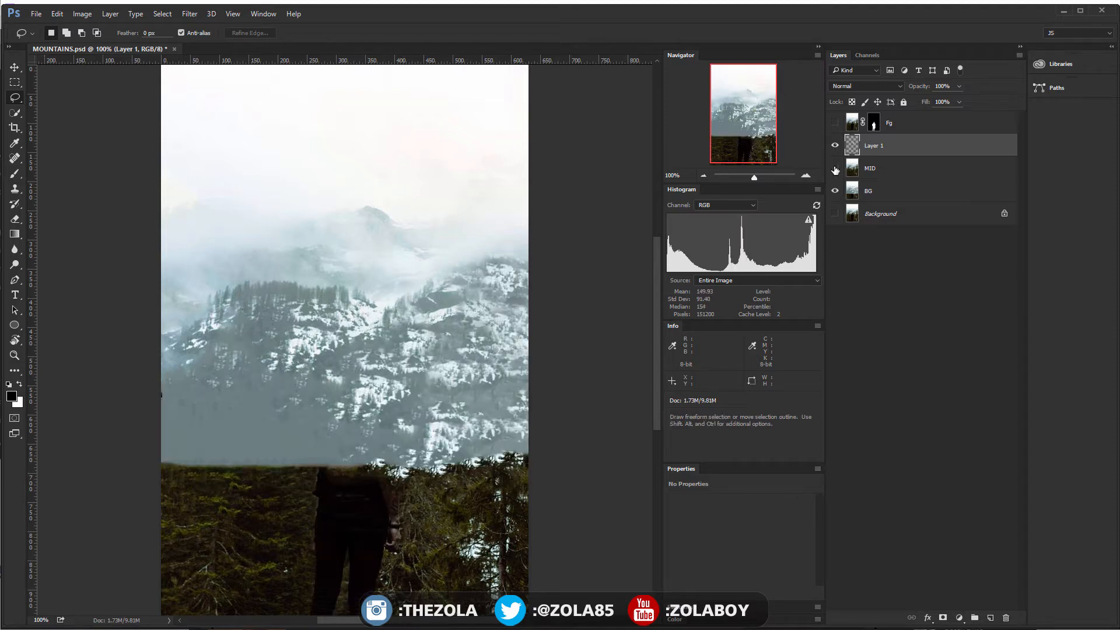
pyautogui.moveTo(913, 152); pyautogui.dragTo(914, 175)
# Step: Merge the misty snow patch with BG, rename the result BG and show MID again
pyautogui.keyDown('ctrl'); pyautogui.click(904, 197); pyautogui.keyUp('ctrl')
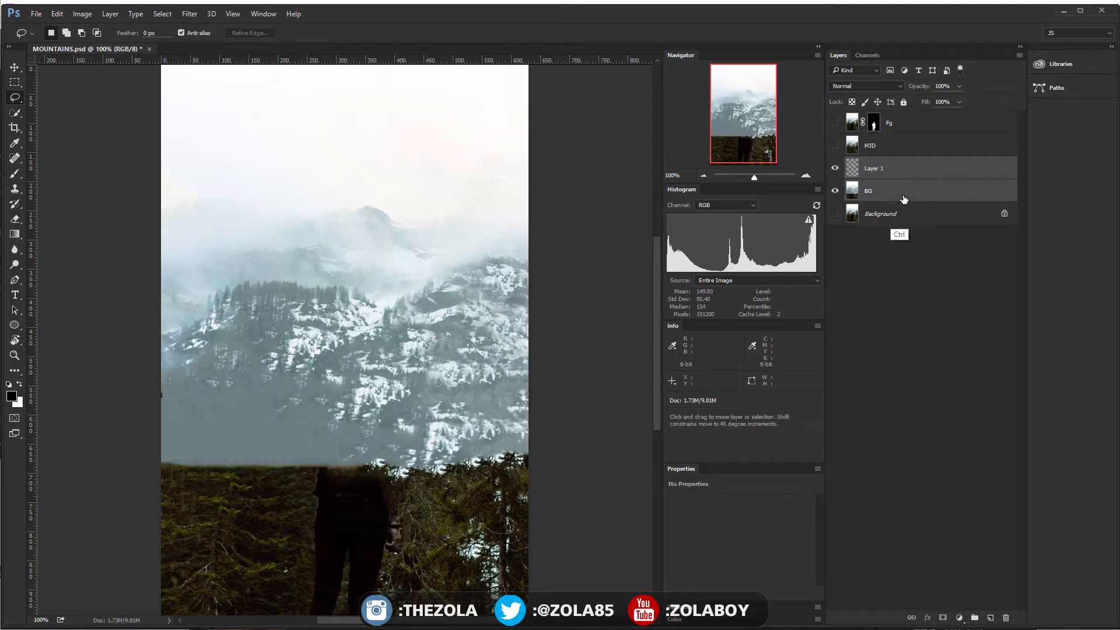
pyautogui.hotkey('ctrl', 'e')
pyautogui.doubleClick(873, 168)
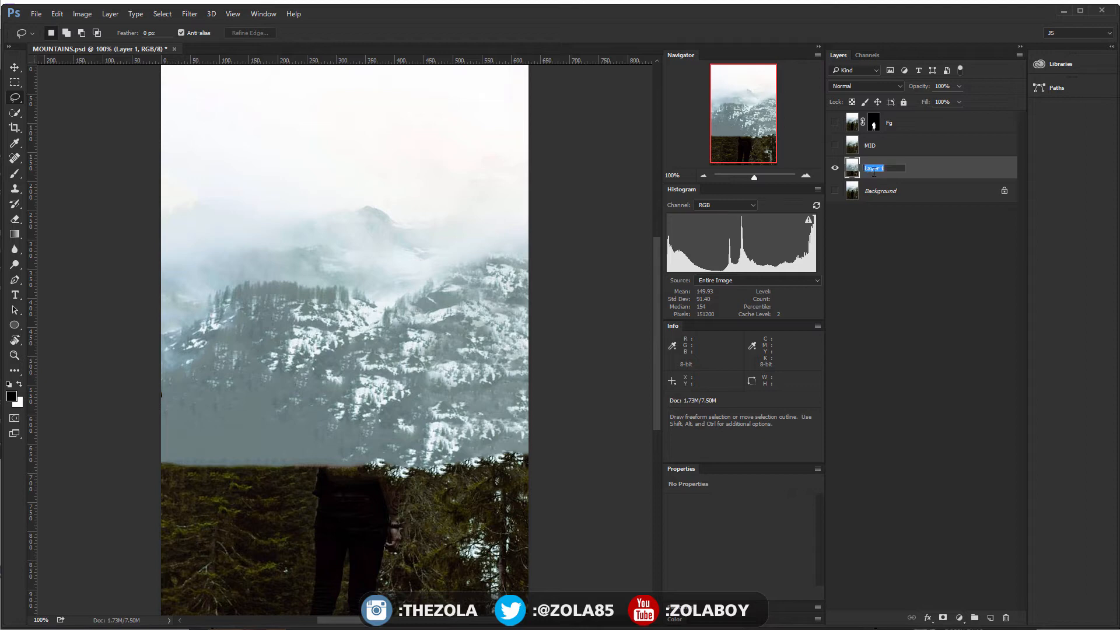
pyautogui.write('BG')
pyautogui.press('Return')
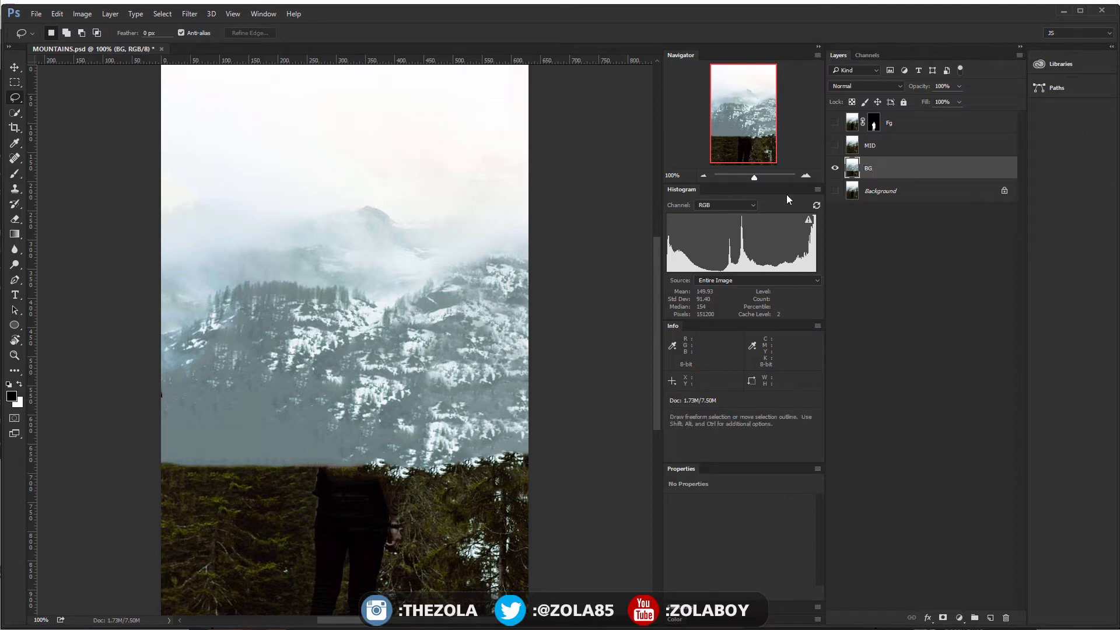
pyautogui.click(834, 146)
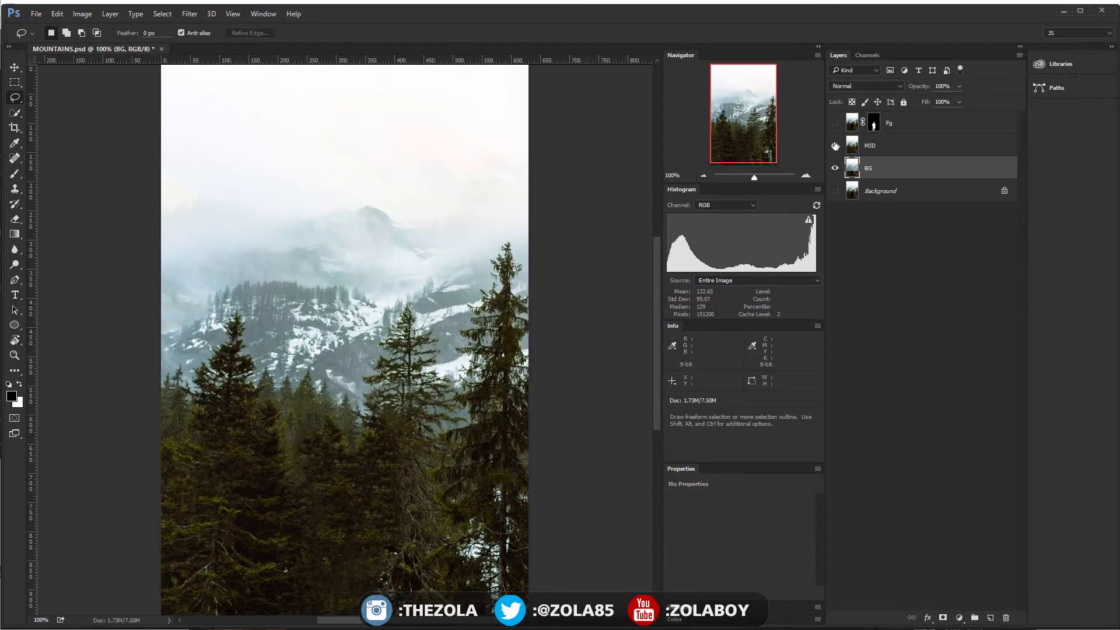
# Step: Select the MID layer and compare its Red, Green and Blue channels, leaving only Blue displayed
pyautogui.click(891, 147)
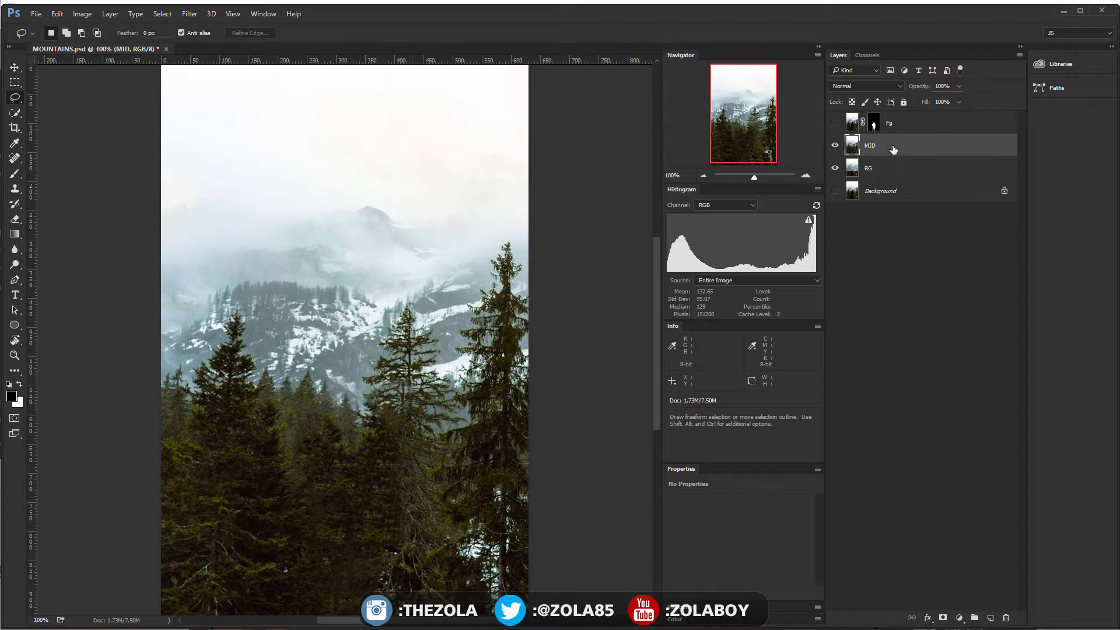
pyautogui.click(863, 54)
pyautogui.click(855, 97)
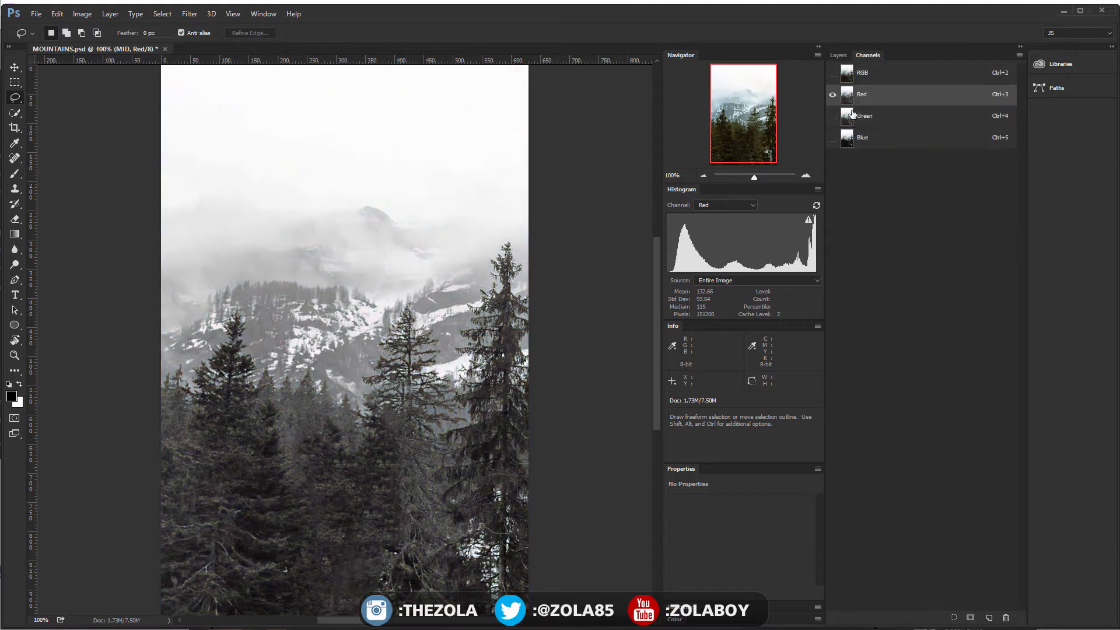
pyautogui.click(852, 115)
pyautogui.click(851, 142)
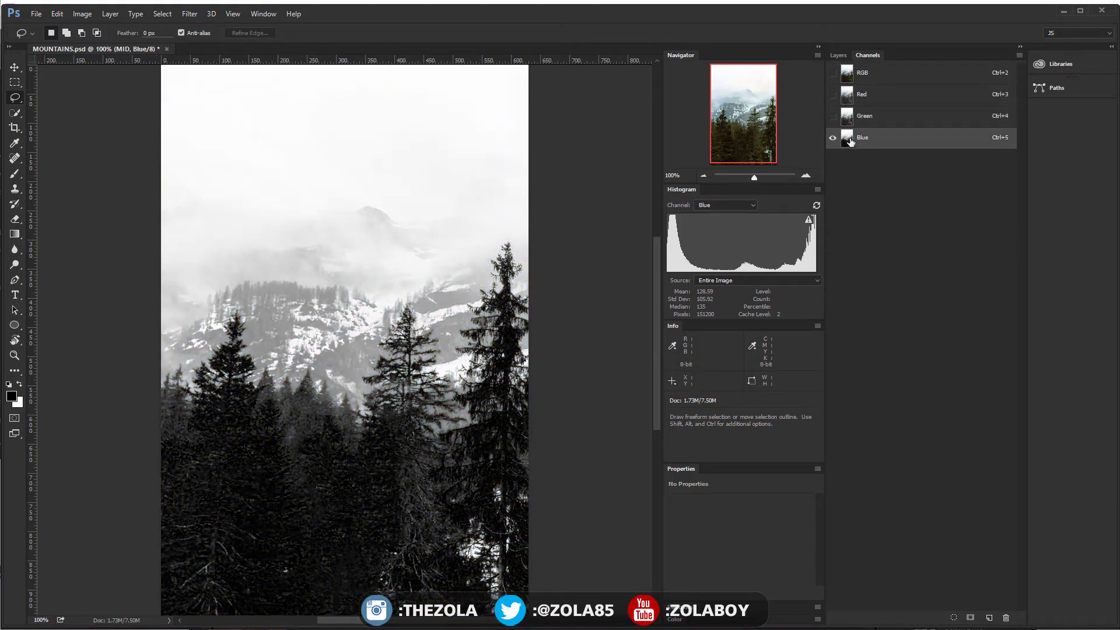
pyautogui.click(843, 118)
pyautogui.click(849, 99)
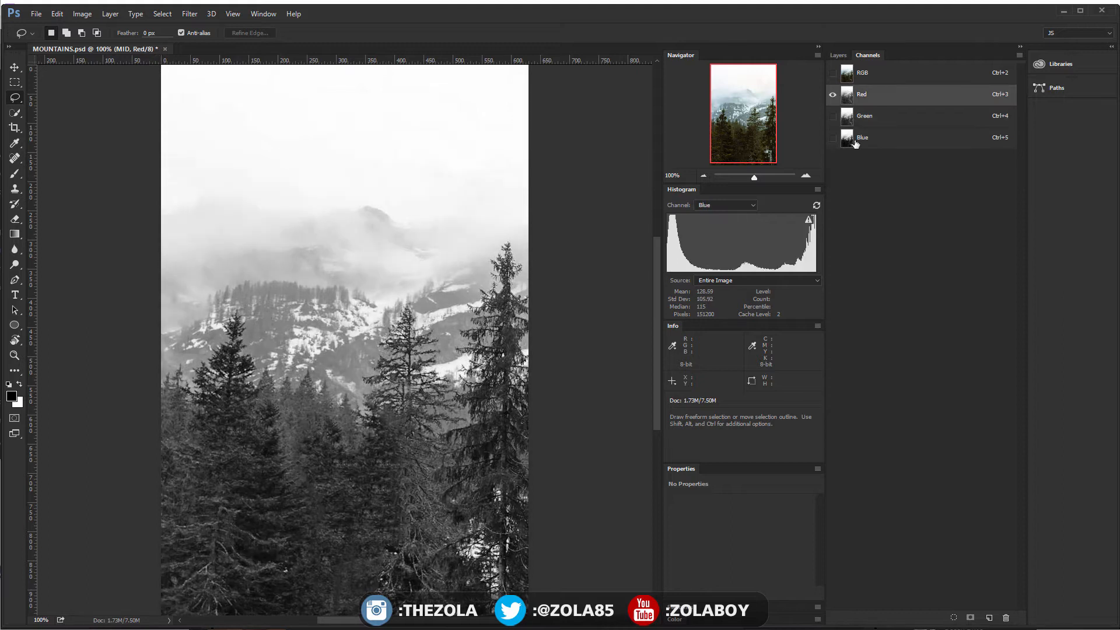
pyautogui.click(855, 143)
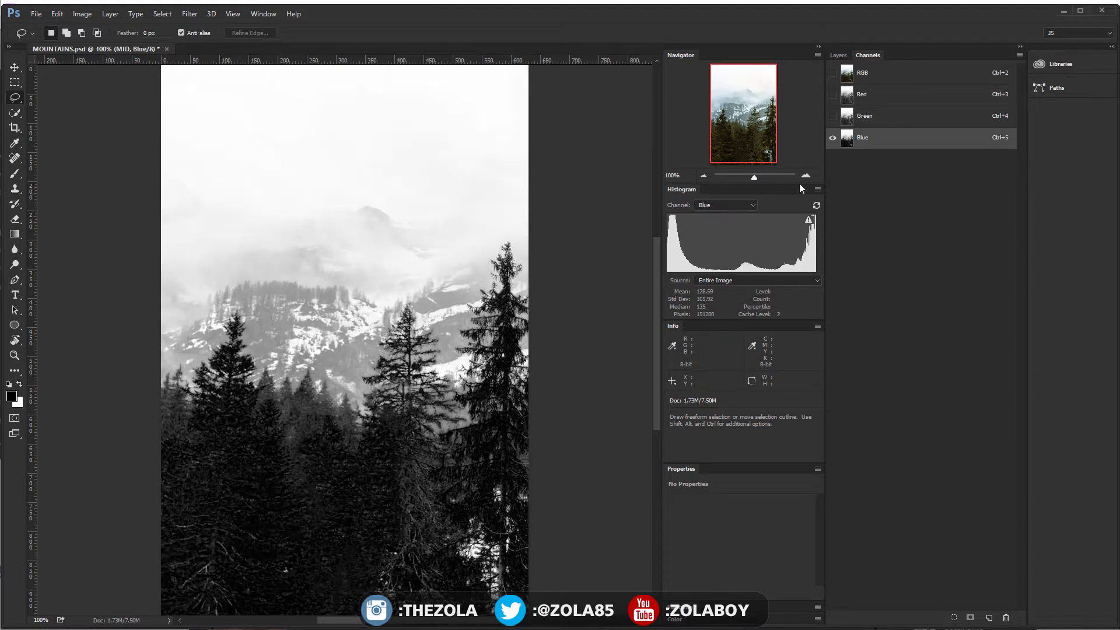
# Step: Duplicate the Blue channel and apply Levels to the copy with input values 49, 0.43 and 193
pyautogui.moveTo(855, 159); pyautogui.dragTo(988, 618)
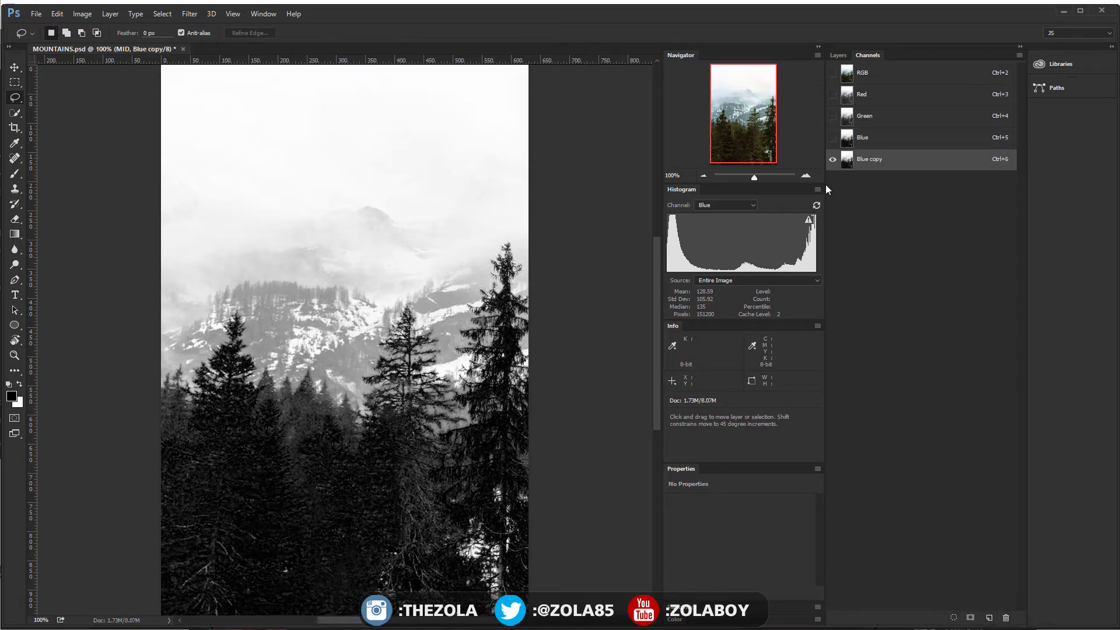
pyautogui.hotkey('ctrl', 'l')
pyautogui.moveTo(684, 188)
pyautogui.mouseDown()
pyautogui.moveTo(667, 188)
pyautogui.moveTo(695, 184)
pyautogui.moveTo(691, 194)
pyautogui.mouseUp()
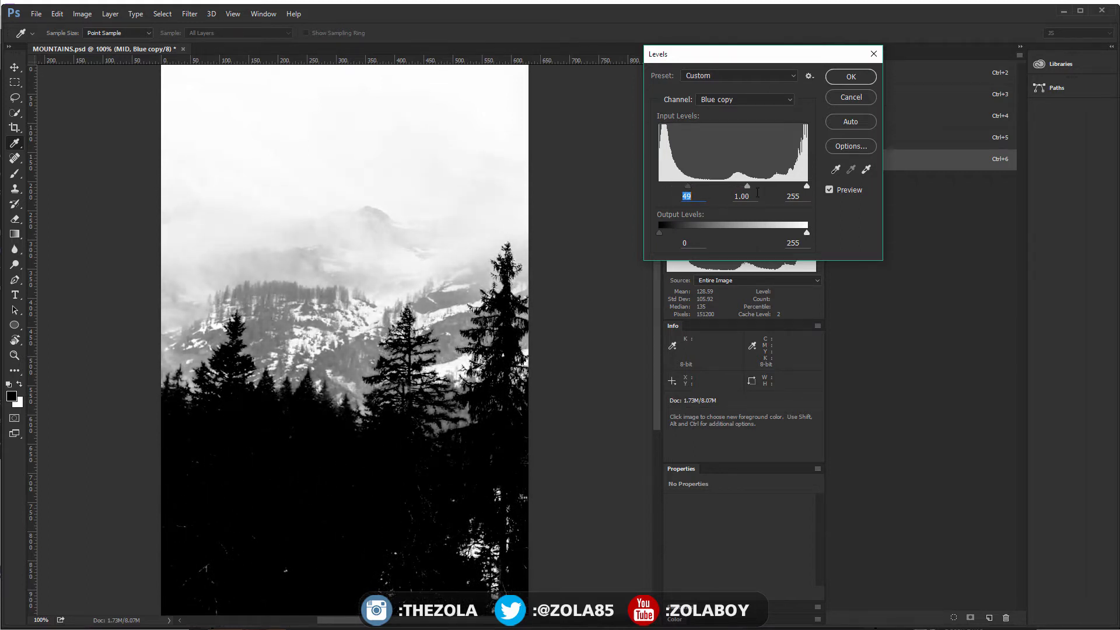
pyautogui.moveTo(807, 185); pyautogui.dragTo(770, 187)
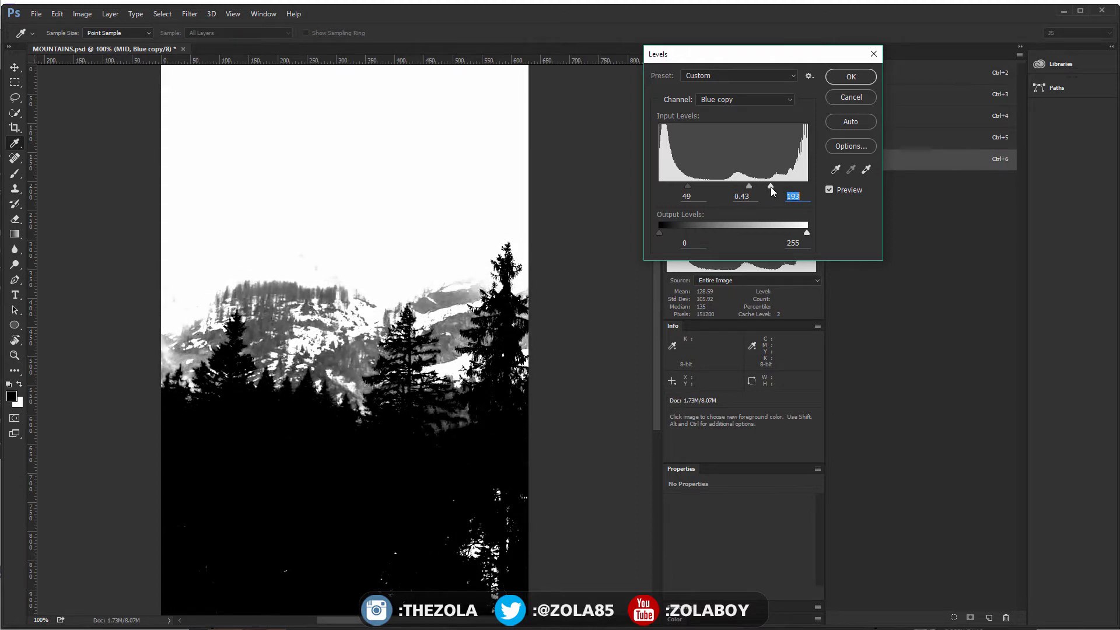
pyautogui.click(849, 77)
# Step: Apply Levels again to the Blue copy channel with input values 16, 1.85 and 183 to lighten the grey mountains
pyautogui.hotkey('ctrl', 'l')
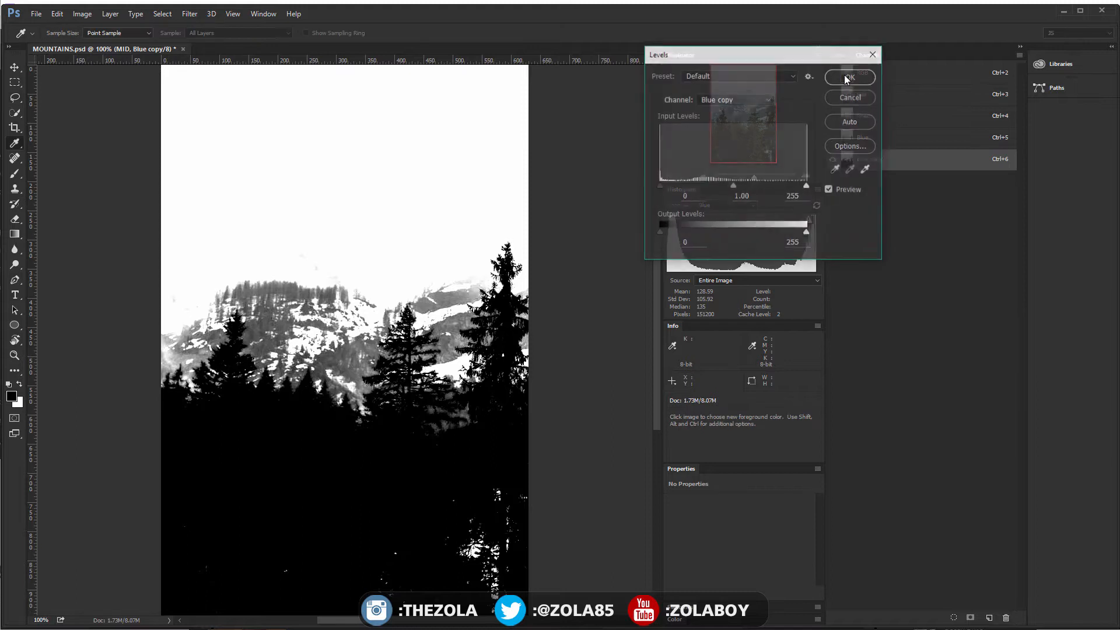
pyautogui.moveTo(659, 187)
pyautogui.mouseDown()
pyautogui.moveTo(695, 186)
pyautogui.moveTo(669, 184)
pyautogui.mouseUp()
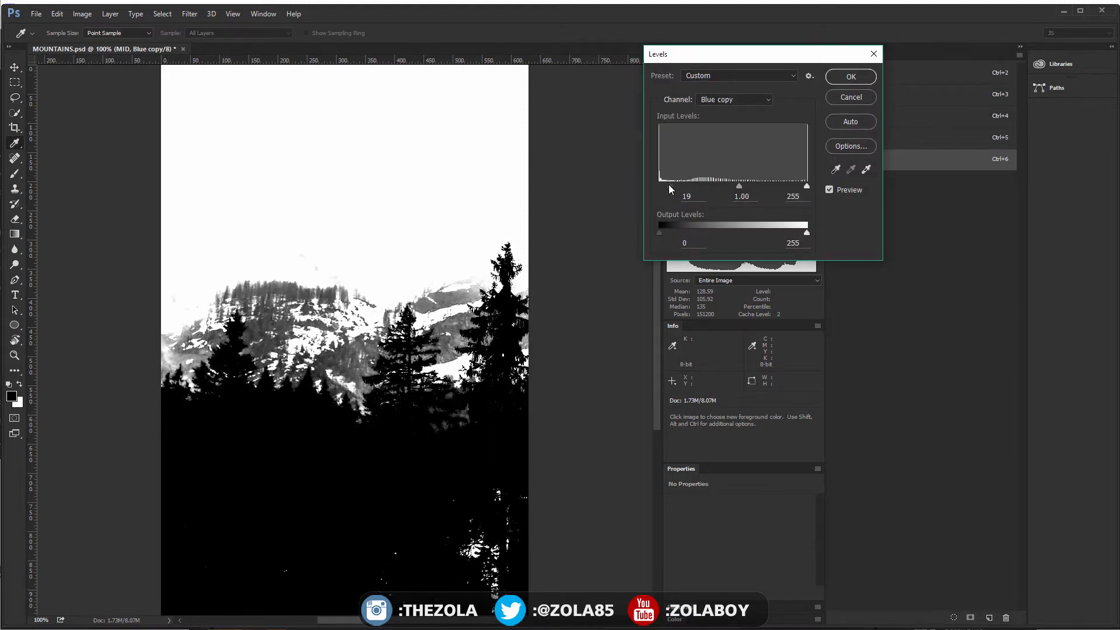
pyautogui.moveTo(737, 185); pyautogui.dragTo(701, 187)
pyautogui.moveTo(807, 185); pyautogui.dragTo(765, 189)
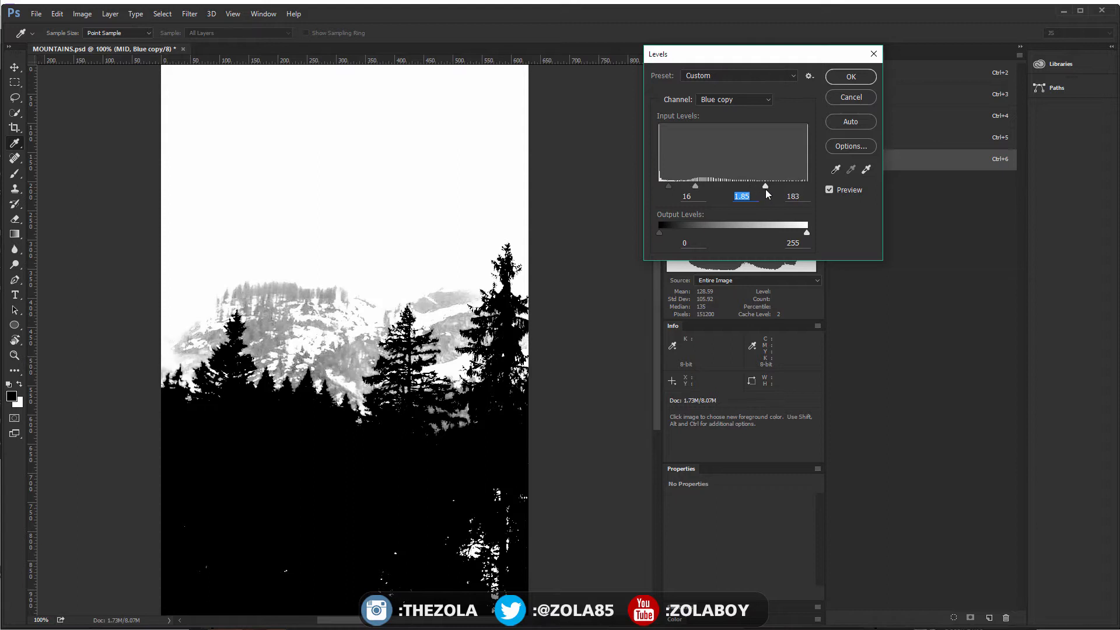
pyautogui.click(851, 76)
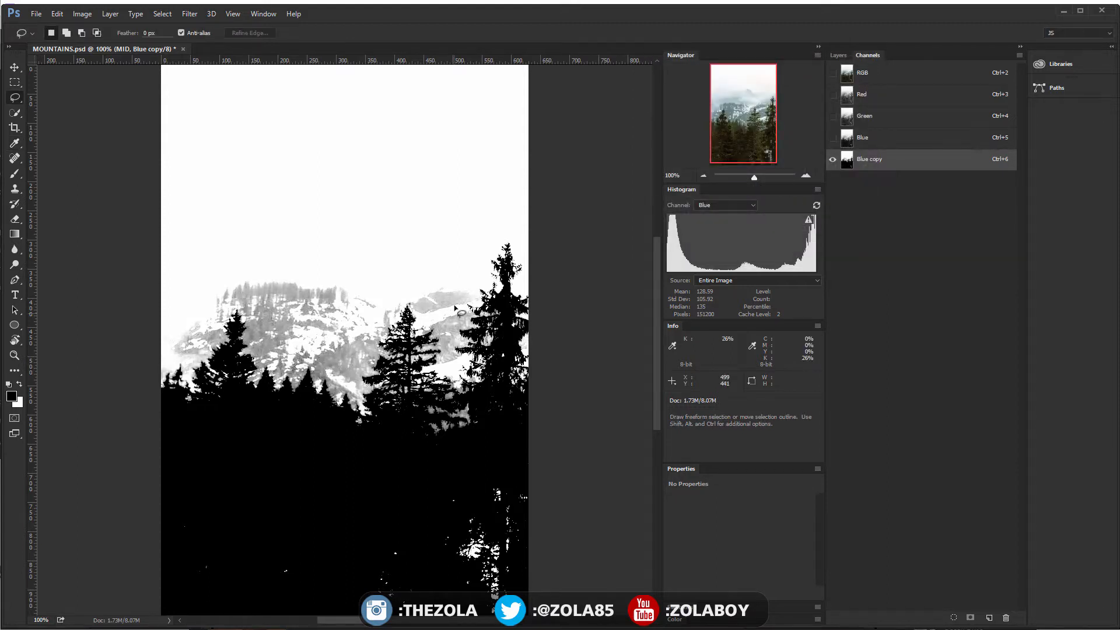
# Step: Apply a further Levels adjustment to the Blue copy channel with input values 0, 1.46 and 235
pyautogui.hotkey('ctrl', 'l')
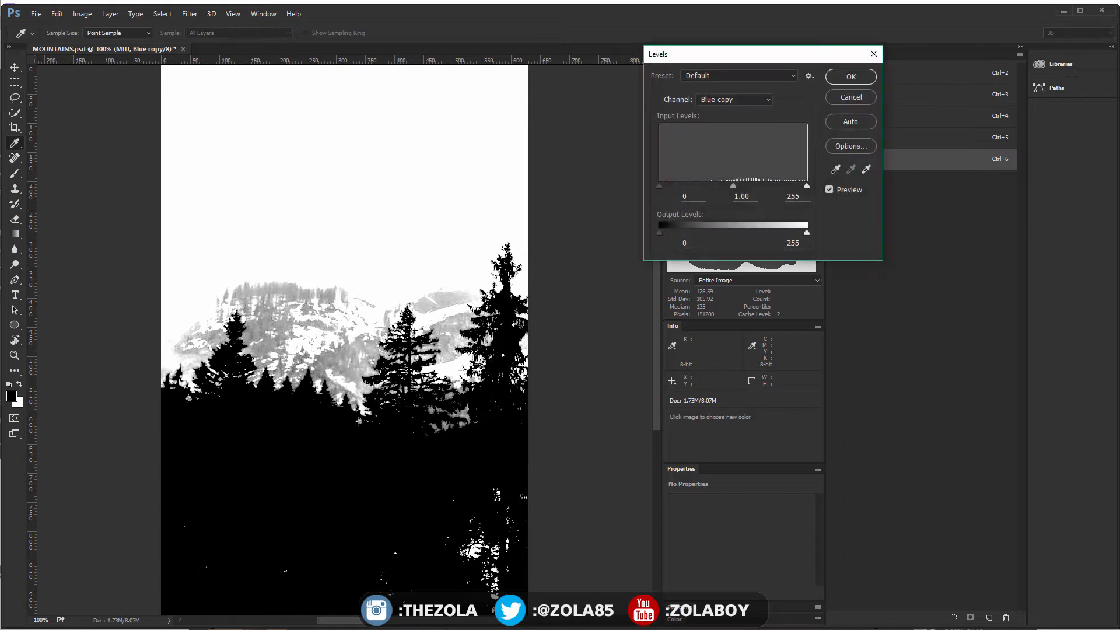
pyautogui.moveTo(733, 186); pyautogui.dragTo(706, 188)
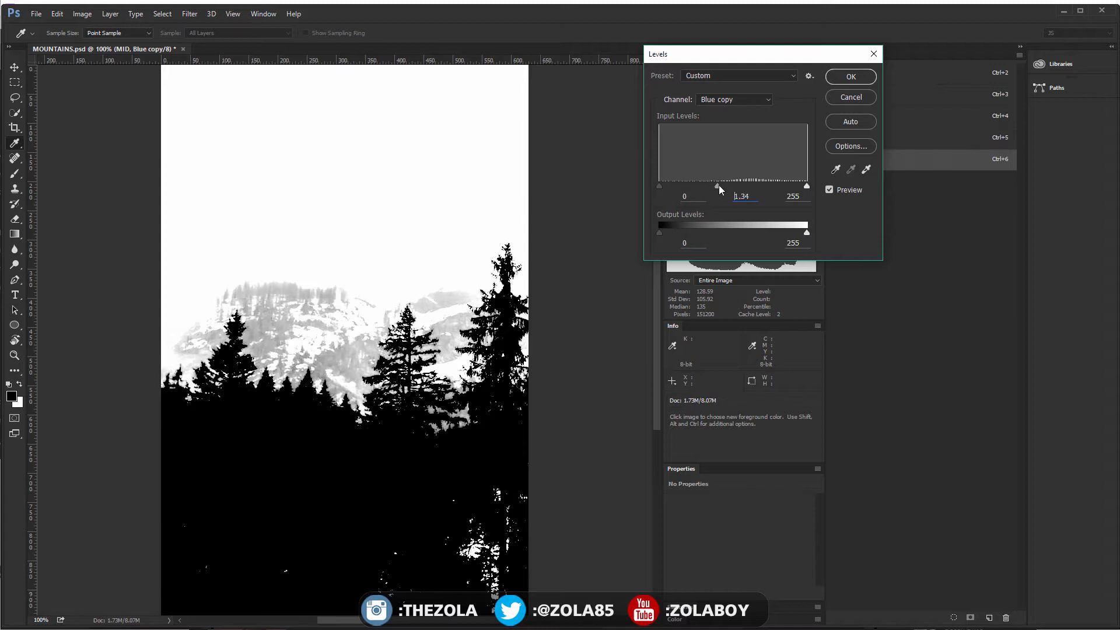
pyautogui.moveTo(719, 185); pyautogui.dragTo(738, 186)
pyautogui.moveTo(806, 186); pyautogui.dragTo(709, 199)
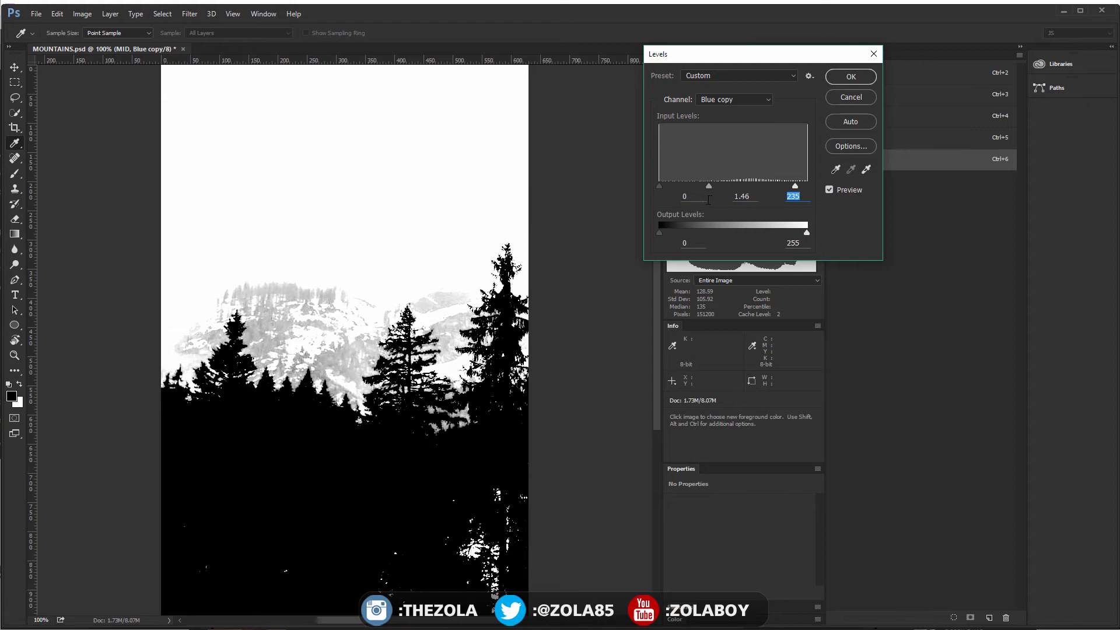
pyautogui.click(851, 77)
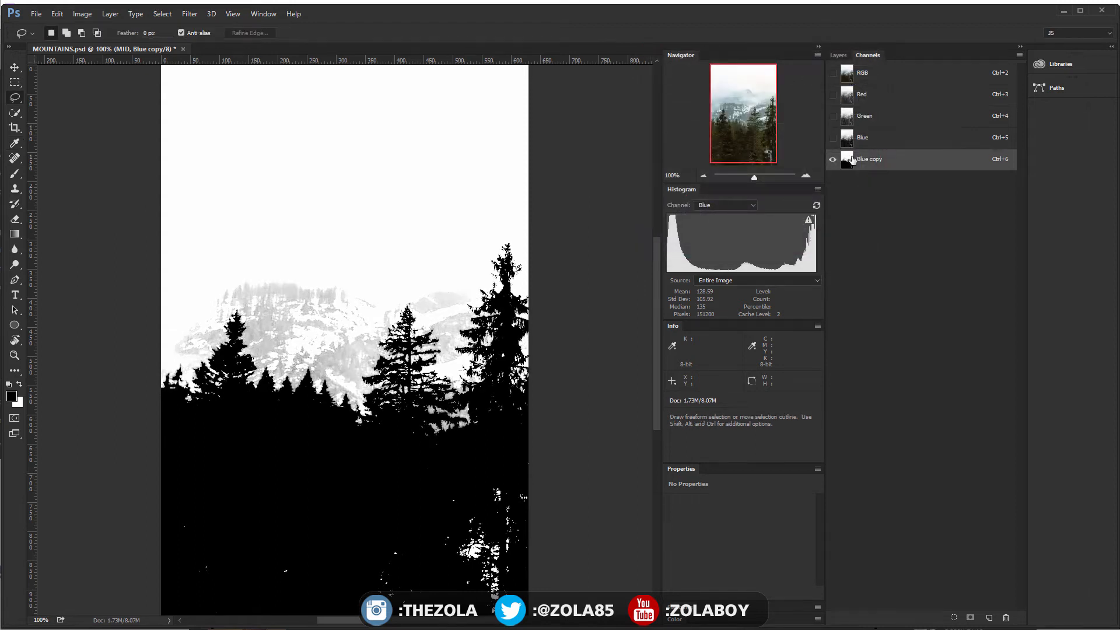
# Step: Paint the grey mountain remnants around the treetops white on the Blue copy channel with a hard round brush
pyautogui.press('b')
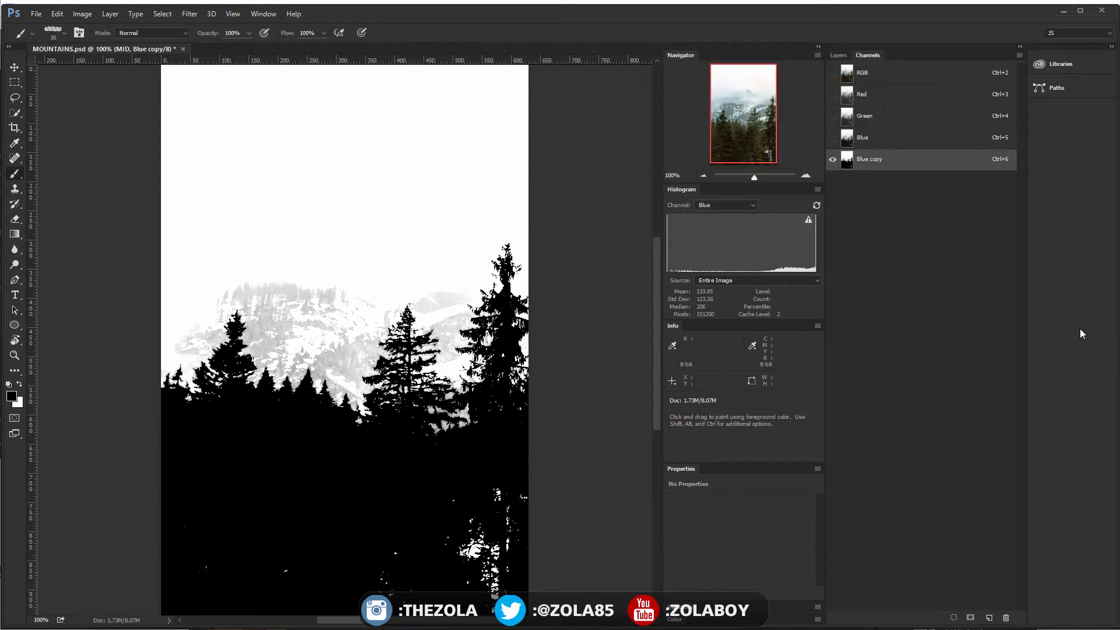
pyautogui.press(',')
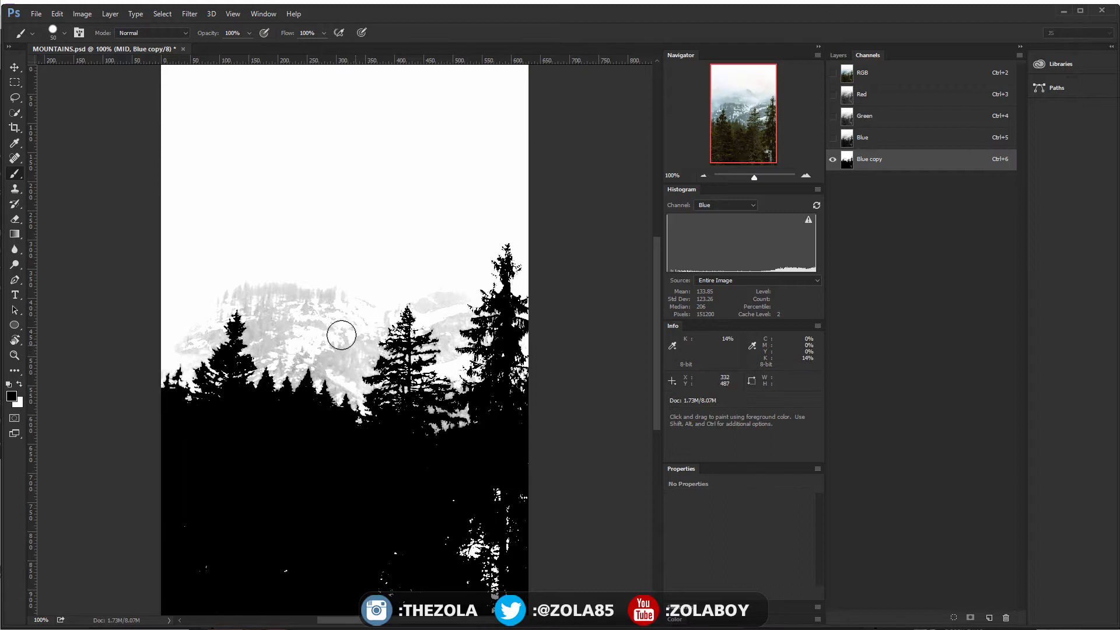
pyautogui.press('x')
pyautogui.moveTo(316, 315); pyautogui.dragTo(257, 291)
pyautogui.moveTo(164, 326)
pyautogui.mouseDown()
pyautogui.moveTo(190, 328)
pyautogui.moveTo(194, 349)
pyautogui.moveTo(204, 334)
pyautogui.moveTo(220, 335)
pyautogui.moveTo(234, 292)
pyautogui.moveTo(255, 305)
pyautogui.moveTo(275, 351)
pyautogui.moveTo(311, 283)
pyautogui.moveTo(342, 341)
pyautogui.mouseUp()
pyautogui.moveTo(361, 363)
pyautogui.mouseDown()
pyautogui.moveTo(365, 335)
pyautogui.moveTo(332, 303)
pyautogui.mouseUp()
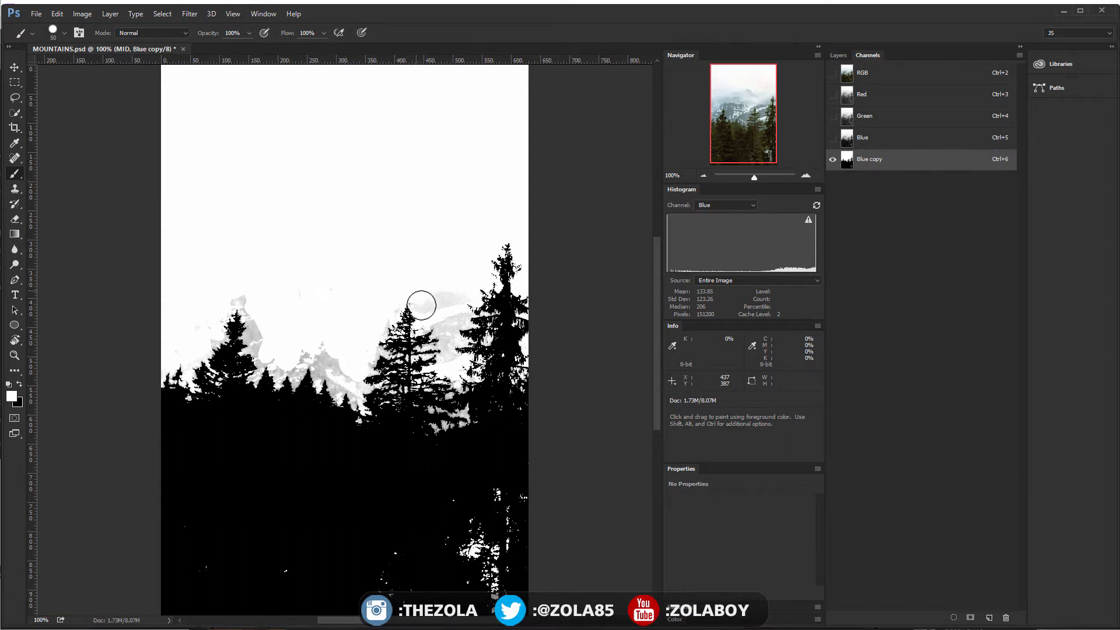
pyautogui.moveTo(417, 302)
pyautogui.mouseDown()
pyautogui.moveTo(439, 305)
pyautogui.moveTo(432, 292)
pyautogui.moveTo(462, 301)
pyautogui.moveTo(447, 293)
pyautogui.moveTo(450, 363)
pyautogui.moveTo(469, 354)
pyautogui.moveTo(451, 321)
pyautogui.moveTo(465, 323)
pyautogui.moveTo(417, 315)
pyautogui.moveTo(425, 330)
pyautogui.moveTo(448, 326)
pyautogui.moveTo(432, 330)
pyautogui.moveTo(435, 347)
pyautogui.moveTo(449, 341)
pyautogui.moveTo(435, 359)
pyautogui.moveTo(448, 357)
pyautogui.mouseUp()
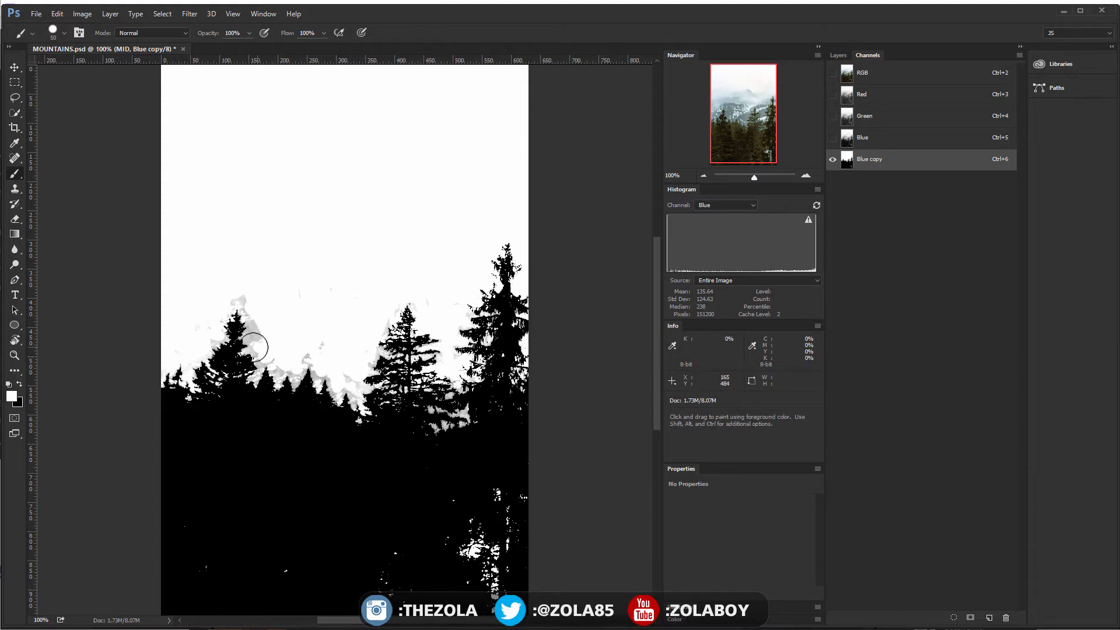
pyautogui.moveTo(258, 329)
pyautogui.mouseDown()
pyautogui.moveTo(238, 298)
pyautogui.moveTo(226, 308)
pyautogui.moveTo(237, 301)
pyautogui.moveTo(265, 342)
pyautogui.moveTo(310, 356)
pyautogui.moveTo(294, 279)
pyautogui.moveTo(331, 284)
pyautogui.moveTo(321, 347)
pyautogui.moveTo(357, 322)
pyautogui.mouseUp()
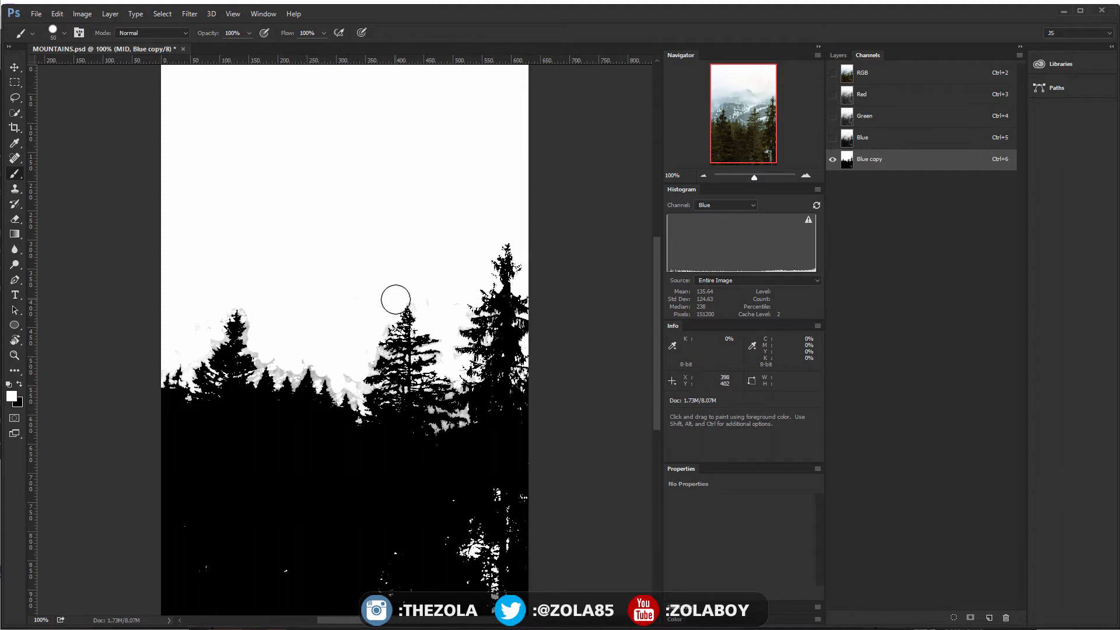
# Step: Clean up the Blue copy channel with Levels input values 0, 0.32 and 201
pyautogui.hotkey('ctrl', 'l')
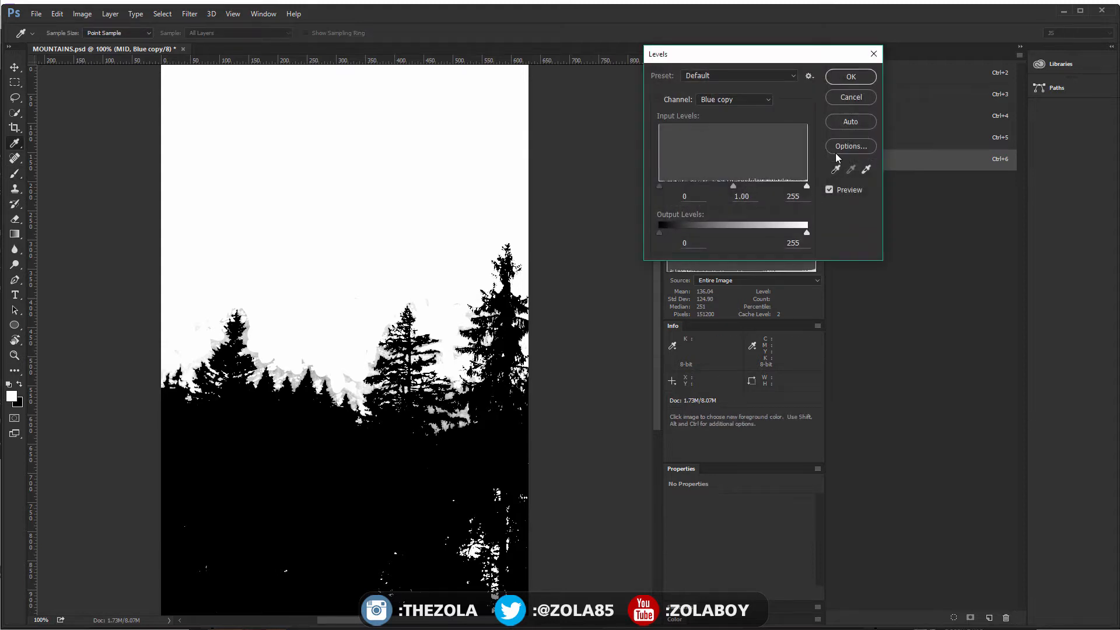
pyautogui.moveTo(733, 187)
pyautogui.mouseDown()
pyautogui.moveTo(696, 186)
pyautogui.moveTo(735, 187)
pyautogui.mouseUp()
pyautogui.moveTo(809, 187); pyautogui.dragTo(751, 185)
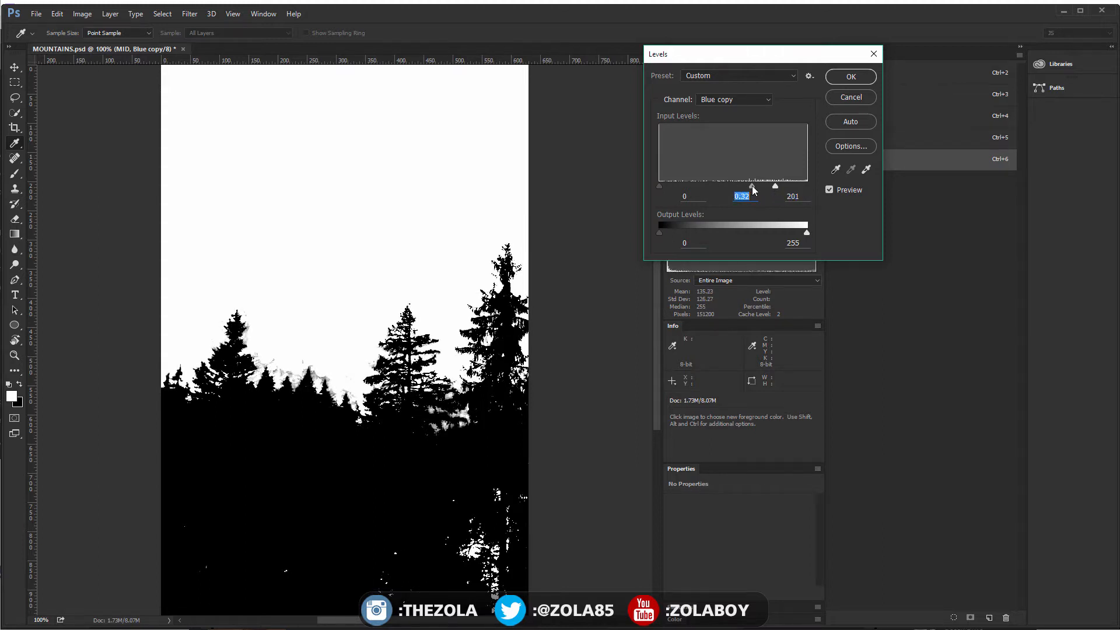
pyautogui.click(850, 77)
# Step: Load the Blue copy channel as a selection, return to RGB and add it to MID as an inverted layer mask
pyautogui.press('b')
pyautogui.keyDown('ctrl'); pyautogui.click(861, 163); pyautogui.keyUp('ctrl')
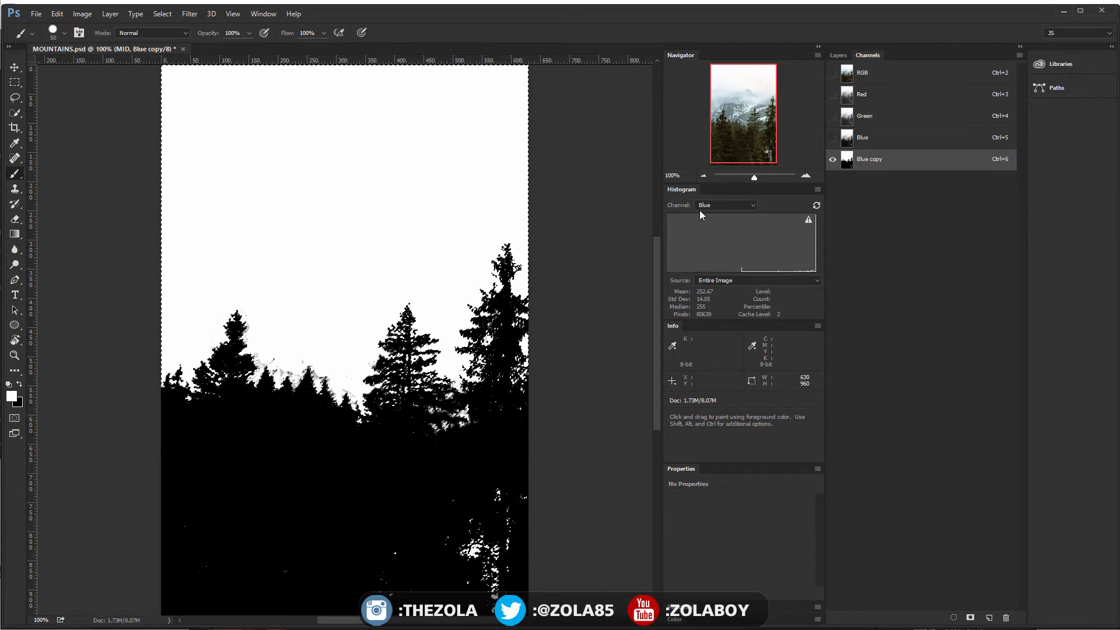
pyautogui.click(848, 72)
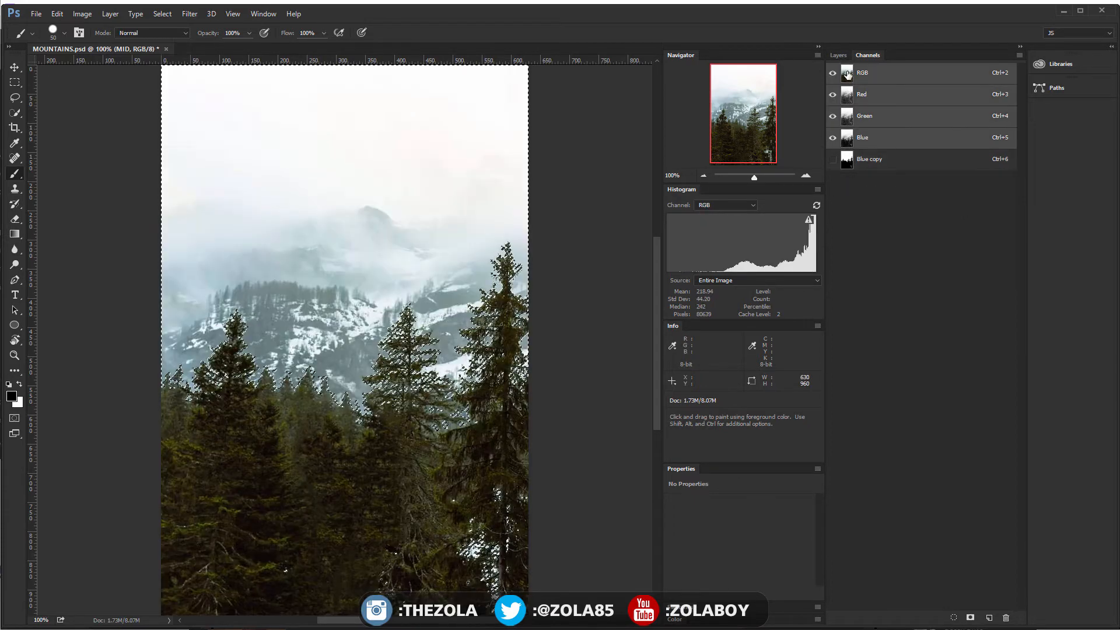
pyautogui.click(837, 53)
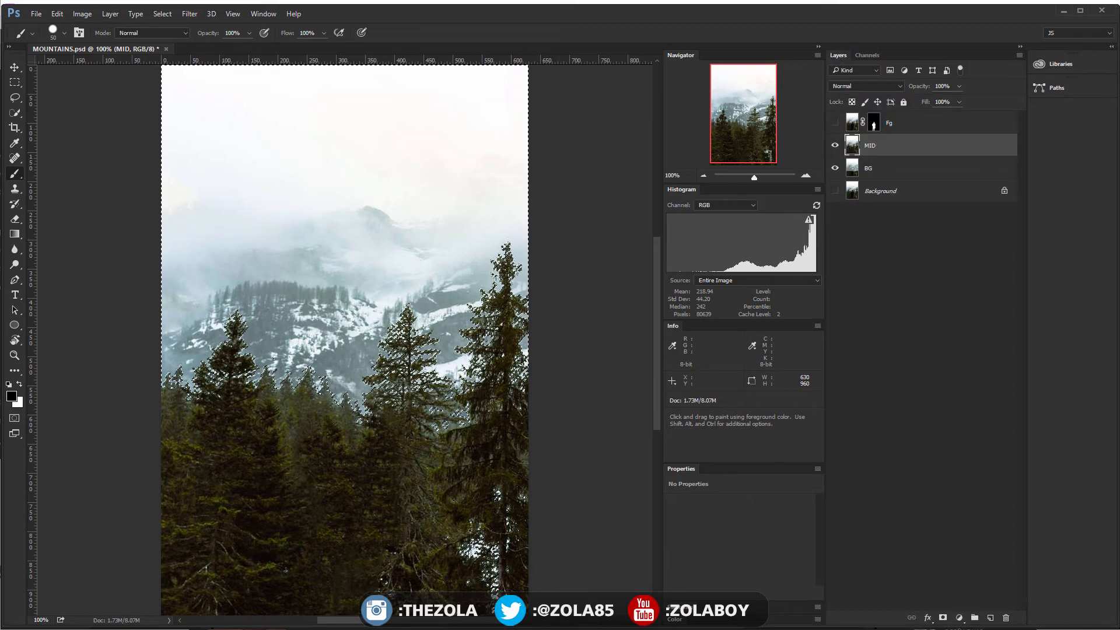
pyautogui.click(944, 619)
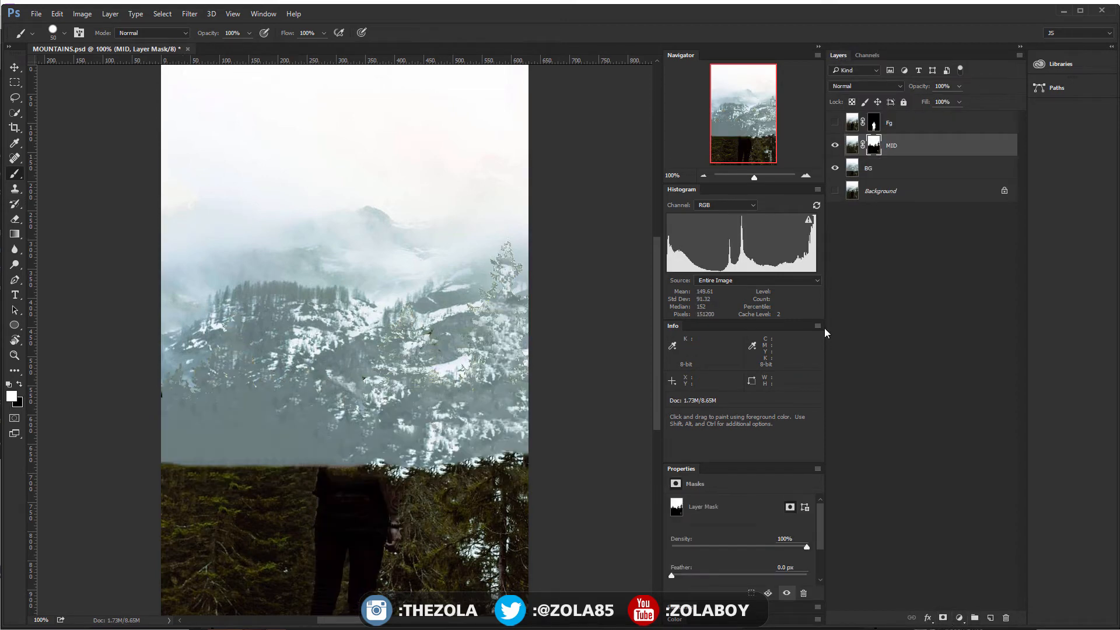
pyautogui.hotkey('ctrl', 'i')
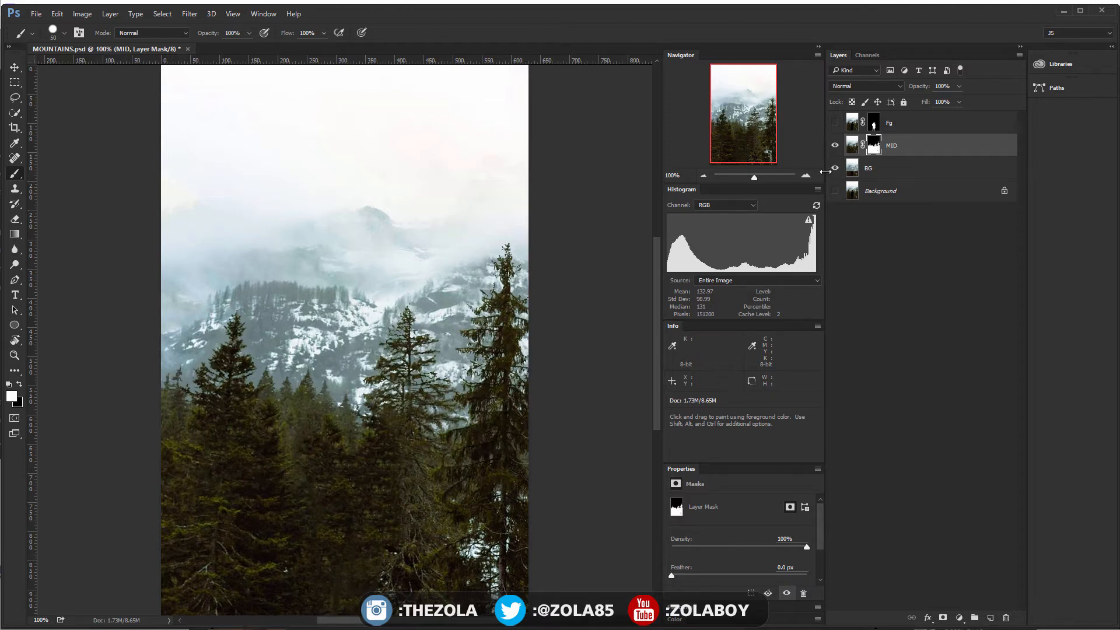
# Step: Check the masked trees by switching MID's visibility off and on, leaving MID visible
pyautogui.click(836, 145)
pyautogui.click(835, 145)
pyautogui.click(835, 144)
pyautogui.click(836, 143)
# Step: Open Refine Mask for MID's layer mask
pyautogui.hotkey('ctrl', 'alt', 'r')
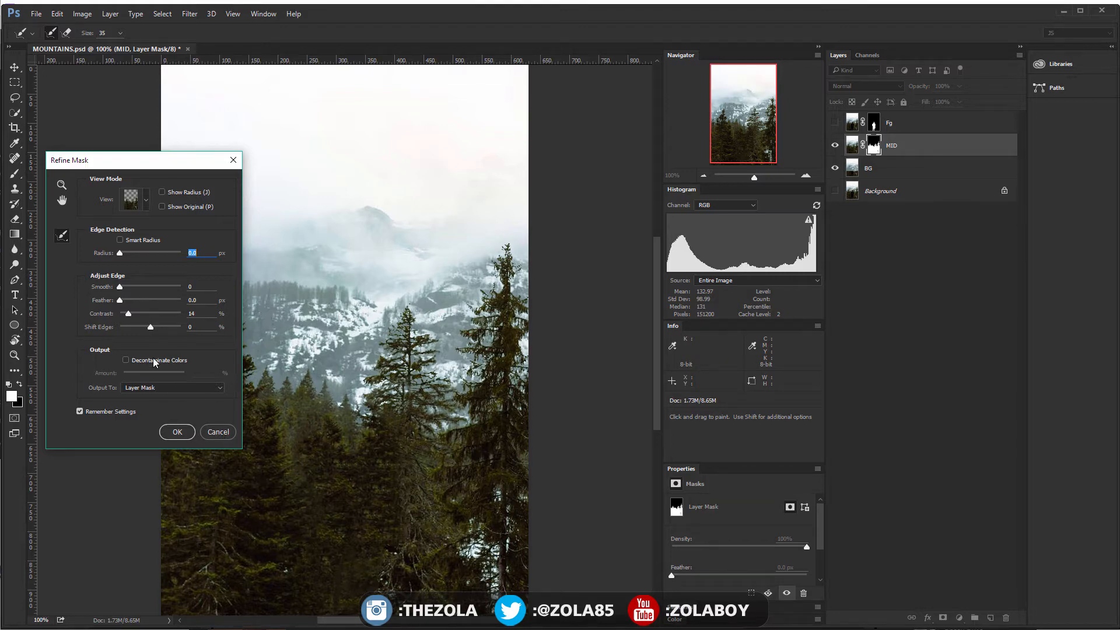
# Step: Refine the MID layer's mask with a 1.1 px feather and 18% contrast, and show the Fg layer again
pyautogui.moveTo(120, 300); pyautogui.dragTo(127, 299)
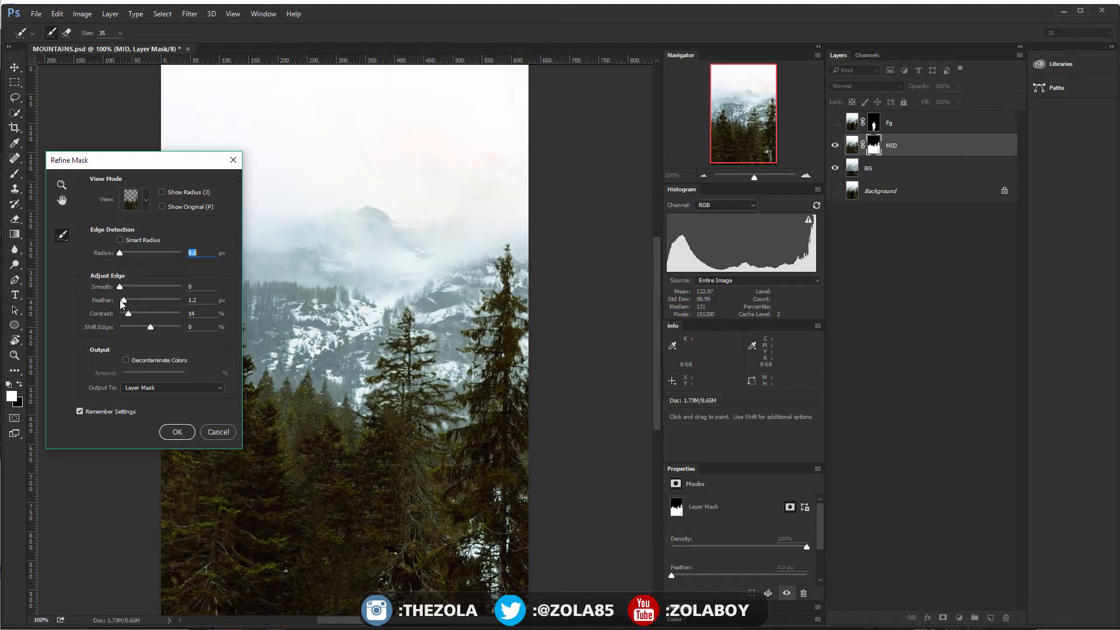
pyautogui.click(121, 300)
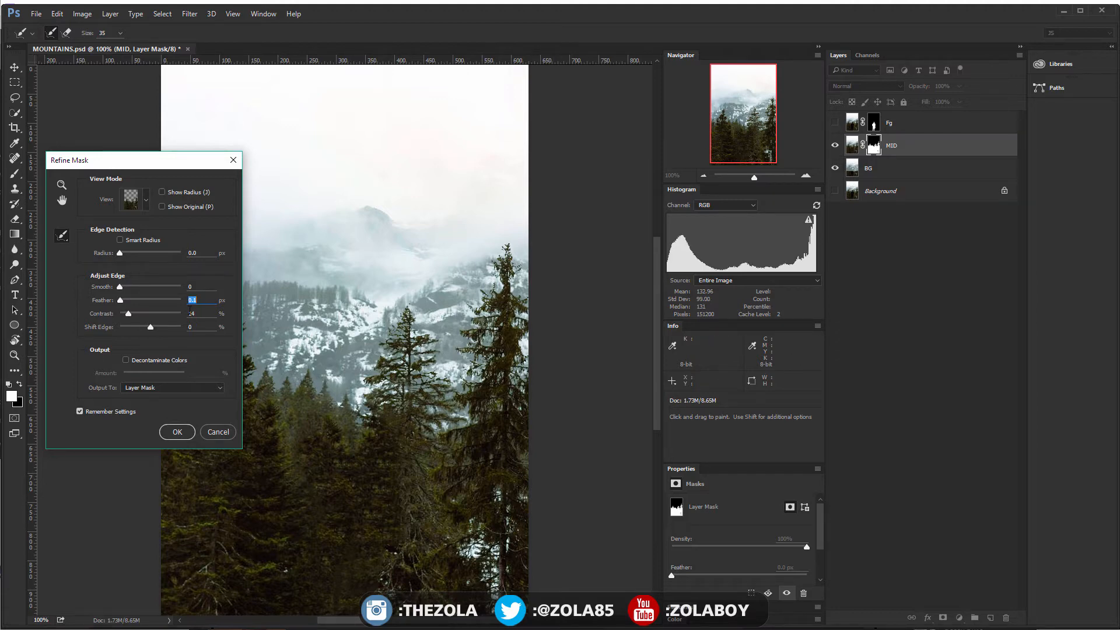
pyautogui.press('Up')
pyautogui.press('Up')
pyautogui.hotkey('shift', 'Up')
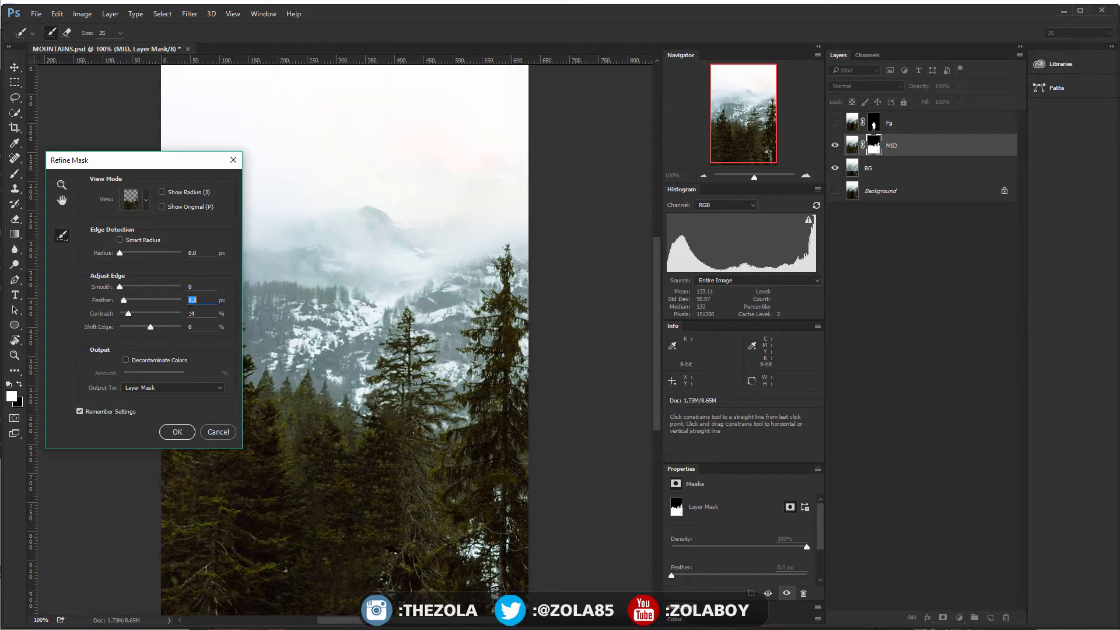
pyautogui.press('Up')
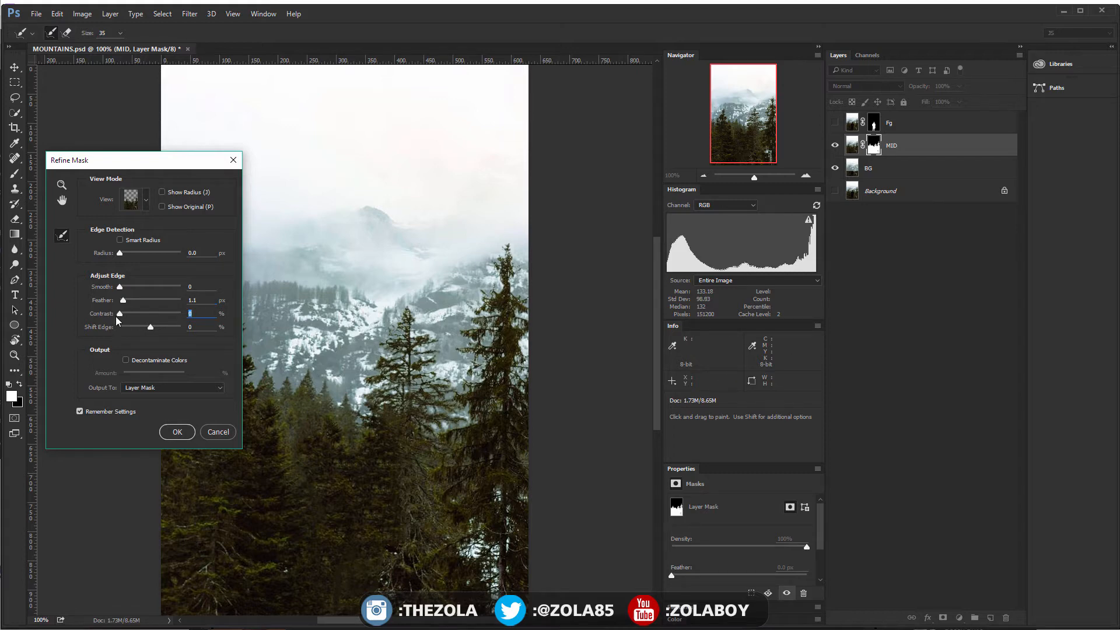
pyautogui.moveTo(116, 316); pyautogui.dragTo(131, 314)
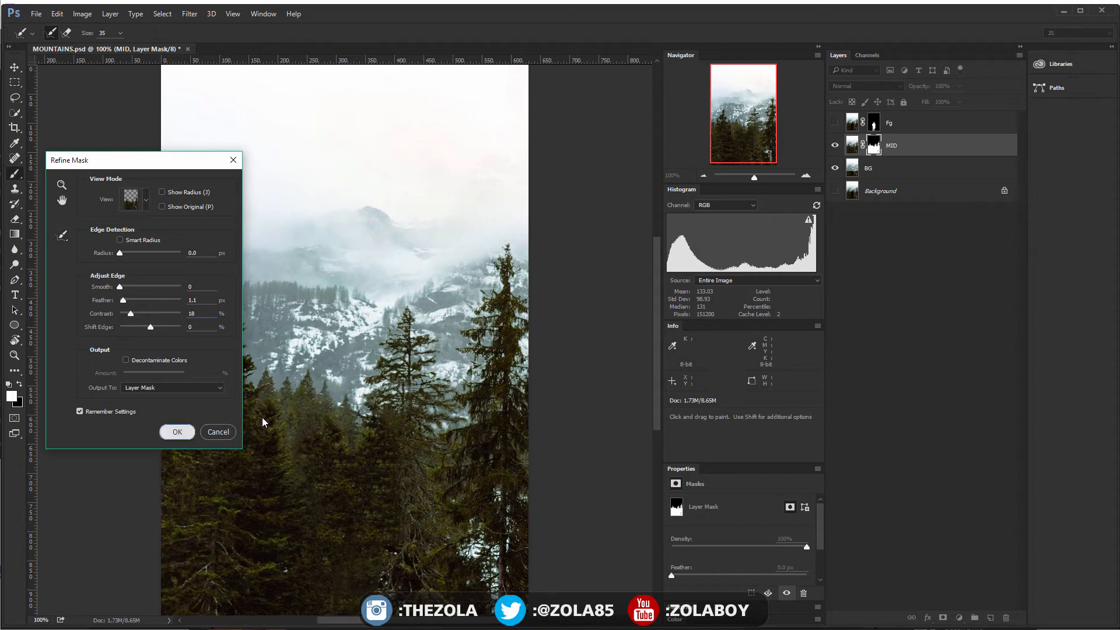
pyautogui.click(177, 432)
pyautogui.click(835, 123)
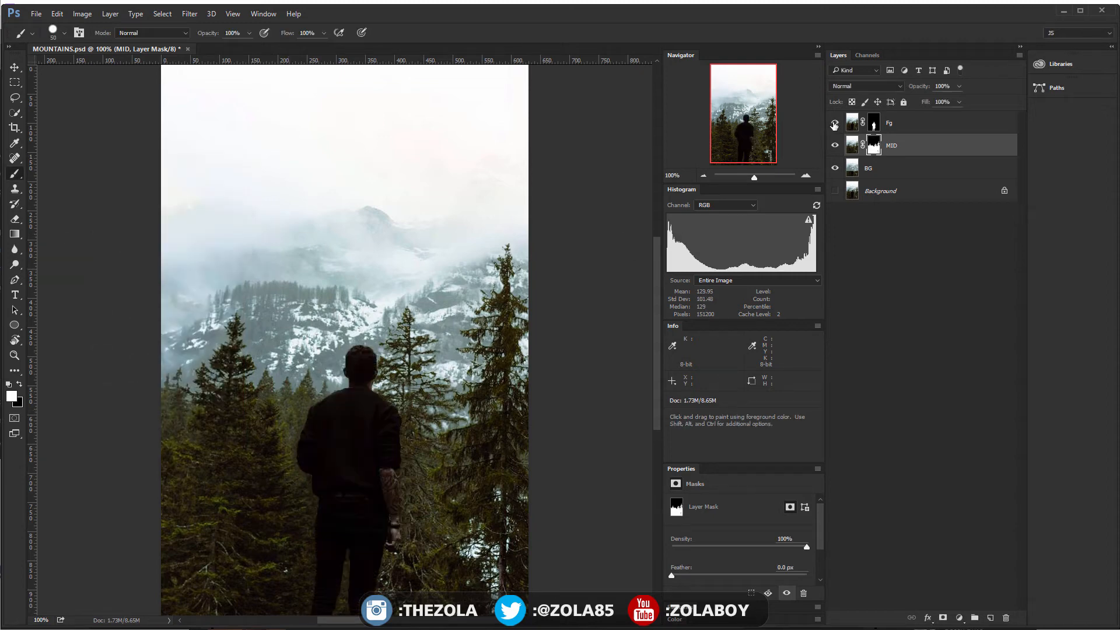
# Step: Isolate the Fg, MID and BG layers in turn to inspect each cutout on its own
pyautogui.keyDown('alt'); pyautogui.click(834, 123); pyautogui.keyUp('alt')
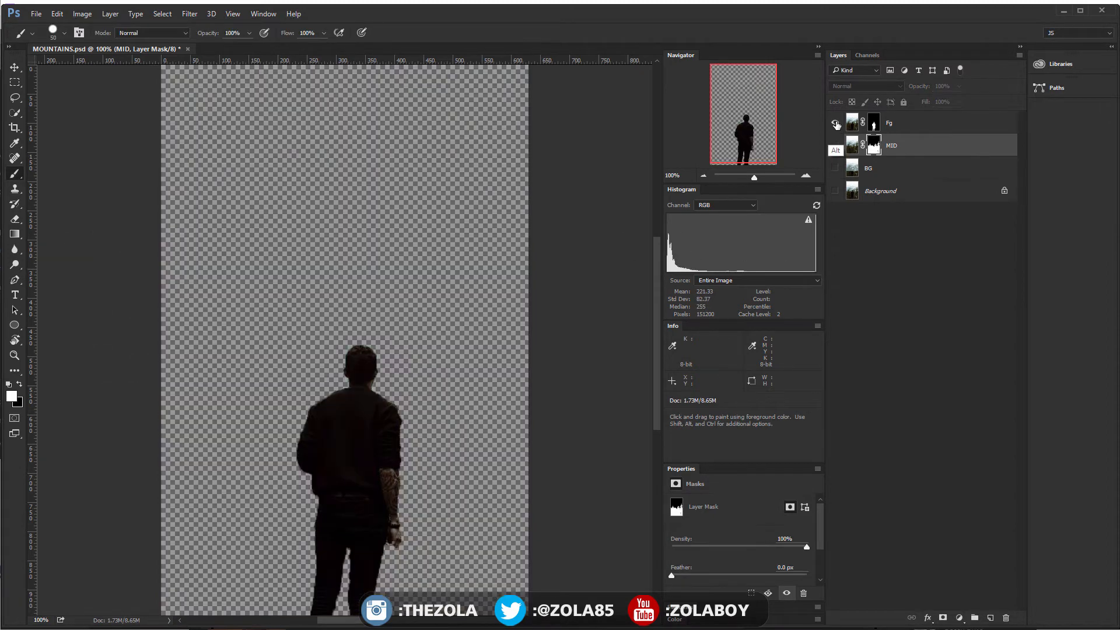
pyautogui.keyDown('alt'); pyautogui.click(835, 124); pyautogui.keyUp('alt')
pyautogui.keyDown('alt'); pyautogui.click(834, 146); pyautogui.keyUp('alt')
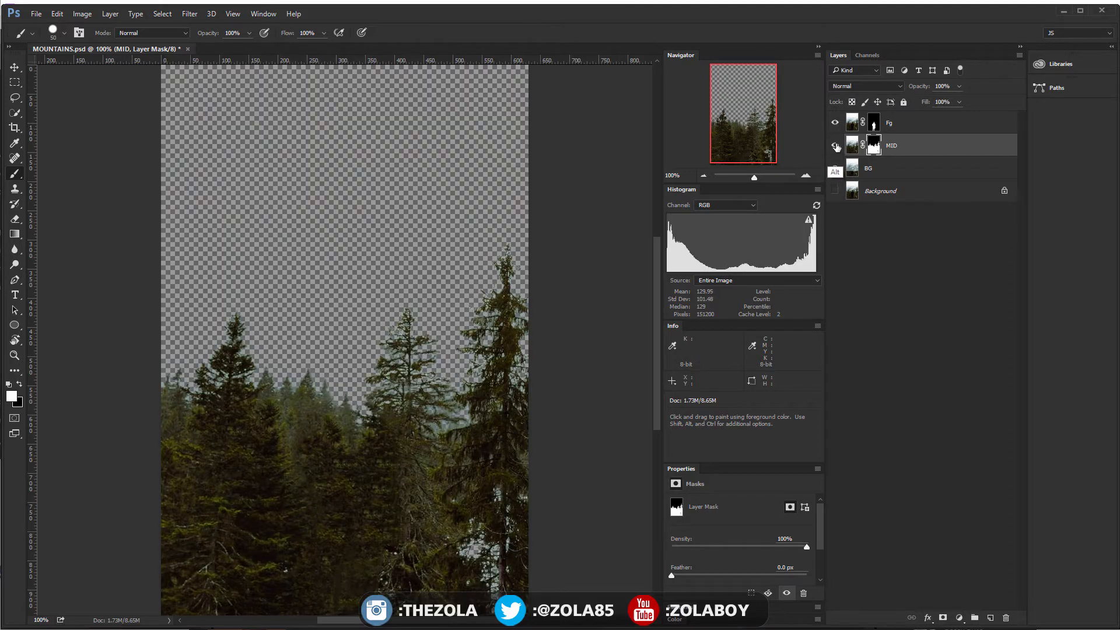
pyautogui.keyDown('alt'); pyautogui.click(835, 146); pyautogui.keyUp('alt')
pyautogui.keyDown('alt'); pyautogui.click(834, 169); pyautogui.keyUp('alt')
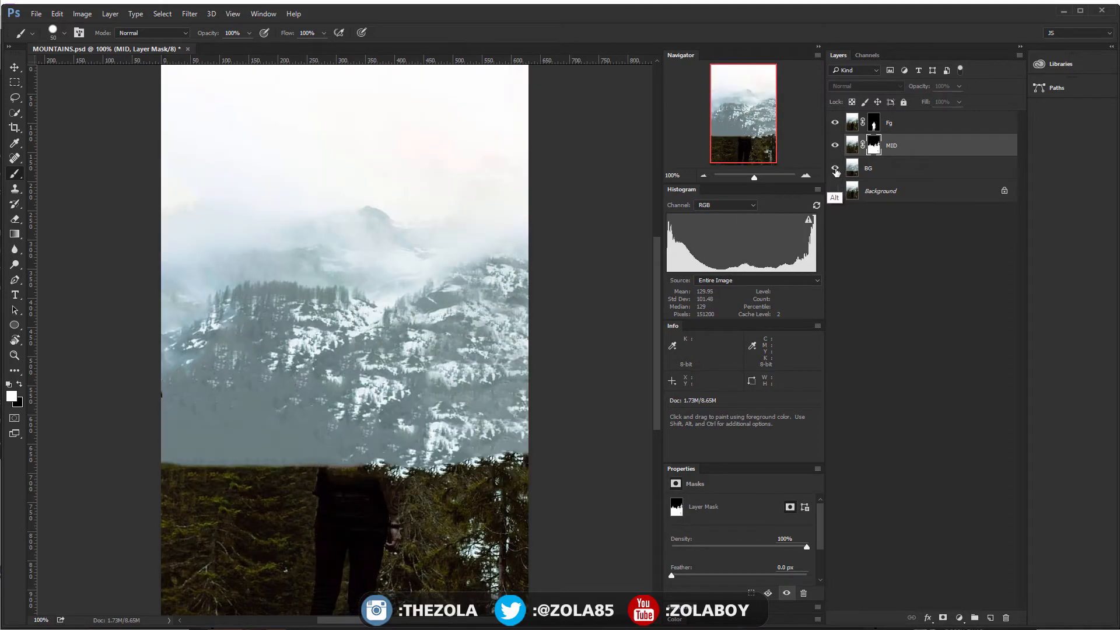
pyautogui.keyDown('alt'); pyautogui.click(835, 169); pyautogui.keyUp('alt')
pyautogui.keyDown('alt'); pyautogui.click(835, 146); pyautogui.keyUp('alt')
pyautogui.keyDown('alt'); pyautogui.click(836, 147); pyautogui.keyUp('alt')
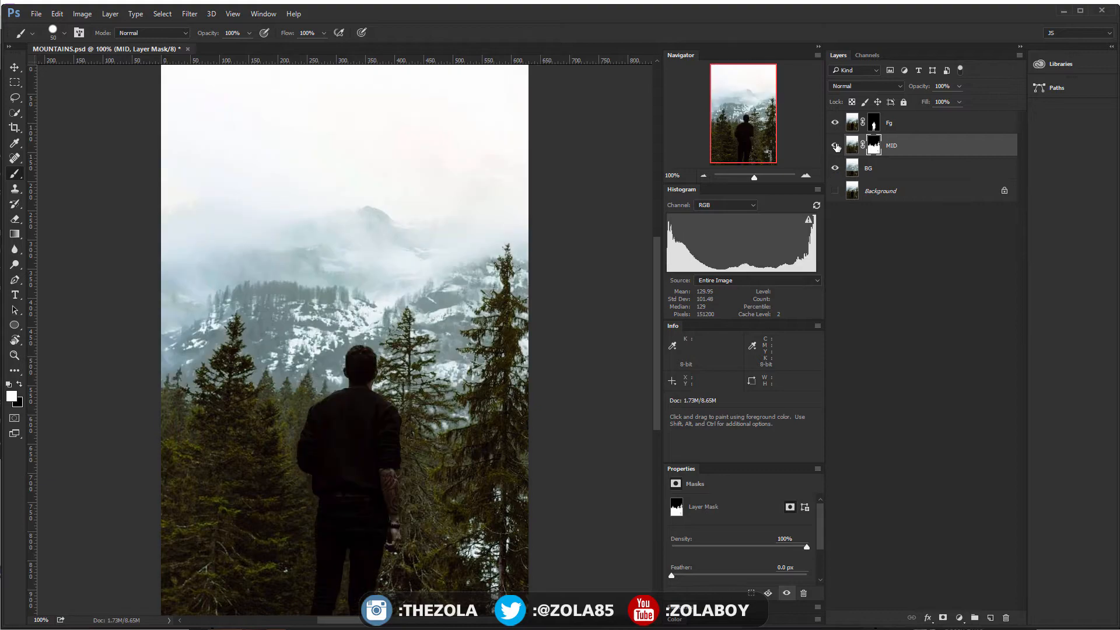
# Step: Switch to After Effects and bring MOUNTAINS.psd into the project to start its import
pyautogui.hotkey('alt', 'Tab')
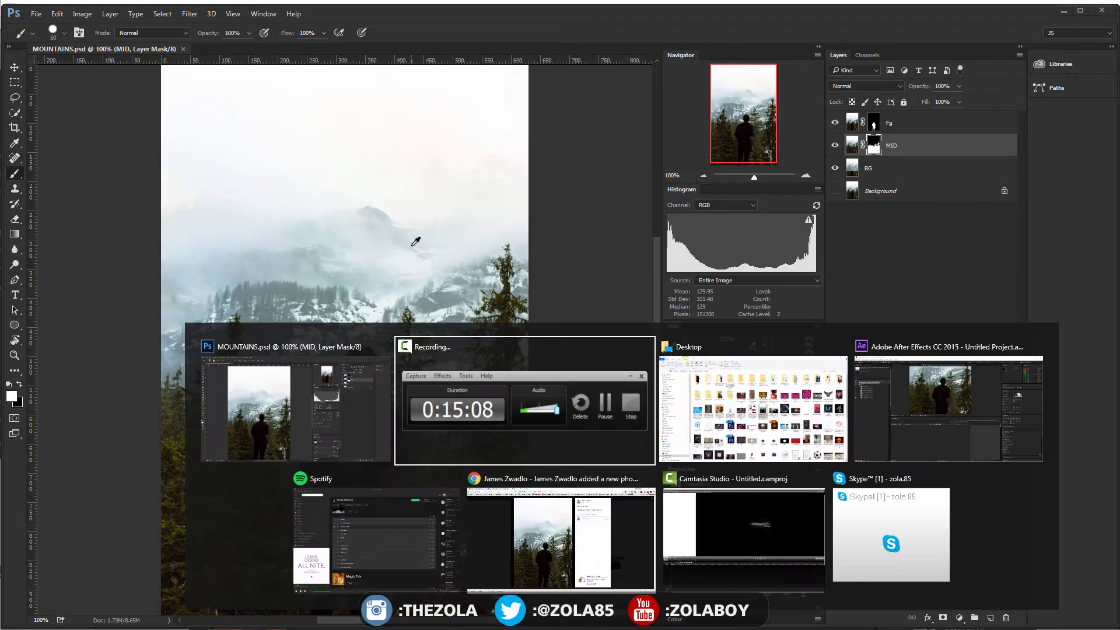
pyautogui.hotkey('alt', 'Tab')
pyautogui.hotkey('alt', 'Tab')
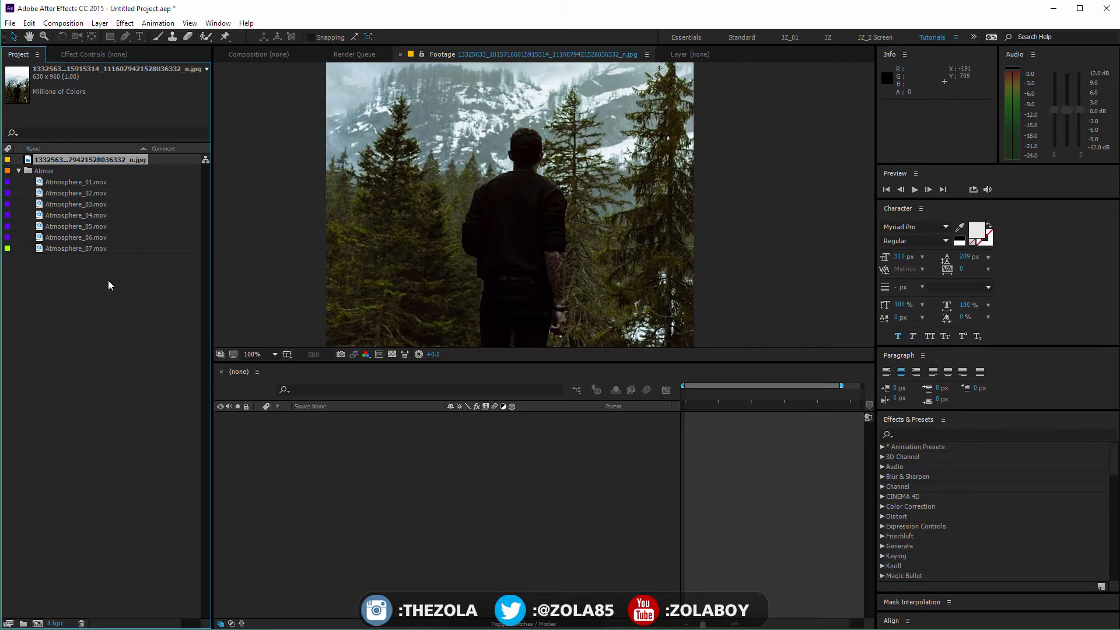
pyautogui.click(151, 416)
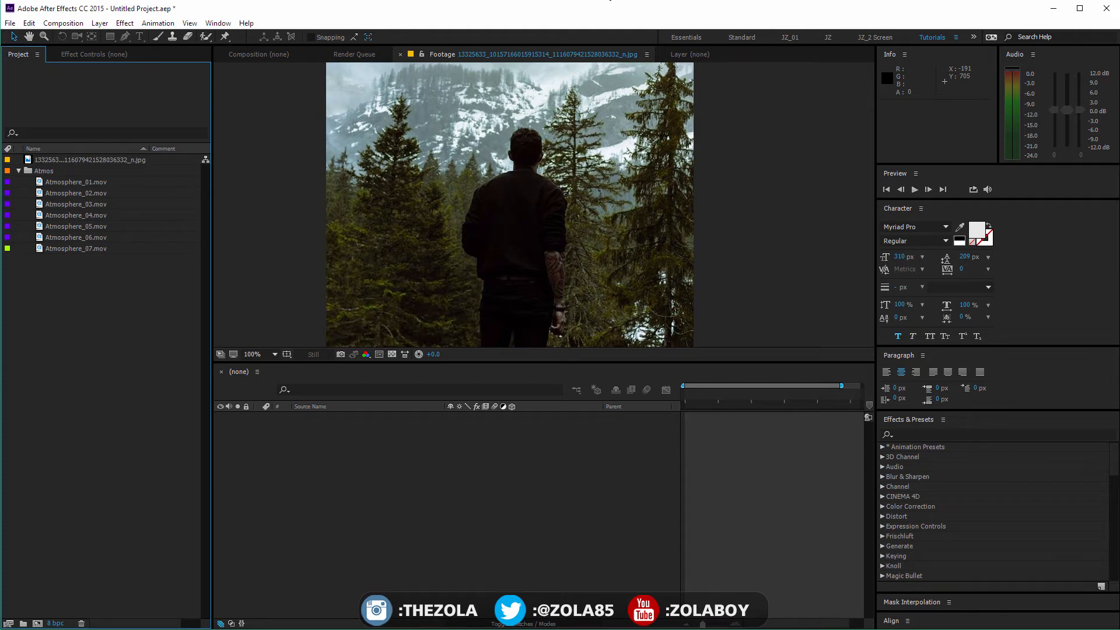
pyautogui.click(609, 0)
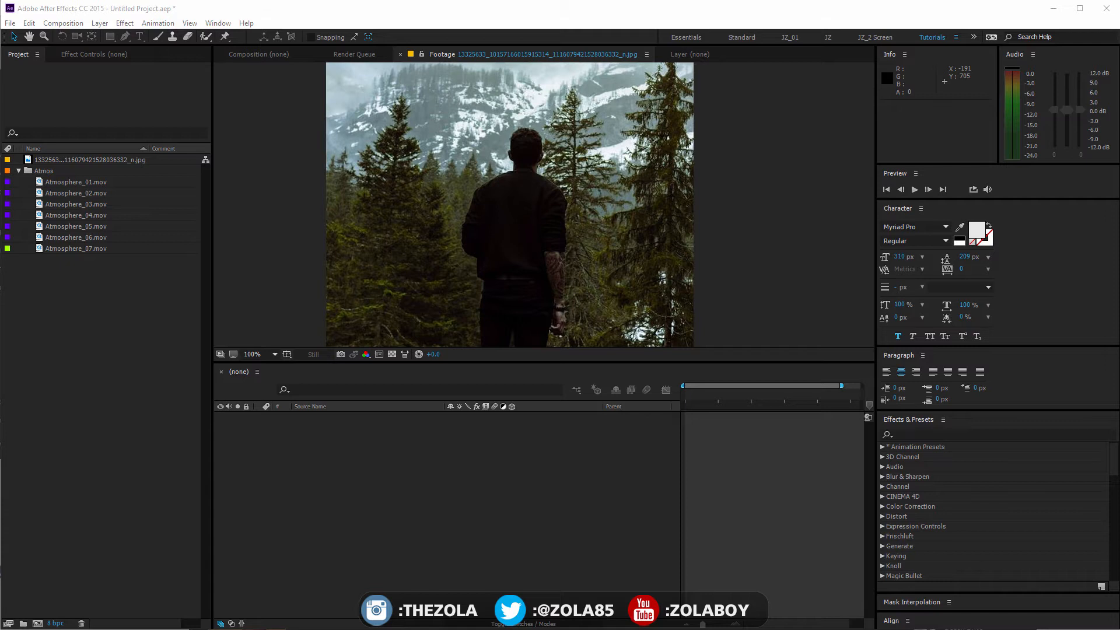
pyautogui.moveTo(778, 431); pyautogui.dragTo(120, 342)
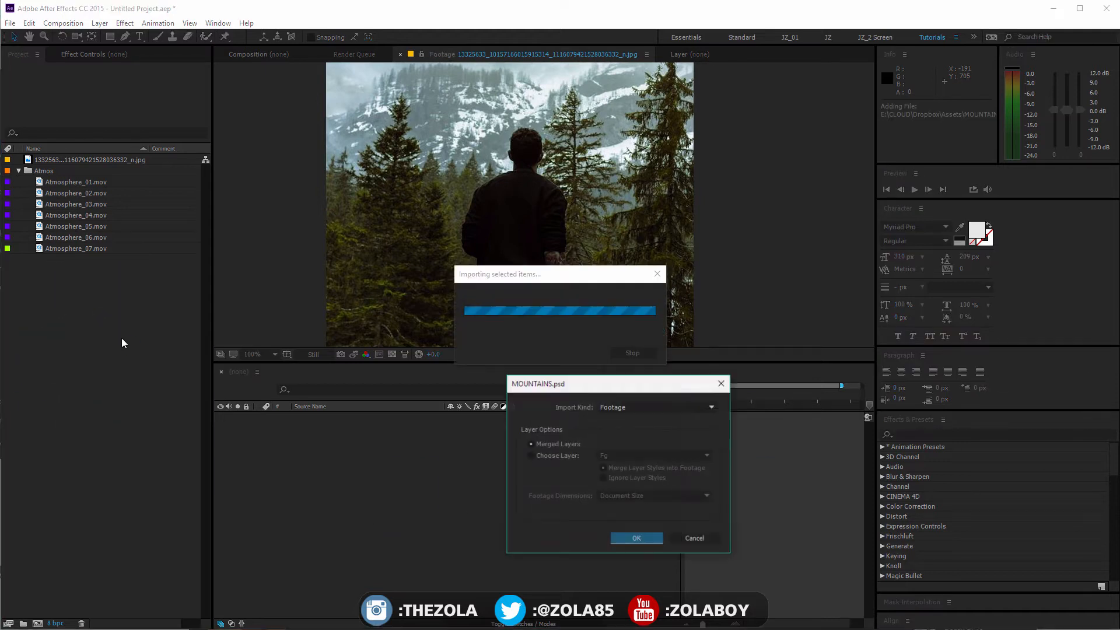
# Step: Import MOUNTAINS.psd as a Composition with editable layer styles
pyautogui.moveTo(622, 388); pyautogui.dragTo(322, 212)
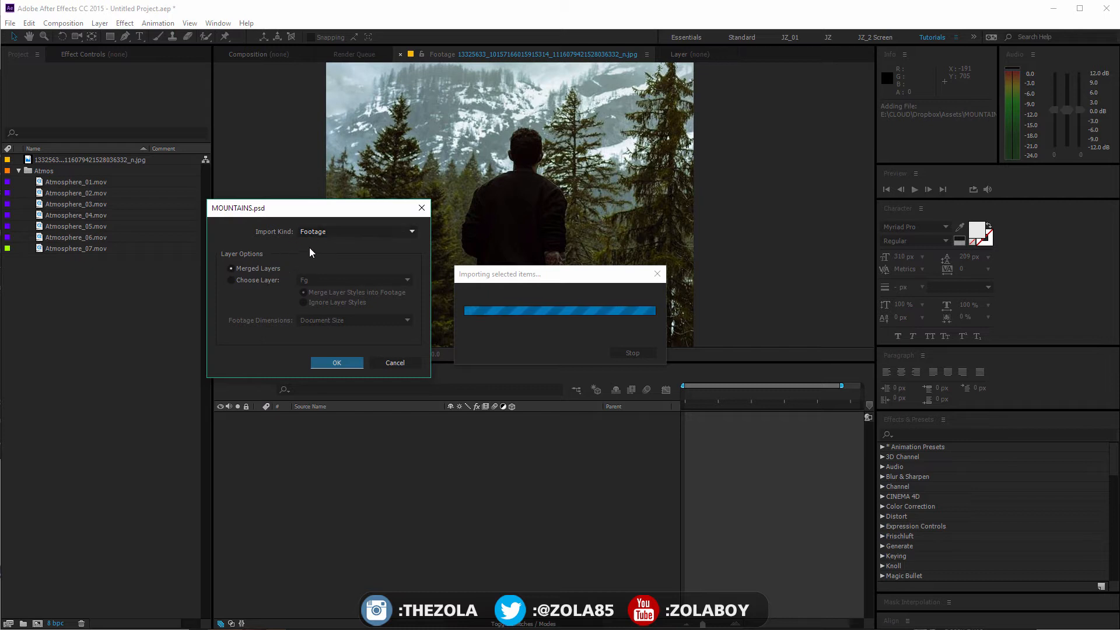
pyautogui.click(336, 233)
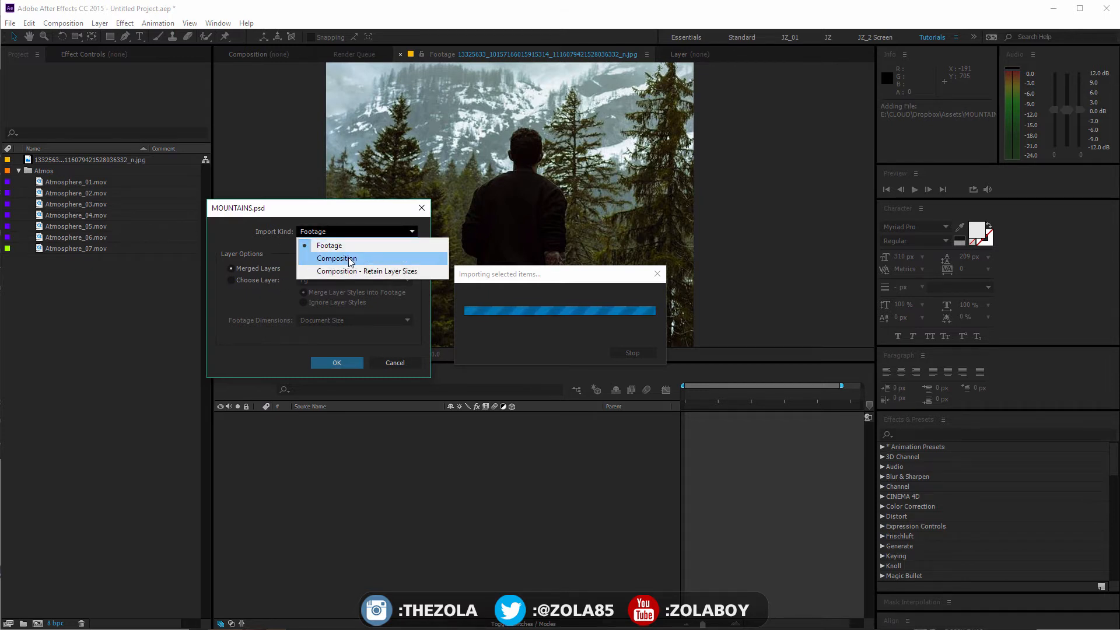
pyautogui.click(351, 258)
pyautogui.click(353, 234)
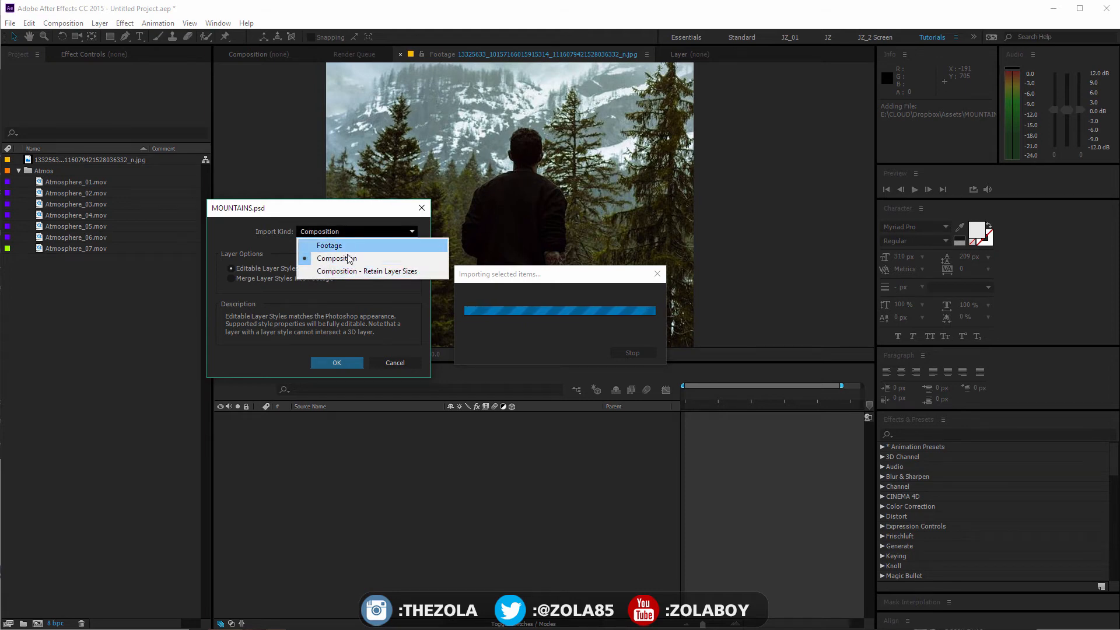
pyautogui.click(362, 255)
pyautogui.click(338, 362)
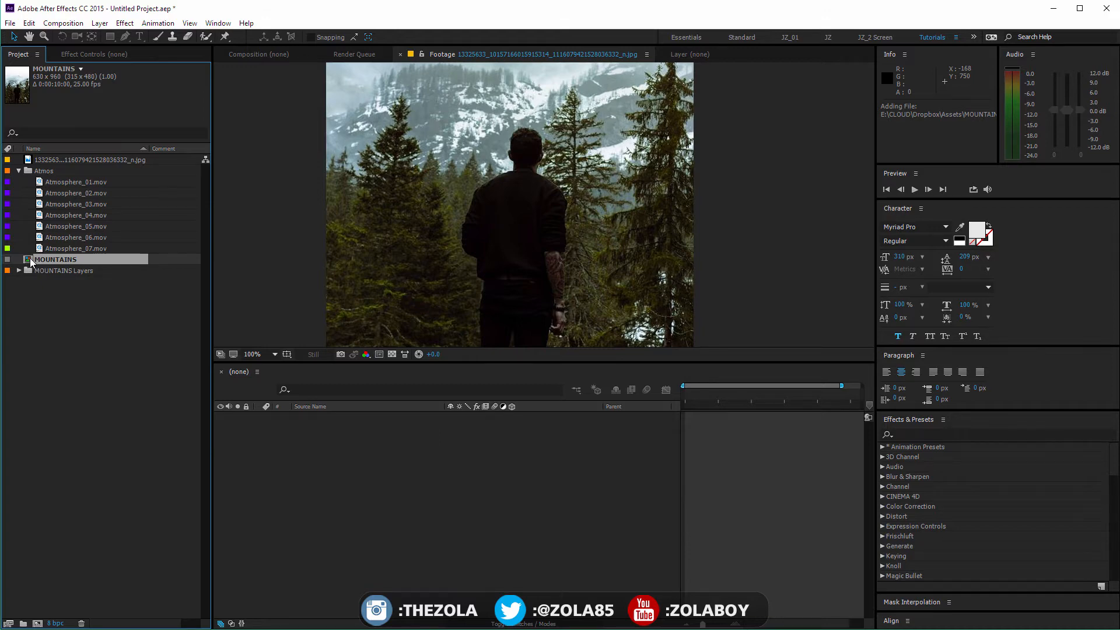
# Step: Open the MOUNTAINS composition and select its BG layer
pyautogui.doubleClick(31, 260)
pyautogui.click(345, 426)
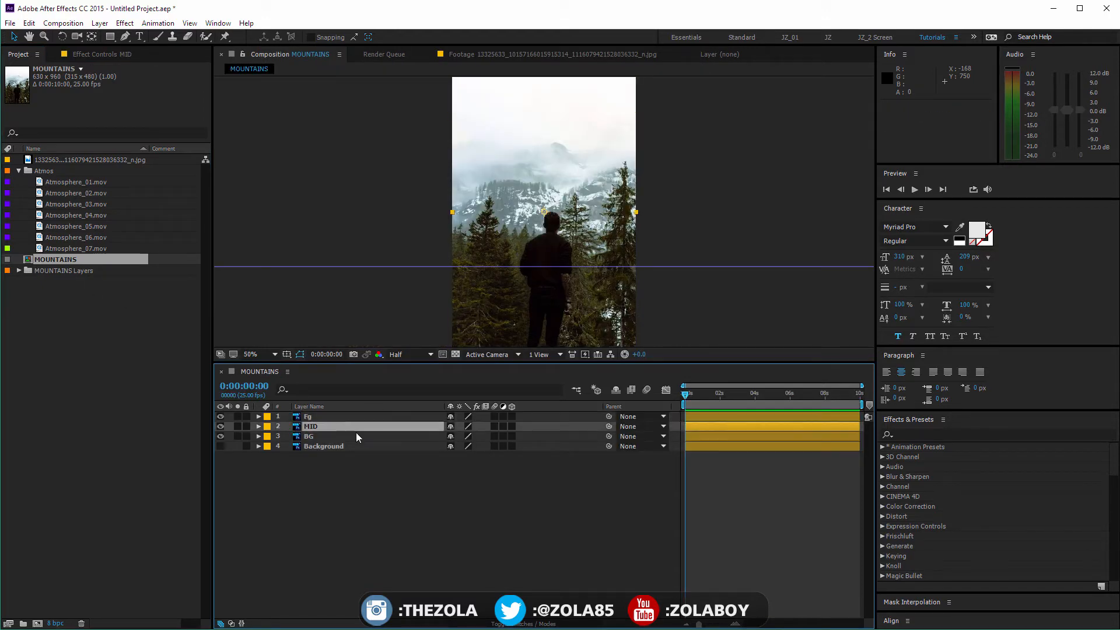
pyautogui.click(358, 437)
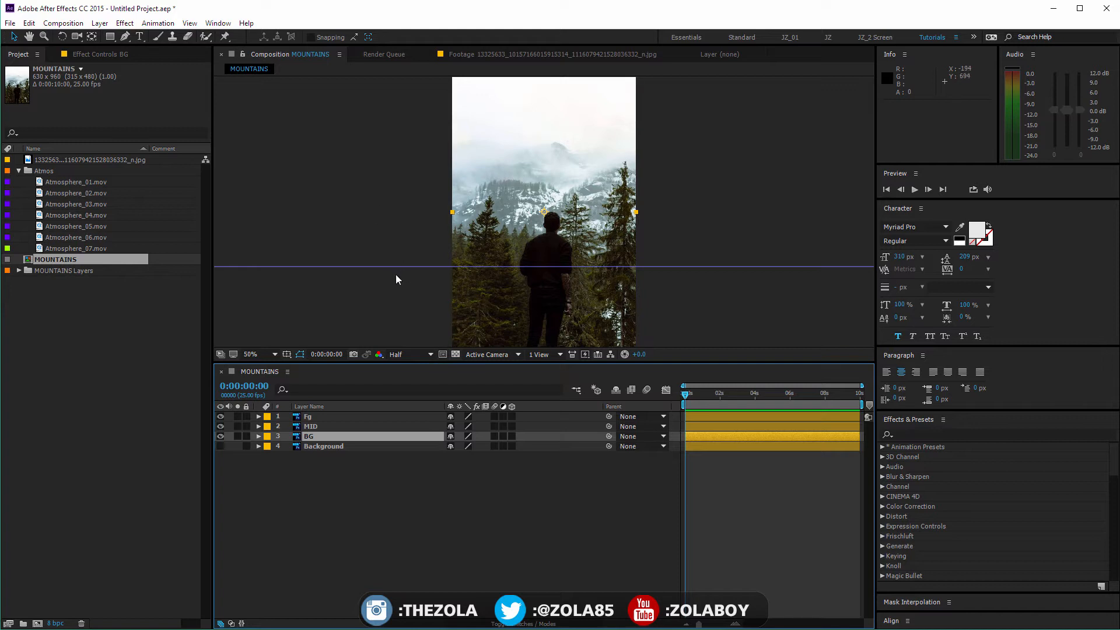
# Step: Clear the horizontal guide from the MOUNTAINS composition
pyautogui.moveTo(699, 267); pyautogui.dragTo(687, 238)
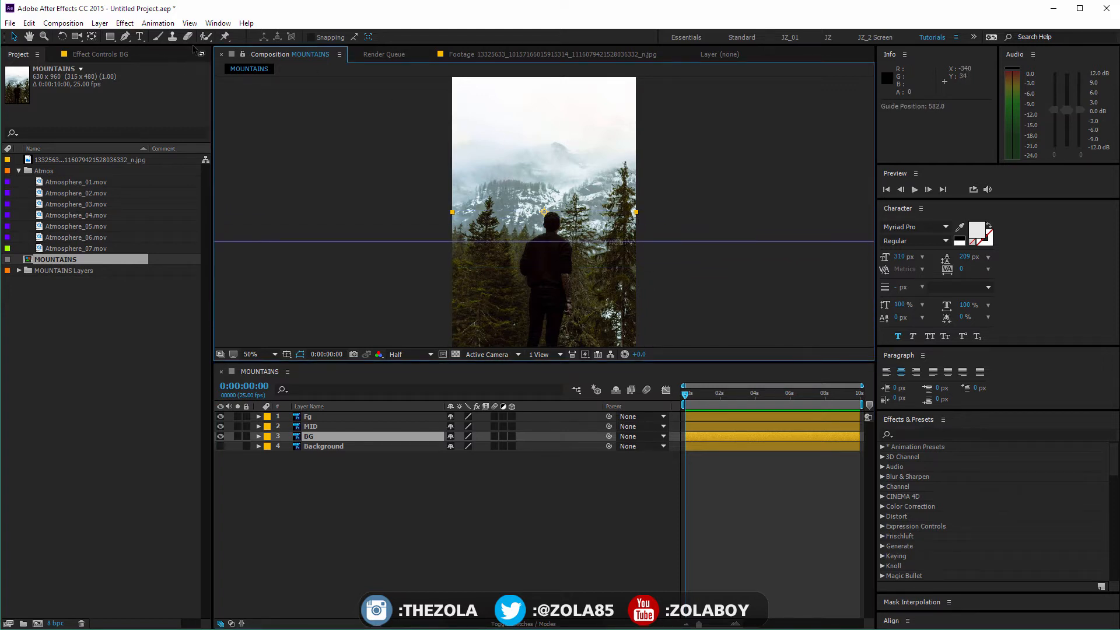
pyautogui.click(211, 24)
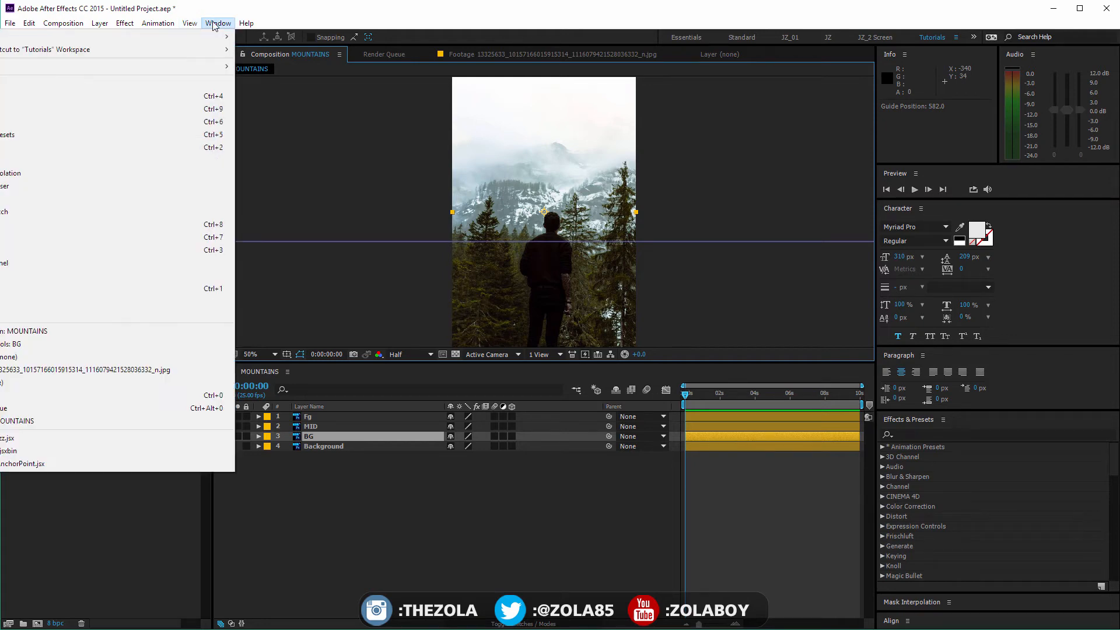
pyautogui.moveTo(156, 27)
pyautogui.moveTo(190, 23)
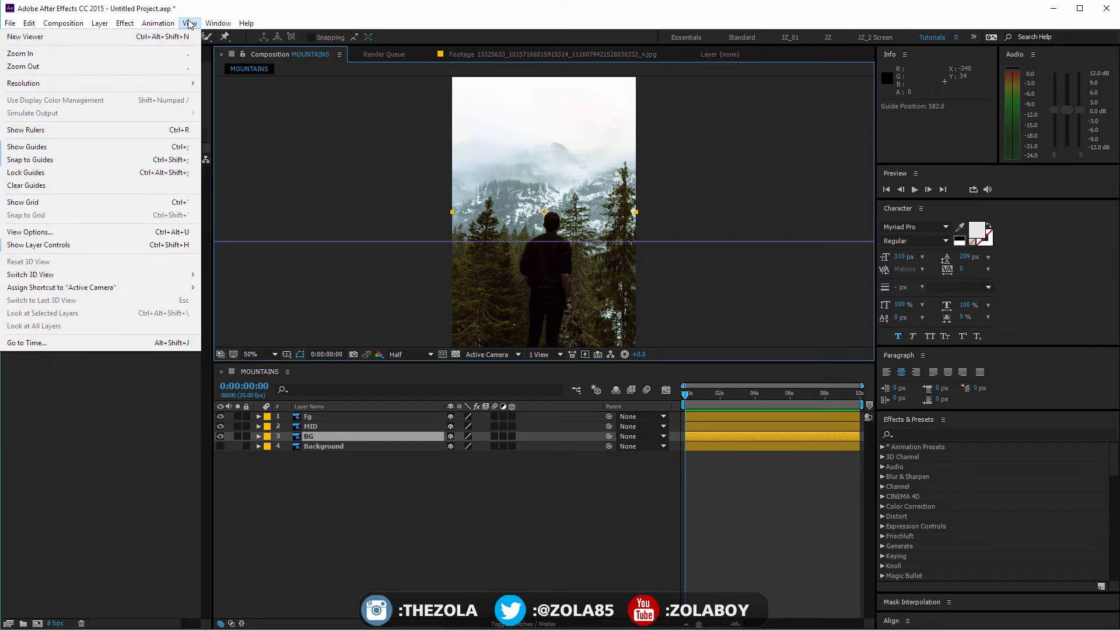
pyautogui.click(159, 185)
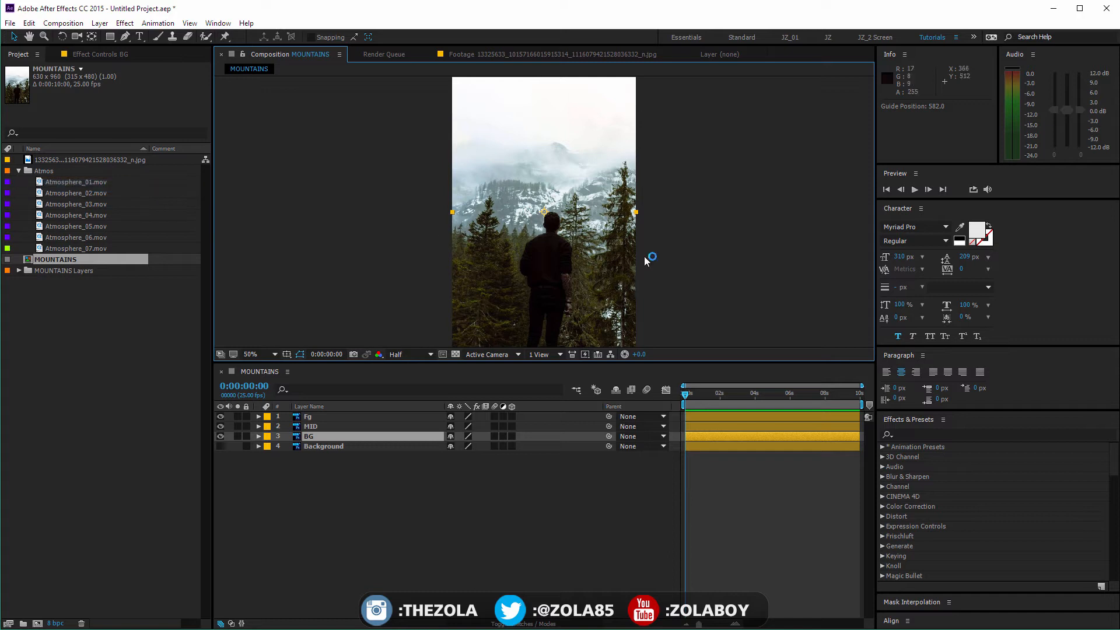
# Step: Display the composition at 100% magnification and Full resolution, with a taller viewer area above the timeline
pyautogui.press('.')
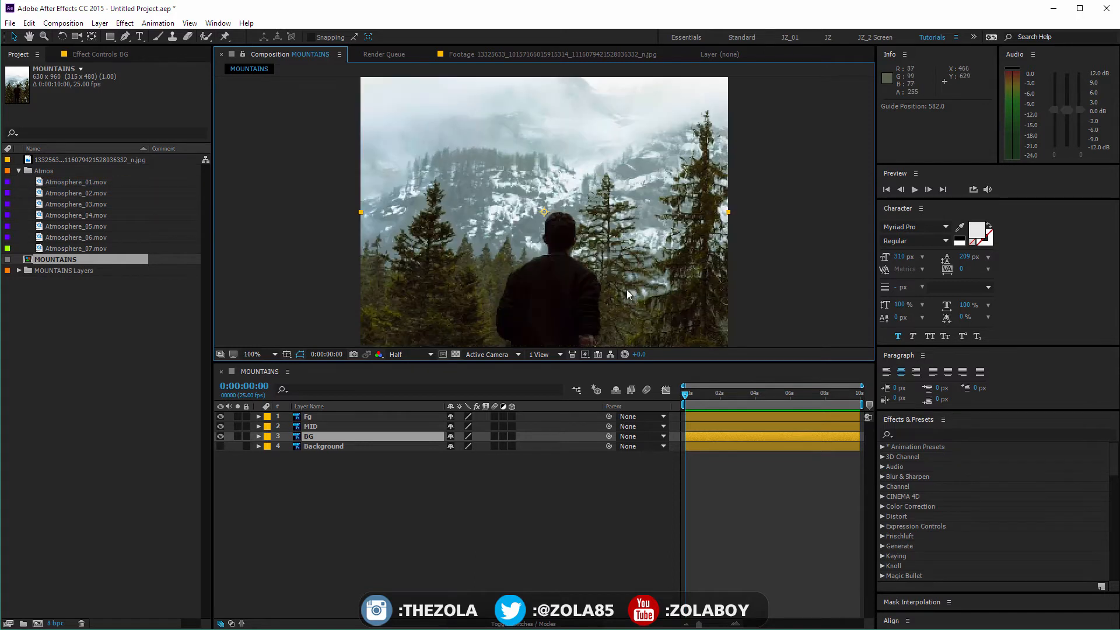
pyautogui.moveTo(620, 284); pyautogui.dragTo(589, 240)
pyautogui.click(408, 354)
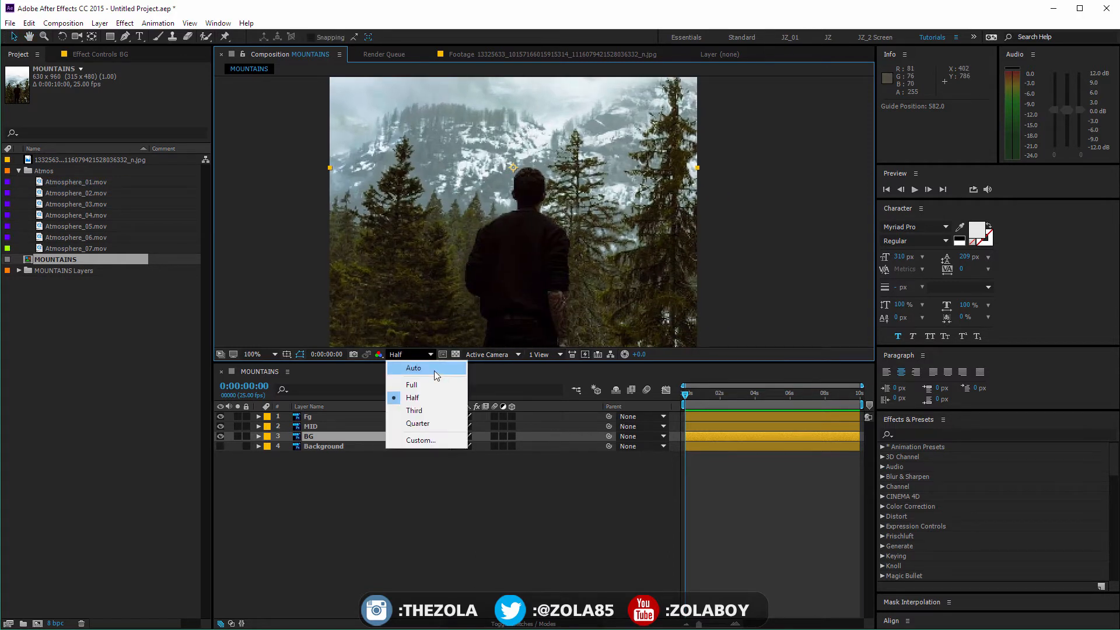
pyautogui.click(411, 385)
pyautogui.moveTo(494, 362); pyautogui.dragTo(523, 490)
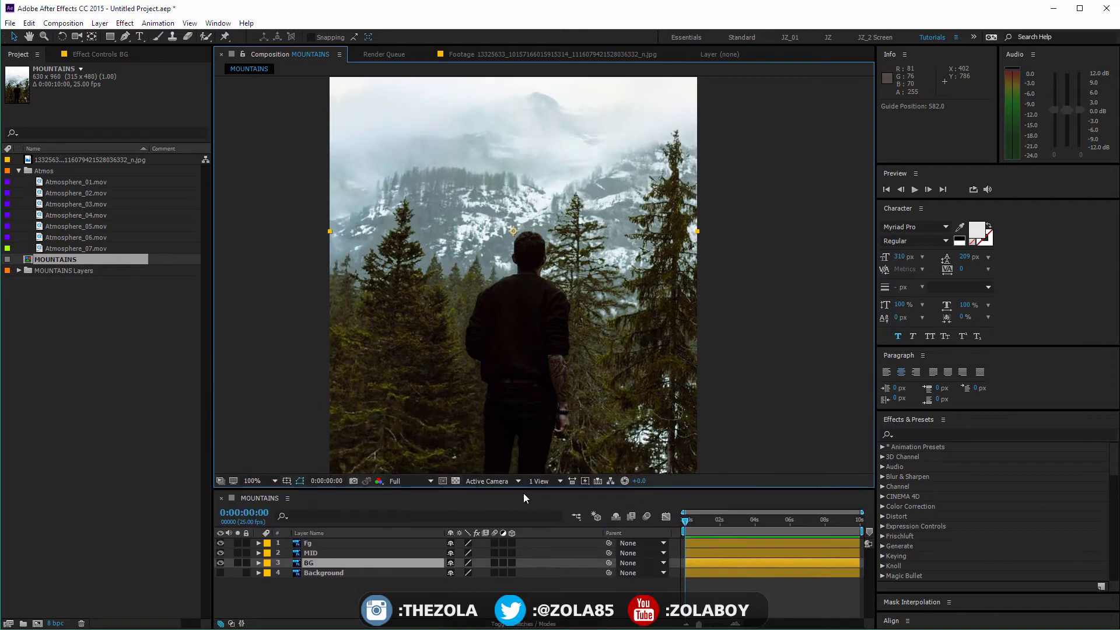
pyautogui.moveTo(550, 322)
pyautogui.mouseDown()
pyautogui.moveTo(545, 309)
pyautogui.moveTo(559, 315)
pyautogui.mouseUp()
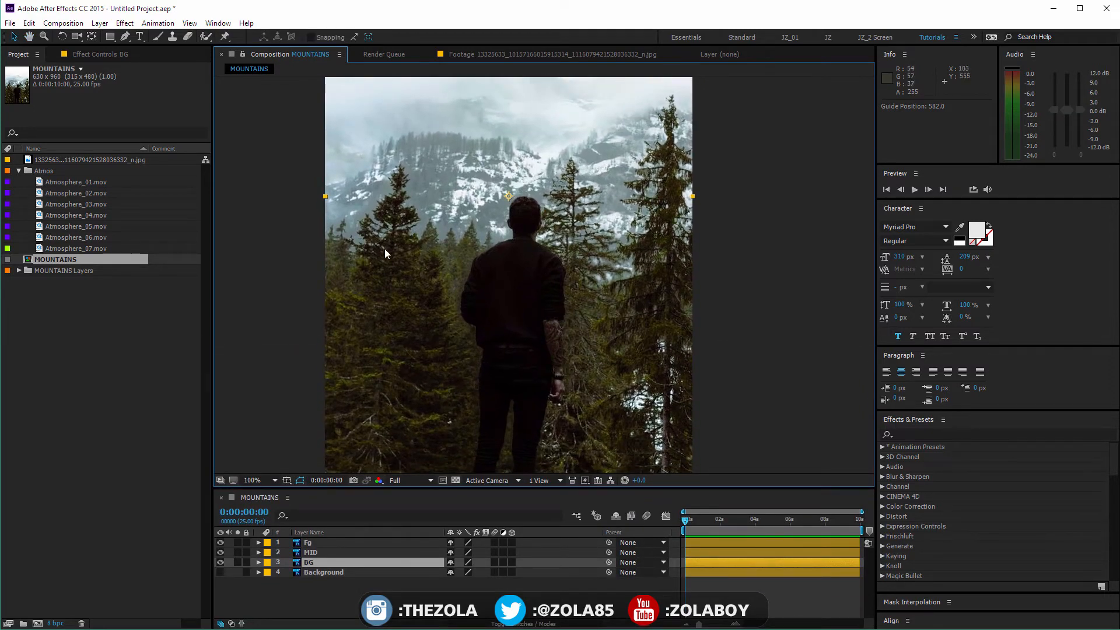
# Step: Switch to Photoshop and try painting a brush stroke across the mountains on the MID layer's image
pyautogui.hotkey('alt', 'Tab')
pyautogui.press('Tab')
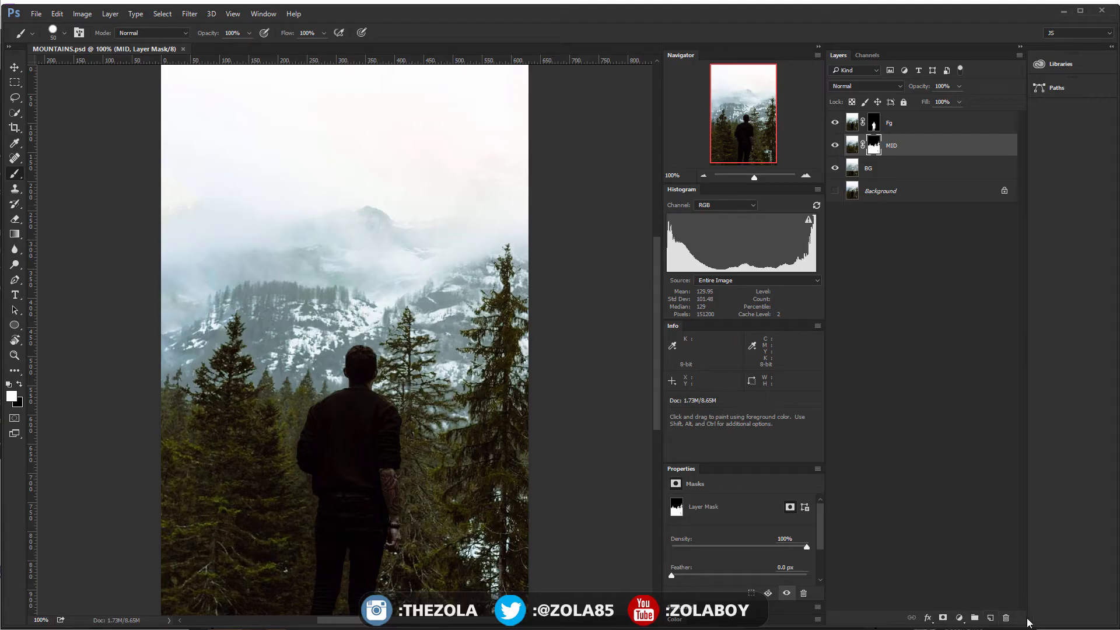
pyautogui.click(852, 147)
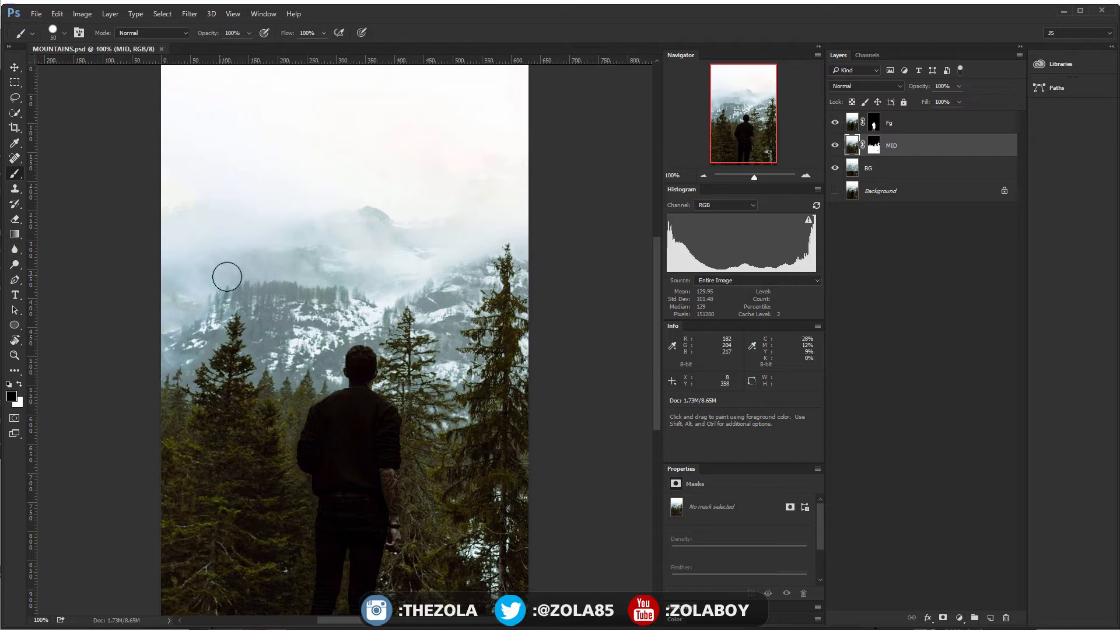
pyautogui.moveTo(284, 300); pyautogui.dragTo(415, 310)
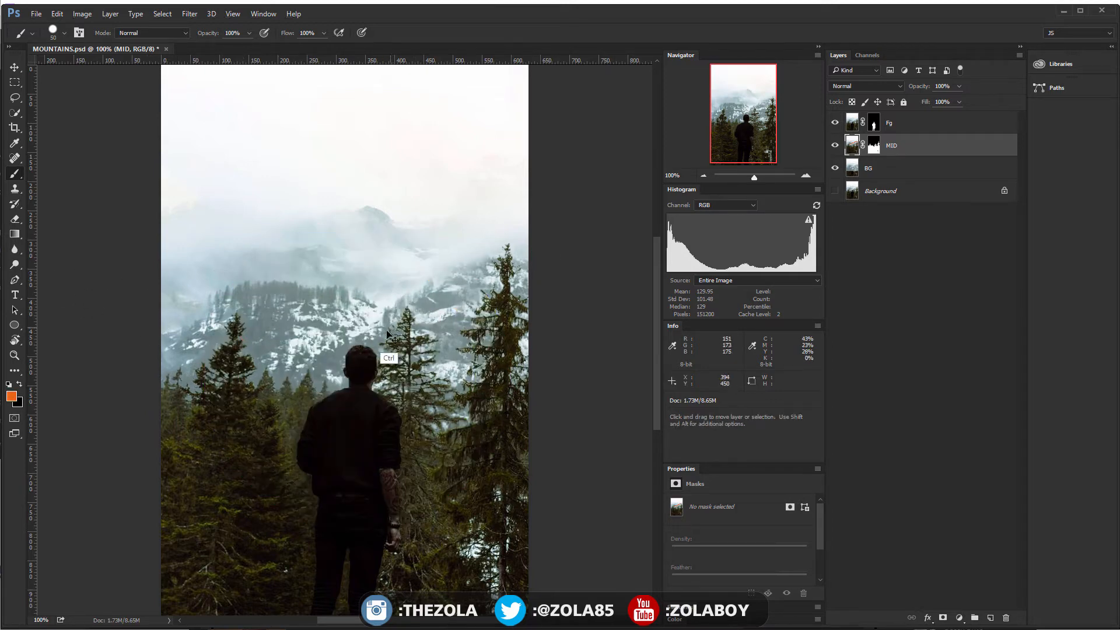
# Step: Paint a wavy orange brush stroke across the mountains on the BG layer and save the file
pyautogui.click(893, 170)
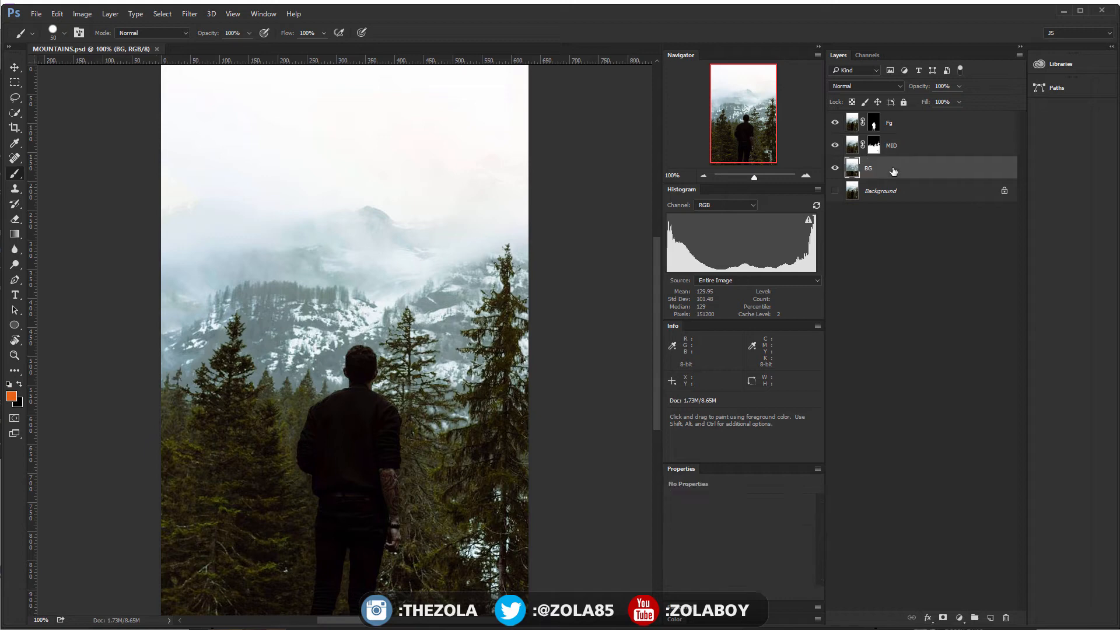
pyautogui.moveTo(283, 336)
pyautogui.mouseDown()
pyautogui.moveTo(300, 303)
pyautogui.moveTo(514, 239)
pyautogui.mouseUp()
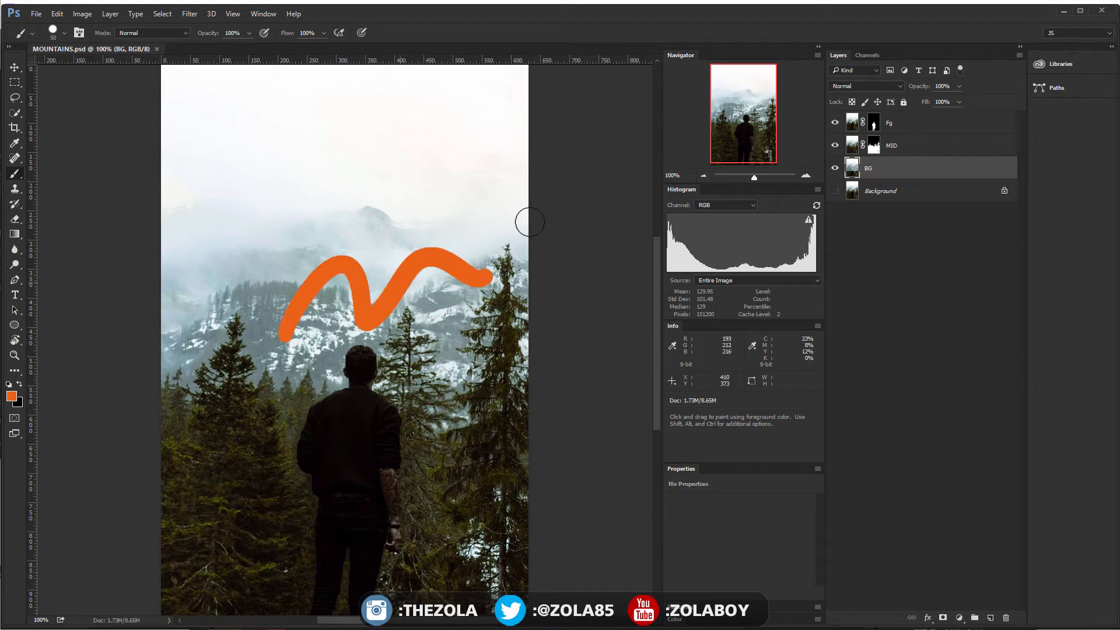
pyautogui.hotkey('ctrl', 's')
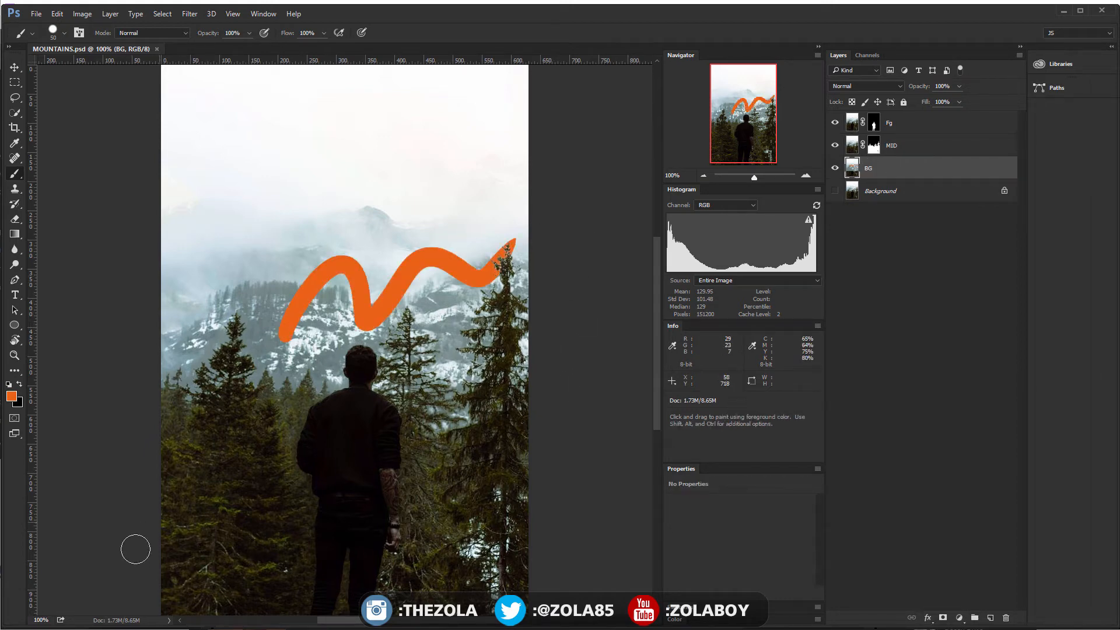
# Step: Check the stroke in After Effects, undo the orange stroke on the BG layer in Photoshop, save the file, and return to After Effects
pyautogui.hotkey('alt', 'Tab')
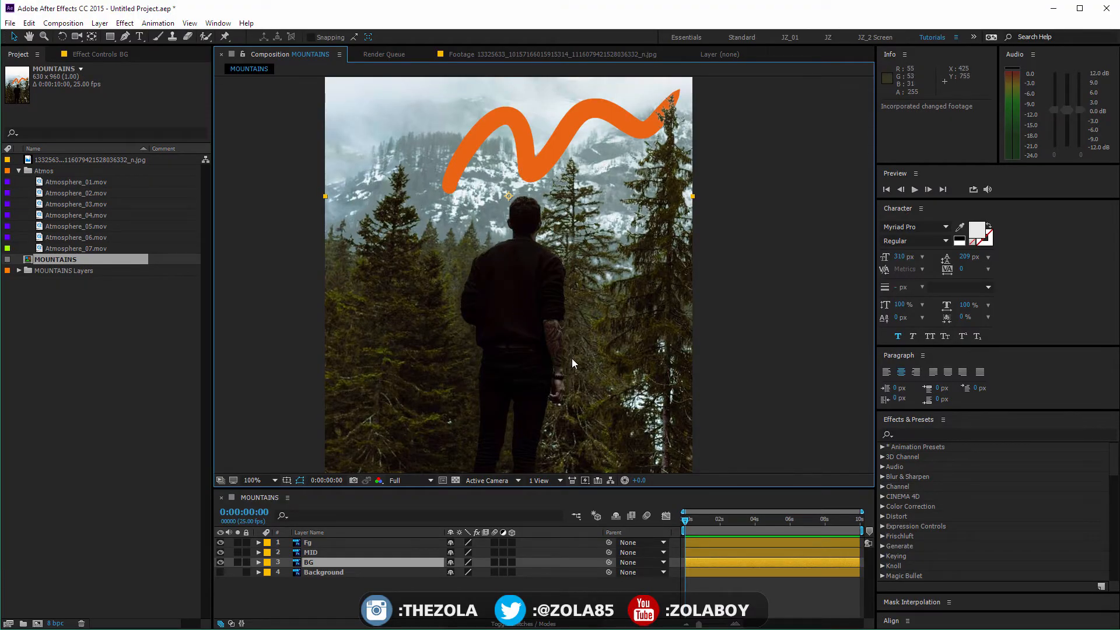
pyautogui.hotkey('alt', 'Tab')
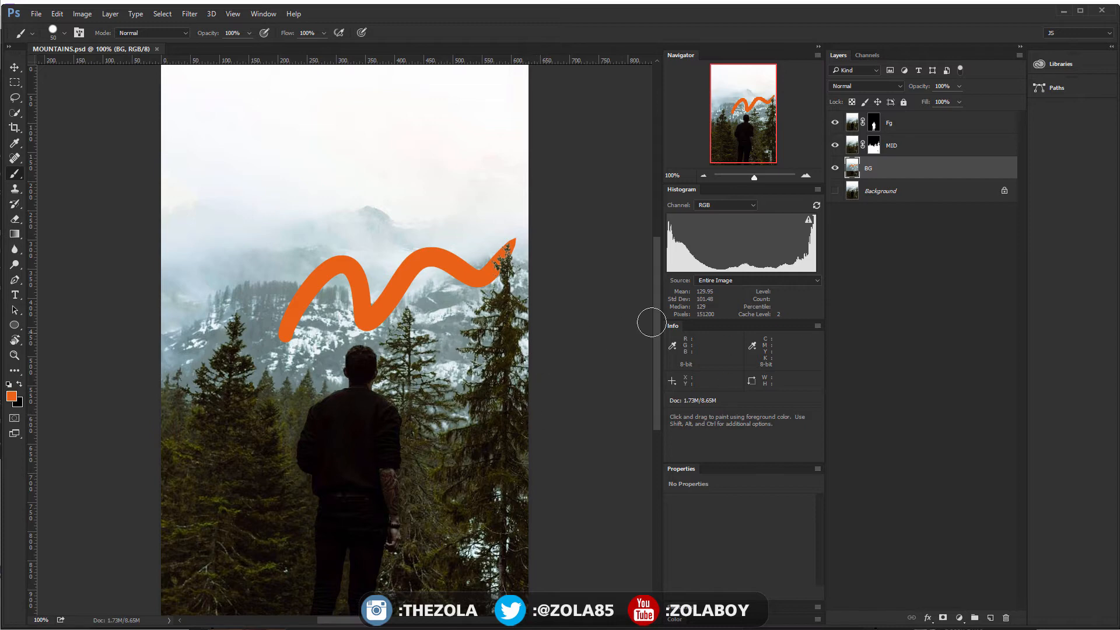
pyautogui.hotkey('ctrl', 'z')
pyautogui.hotkey('ctrl', 's')
pyautogui.hotkey('alt', 'Tab')
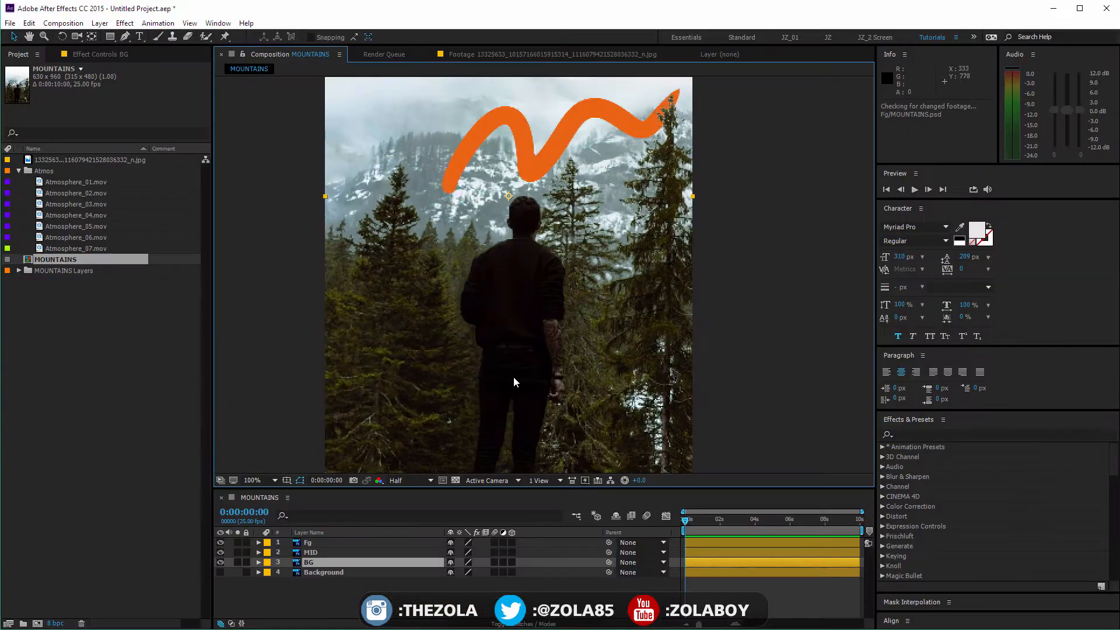
# Step: Display the MOUNTAINS composition at Full resolution and 50% magnification
pyautogui.click(403, 480)
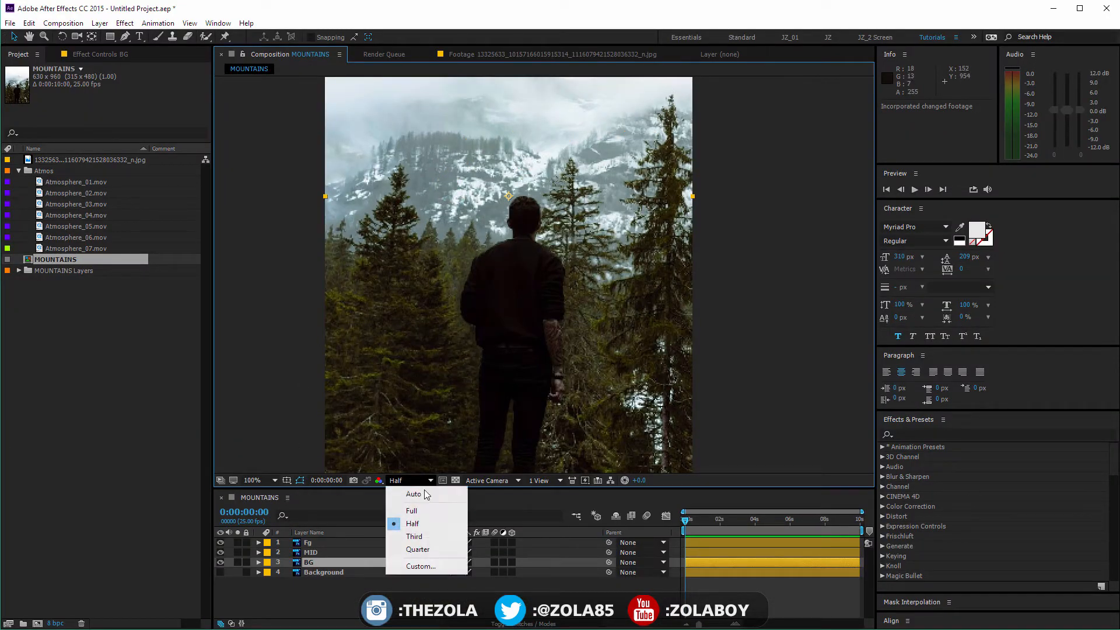
pyautogui.click(425, 506)
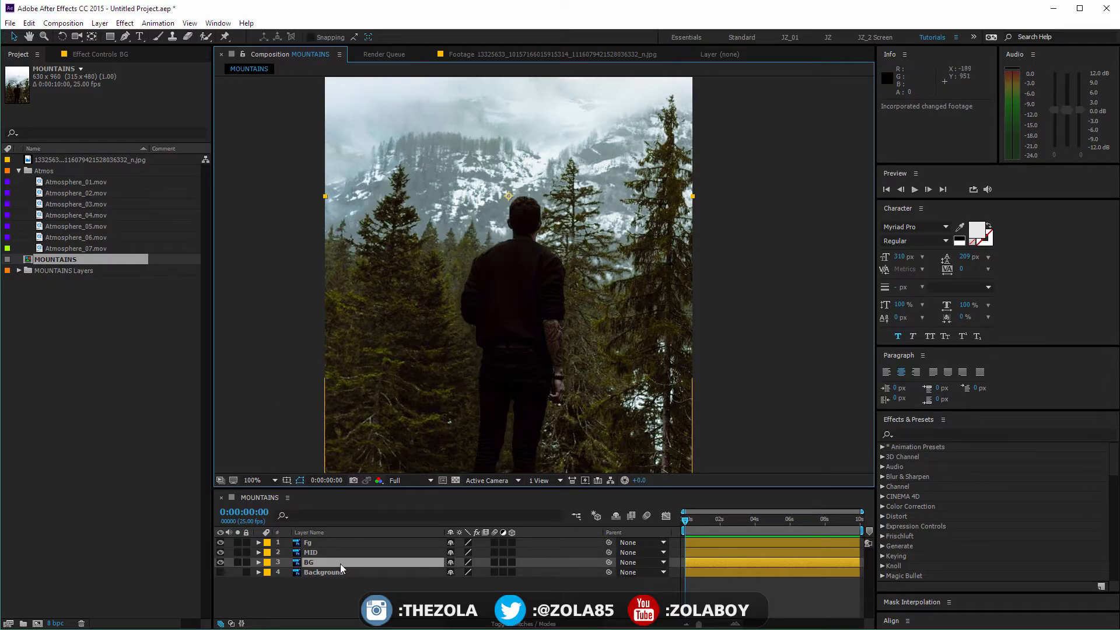
pyautogui.press(',')
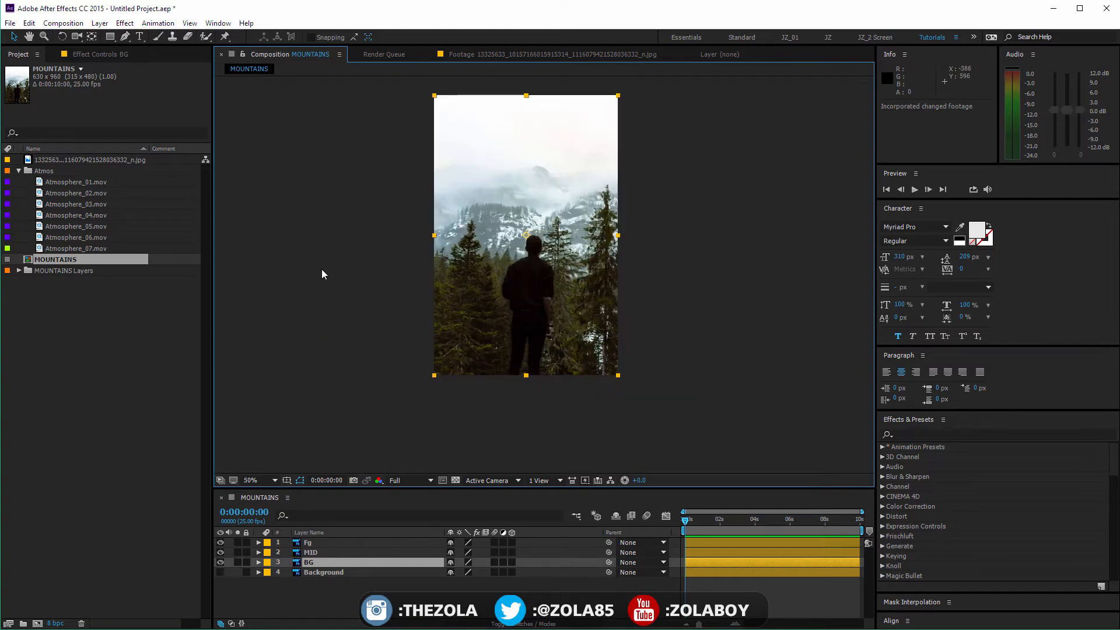
pyautogui.click(344, 252)
pyautogui.hotkey('ctrl', 'k')
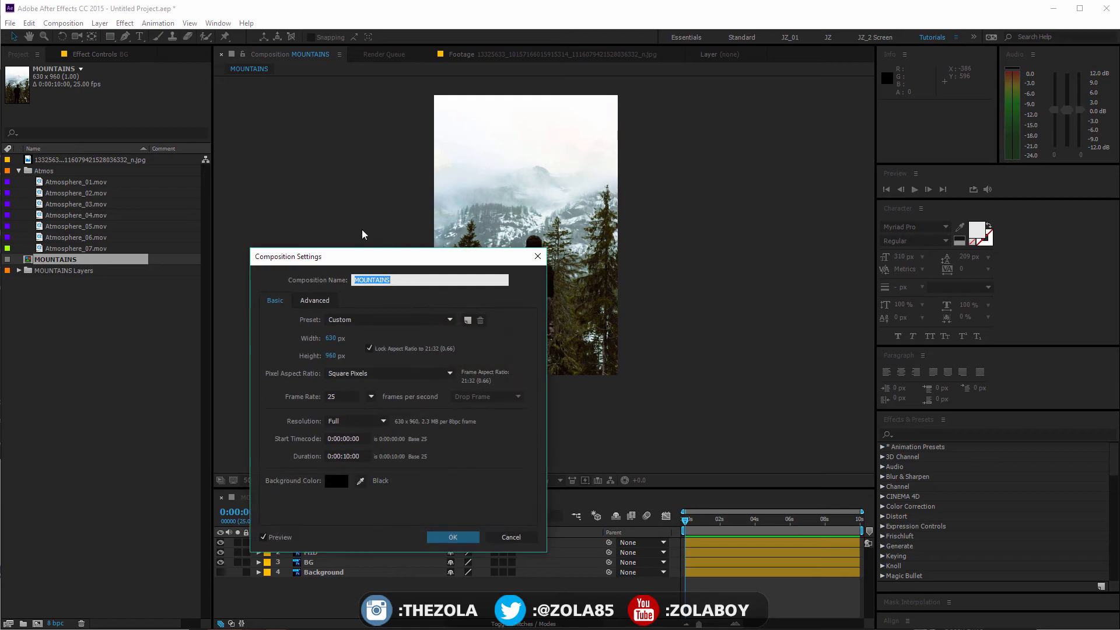
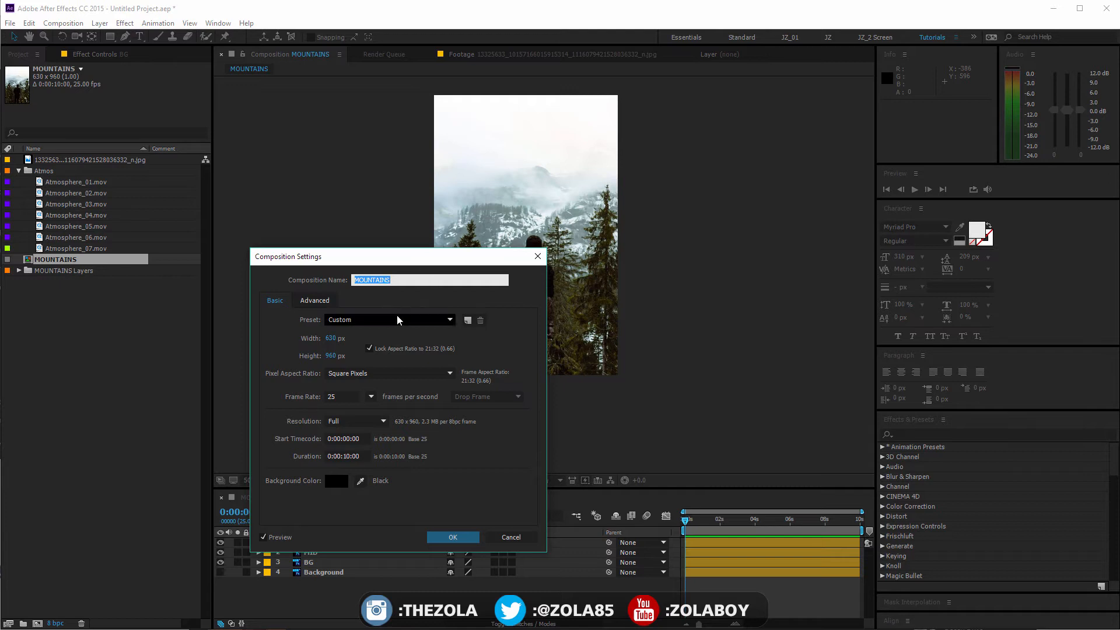
pyautogui.click(369, 349)
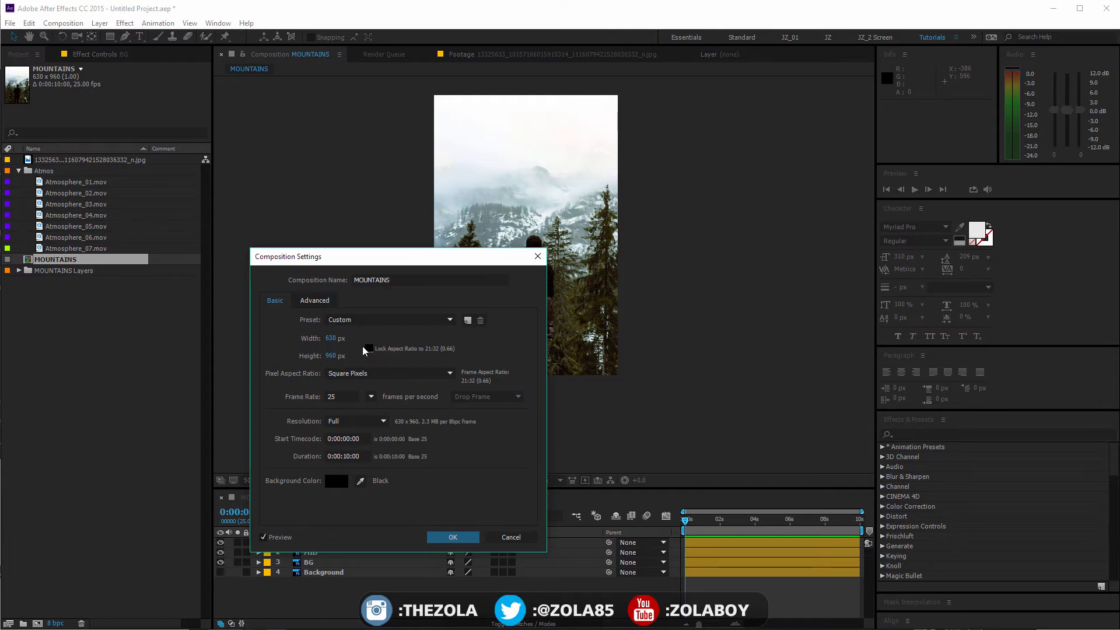
pyautogui.click(332, 338)
pyautogui.write('1920')
pyautogui.press('Tab')
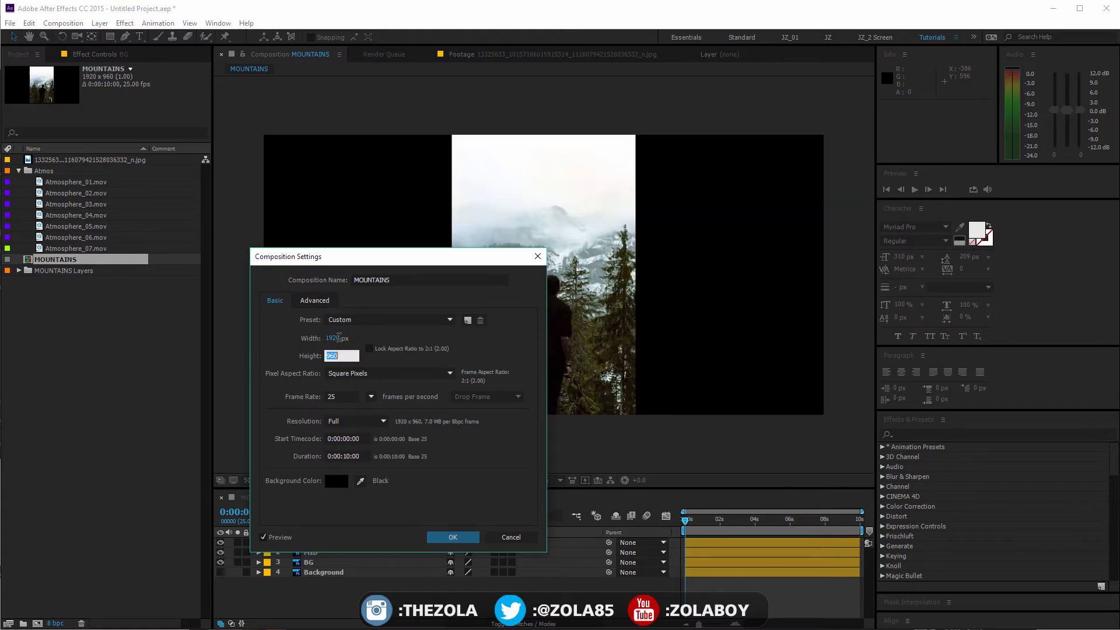
pyautogui.click(515, 534)
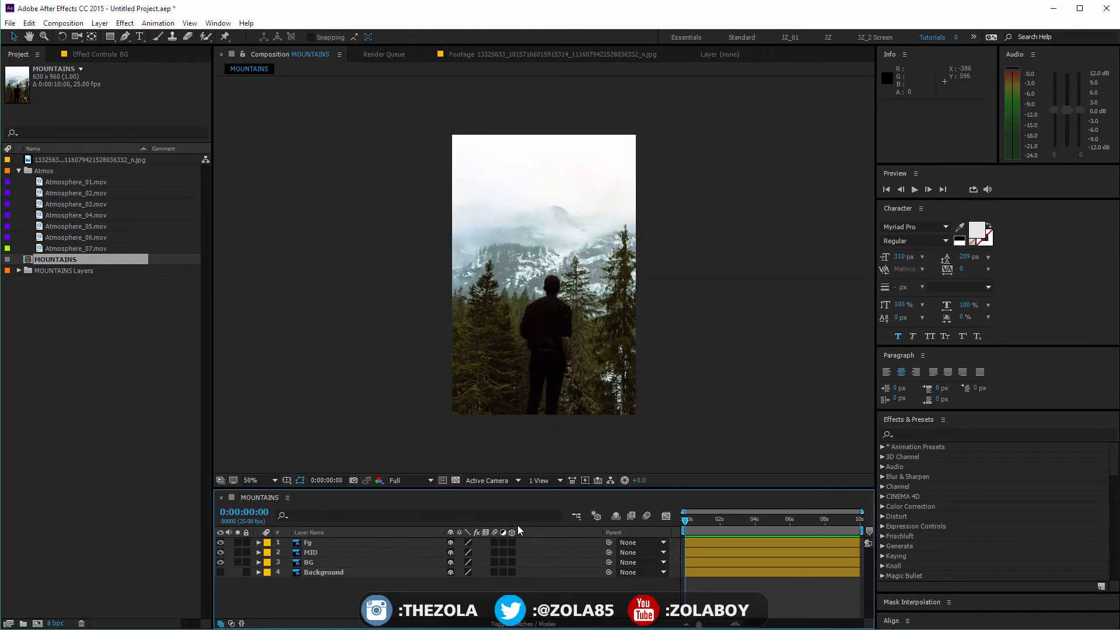
# Step: Set the MOUNTAINS composition's frame size to 1920 x 1080 px
pyautogui.hotkey('ctrl', 'k')
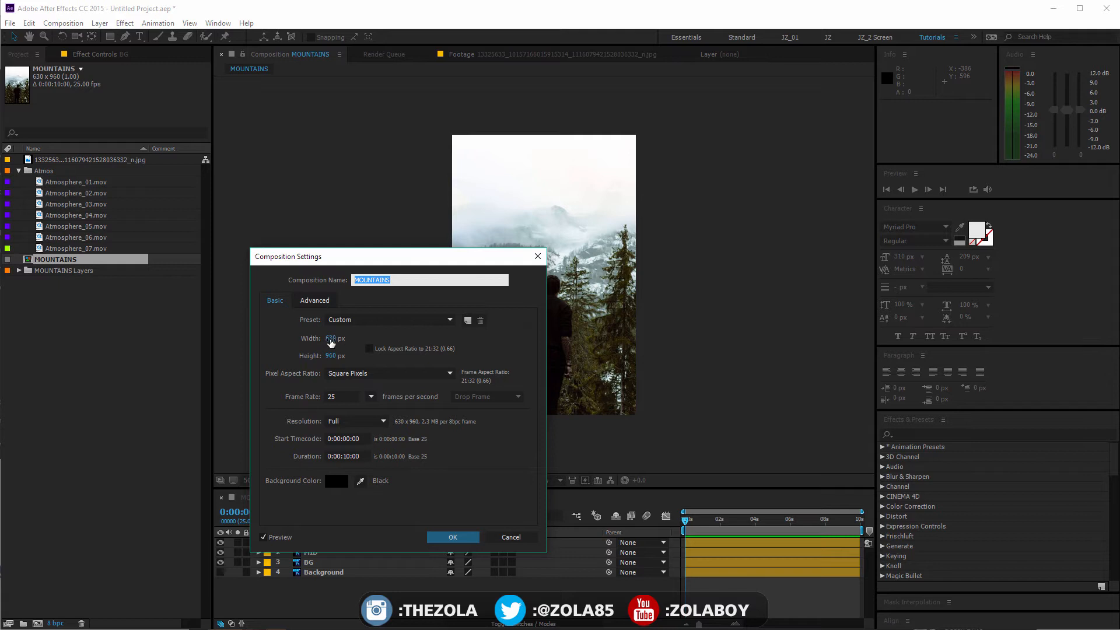
pyautogui.click(331, 341)
pyautogui.write('1920')
pyautogui.press('Tab')
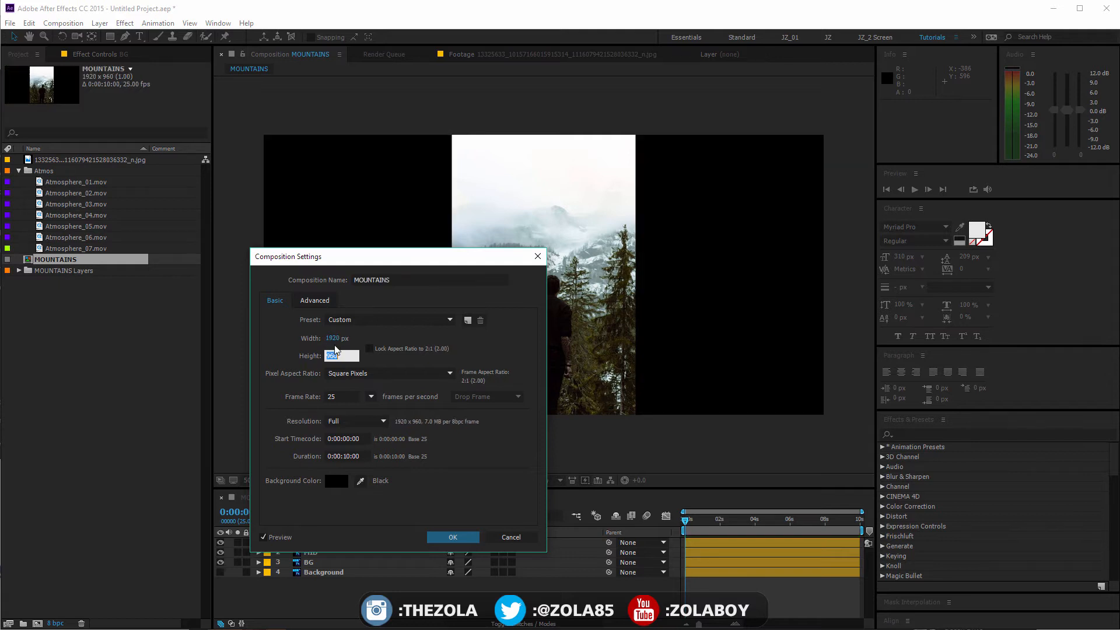
pyautogui.write('1080')
pyautogui.press('Return')
# Step: Lock the MOUNTAINS composition's aspect ratio to 16:9 and set its width to 630 px
pyautogui.hotkey('ctrl', 'k')
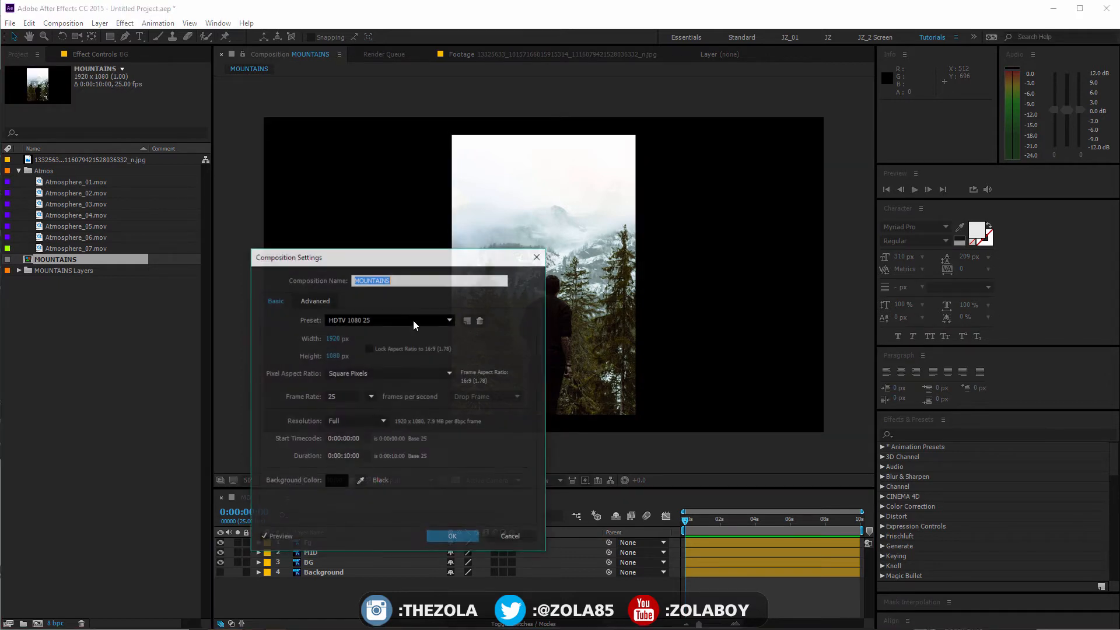
pyautogui.press('Tab')
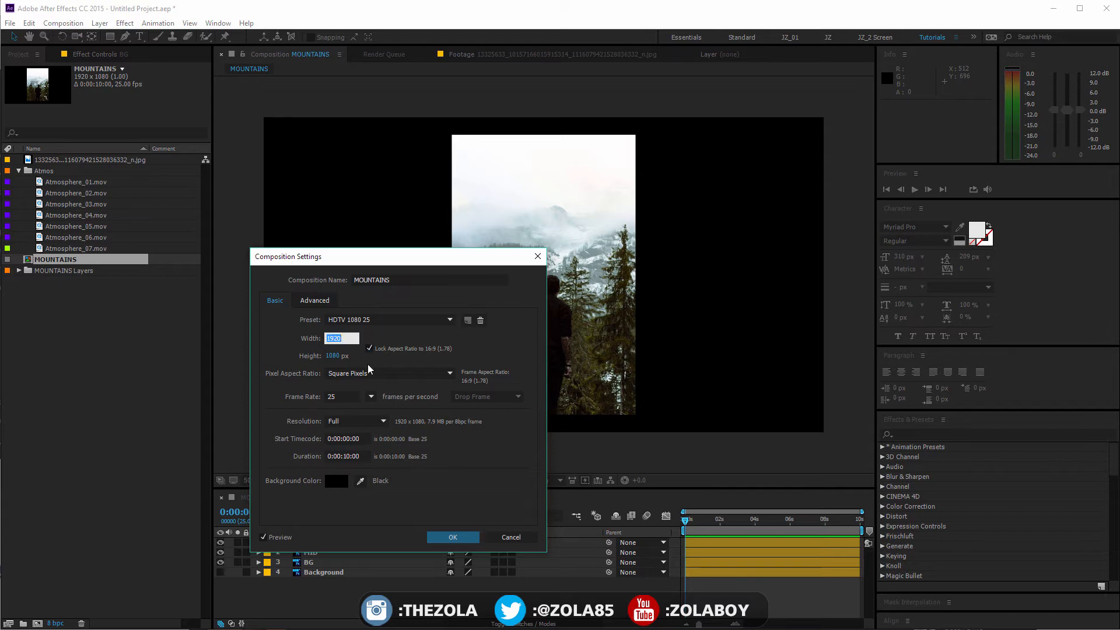
pyautogui.write('630')
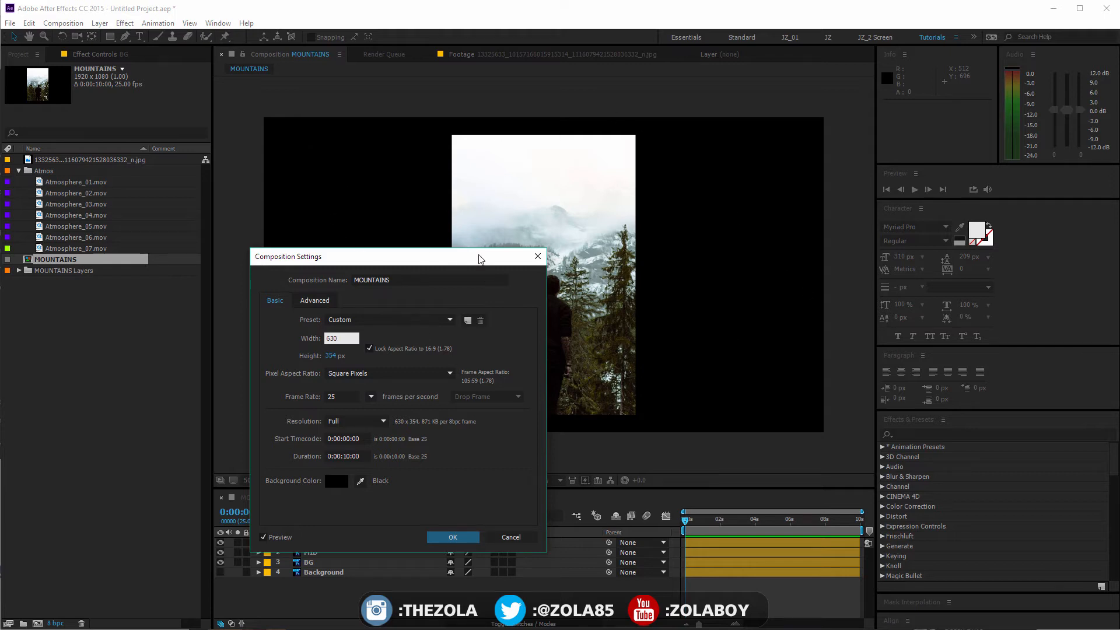
pyautogui.click(459, 536)
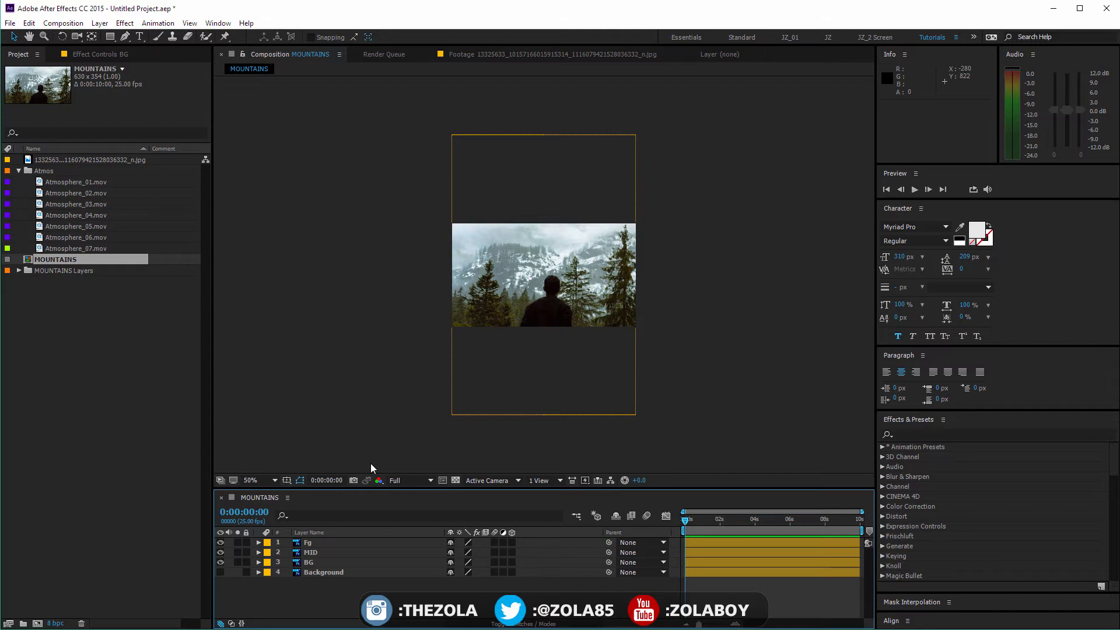
# Step: Add a two-node camera with the 50mm preset to the MOUNTAINS composition
pyautogui.press('/')
pyautogui.press('h')
pyautogui.moveTo(513, 288); pyautogui.dragTo(457, 216)
pyautogui.press('v')
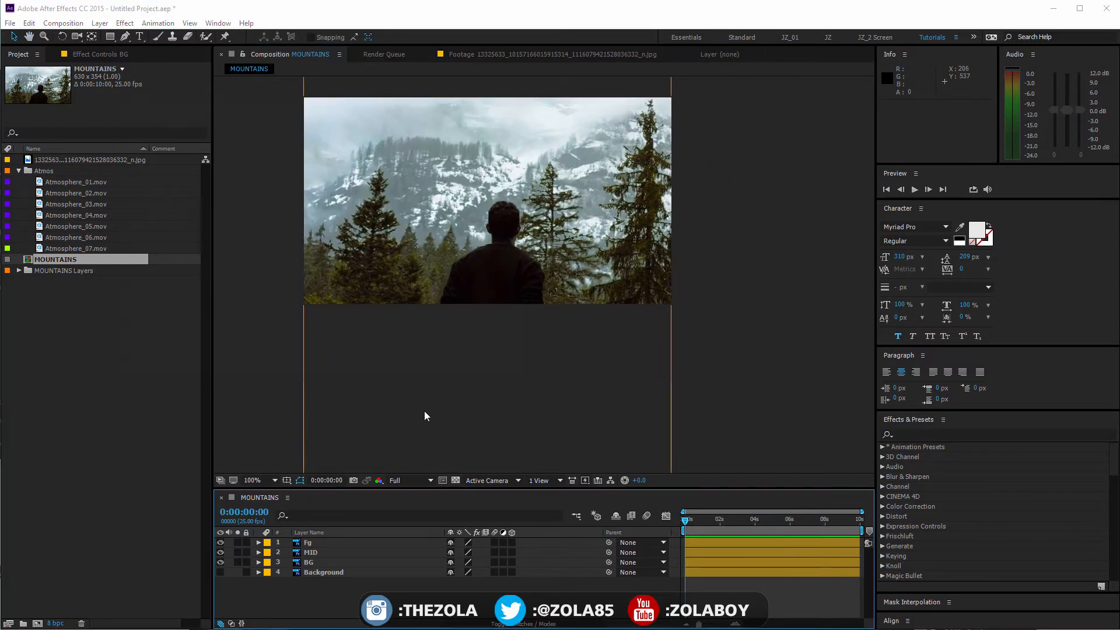
pyautogui.hotkey('ctrl', 'alt', 'shift', 'c')
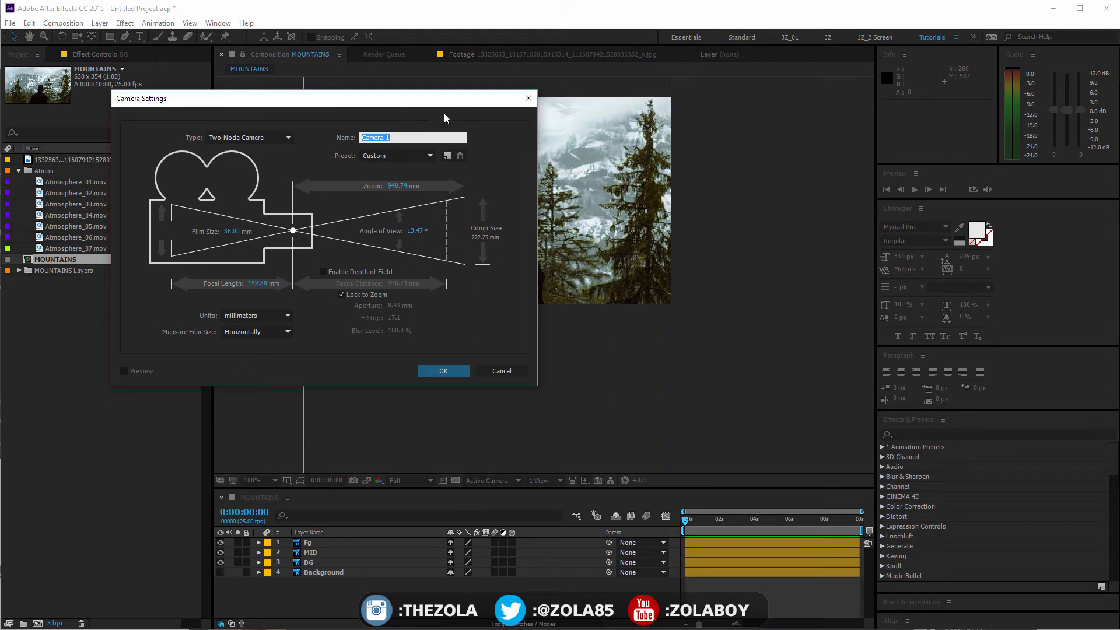
pyautogui.click(408, 156)
pyautogui.click(404, 242)
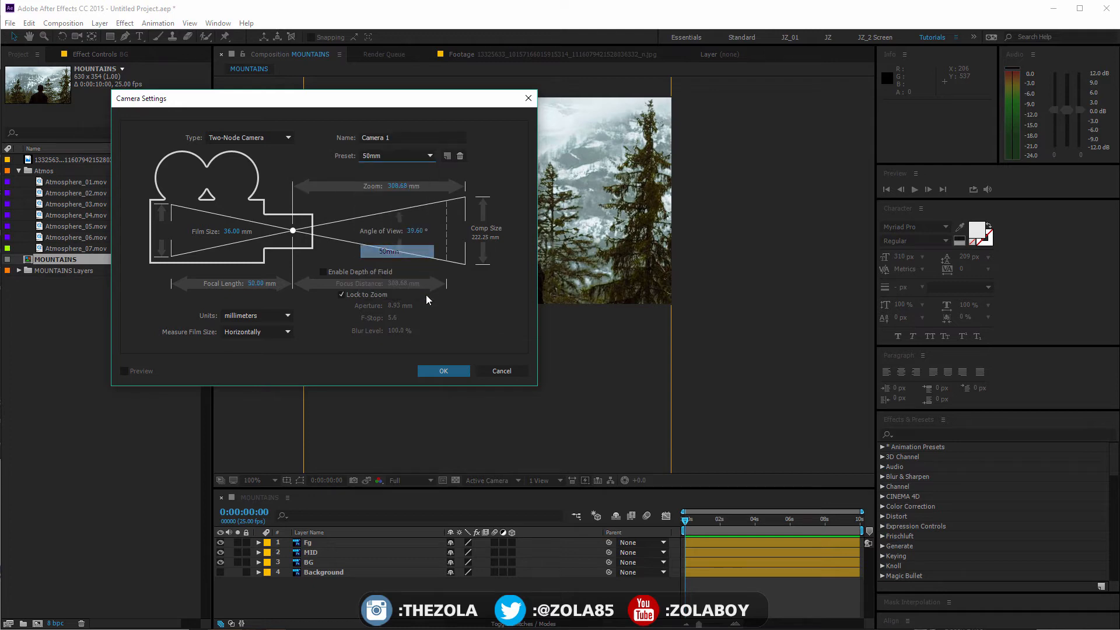
pyautogui.click(443, 371)
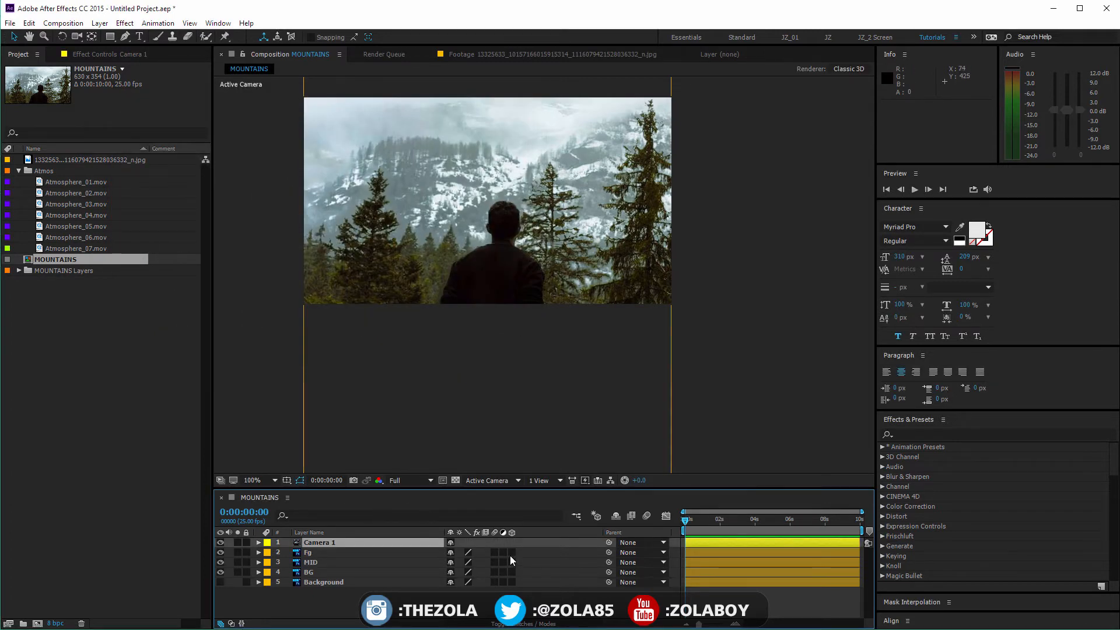
# Step: Delete the Background layer from the composition, and look at the original Background layer in Photoshop before returning to After Effects
pyautogui.click(347, 580)
pyautogui.press('Delete')
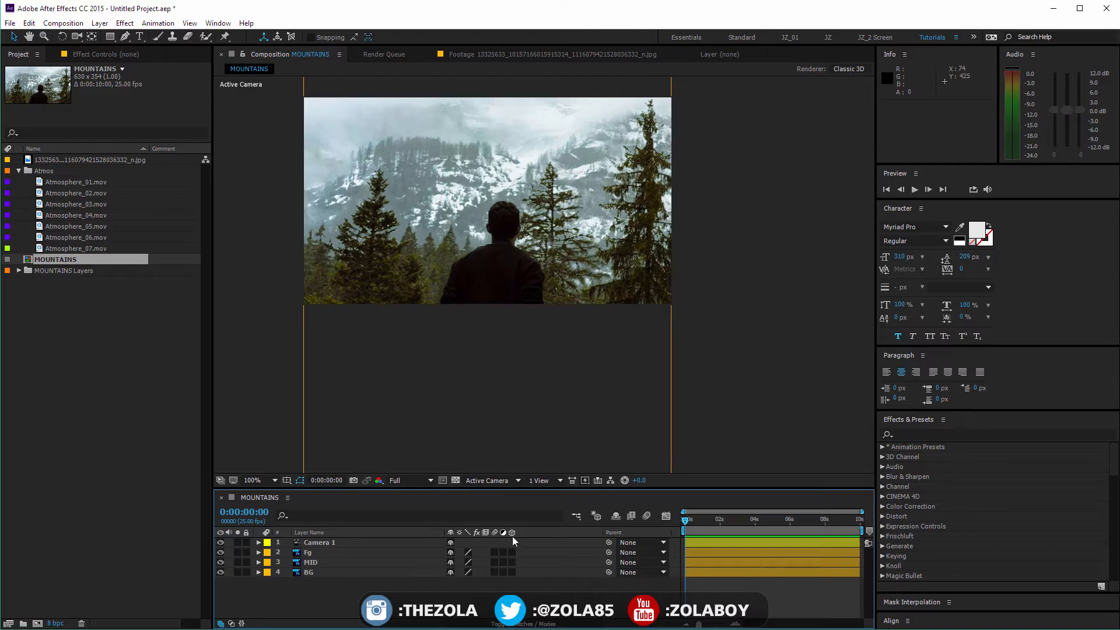
pyautogui.hotkey('alt', 'Tab')
pyautogui.click(882, 191)
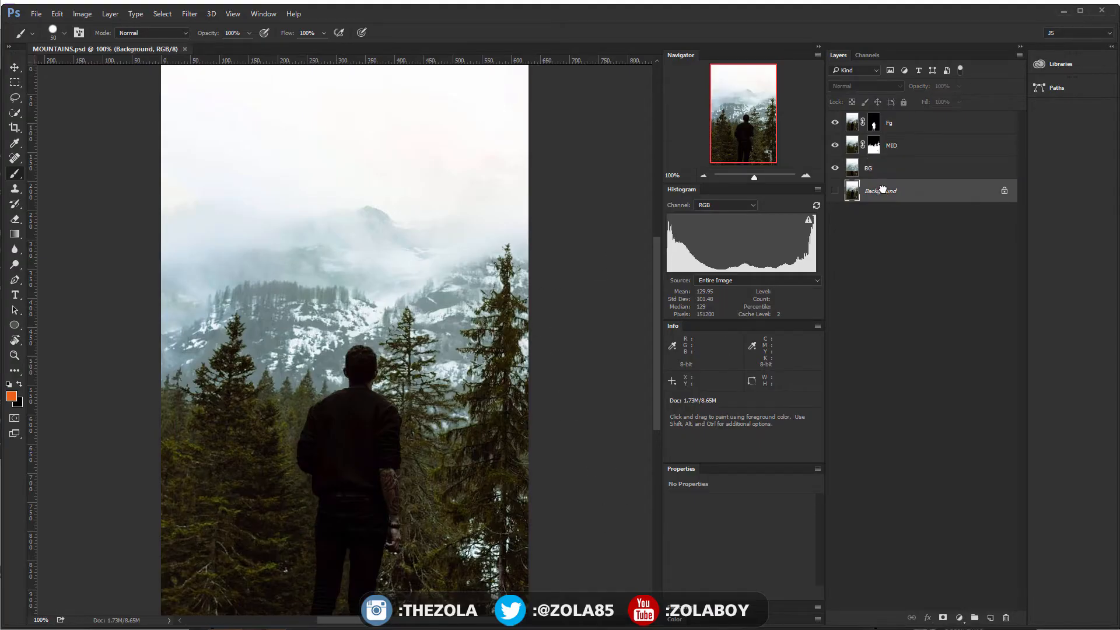
pyautogui.hotkey('alt', 'Tab')
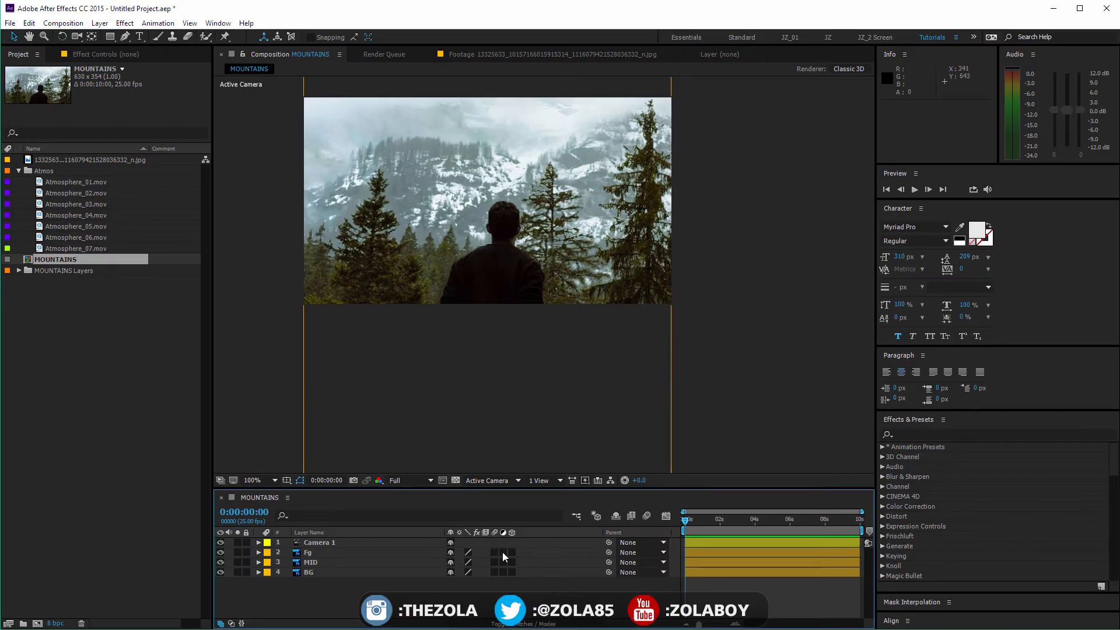
# Step: Turn the Fg, MID and BG layers into 3D layers and view Camera 1's setup in Custom View 1
pyautogui.moveTo(513, 563); pyautogui.dragTo(519, 575)
pyautogui.click(523, 589)
pyautogui.click(342, 544)
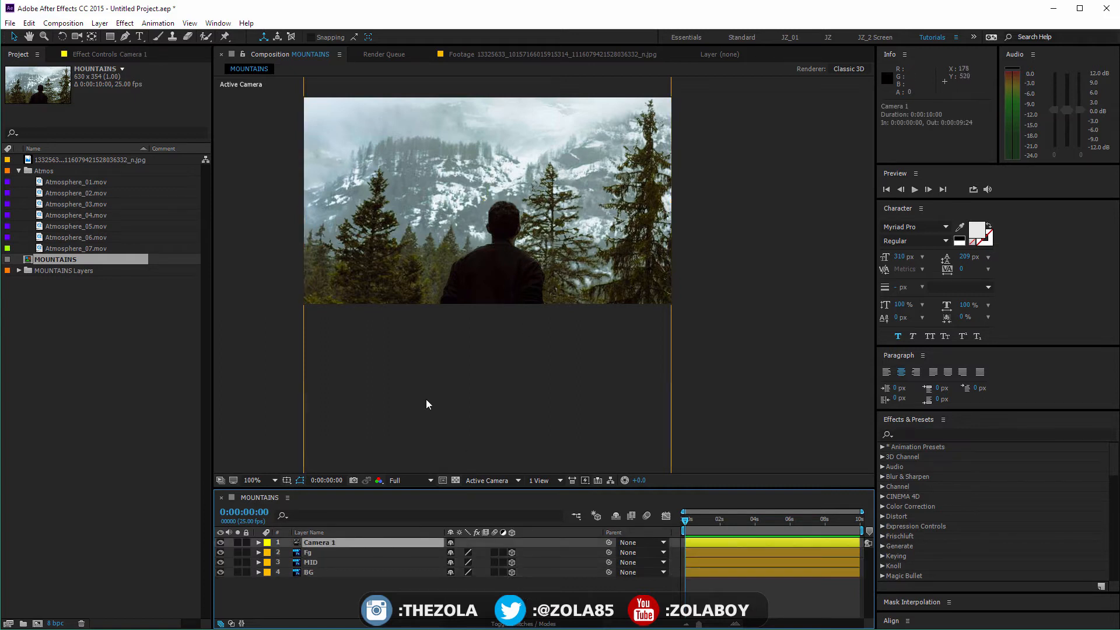
pyautogui.click(411, 482)
pyautogui.click(490, 479)
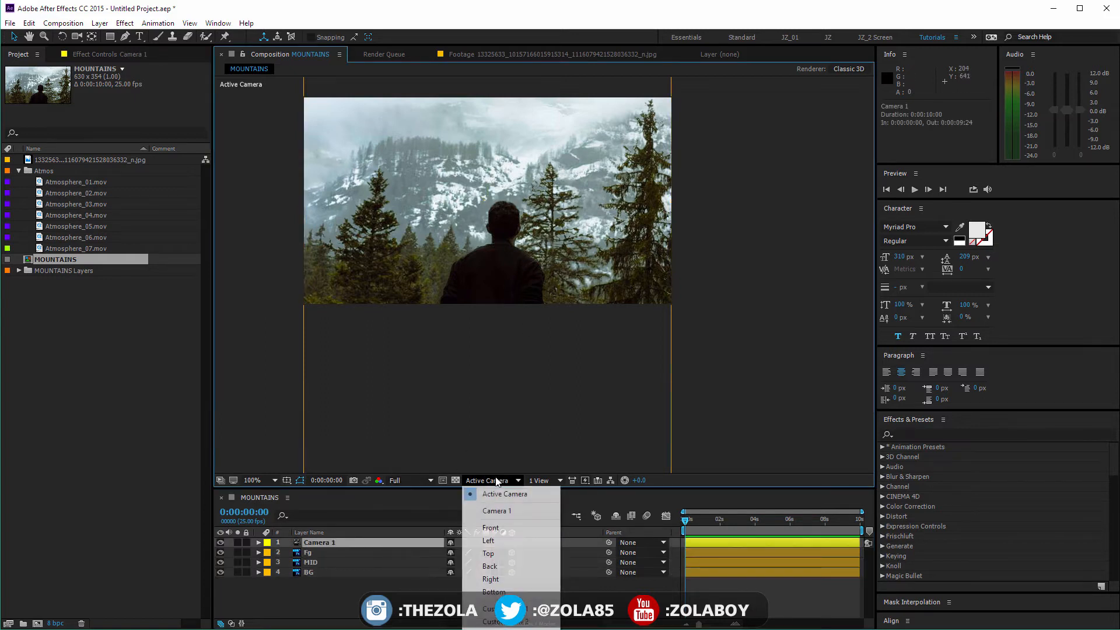
pyautogui.click(496, 609)
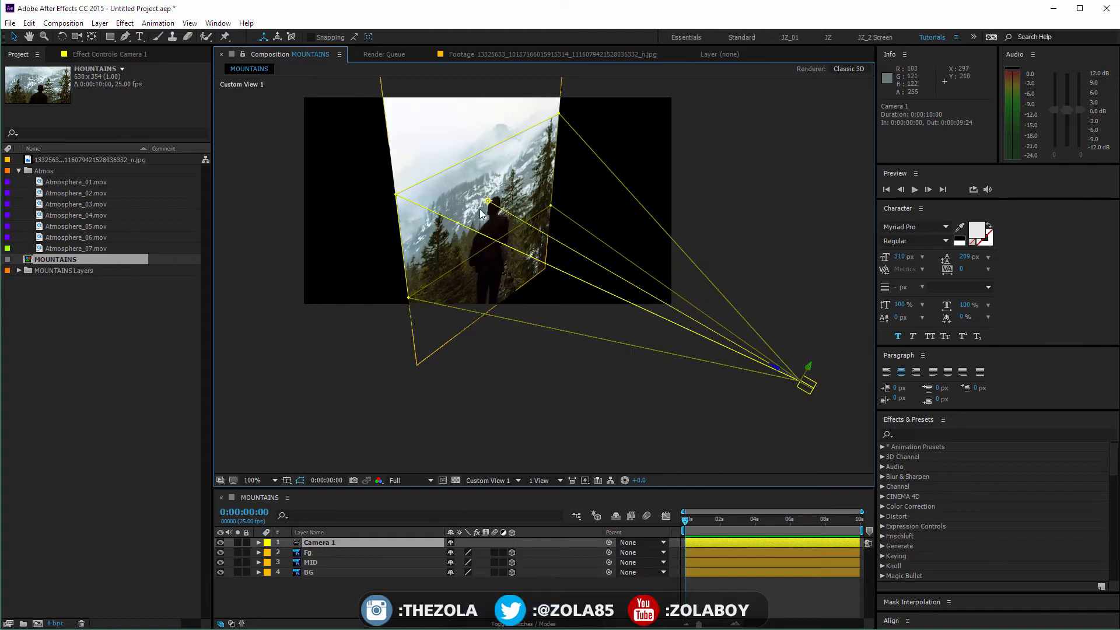
# Step: Move the Fg layer toward the camera to a Z position of -256
pyautogui.click(373, 557)
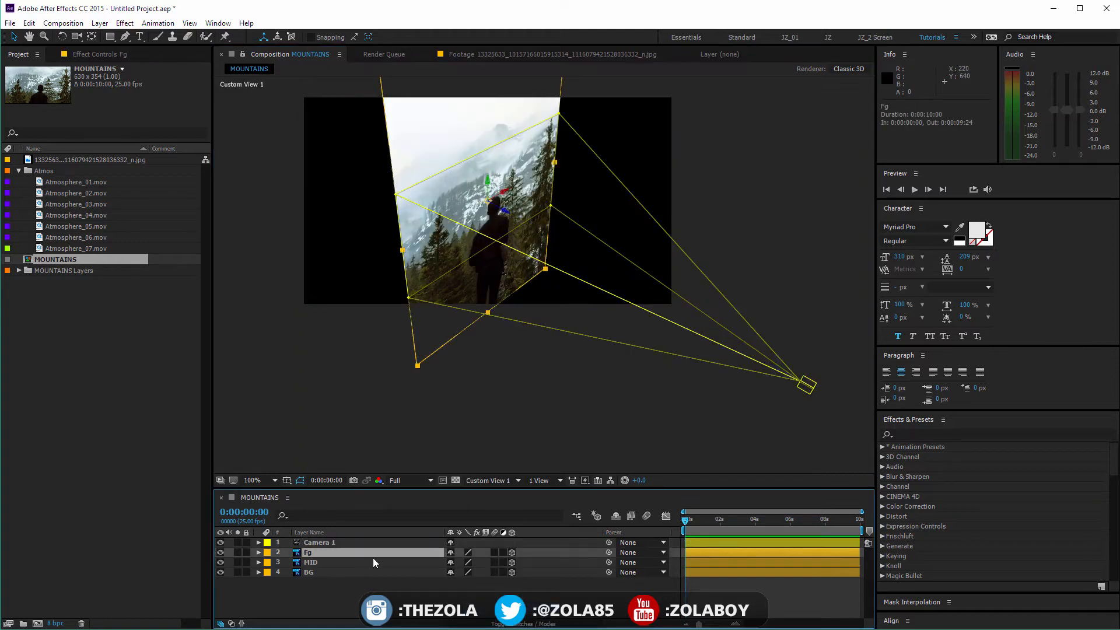
pyautogui.press('p')
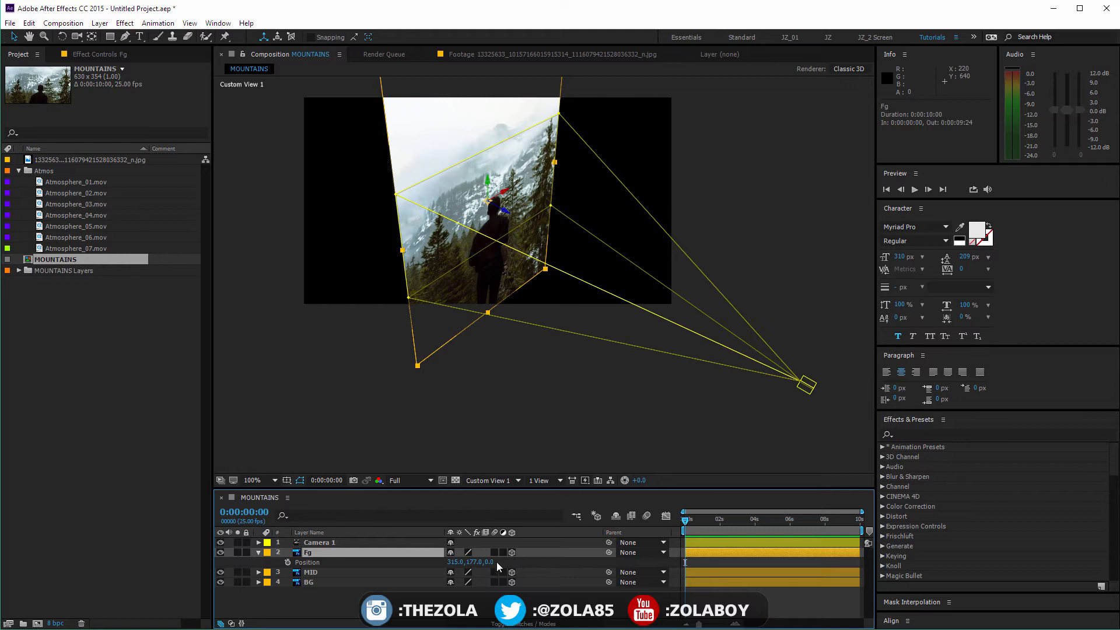
pyautogui.moveTo(496, 562)
pyautogui.mouseDown()
pyautogui.moveTo(468, 557)
pyautogui.moveTo(476, 553)
pyautogui.mouseUp()
# Step: Move the MID layer toward the camera to a Z position of about -90
pyautogui.click(338, 574)
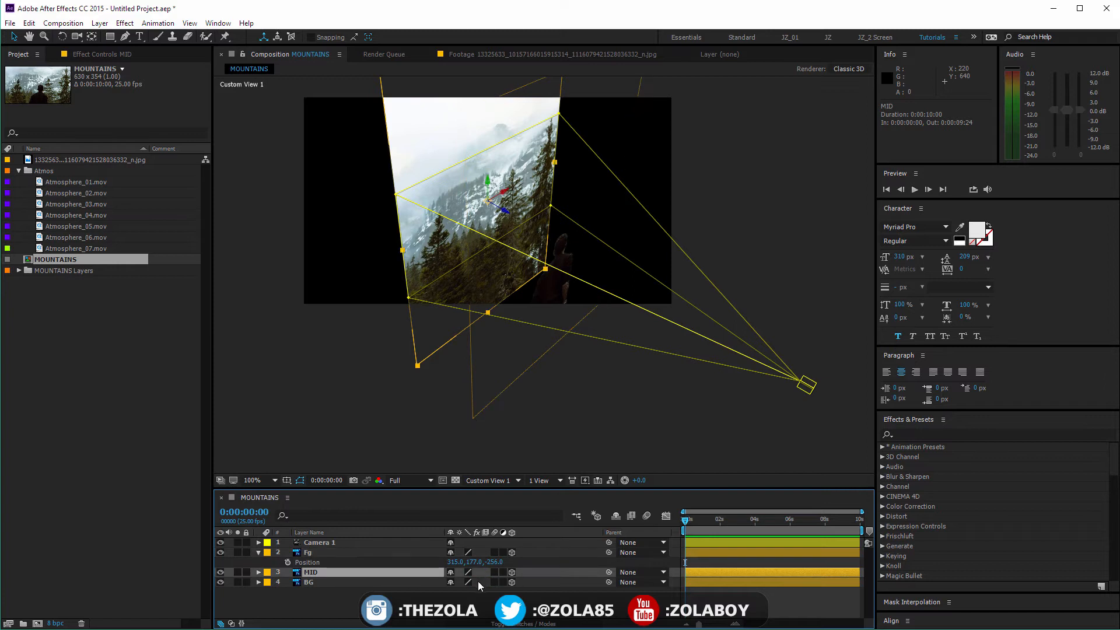
pyautogui.press('p')
pyautogui.moveTo(491, 581); pyautogui.dragTo(442, 584)
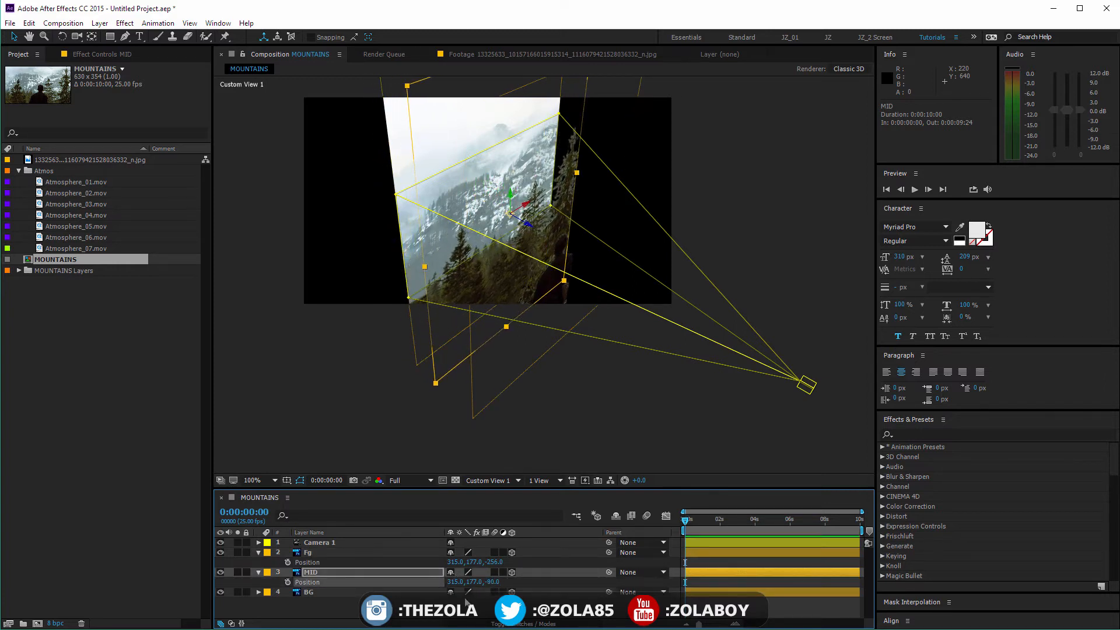
# Step: Push the BG layer back in Z position, farther from the camera than the MID layer
pyautogui.click(435, 592)
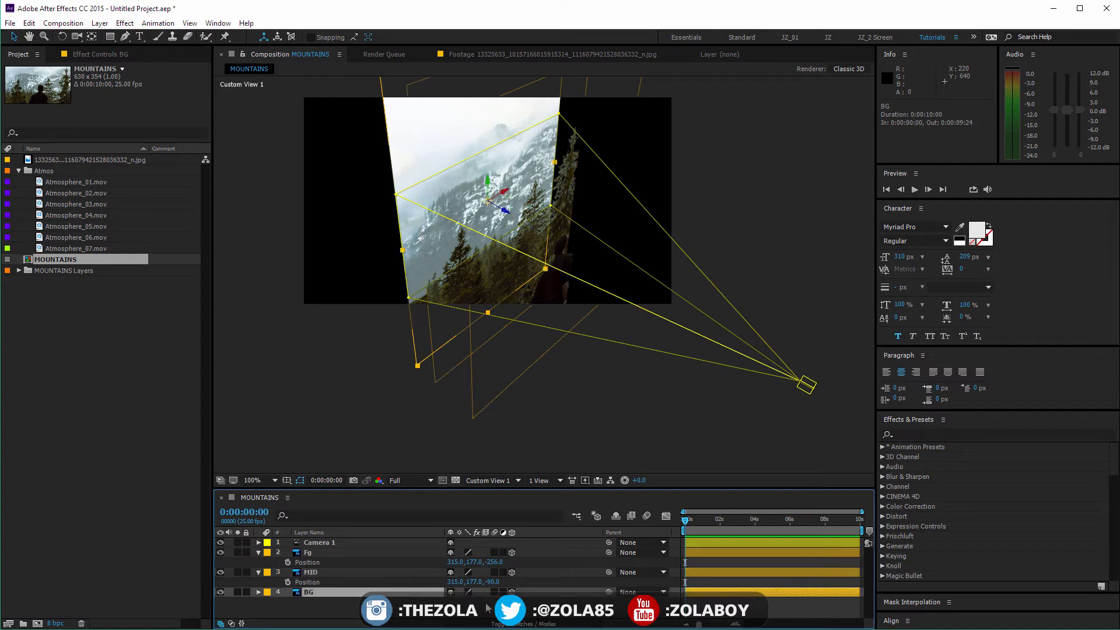
pyautogui.press('p')
pyautogui.moveTo(491, 608); pyautogui.dragTo(627, 601)
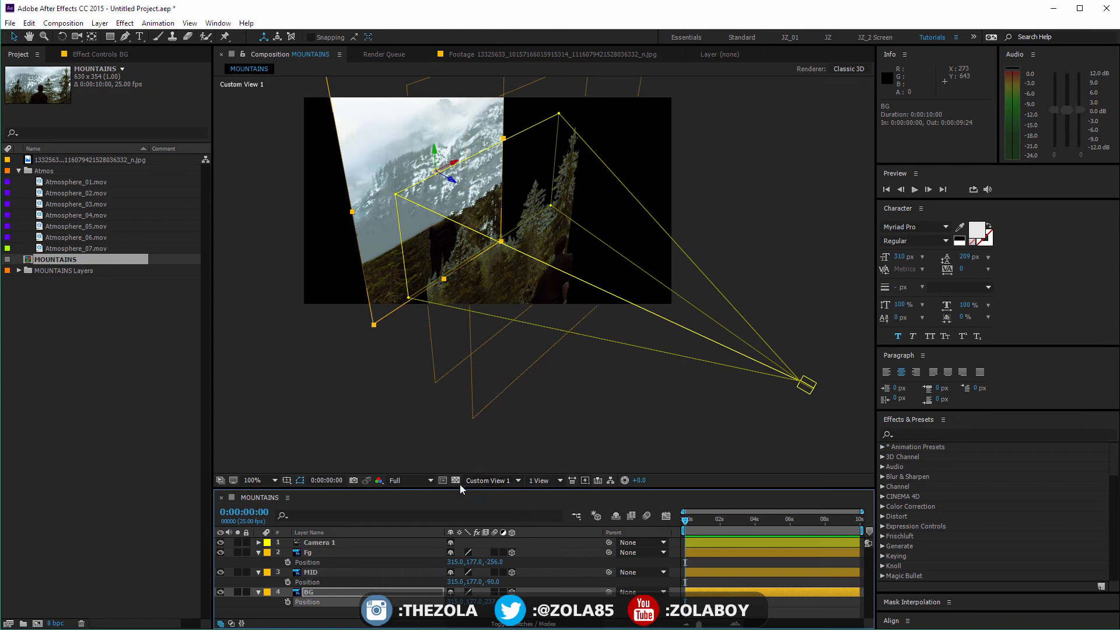
# Step: Return to the Active Camera view and scale the BG layer up to about 131% so it fills the frame
pyautogui.click(488, 480)
pyautogui.click(505, 494)
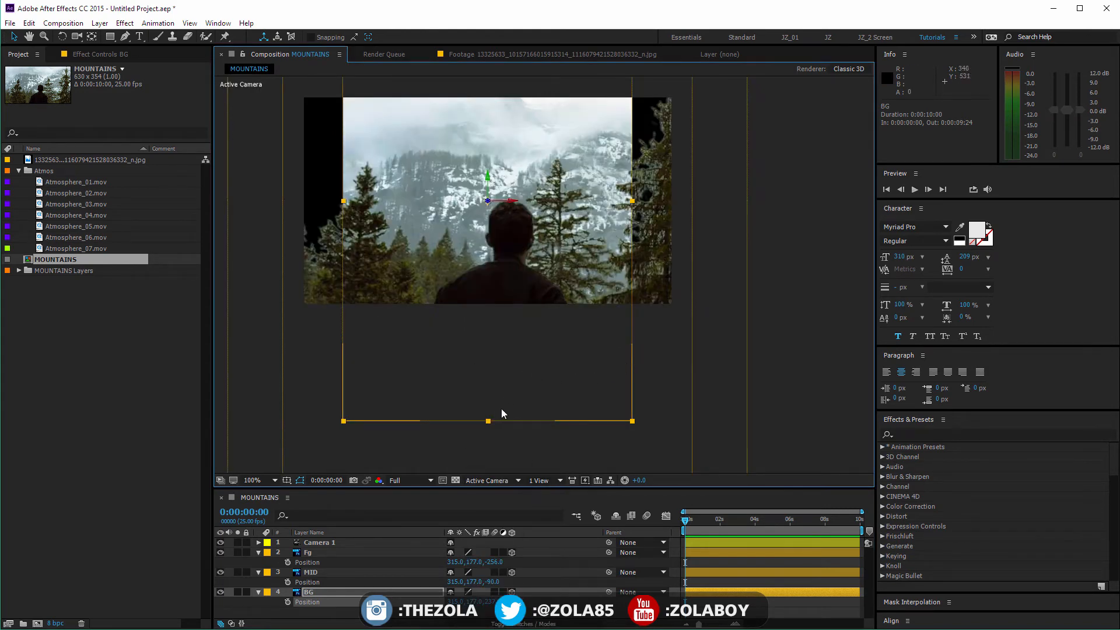
pyautogui.press('s')
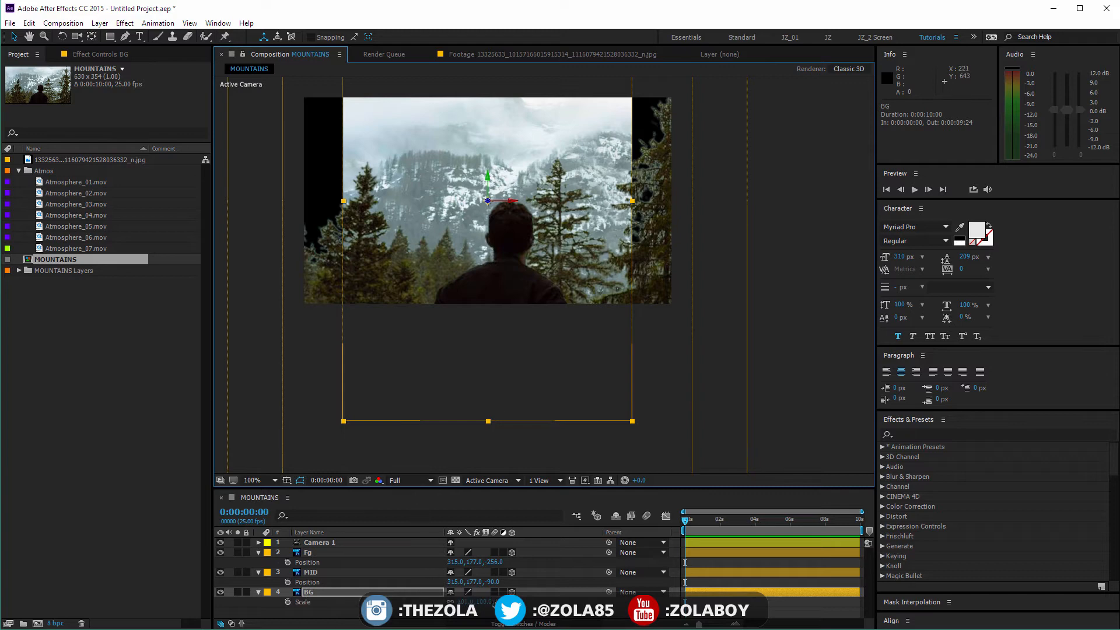
pyautogui.moveTo(486, 601); pyautogui.dragTo(504, 601)
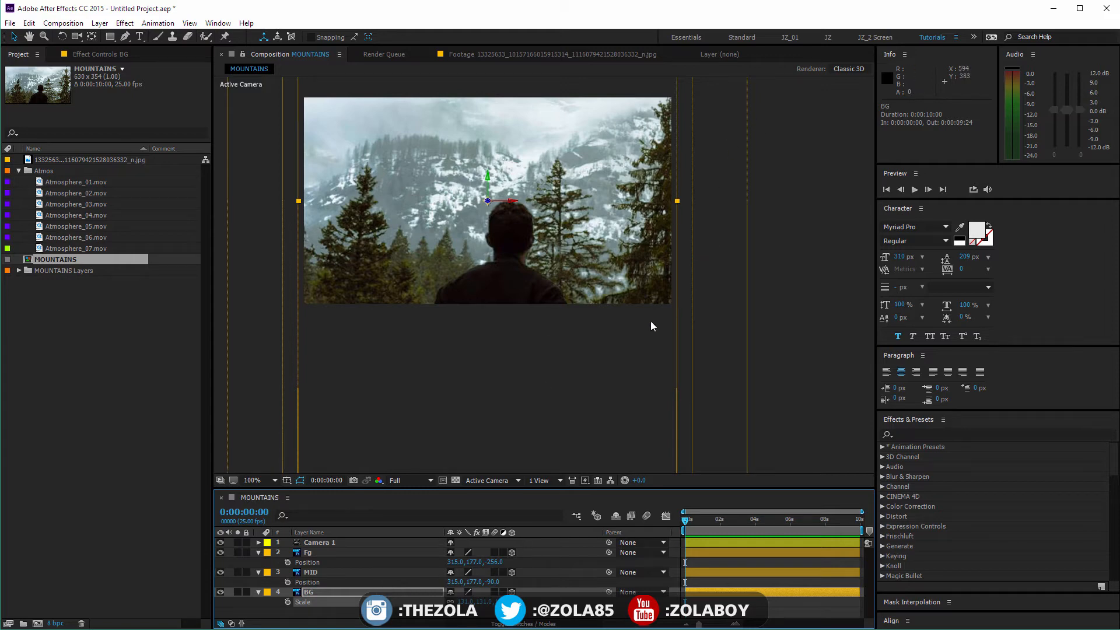
# Step: Collapse the revealed properties of the Fg, MID and BG layers in the timeline
pyautogui.click(358, 570)
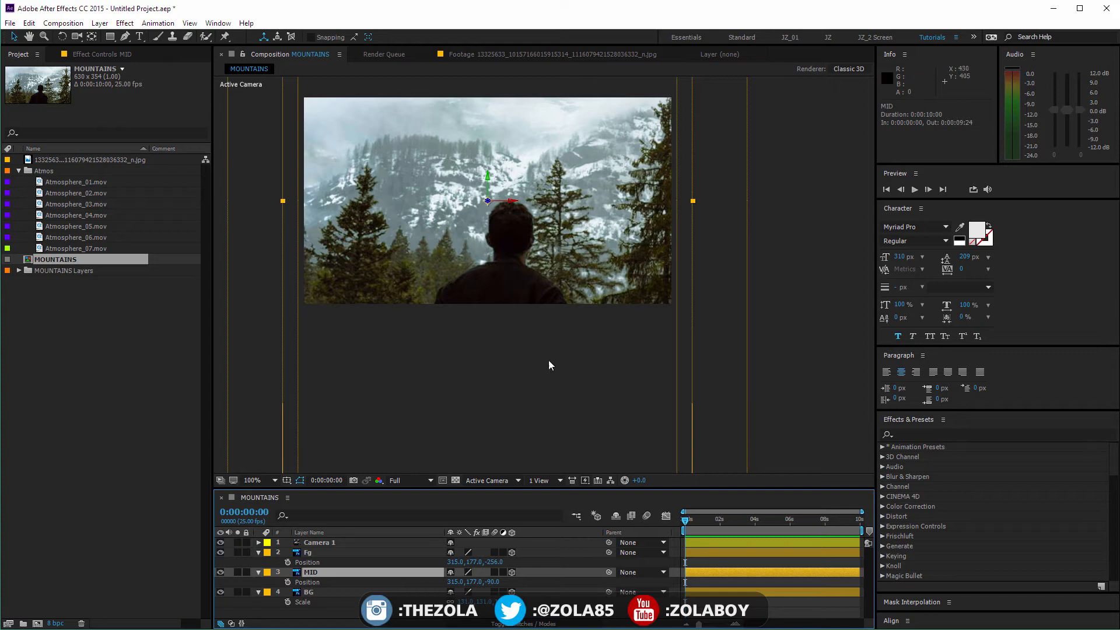
pyautogui.click(259, 551)
pyautogui.click(258, 562)
pyautogui.click(259, 572)
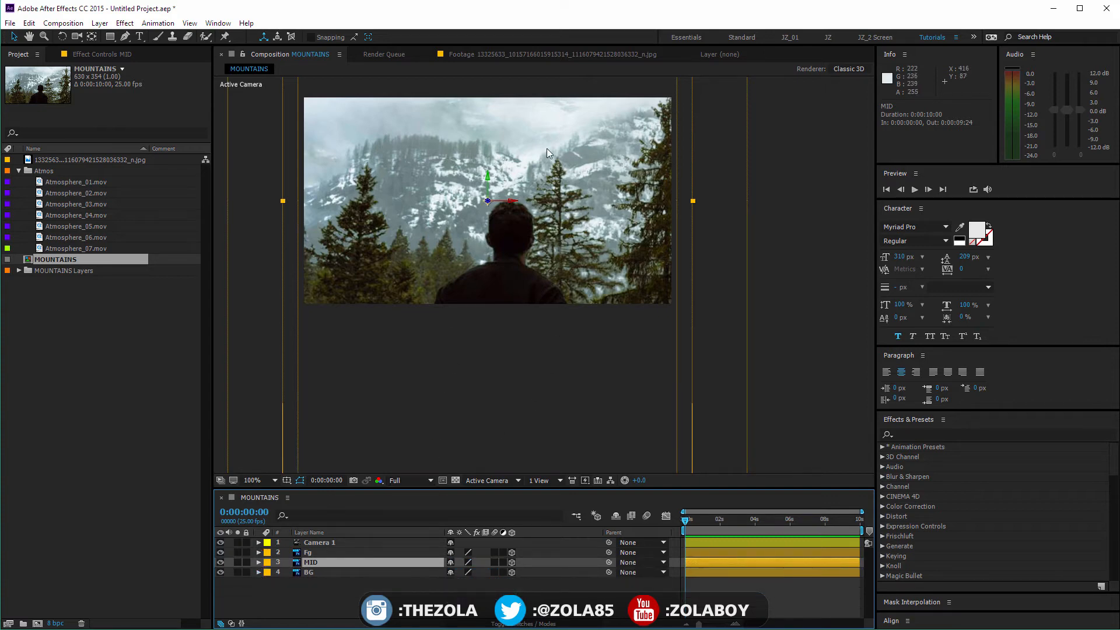
# Step: Inspect the depth spacing of the layers and Camera 1 in Custom View 1, returning to the Active Camera view
pyautogui.click(495, 482)
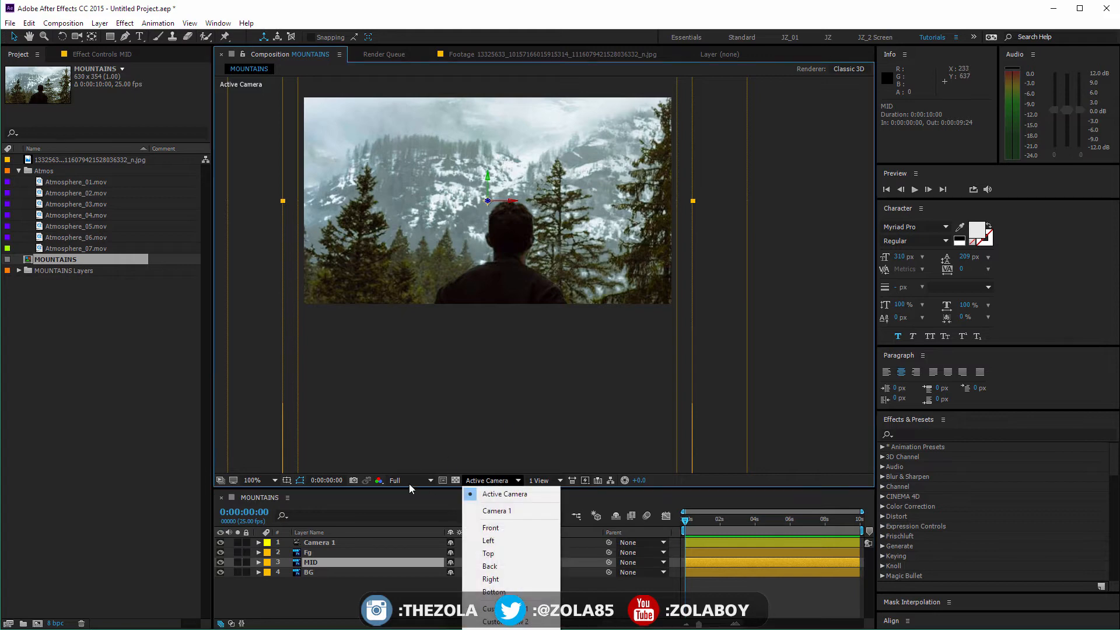
pyautogui.click(496, 608)
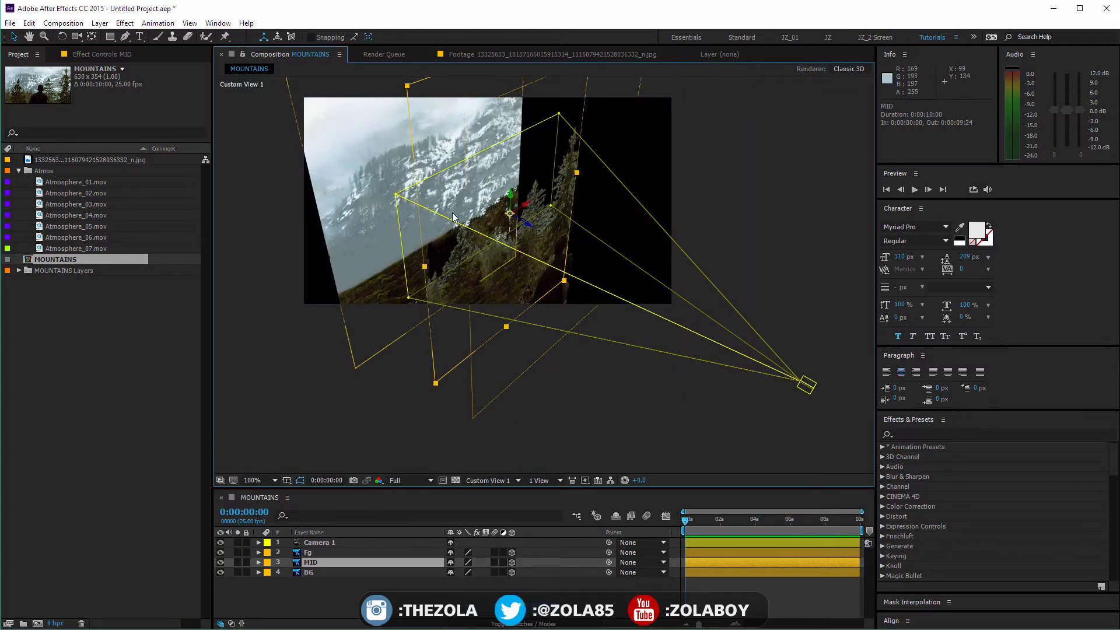
pyautogui.click(568, 297)
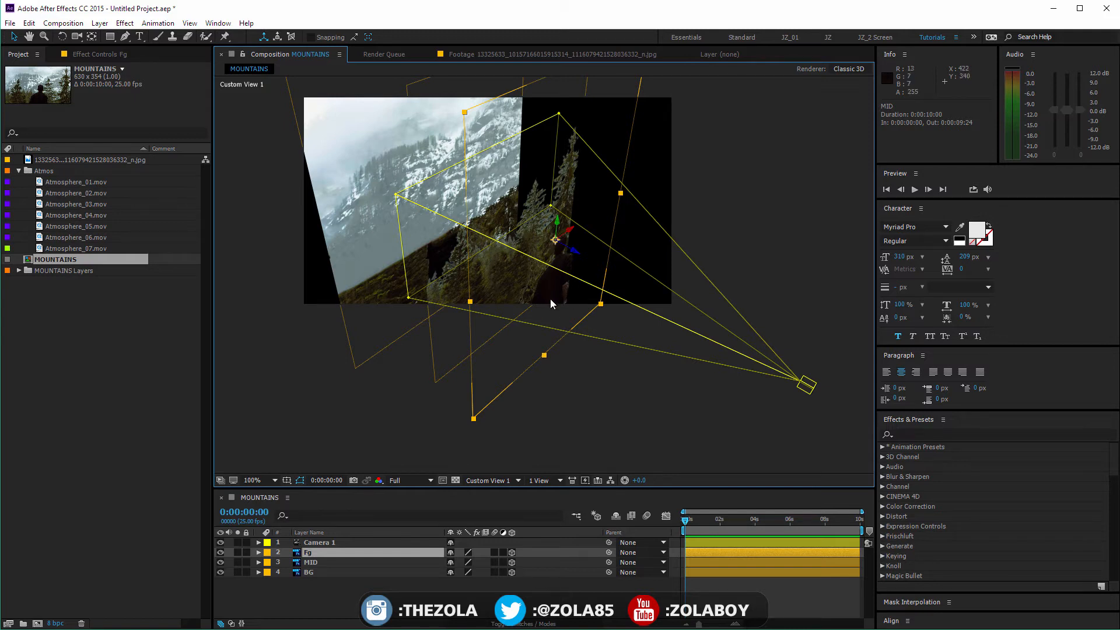
pyautogui.click(436, 586)
pyautogui.click(376, 543)
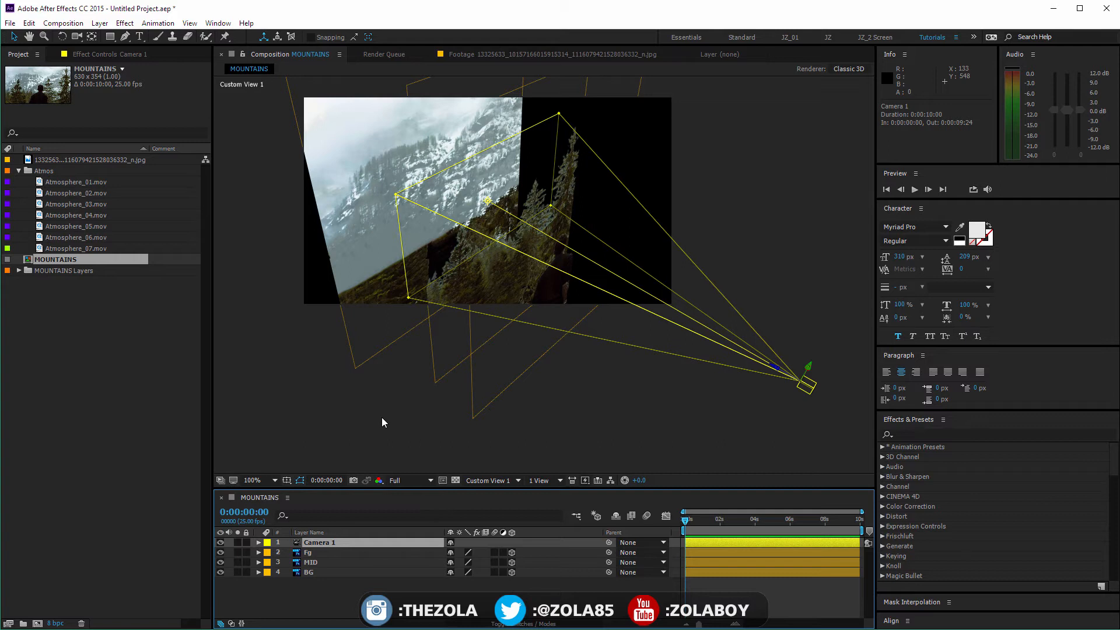
pyautogui.click(506, 479)
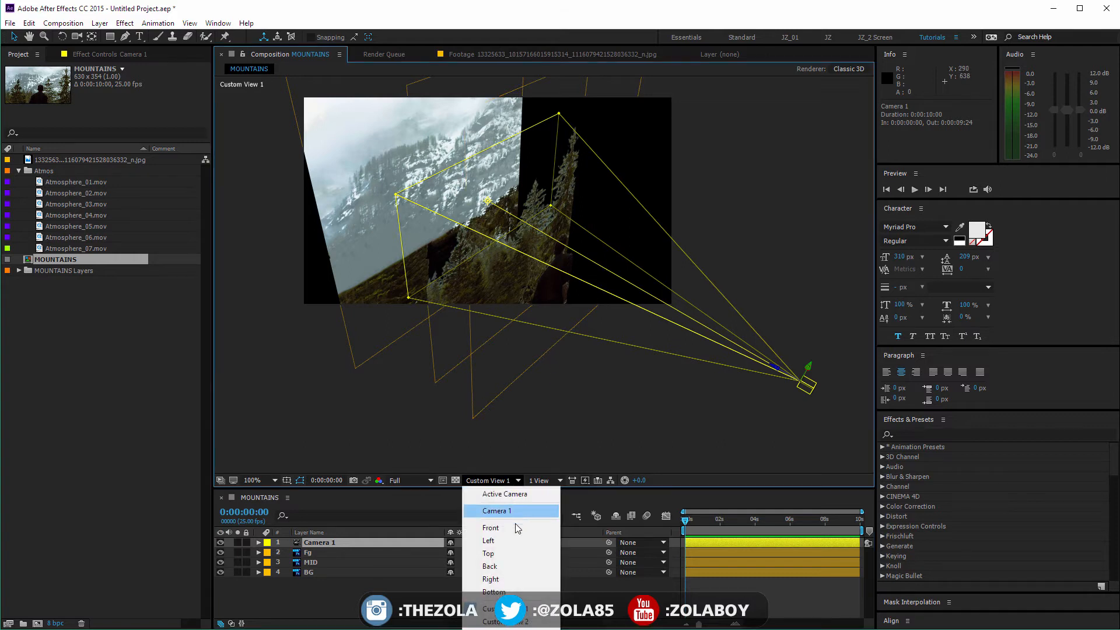
pyautogui.click(505, 494)
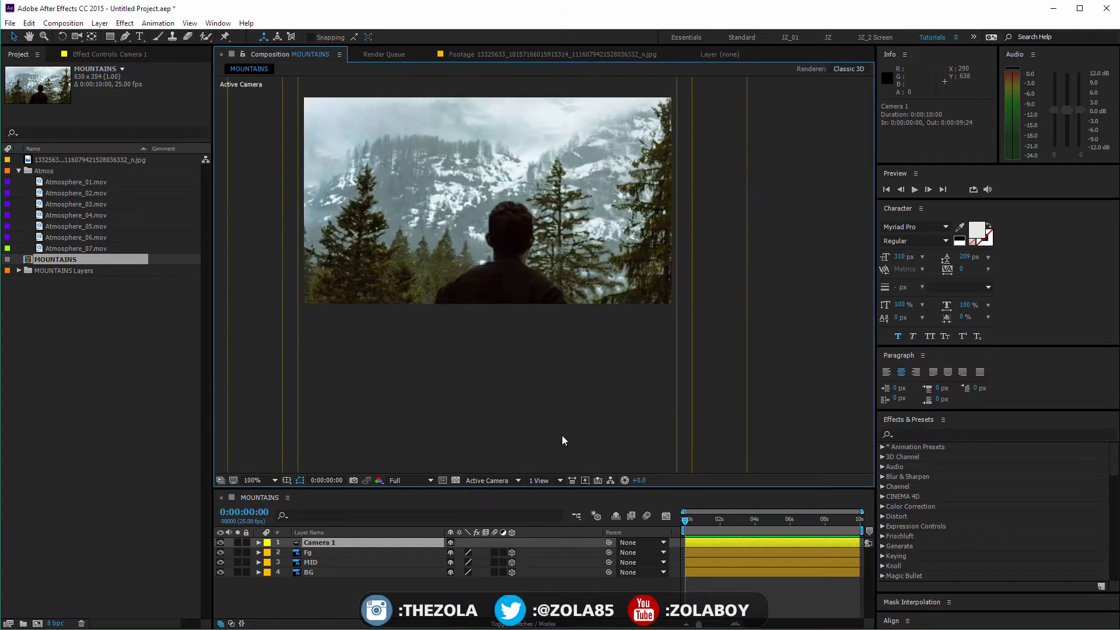
# Step: Create a null object above Camera 1 and parent the camera to it
pyautogui.click(352, 544)
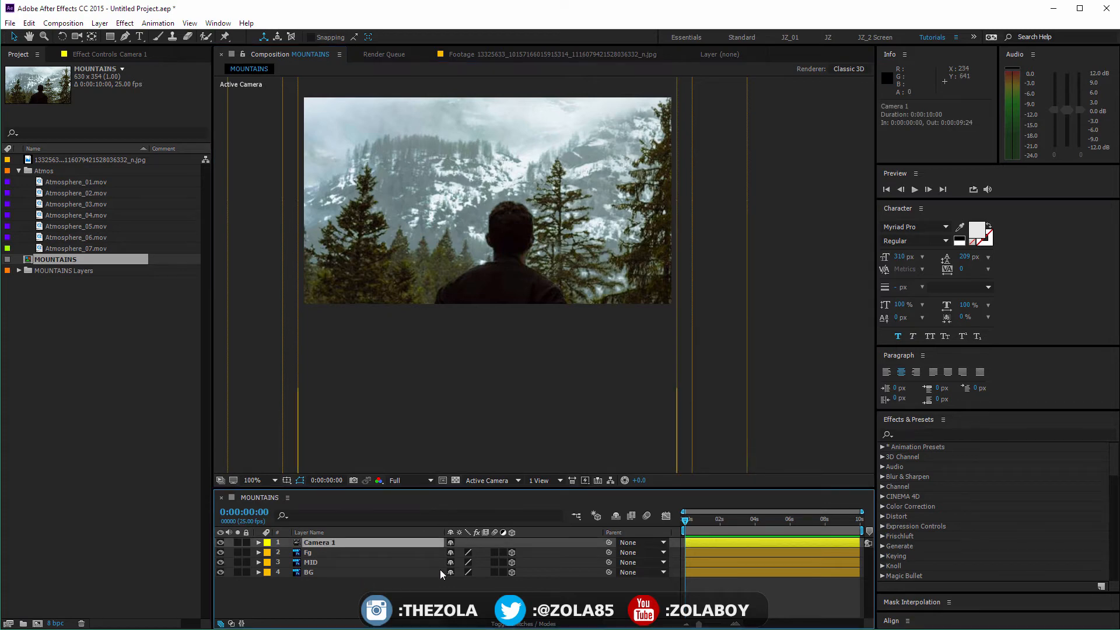
pyautogui.press('p')
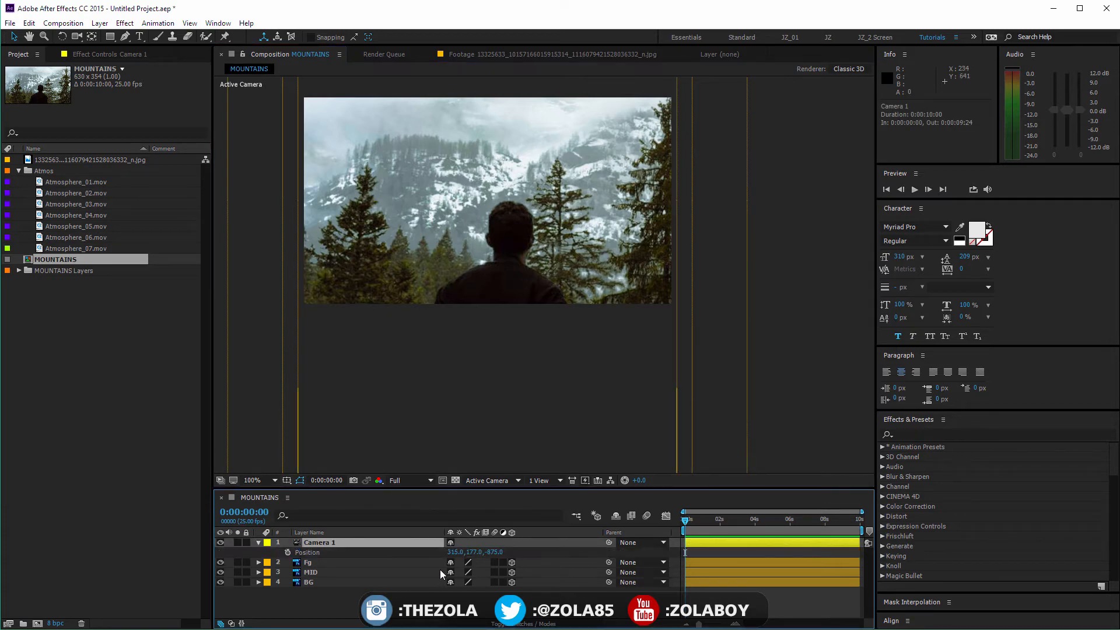
pyautogui.hotkey('ctrl', 'alt', 'shift', 'y')
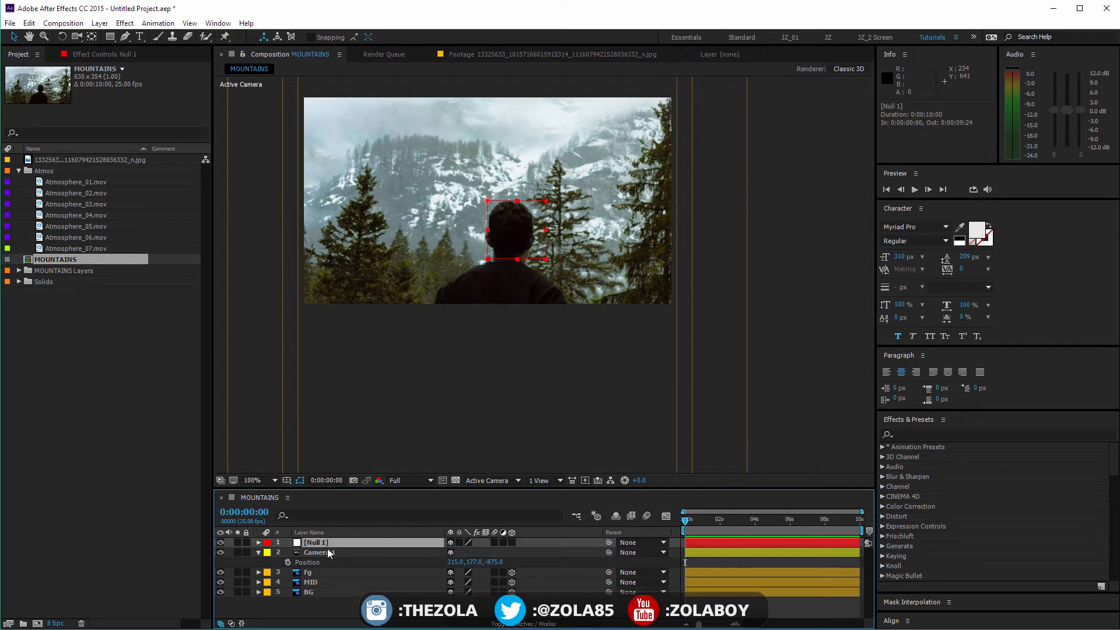
pyautogui.click(258, 552)
pyautogui.click(259, 552)
pyautogui.scroll(-1, 598, 568)
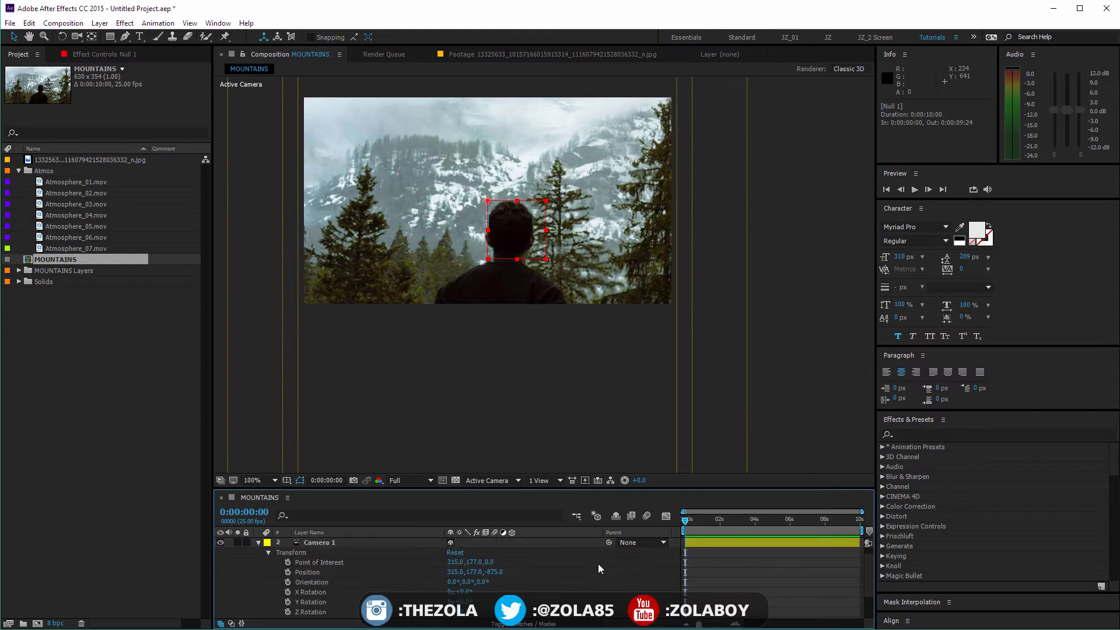
pyautogui.click(258, 543)
pyautogui.click(421, 553)
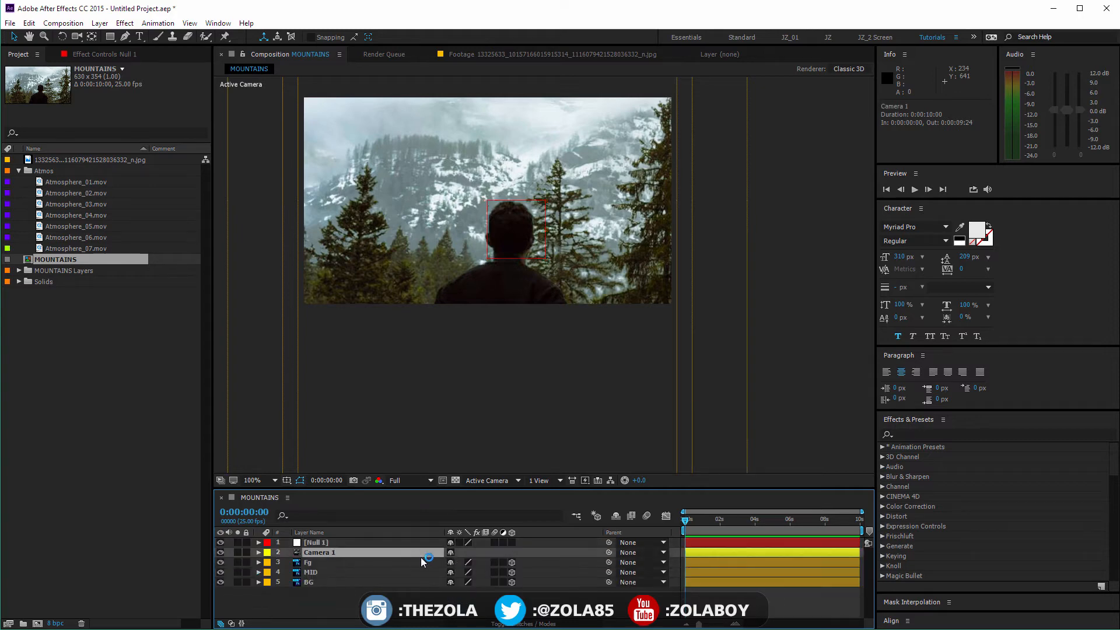
pyautogui.moveTo(609, 553); pyautogui.dragTo(349, 542)
# Step: Shift Null 1, the camera's parent, slightly downward in Y position
pyautogui.click(349, 542)
pyautogui.press('p')
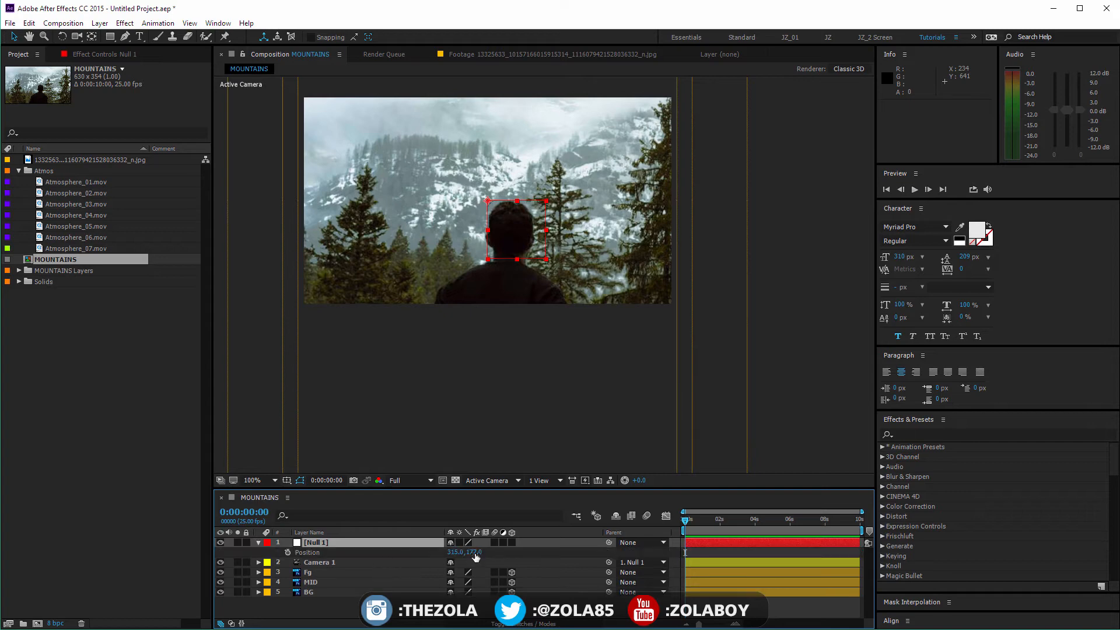
pyautogui.moveTo(473, 552); pyautogui.dragTo(538, 487)
# Step: Set the MOUNTAINS composition's width to 1000 px with the aspect ratio locked
pyautogui.hotkey('ctrl', 'k')
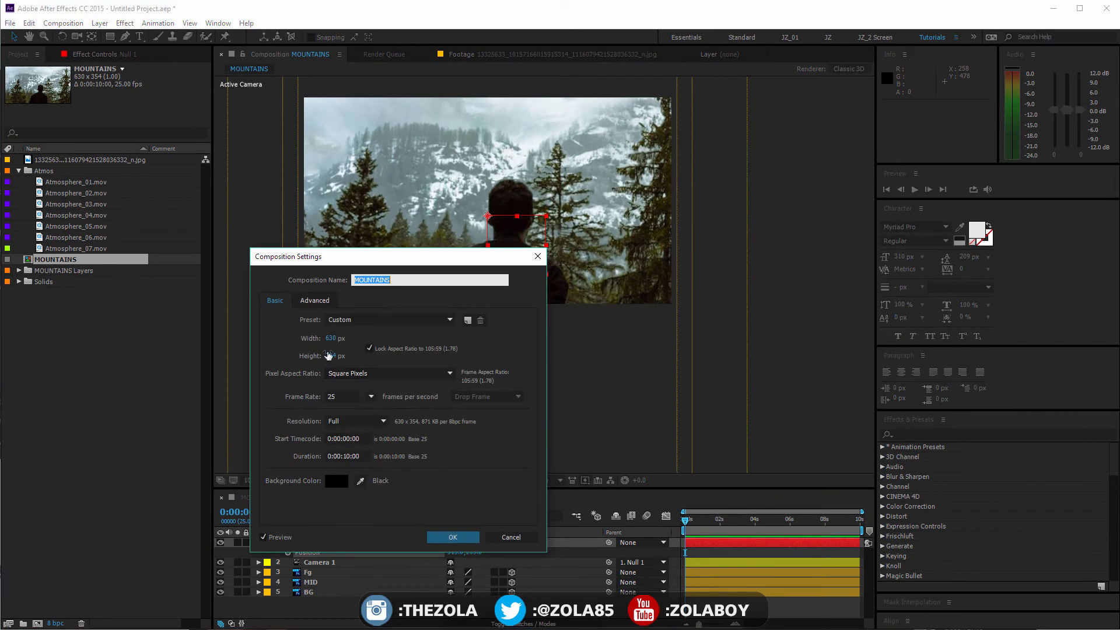
pyautogui.press('Tab')
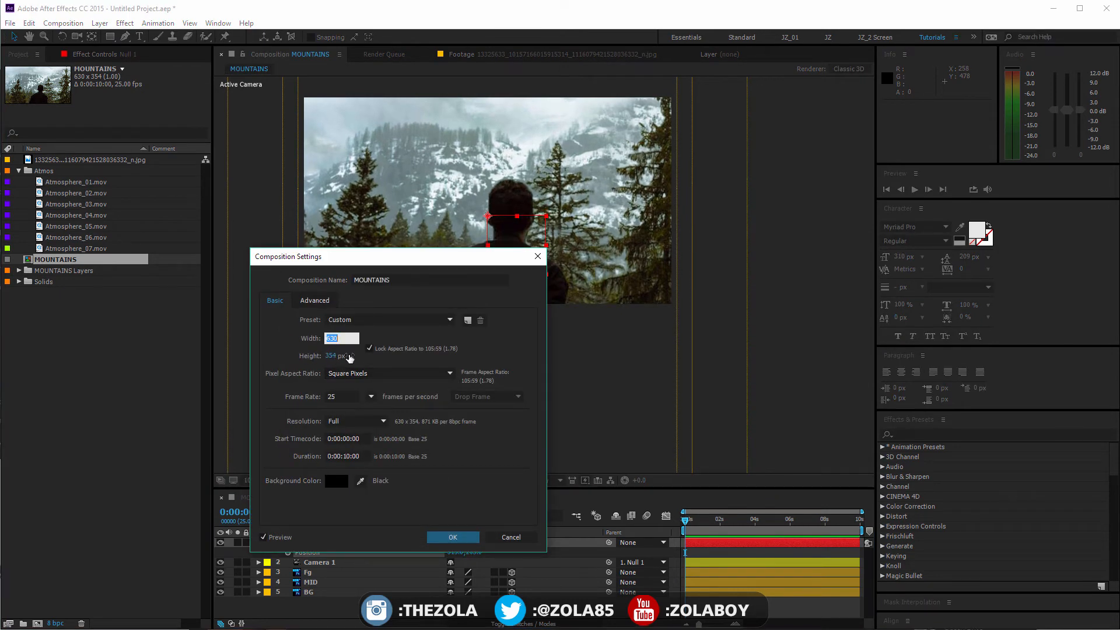
pyautogui.write('1000')
pyautogui.click(466, 543)
pyautogui.click(510, 610)
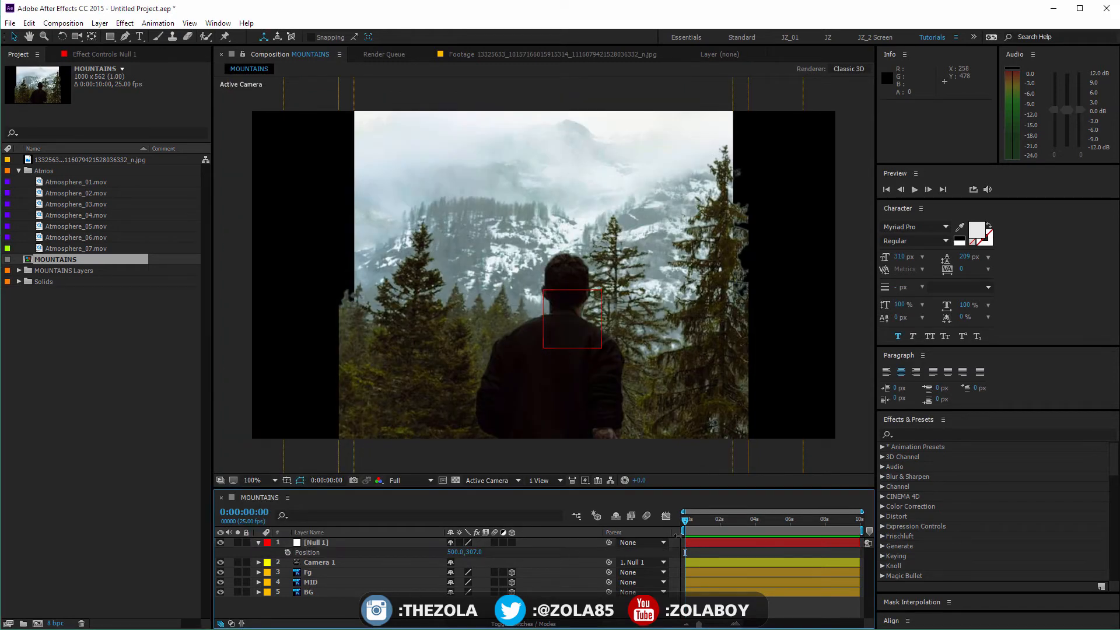
# Step: Create a second null above the Fg layer and parent the Fg, MID and BG layers to it
pyautogui.click(353, 572)
pyautogui.hotkey('ctrl', 'alt', 'shift', 'y')
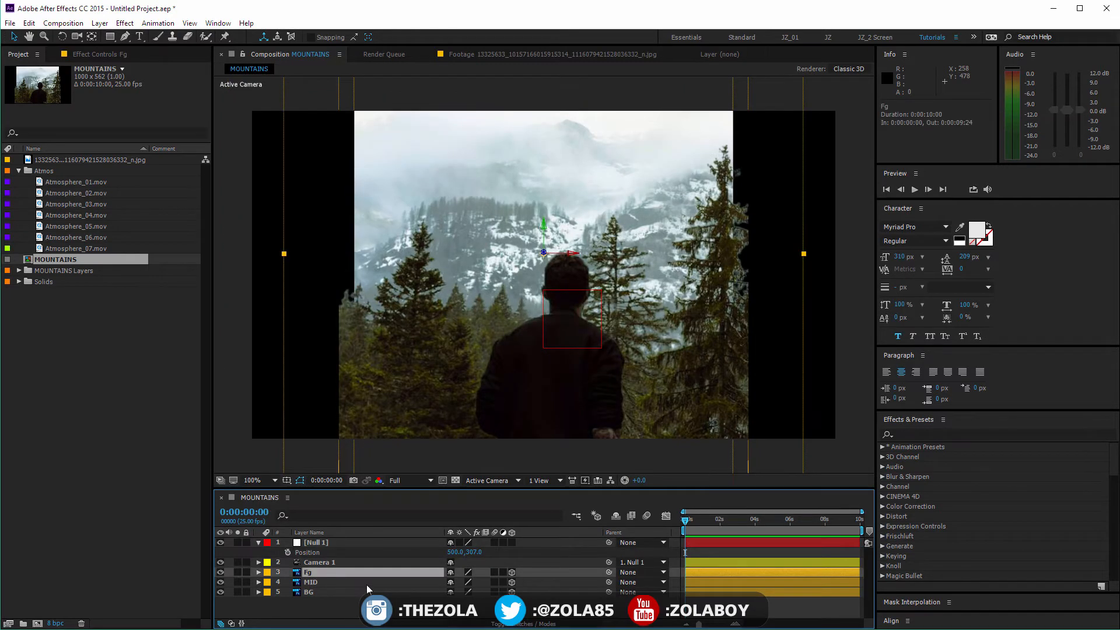
pyautogui.click(337, 583)
pyautogui.keyDown('shift'); pyautogui.click(337, 602); pyautogui.keyUp('shift')
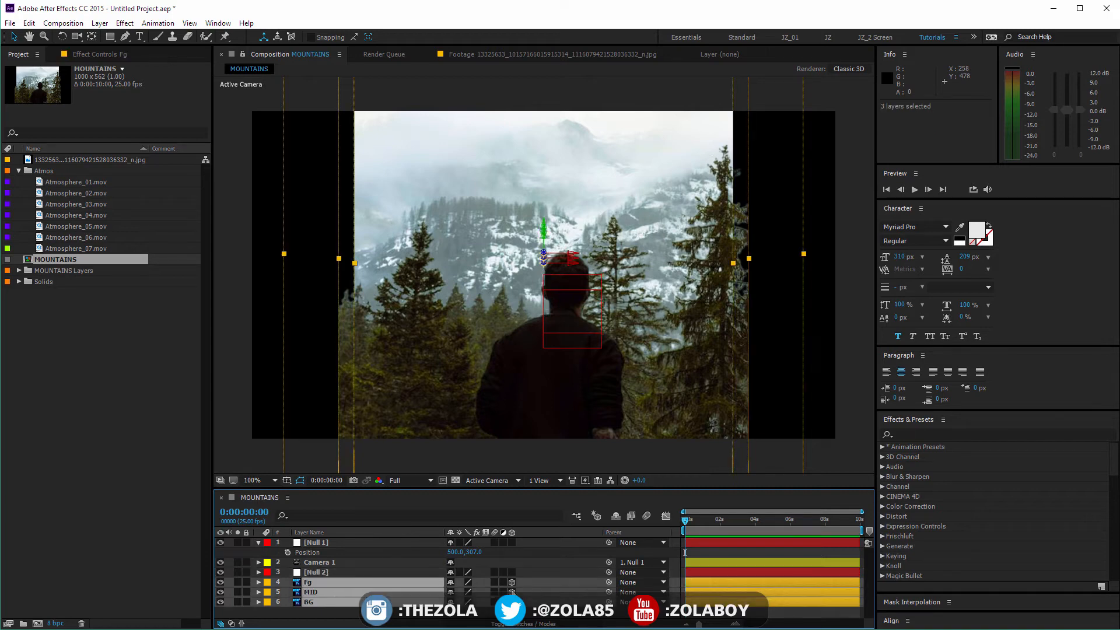
pyautogui.moveTo(608, 582); pyautogui.dragTo(383, 572)
# Step: Scale Null 2 up to 154% so the image layers fill the wider frame, and collapse its properties
pyautogui.click(383, 573)
pyautogui.press('s')
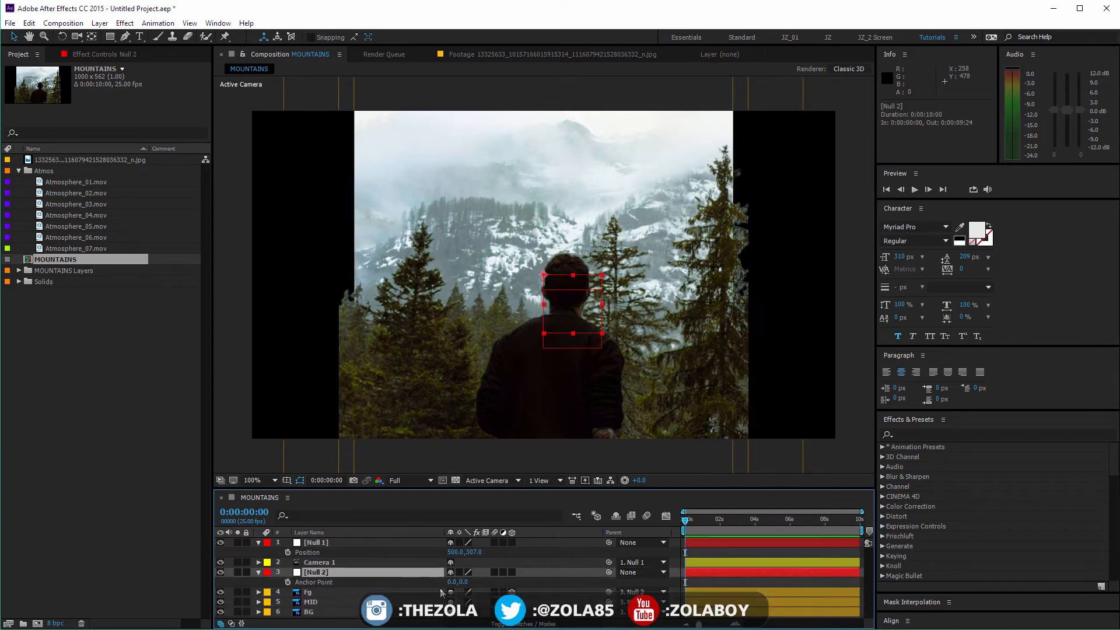
pyautogui.moveTo(484, 582); pyautogui.dragTo(519, 576)
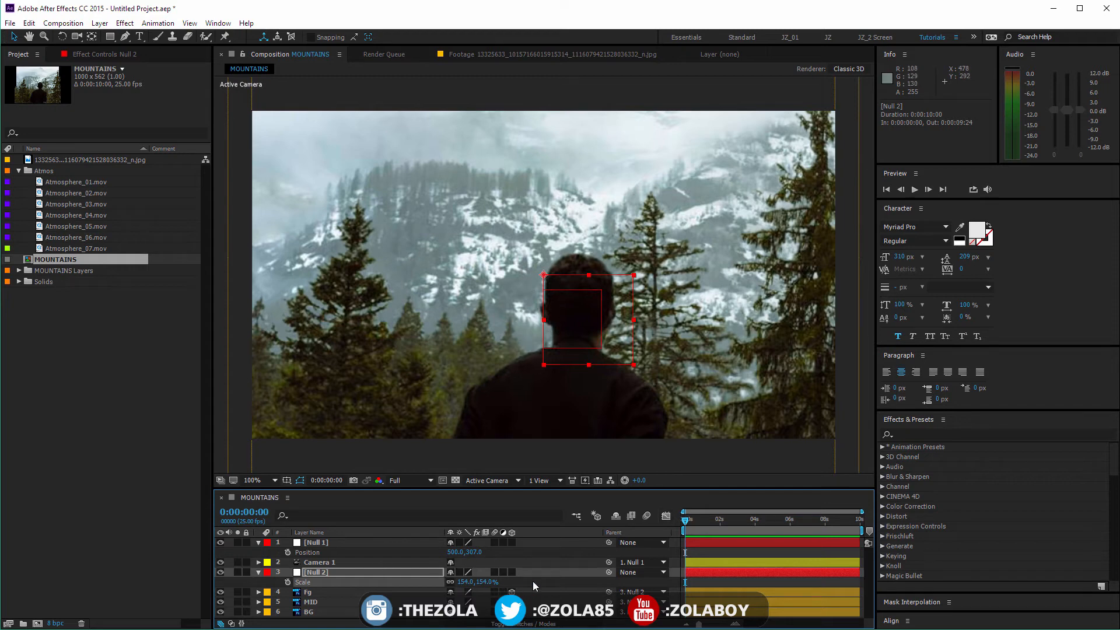
pyautogui.click(260, 573)
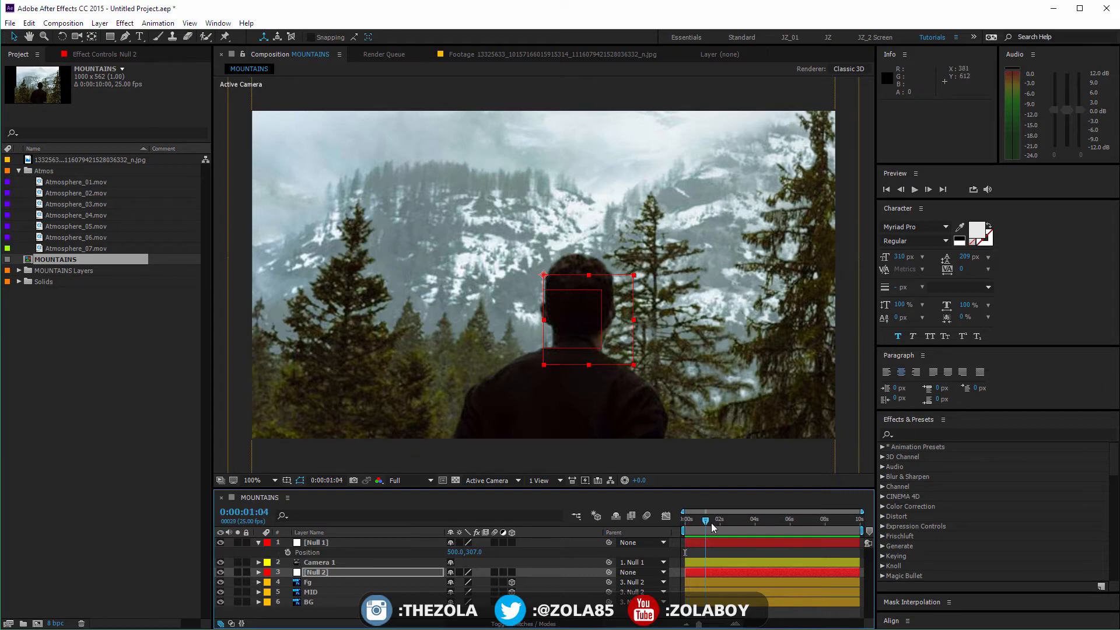
# Step: Start a Position keyframe on Null 1 at the first frame and trim the composition to a work area ending at 3 seconds
pyautogui.click(288, 552)
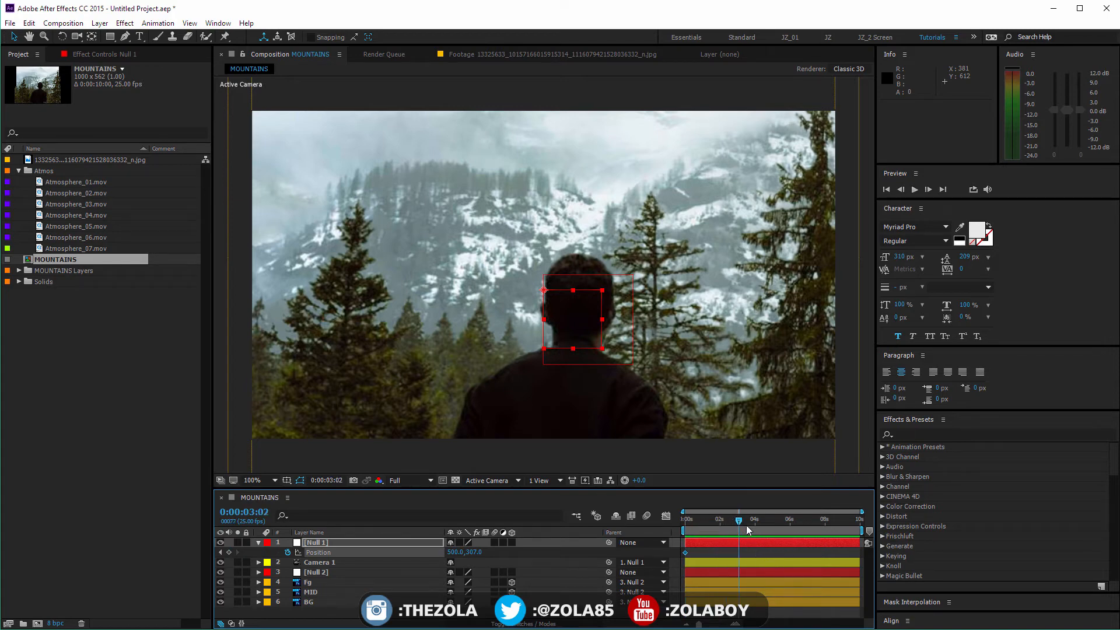
pyautogui.press('=')
pyautogui.press('=')
pyautogui.moveTo(738, 520); pyautogui.dragTo(733, 522)
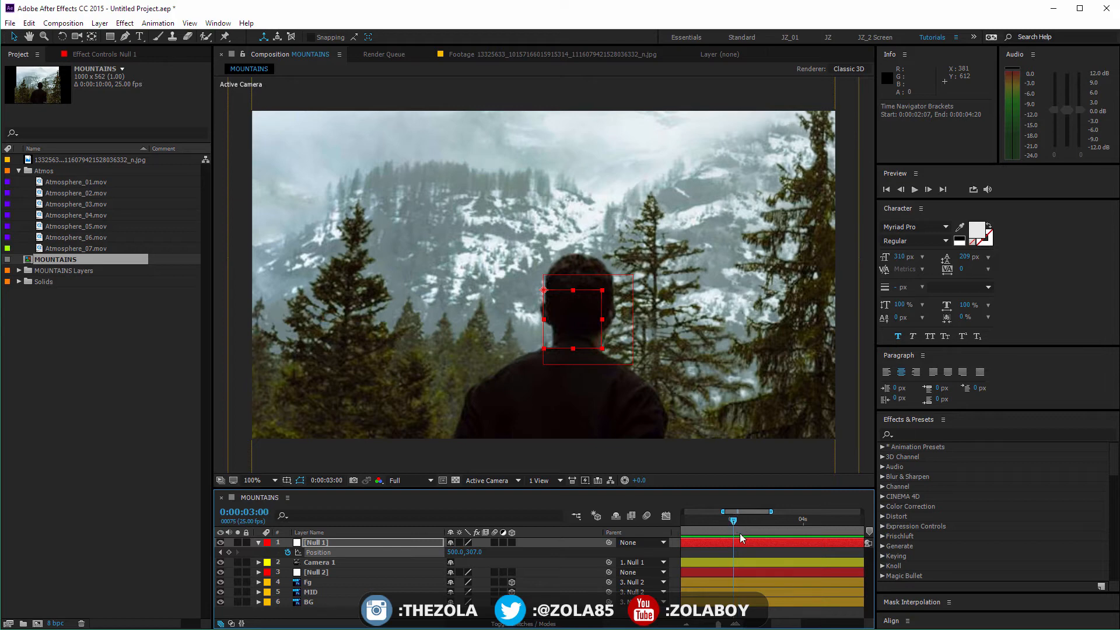
pyautogui.press('n')
pyautogui.rightClick(728, 534)
pyautogui.click(764, 563)
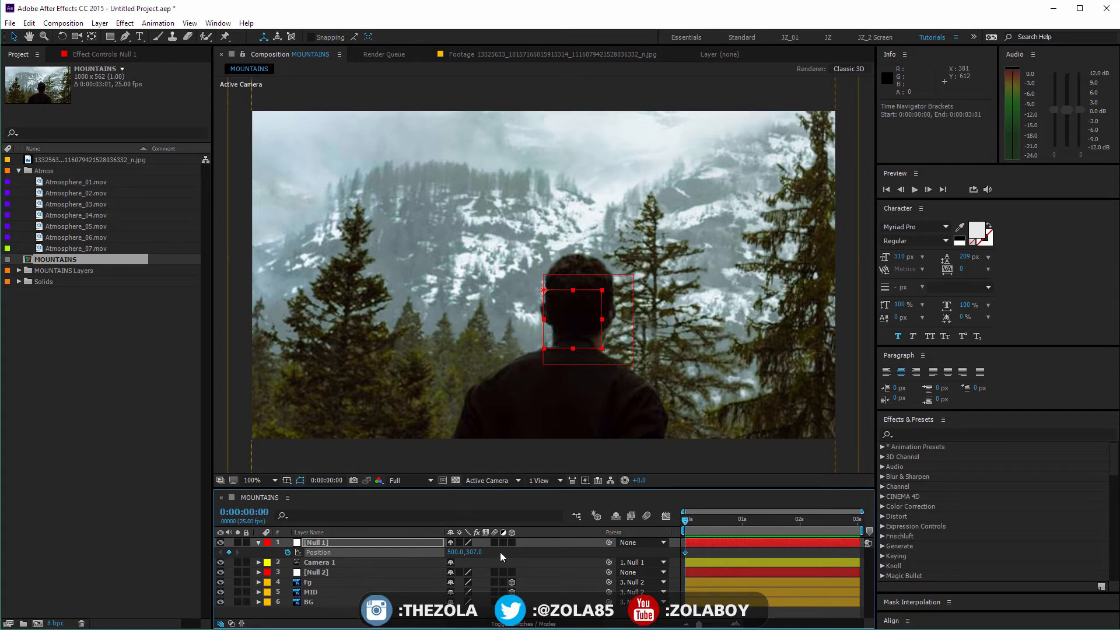
# Step: Keyframe Null 1's Y position at 757 on the last frame, and swap the two Position keyframes in time
pyautogui.press('End')
pyautogui.moveTo(479, 552); pyautogui.dragTo(503, 547)
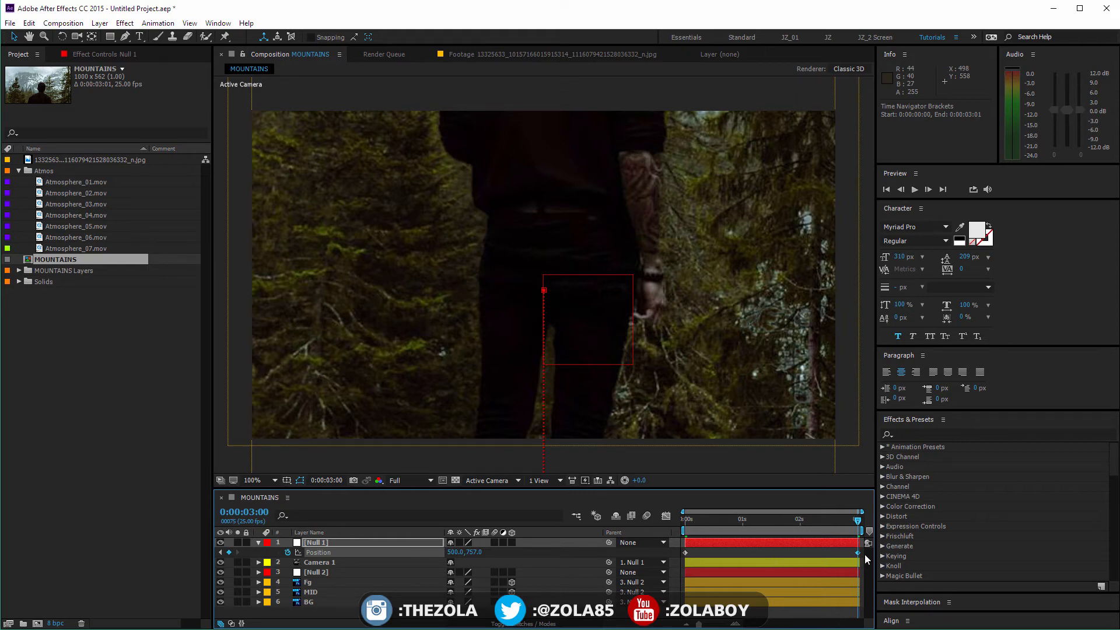
pyautogui.moveTo(858, 553)
pyautogui.mouseDown()
pyautogui.moveTo(705, 552)
pyautogui.moveTo(855, 559)
pyautogui.mouseUp()
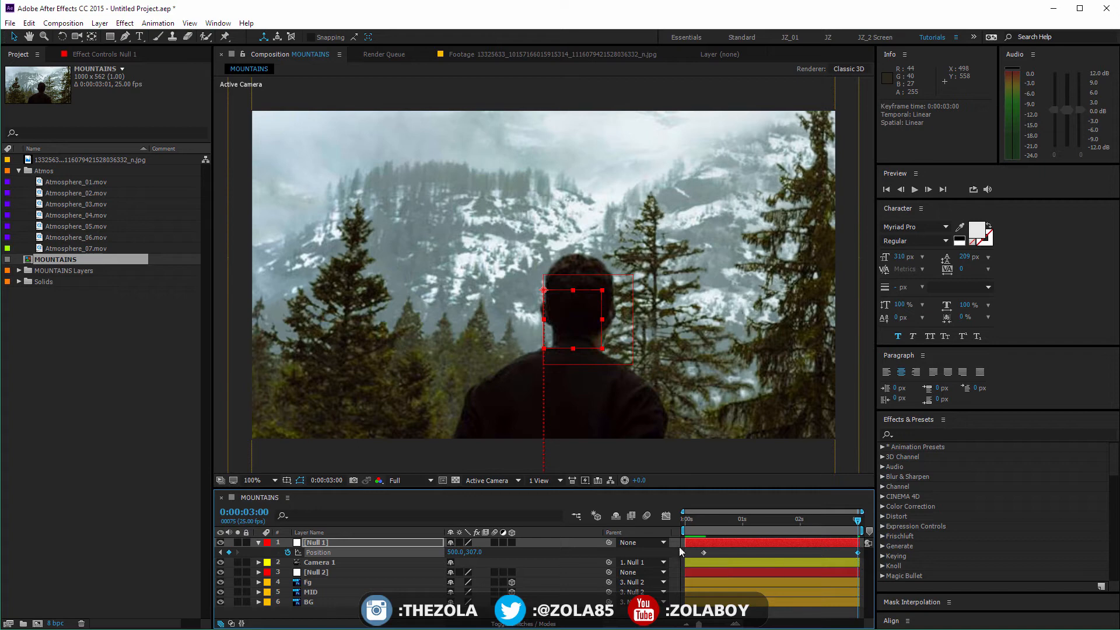
pyautogui.moveTo(703, 553); pyautogui.dragTo(687, 552)
# Step: Set Null 1's Y position to -322 at 0:00:03:00 and preview the vertical camera move
pyautogui.moveTo(474, 555); pyautogui.dragTo(63, 568)
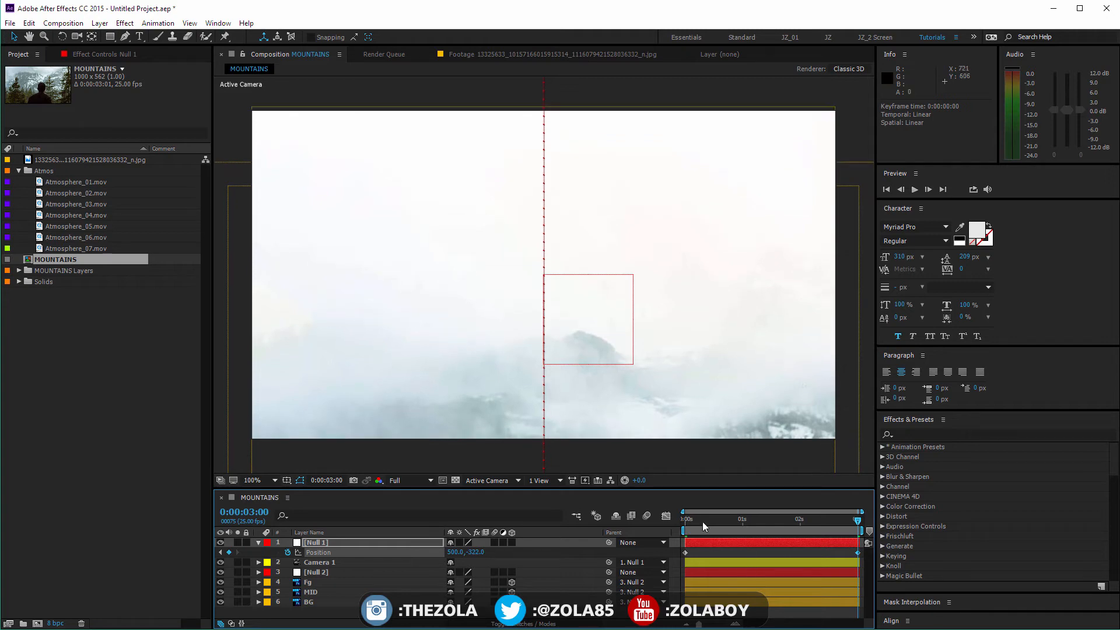
pyautogui.press('space')
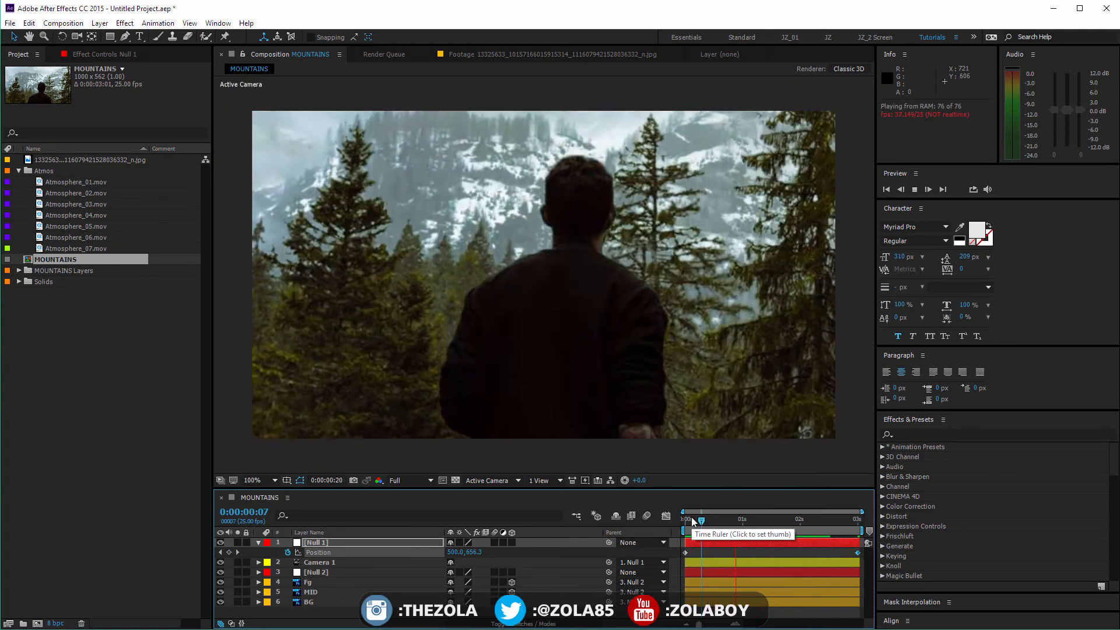
pyautogui.press('space')
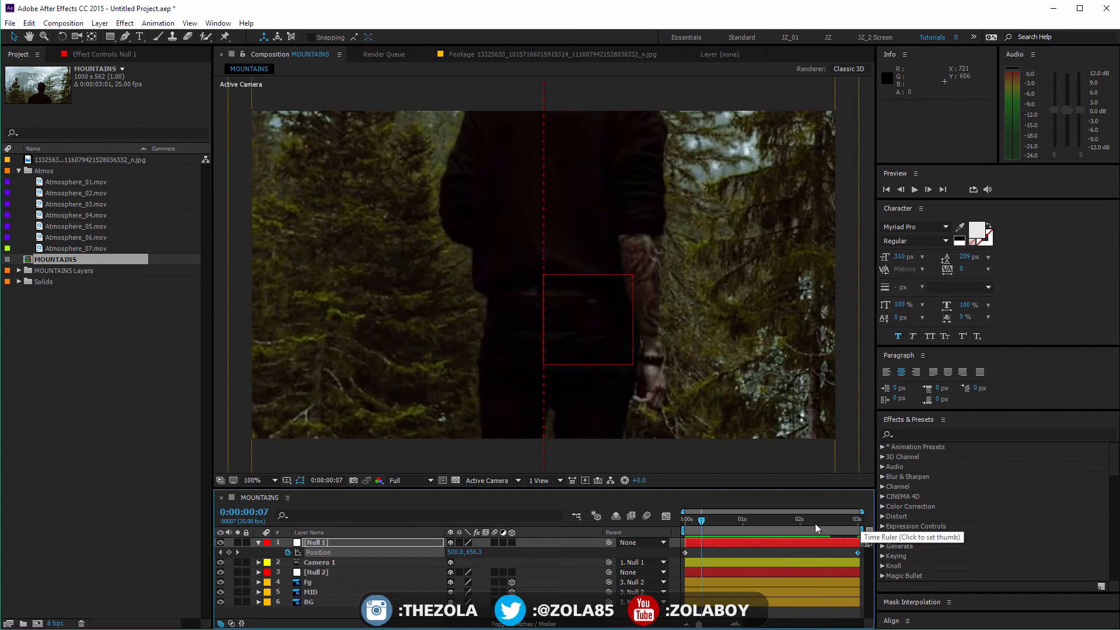
# Step: Lengthen the MOUNTAINS composition to 0:00:07:01 and extend all layers to the new end
pyautogui.hotkey('ctrl', 'k')
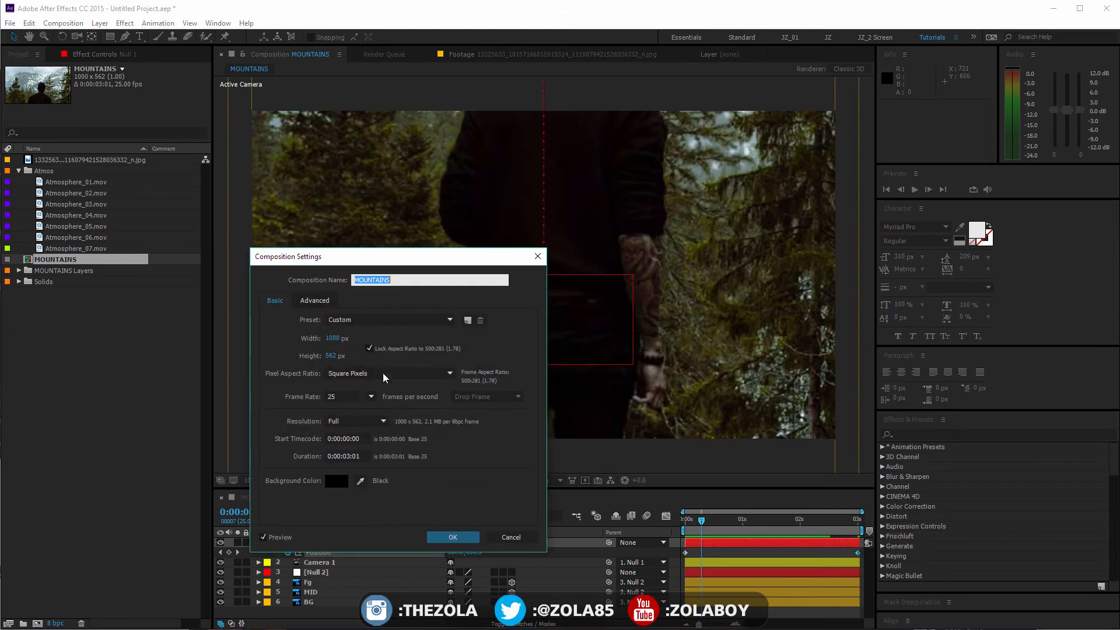
pyautogui.click(350, 456)
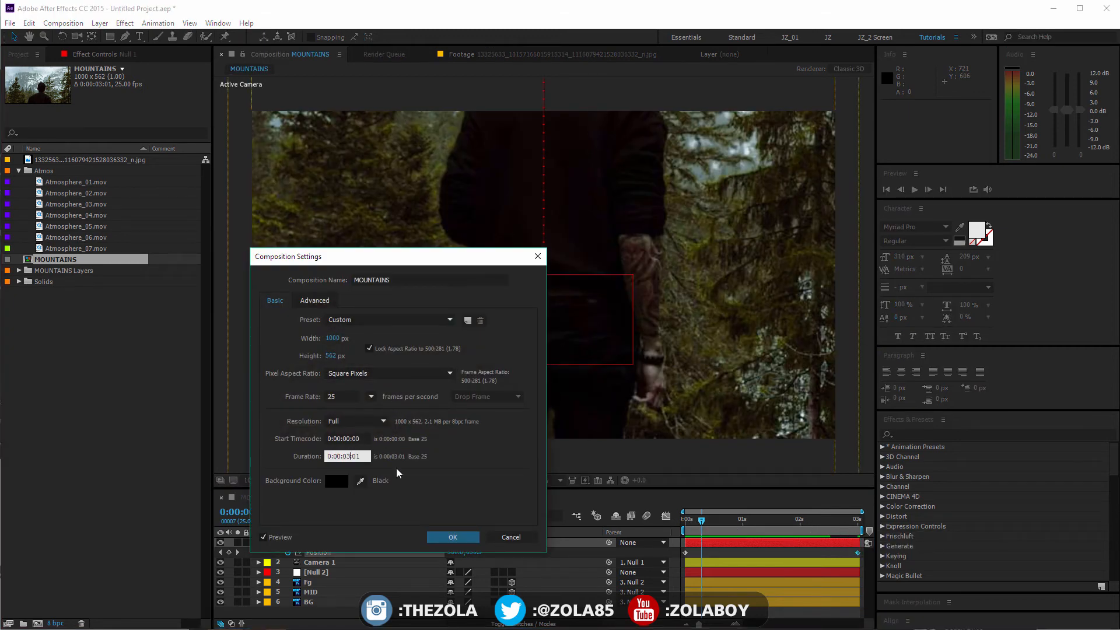
pyautogui.press('BackSpace')
pyautogui.write('7')
pyautogui.press('Return')
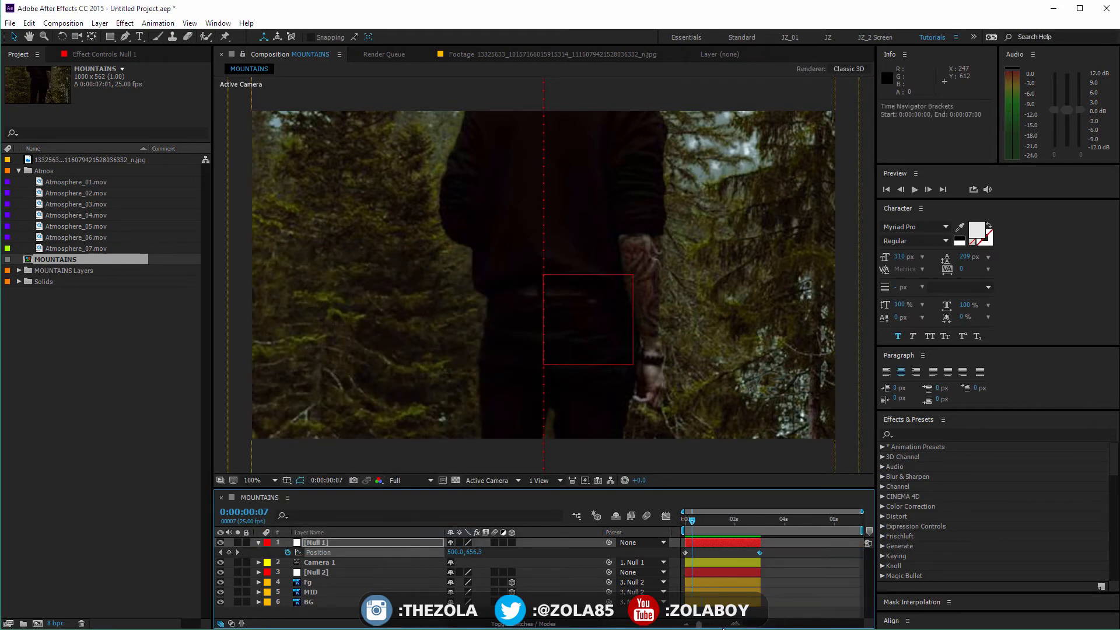
pyautogui.hotkey('ctrl', 'a')
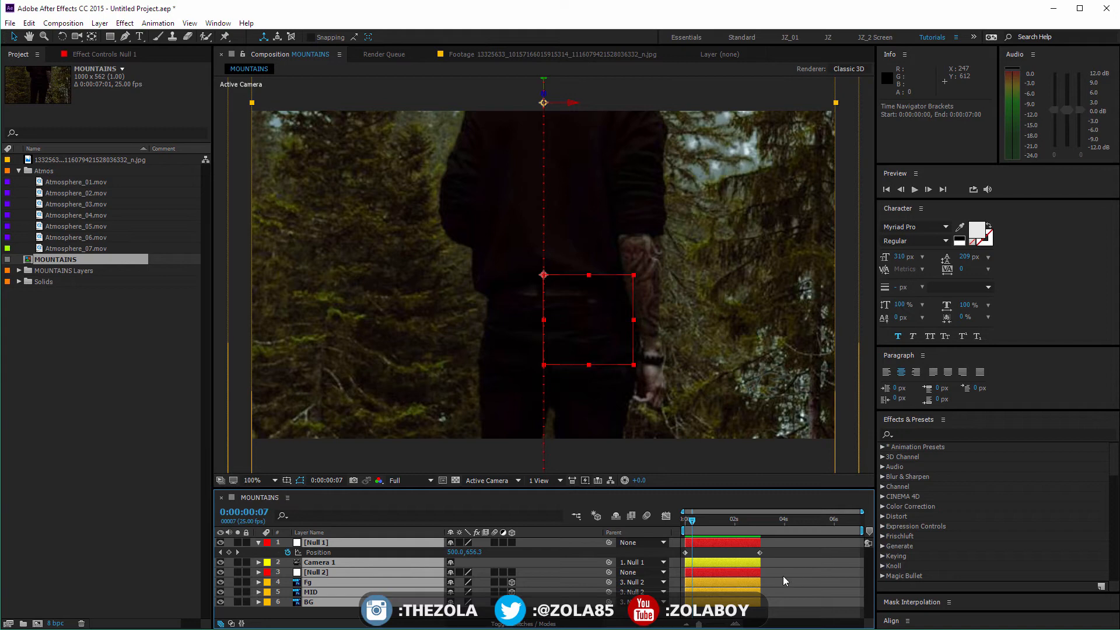
pyautogui.moveTo(760, 561); pyautogui.dragTo(861, 560)
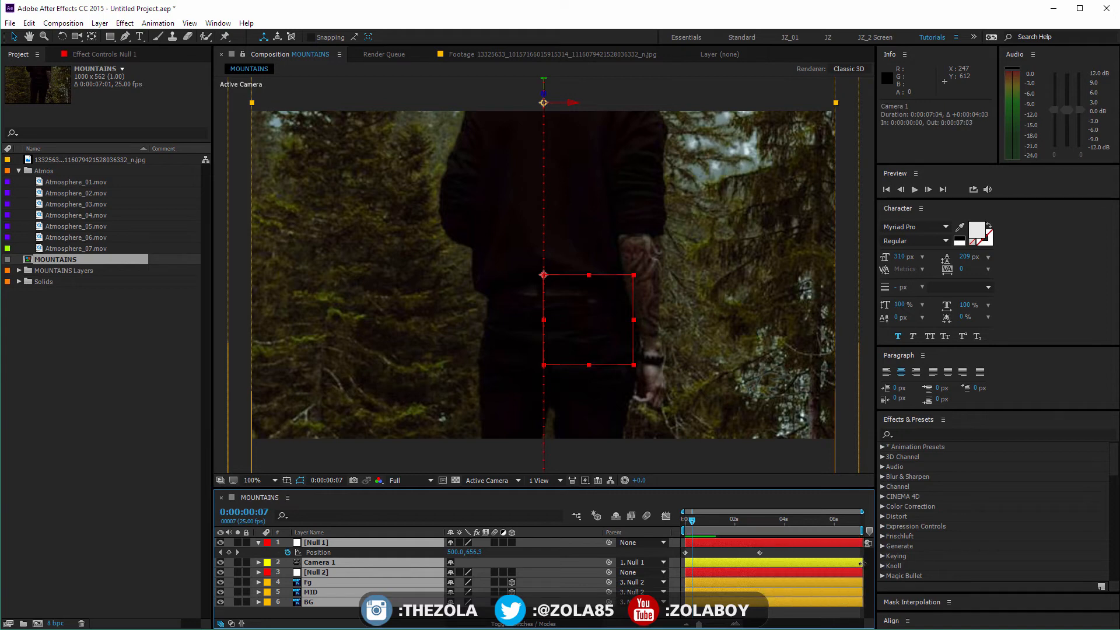
# Step: Move Null 1's last Position keyframe to the end of the composition and preview the slower camera move
pyautogui.click(824, 610)
pyautogui.moveTo(759, 553); pyautogui.dragTo(860, 554)
pyautogui.press('space')
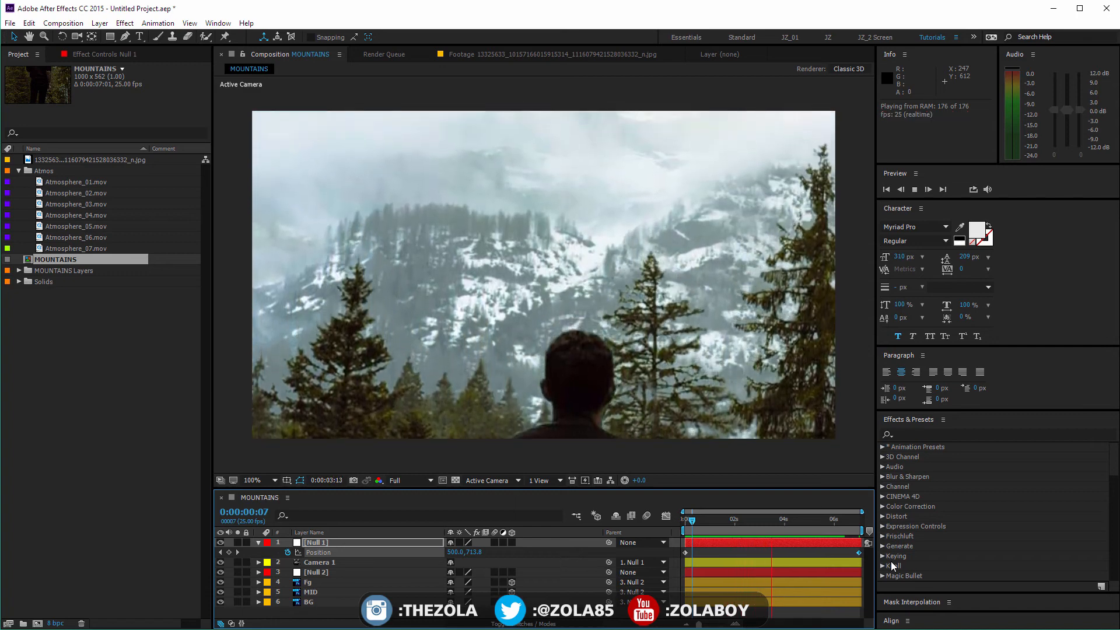
pyautogui.press('space')
# Step: In Custom View 1, push the BG layer back to Z 713 and the MID layer back to about Z 149
pyautogui.moveTo(711, 519); pyautogui.dragTo(721, 523)
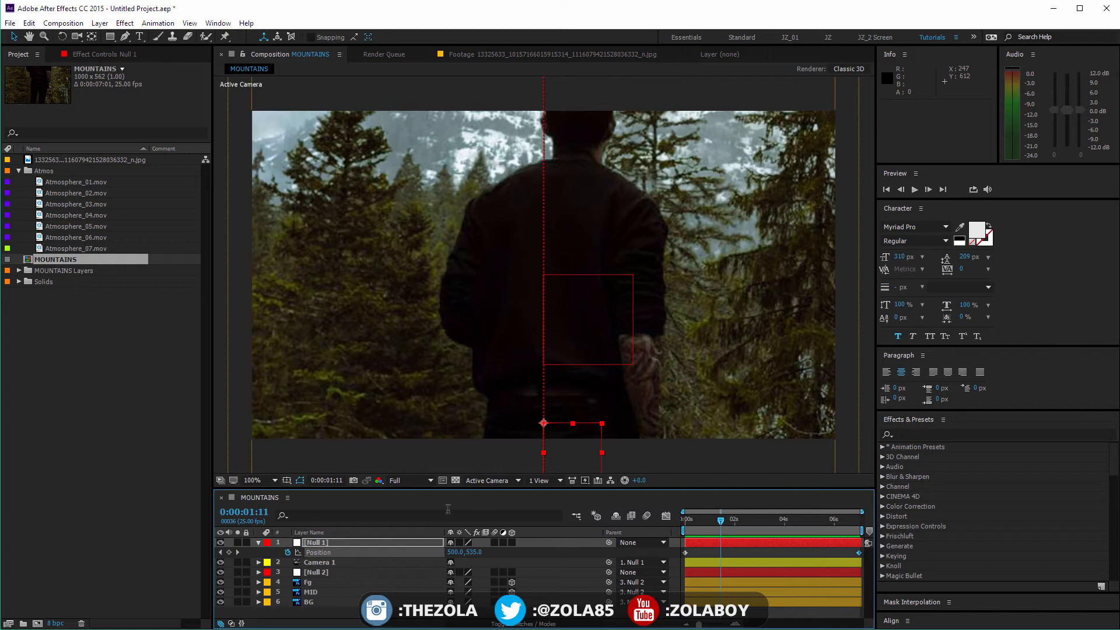
pyautogui.click(430, 481)
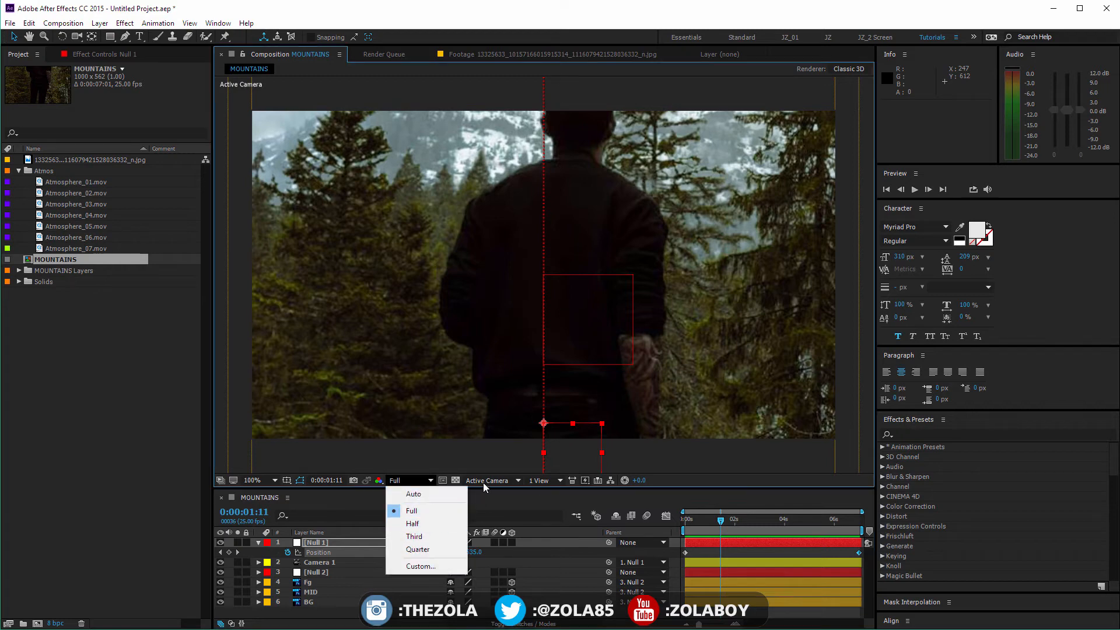
pyautogui.click(510, 480)
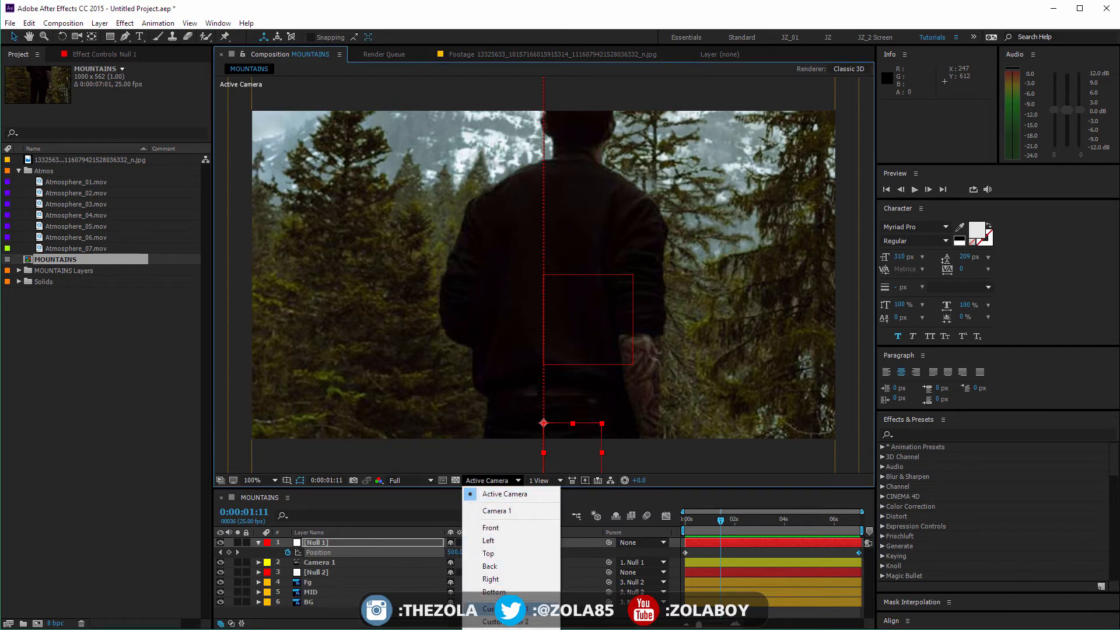
pyautogui.click(499, 608)
pyautogui.click(335, 601)
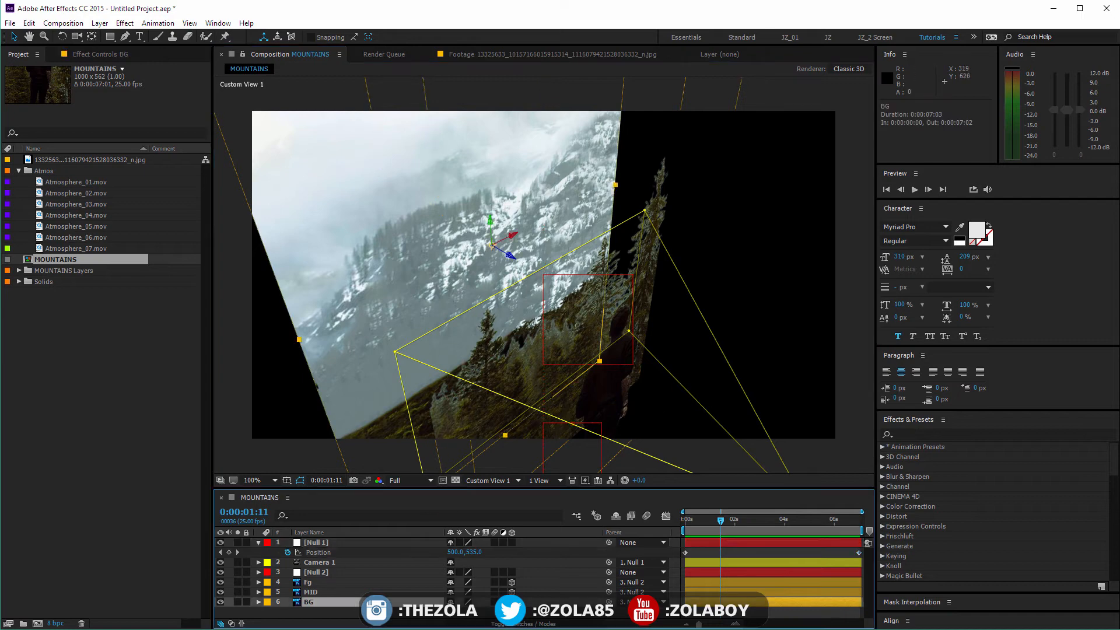
pyautogui.moveTo(510, 258); pyautogui.dragTo(285, 214)
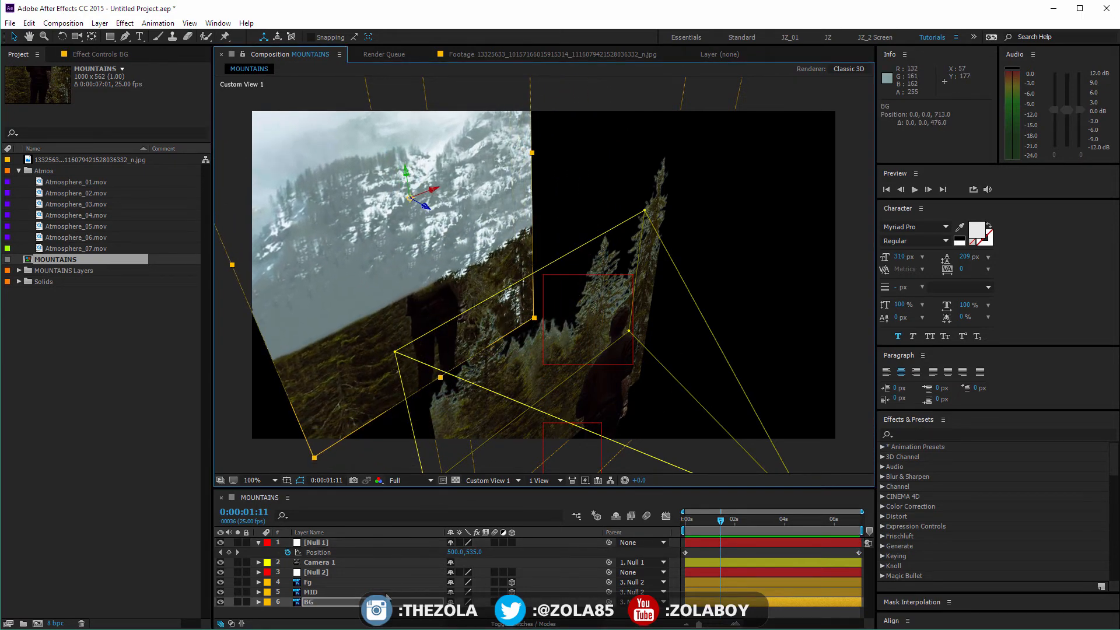
pyautogui.click(345, 593)
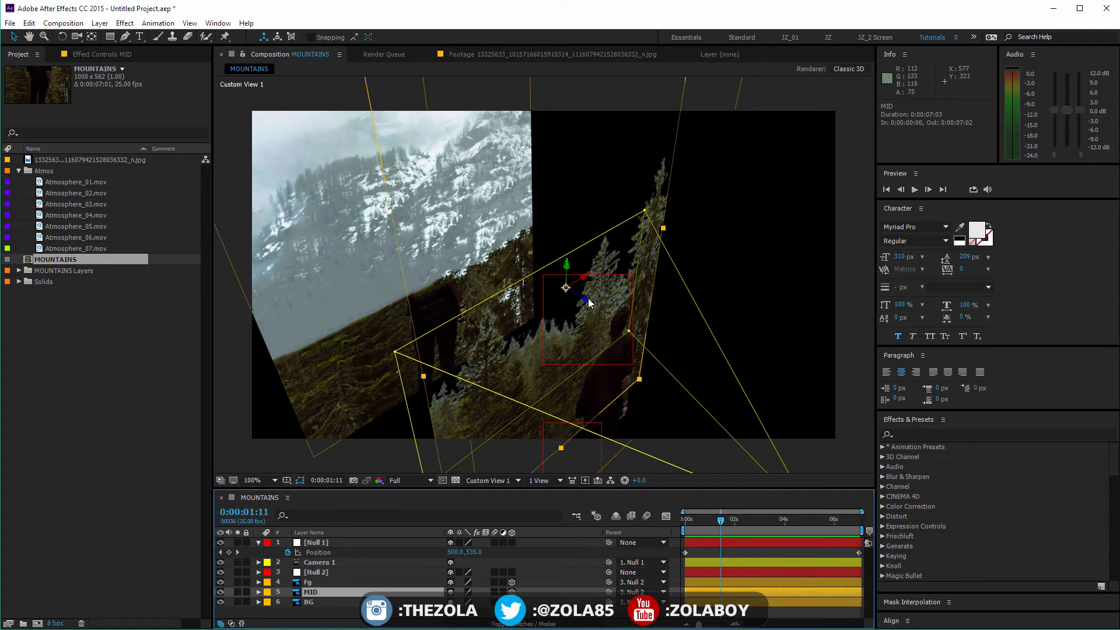
pyautogui.moveTo(587, 300)
pyautogui.mouseDown()
pyautogui.moveTo(609, 319)
pyautogui.moveTo(586, 307)
pyautogui.mouseUp()
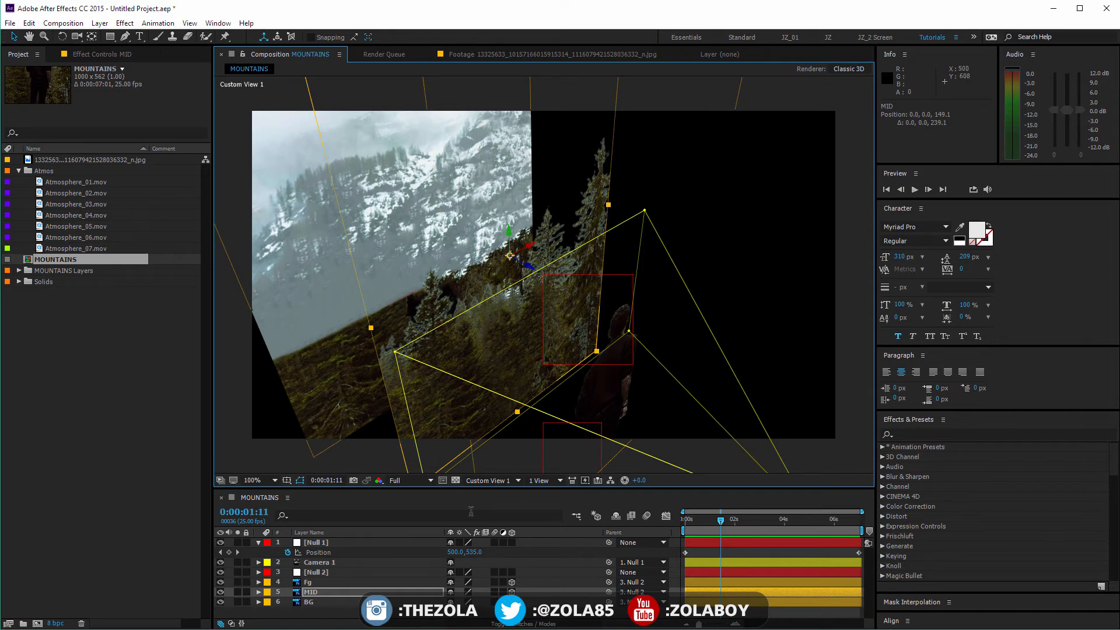
# Step: Through the Active Camera, scale MID up to 121% and enlarge BG until both fill the frame, and preview the move
pyautogui.click(491, 481)
pyautogui.click(525, 494)
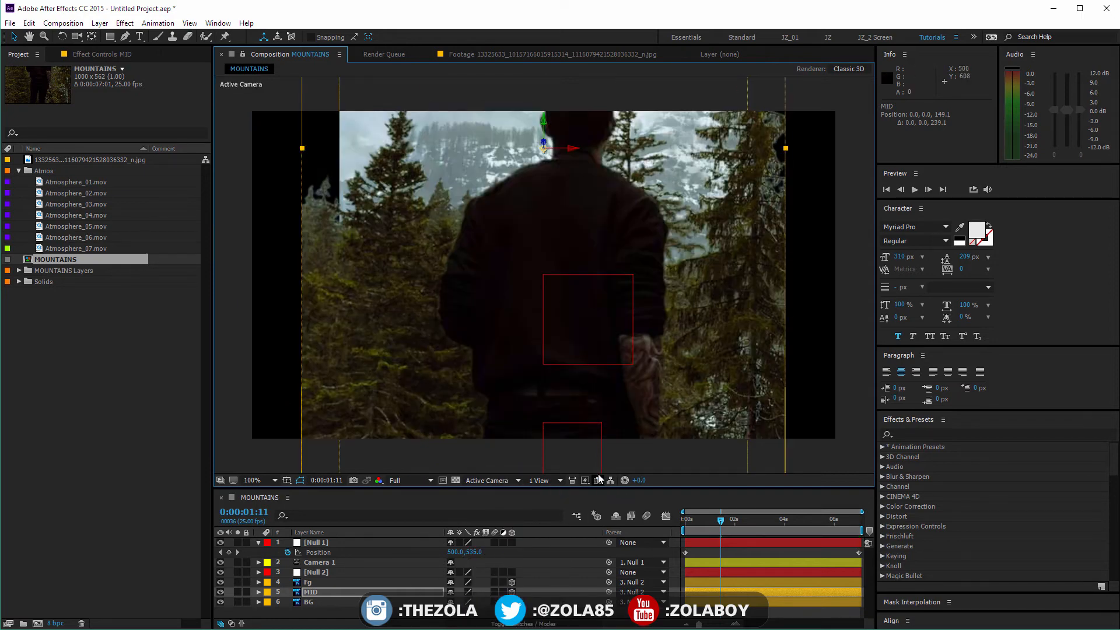
pyautogui.press('s')
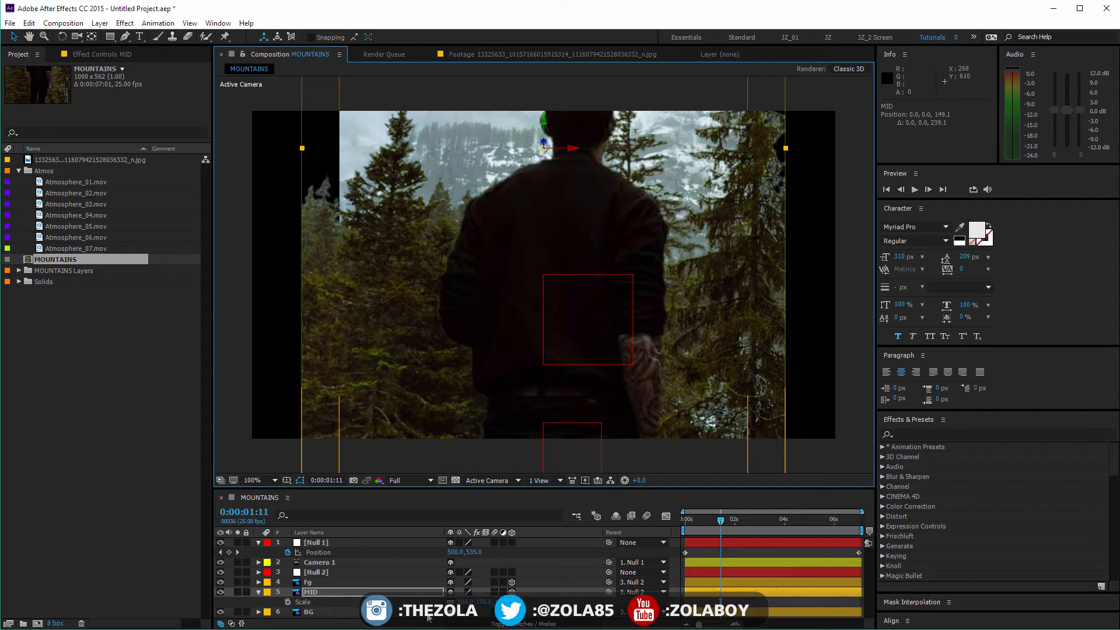
pyautogui.click(432, 613)
pyautogui.press('s')
pyautogui.moveTo(494, 616); pyautogui.dragTo(504, 593)
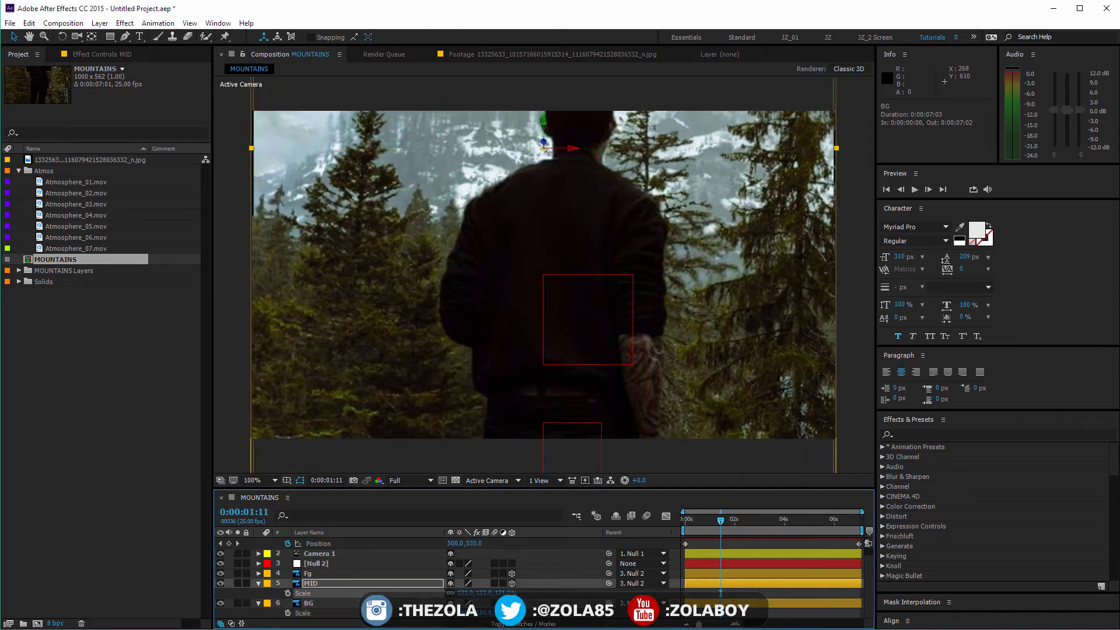
pyautogui.press('Up')
pyautogui.press('Up')
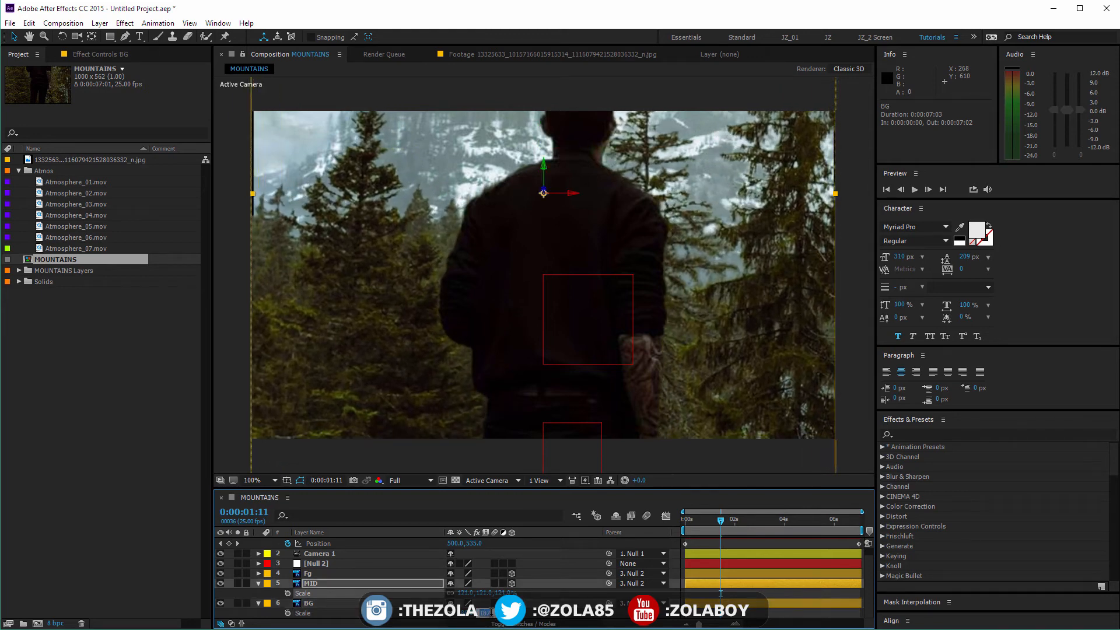
pyautogui.hotkey('ctrl', 'Up')
pyautogui.hotkey('ctrl', 'Up')
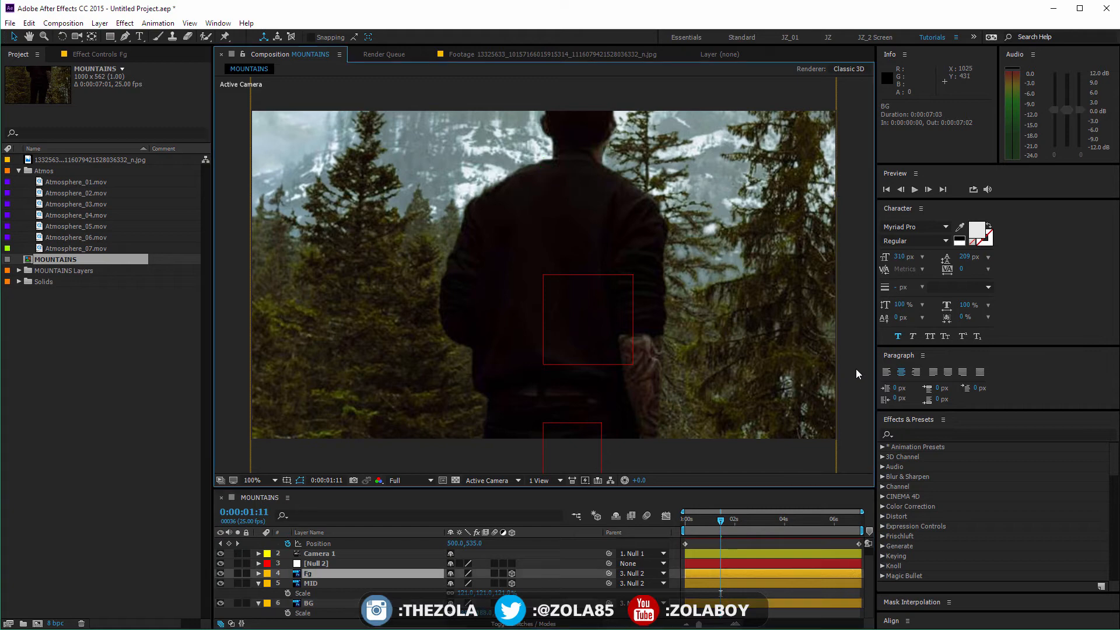
pyautogui.press('space')
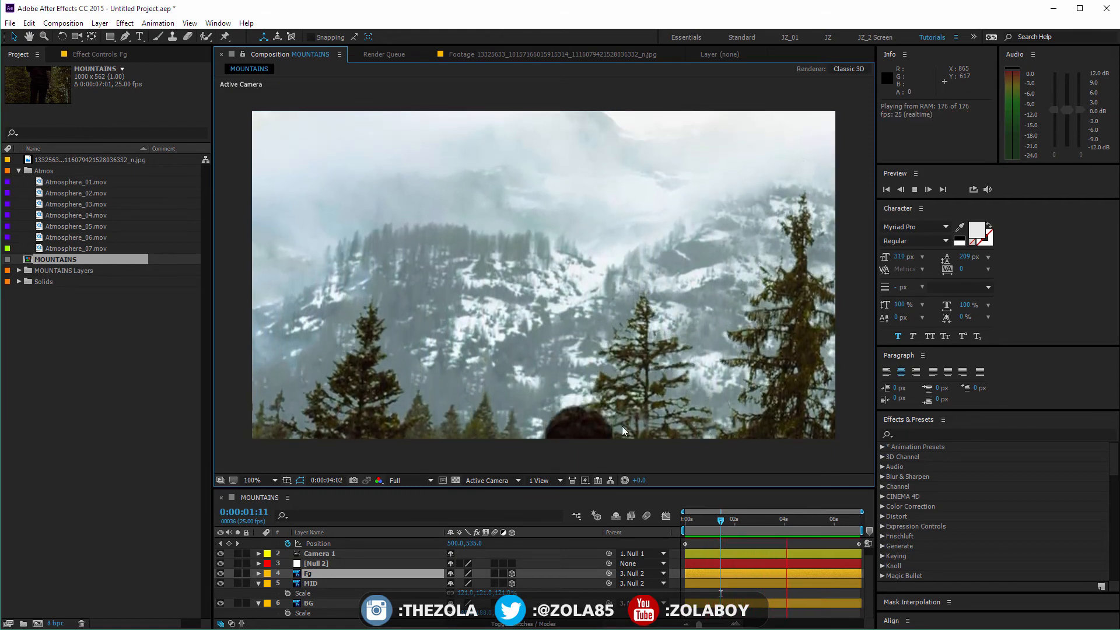
# Step: Add Atmosphere_07.mov as a 3D layer directly below Camera 1, starting at the first frame, and go to 0:00:01:18
pyautogui.moveTo(721, 520); pyautogui.dragTo(527, 442)
pyautogui.moveTo(79, 247); pyautogui.dragTo(390, 555)
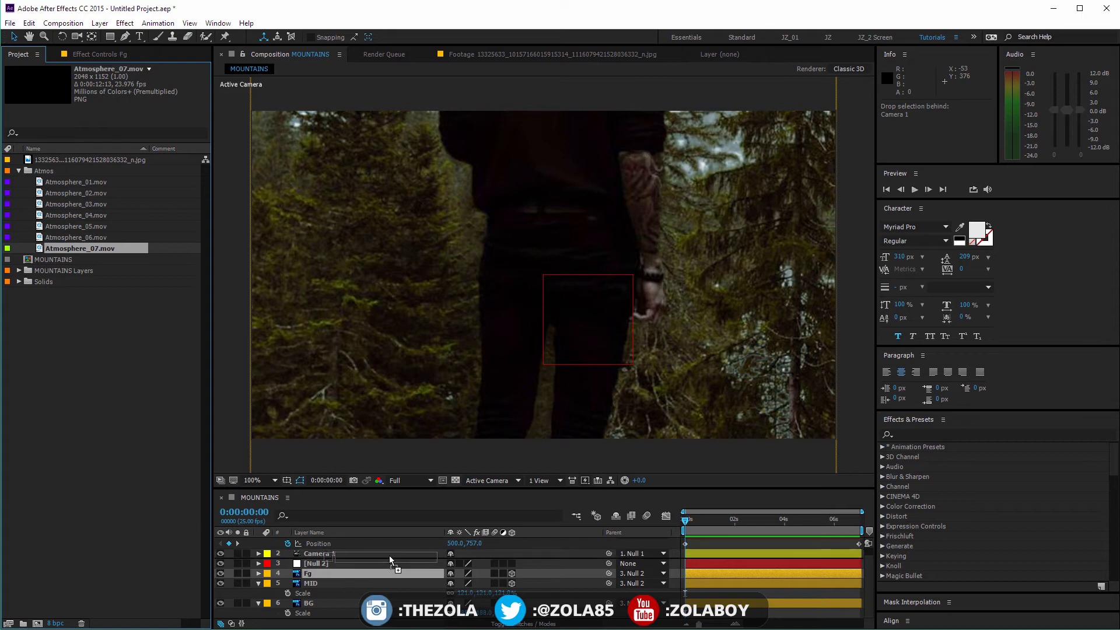
pyautogui.moveTo(697, 520); pyautogui.dragTo(727, 522)
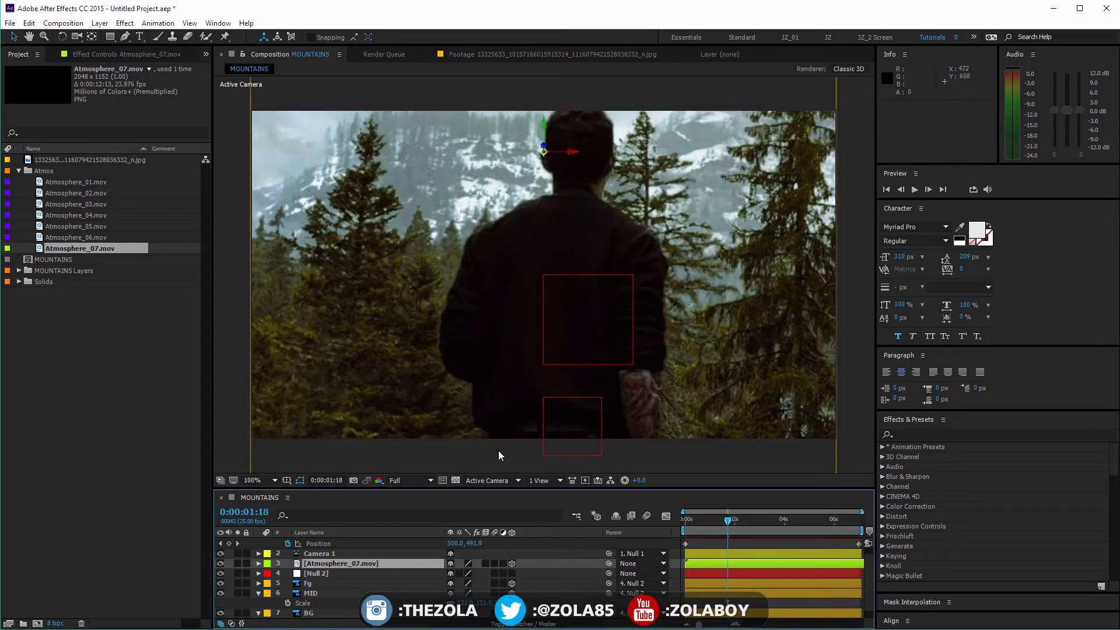
# Step: In Custom View 1, bring the Atmosphere_07 layer forward to about Z -237 and flip it vertically
pyautogui.click(490, 480)
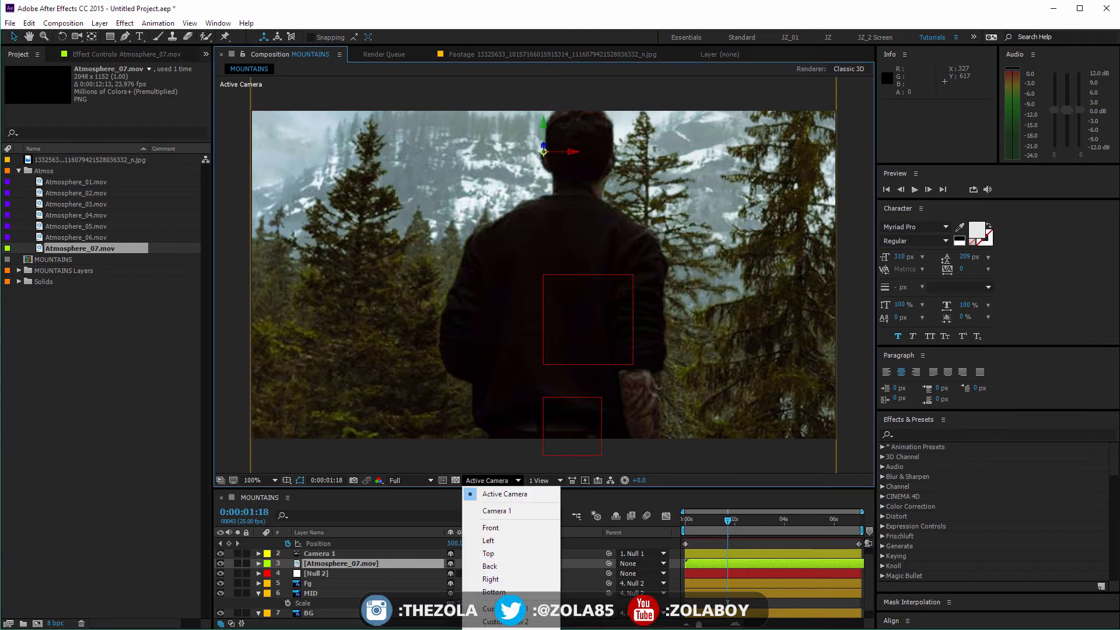
pyautogui.click(495, 608)
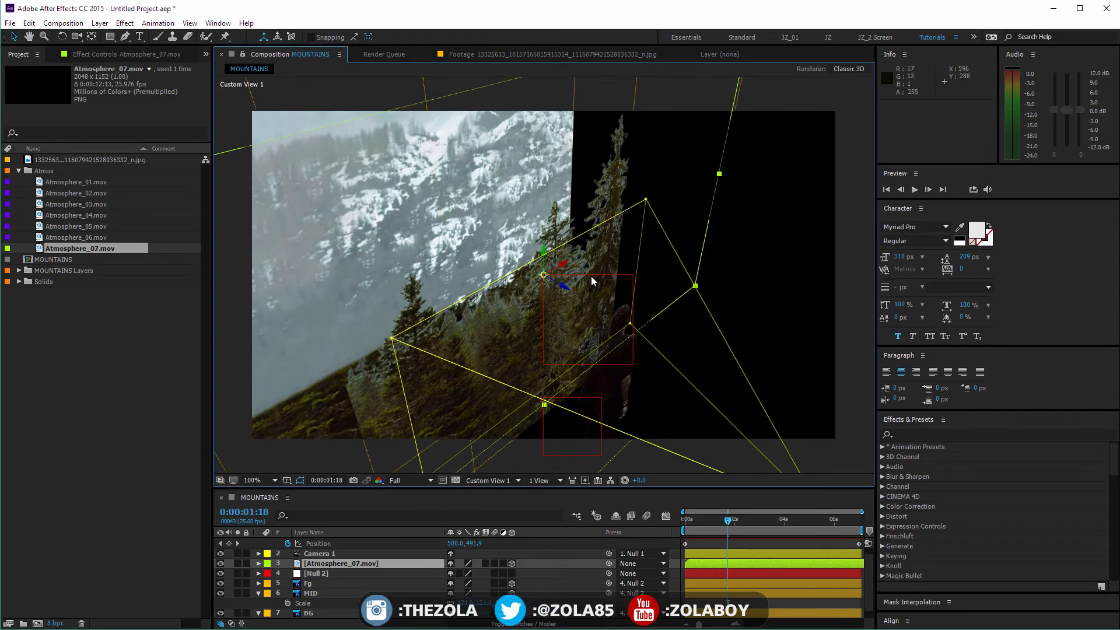
pyautogui.moveTo(565, 289); pyautogui.dragTo(647, 433)
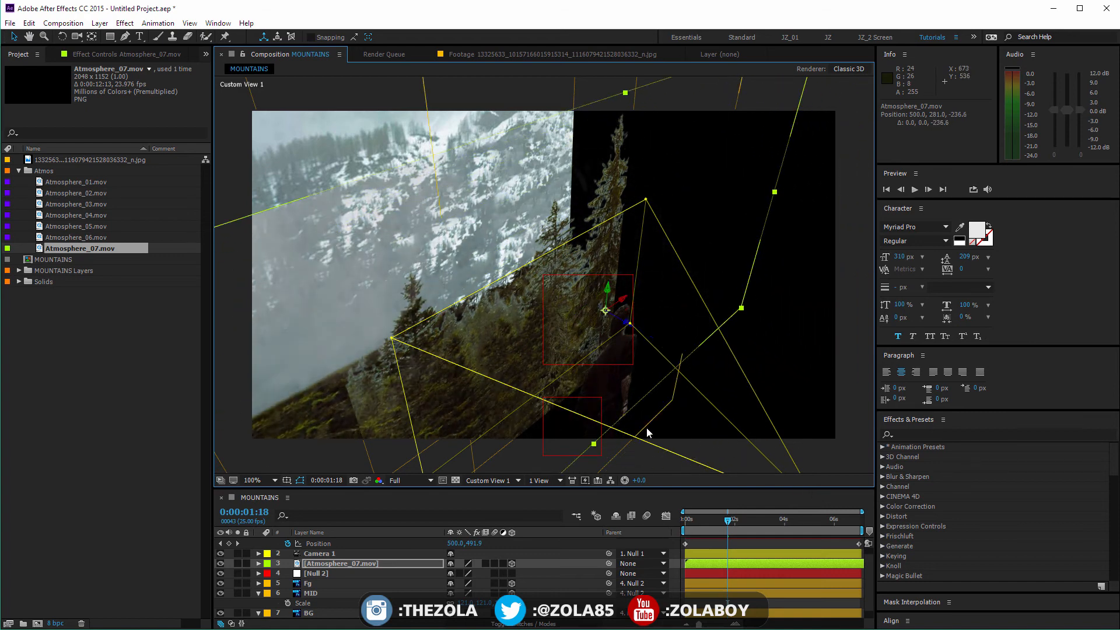
pyautogui.rightClick(340, 563)
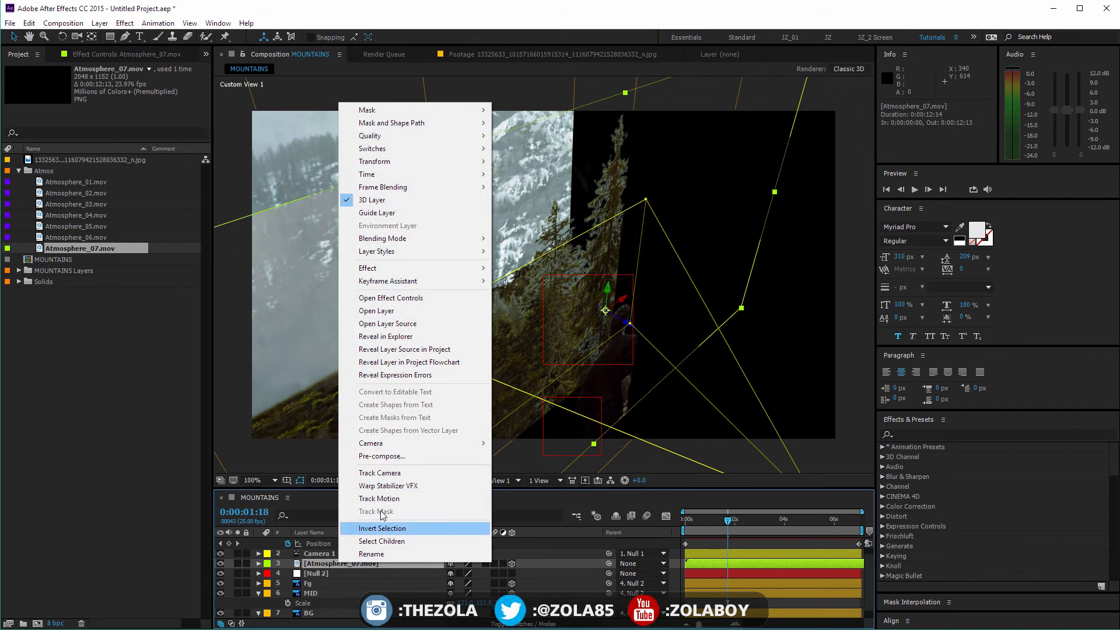
pyautogui.moveTo(432, 174)
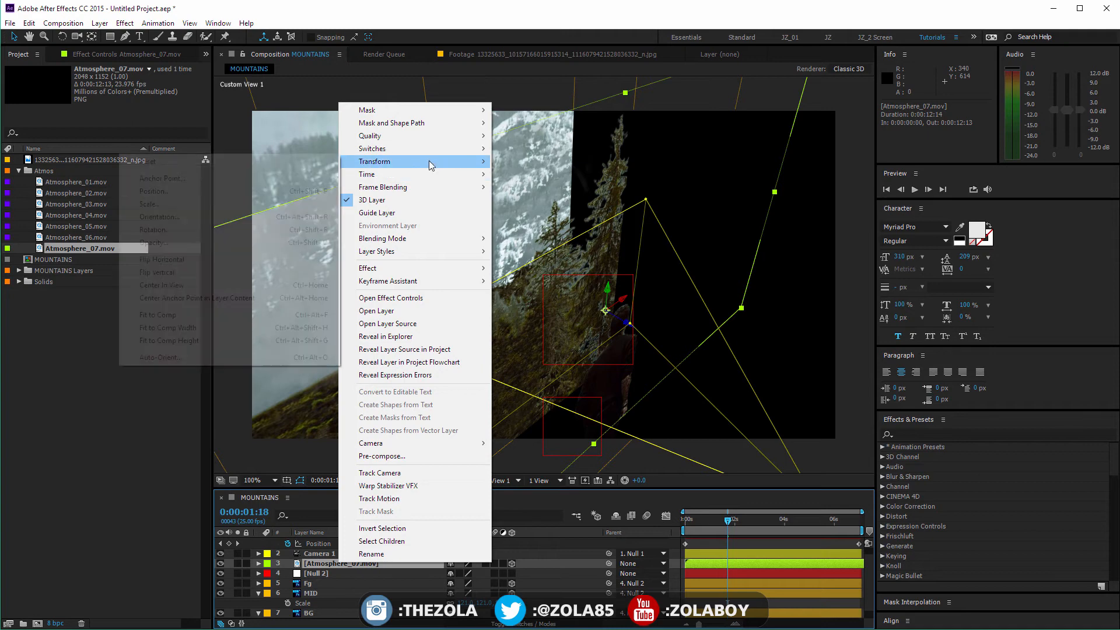
pyautogui.click(278, 275)
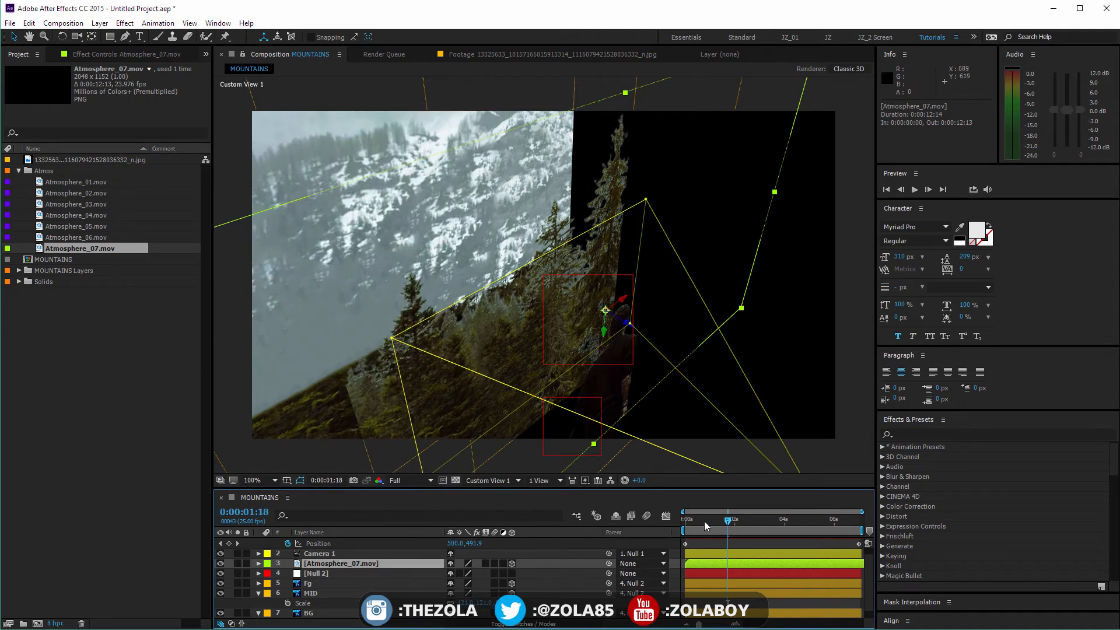
# Step: Set the Atmosphere_07 layer's Z position to about 551 and flip the layer horizontally
pyautogui.click(488, 480)
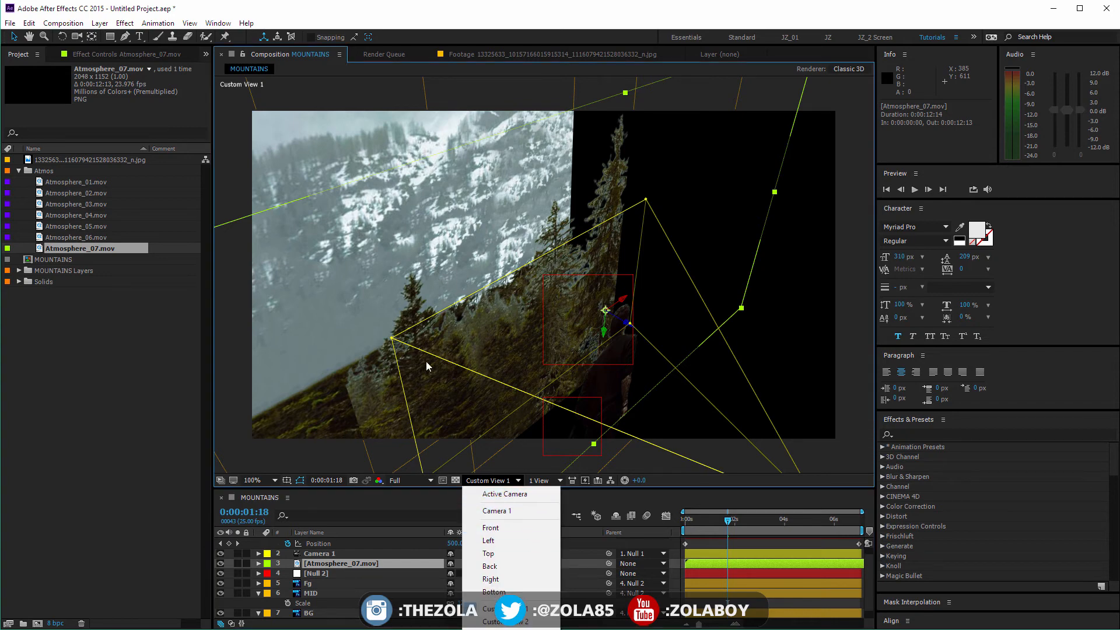
pyautogui.click(381, 561)
pyautogui.press('p')
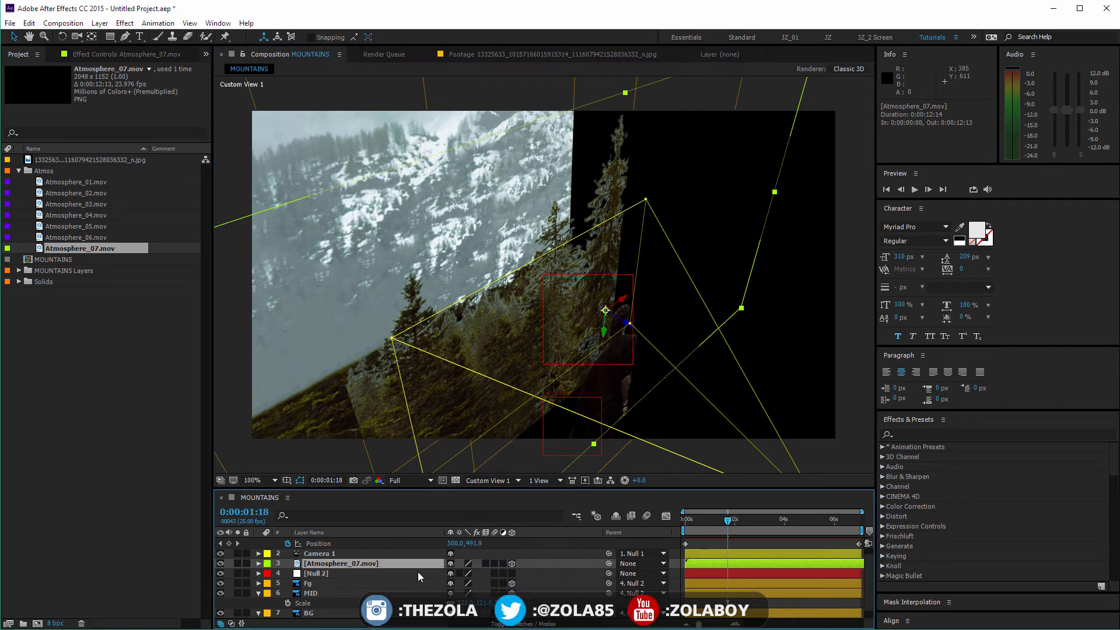
pyautogui.moveTo(496, 576); pyautogui.dragTo(554, 576)
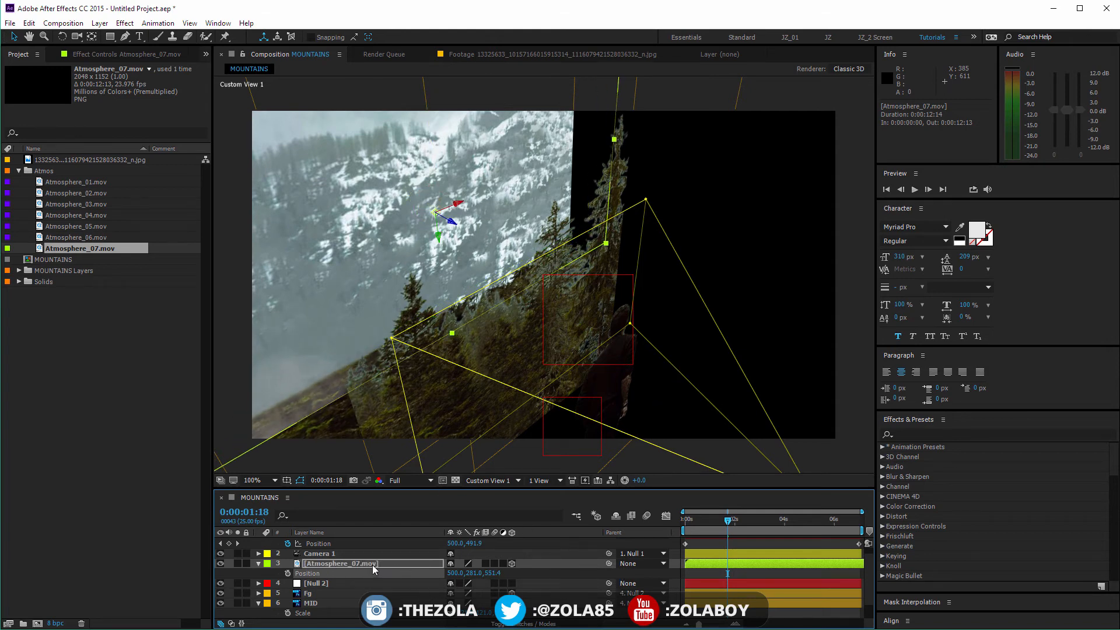
pyautogui.rightClick(374, 569)
pyautogui.moveTo(434, 165)
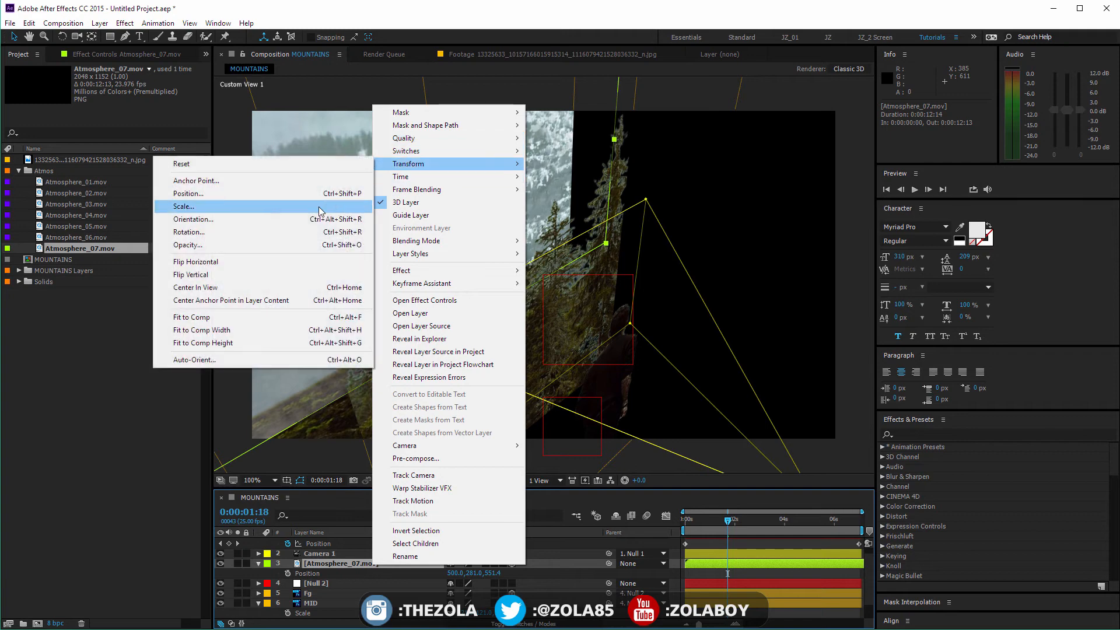
pyautogui.click(268, 266)
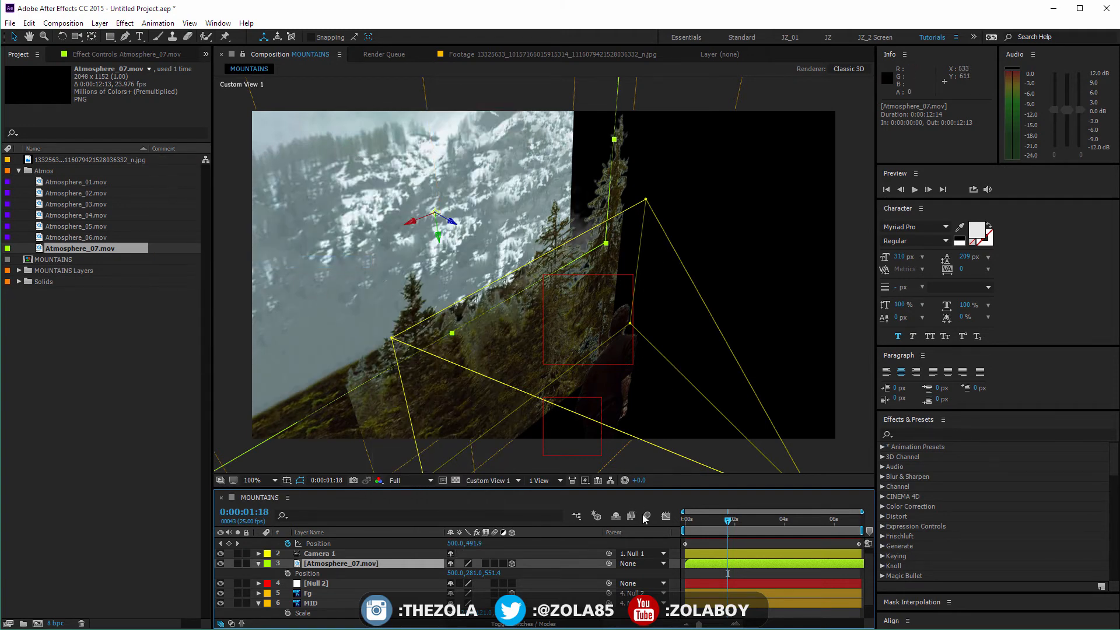
# Step: Return to the Active Camera and solo the Atmosphere_07 layer at 0:00:03:20 to inspect the smoke
pyautogui.click(475, 480)
pyautogui.click(492, 493)
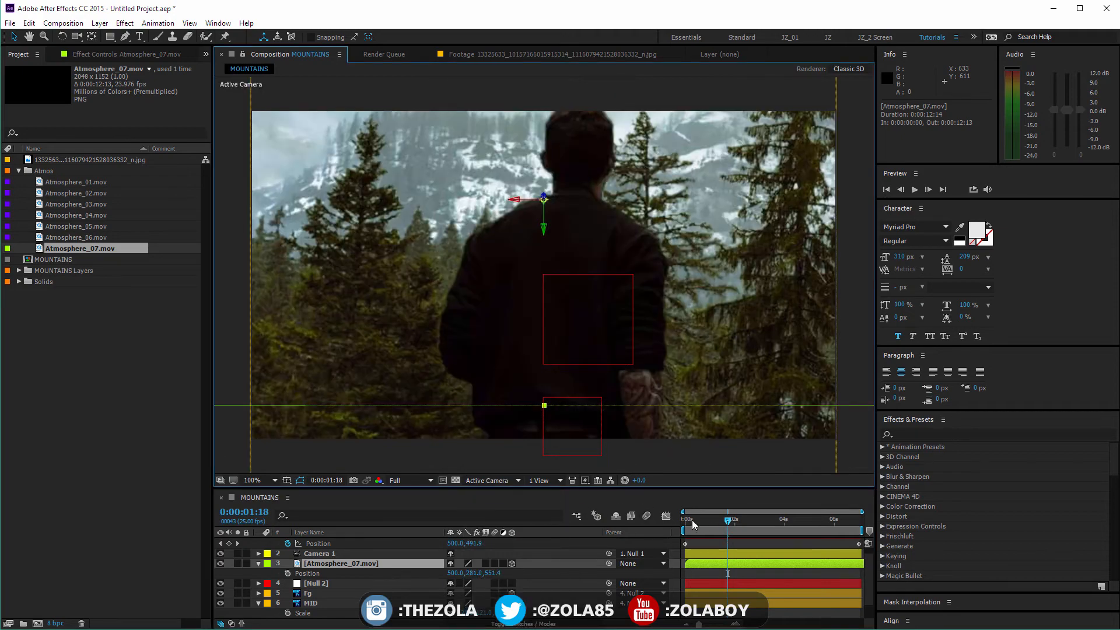
pyautogui.click(729, 520)
pyautogui.moveTo(736, 520); pyautogui.dragTo(781, 531)
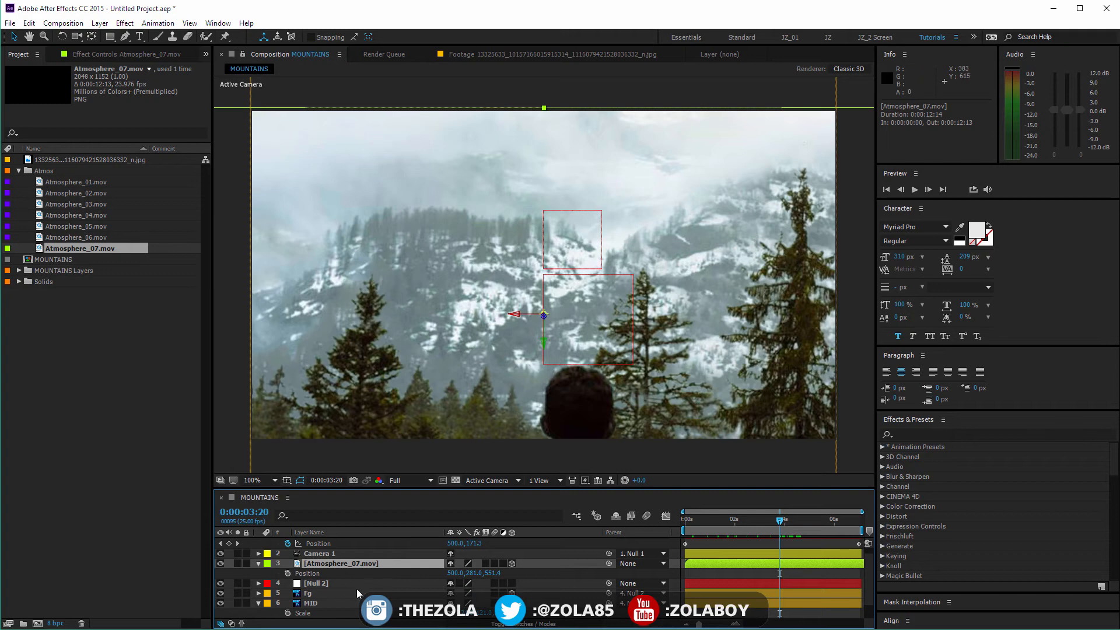
pyautogui.click(238, 563)
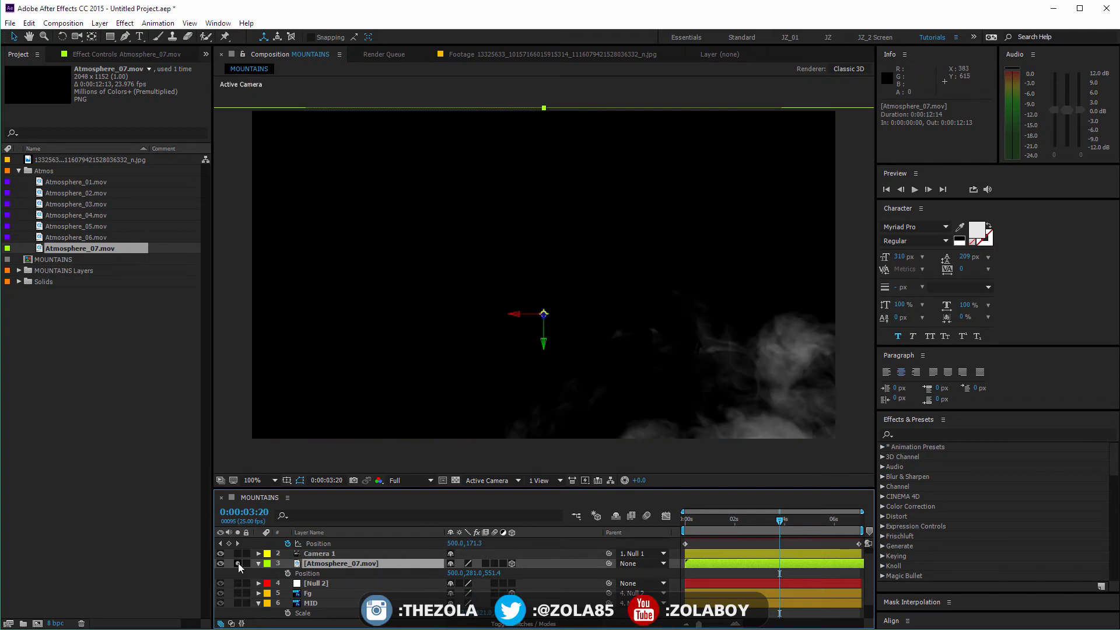
# Step: Unsolo the Atmosphere_07 layer, raise it to about Y 65 and set its blending mode to Screen
pyautogui.click(237, 564)
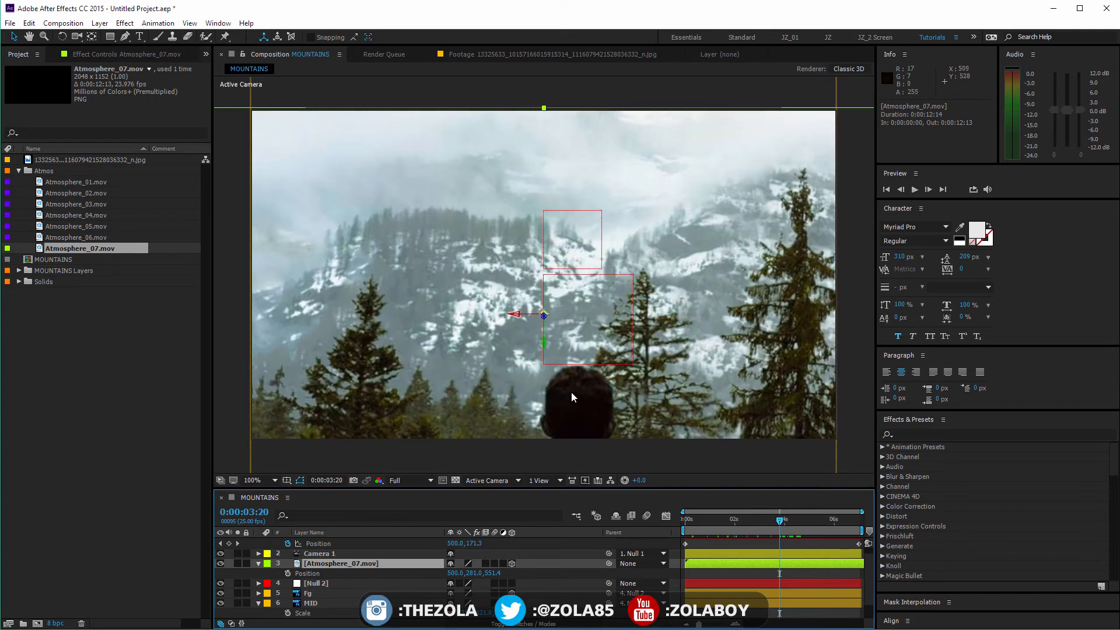
pyautogui.moveTo(543, 343); pyautogui.dragTo(548, 245)
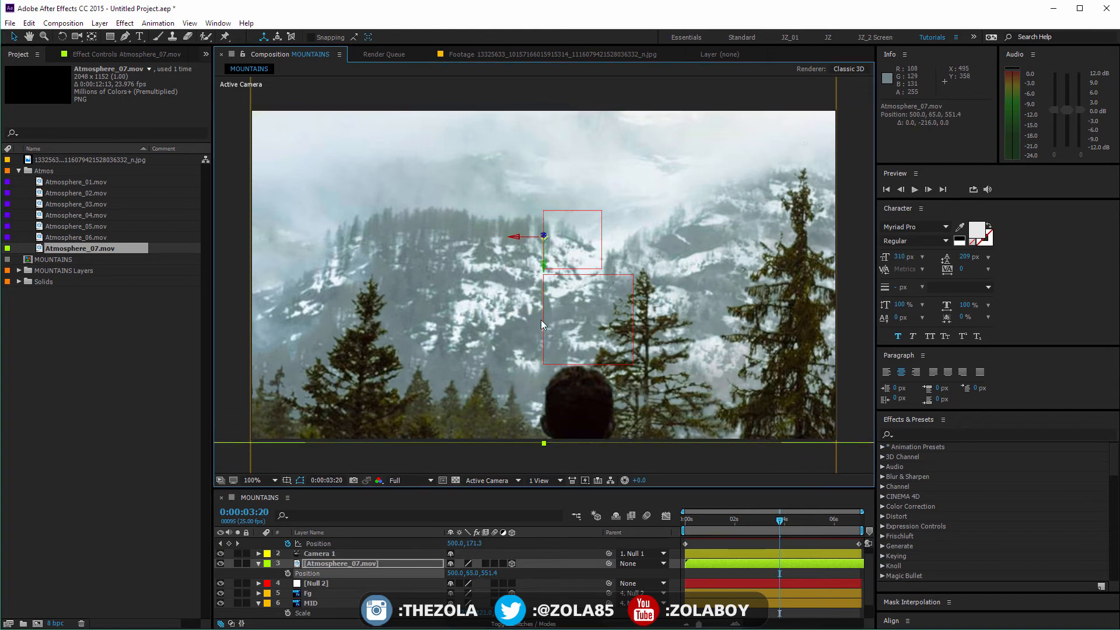
pyautogui.click(513, 624)
pyautogui.click(465, 563)
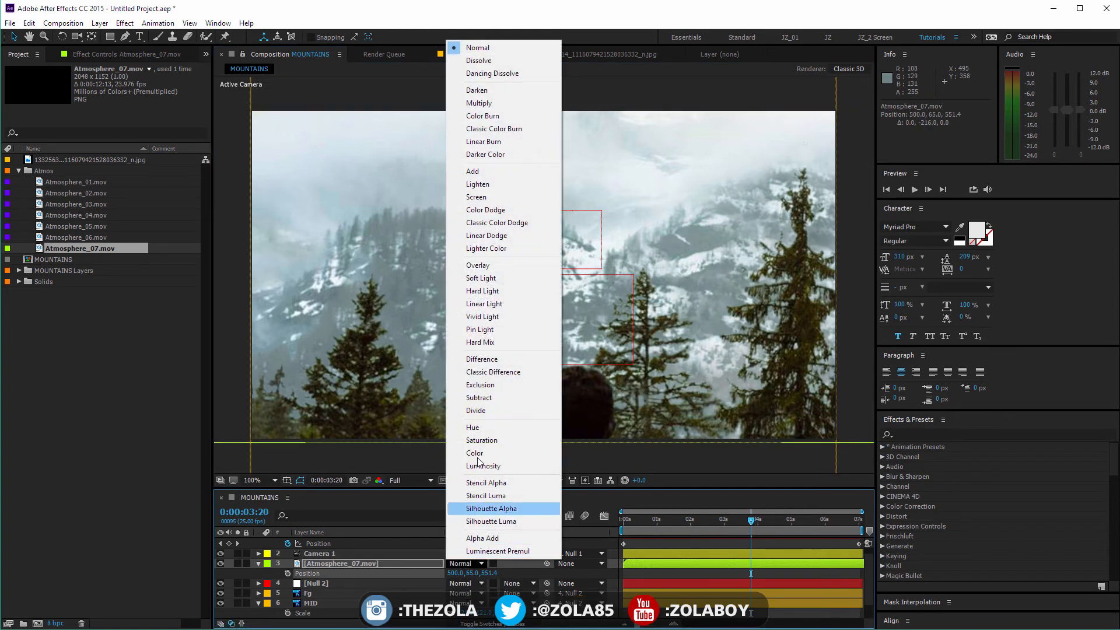
pyautogui.click(508, 198)
# Step: Slide the Atmosphere_07 layer about 10 seconds earlier in time and check the smoke around 0:00:01:22
pyautogui.moveTo(654, 521); pyautogui.dragTo(694, 525)
pyautogui.moveTo(750, 564); pyautogui.dragTo(414, 564)
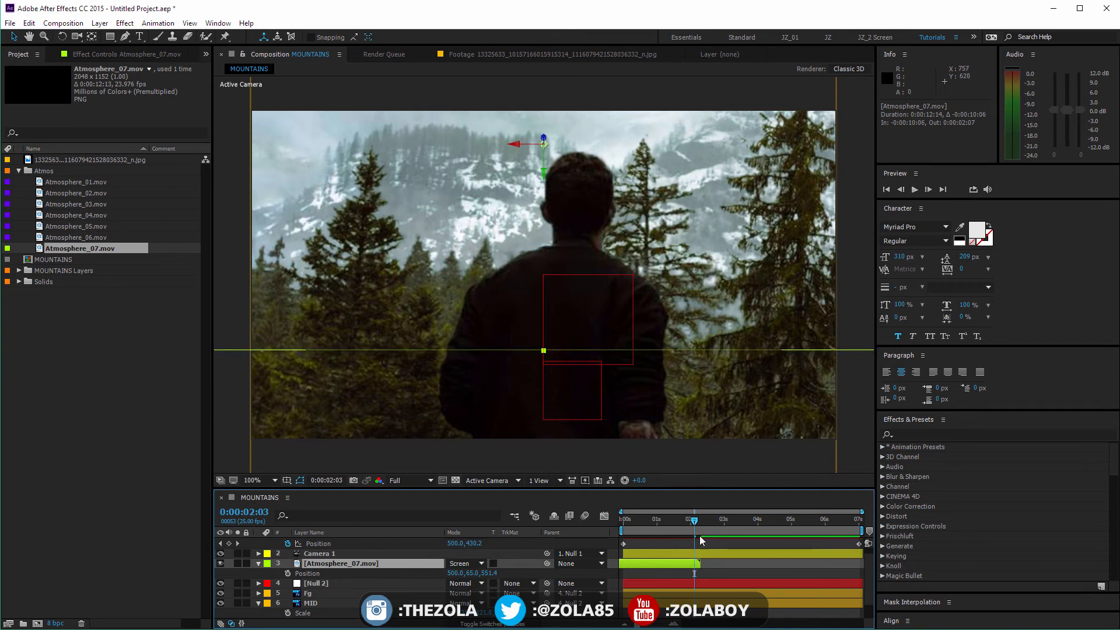
pyautogui.moveTo(639, 520); pyautogui.dragTo(684, 510)
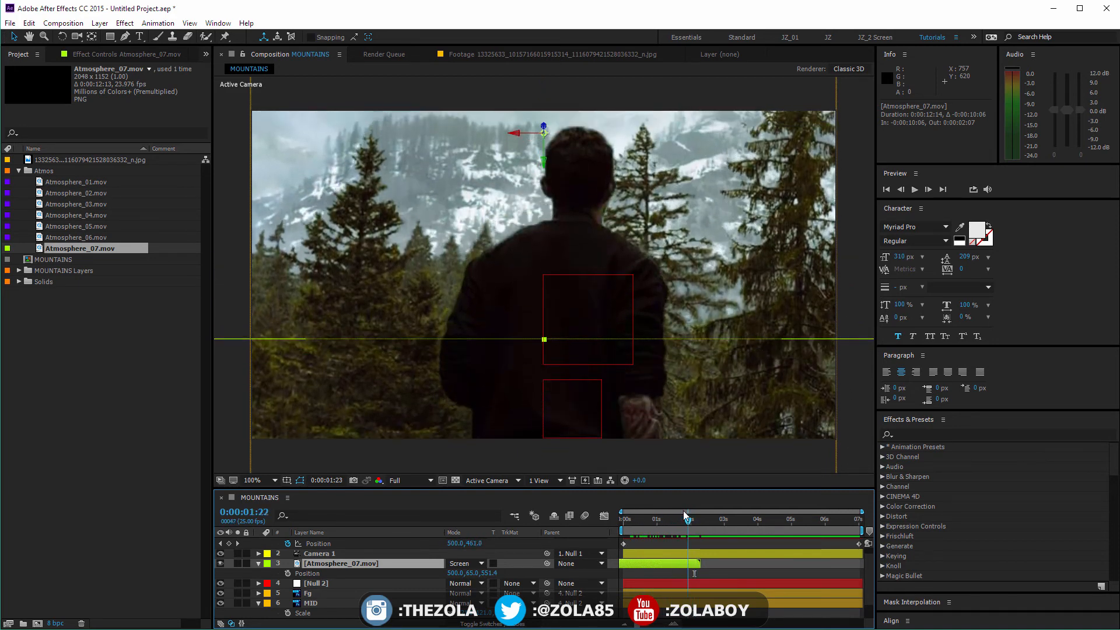
# Step: Solo the Atmosphere_07 layer, preview the smoke's speed and go to 0:00:00:17
pyautogui.click(237, 563)
pyautogui.press('space')
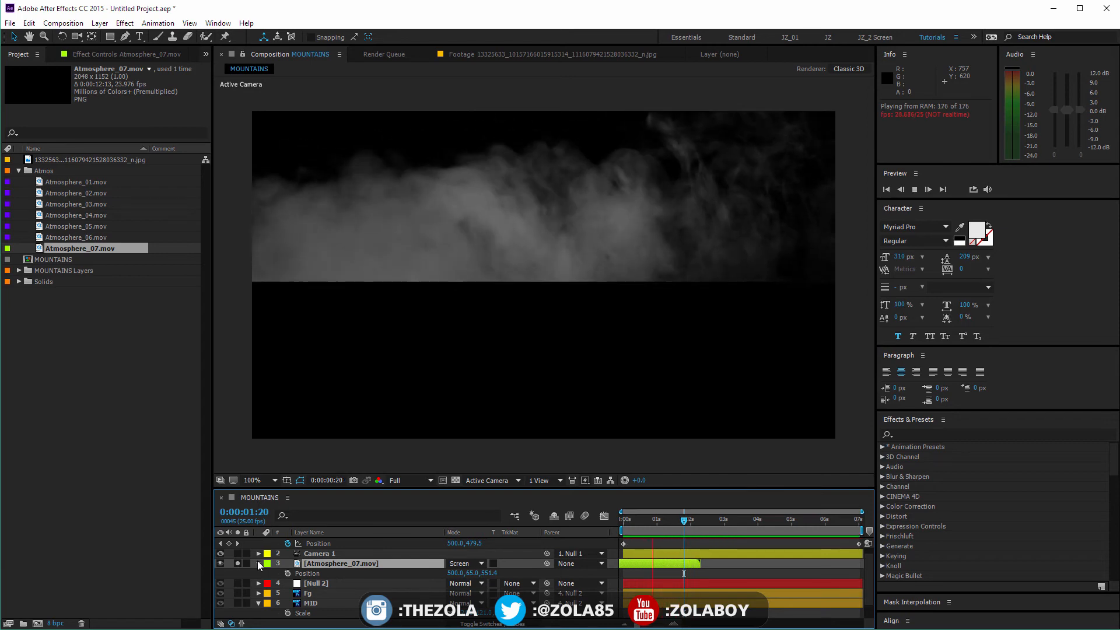
pyautogui.press('space')
pyautogui.moveTo(641, 518); pyautogui.dragTo(646, 519)
# Step: Time-stretch the Atmosphere_07 layer with a stretch factor of 400
pyautogui.rightClick(652, 565)
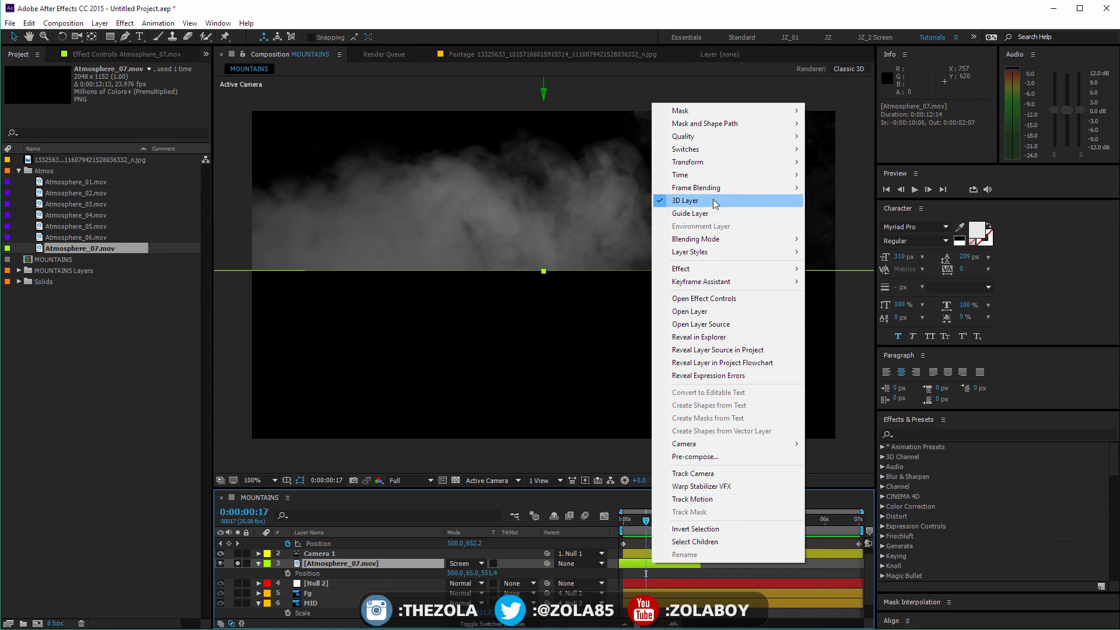
pyautogui.moveTo(679, 176)
pyautogui.click(605, 201)
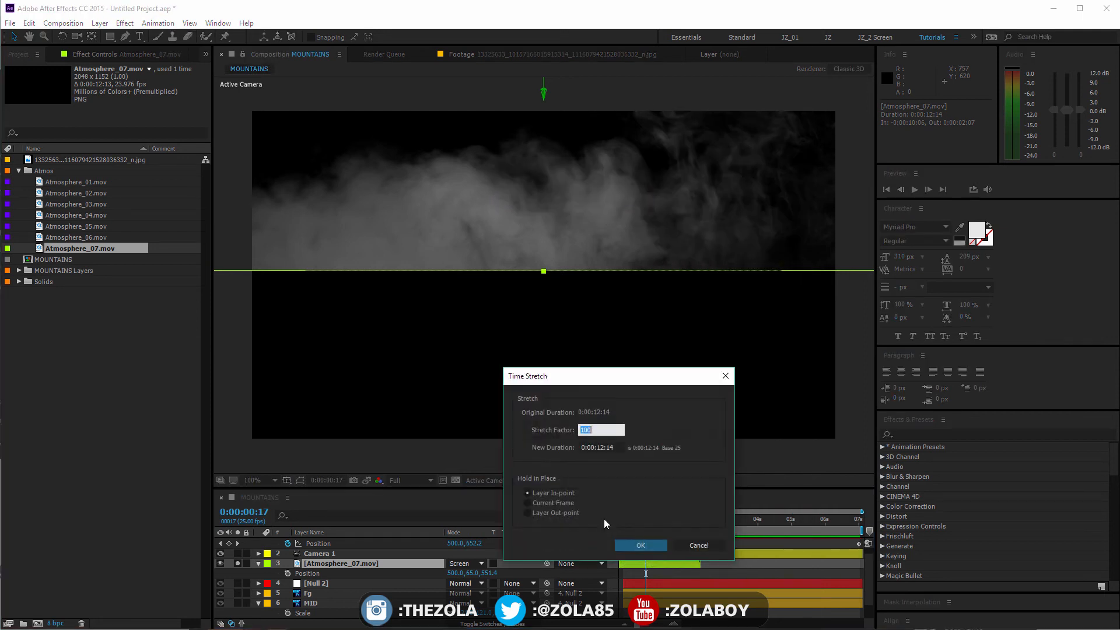
pyautogui.write('33')
pyautogui.press('BackSpace')
pyautogui.press('BackSpace')
pyautogui.write('400')
pyautogui.press('Return')
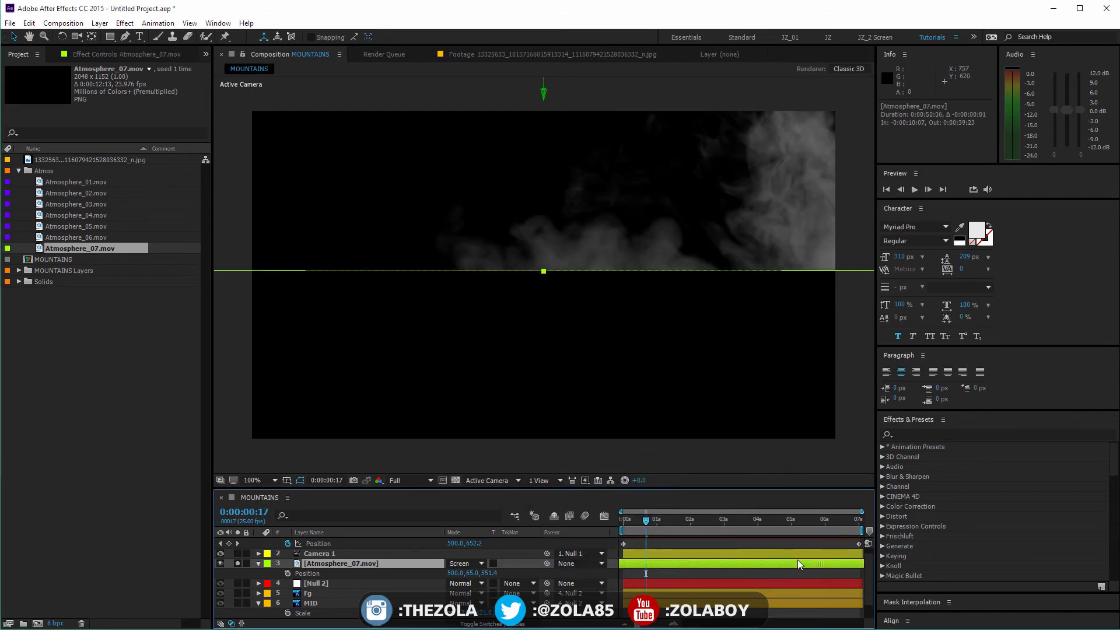
# Step: Slide the stretched Atmosphere_07 layer earlier so its in-point is about -0:00:18:24, and move it to about X 309
pyautogui.moveTo(797, 564); pyautogui.dragTo(703, 520)
pyautogui.moveTo(761, 561)
pyautogui.mouseDown()
pyautogui.moveTo(697, 561)
pyautogui.moveTo(909, 551)
pyautogui.moveTo(765, 552)
pyautogui.mouseUp()
pyautogui.moveTo(731, 304); pyautogui.dragTo(688, 317)
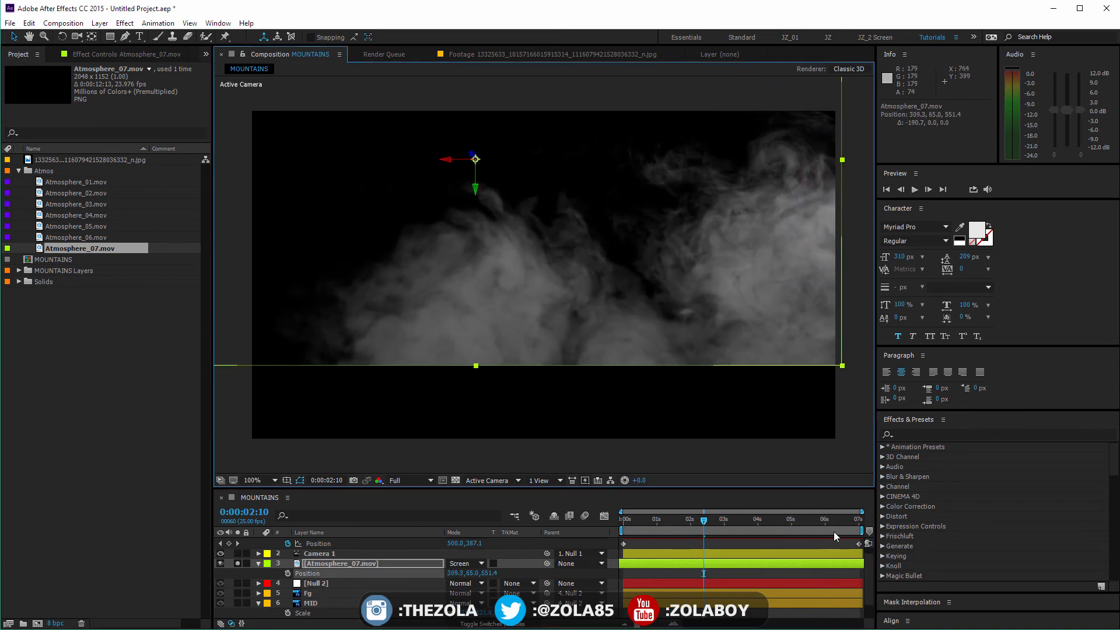
# Step: Duplicate the Atmosphere_07 layer and shift the copy sideways to about X -167
pyautogui.click(325, 584)
pyautogui.click(360, 564)
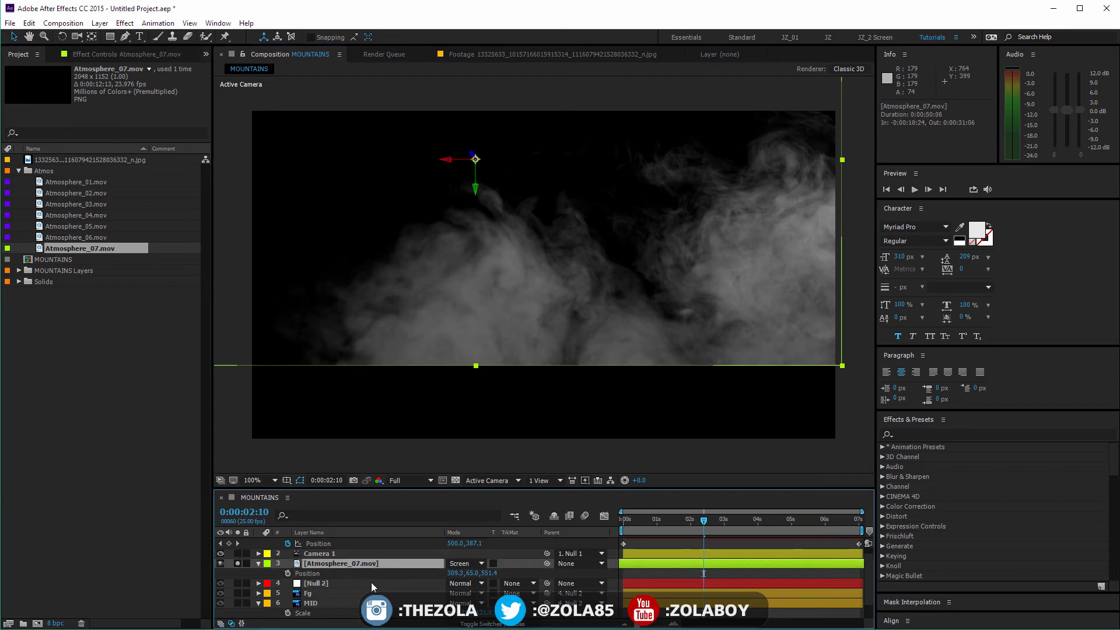
pyautogui.hotkey('ctrl', 'd')
pyautogui.moveTo(730, 306); pyautogui.dragTo(593, 350)
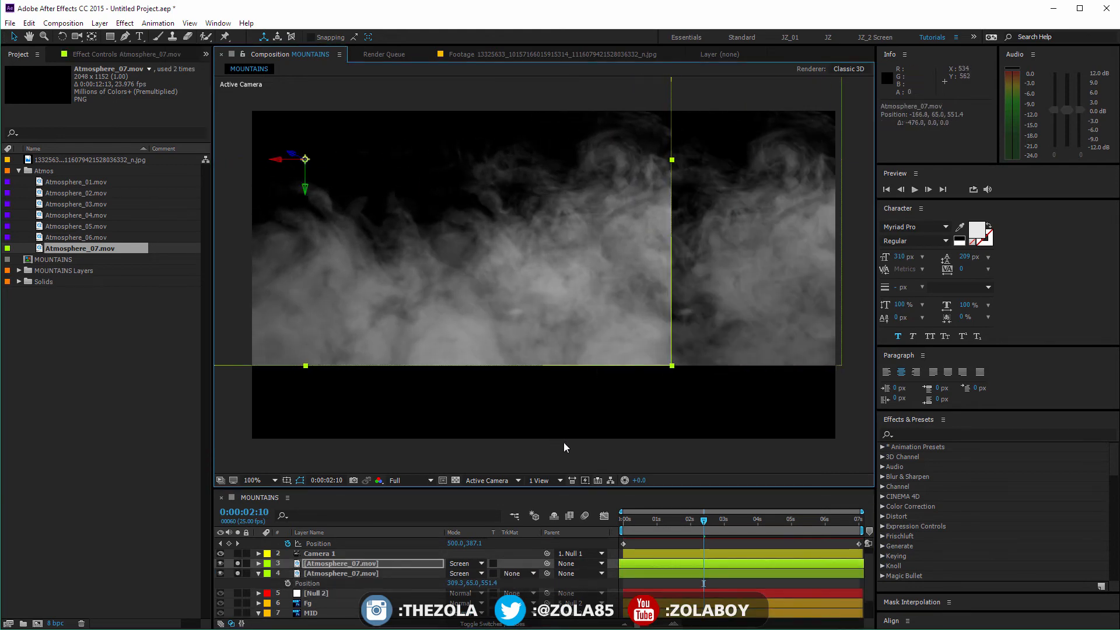
# Step: Flip the duplicated Atmosphere_07 layer horizontally and move it to about X 392
pyautogui.rightClick(536, 402)
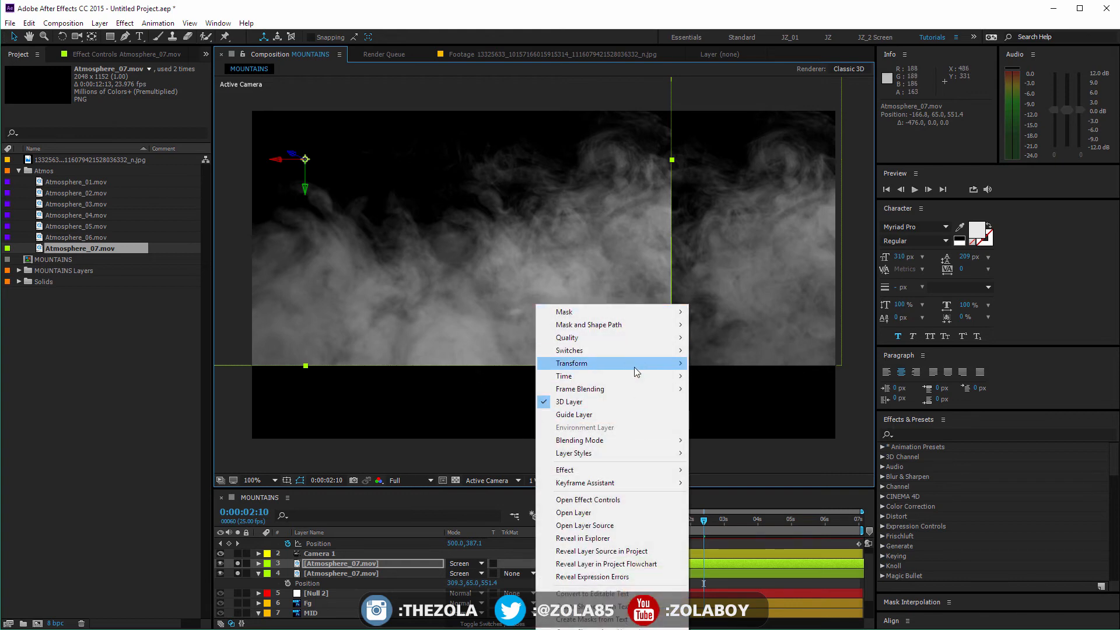
pyautogui.moveTo(635, 366)
pyautogui.click(443, 460)
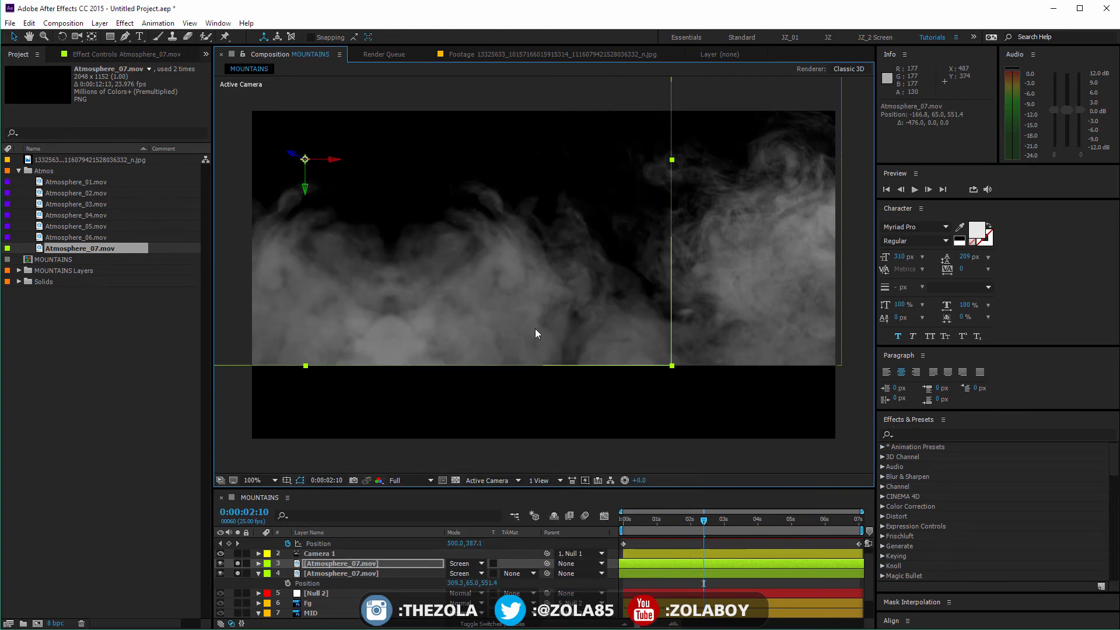
pyautogui.moveTo(628, 343); pyautogui.dragTo(714, 342)
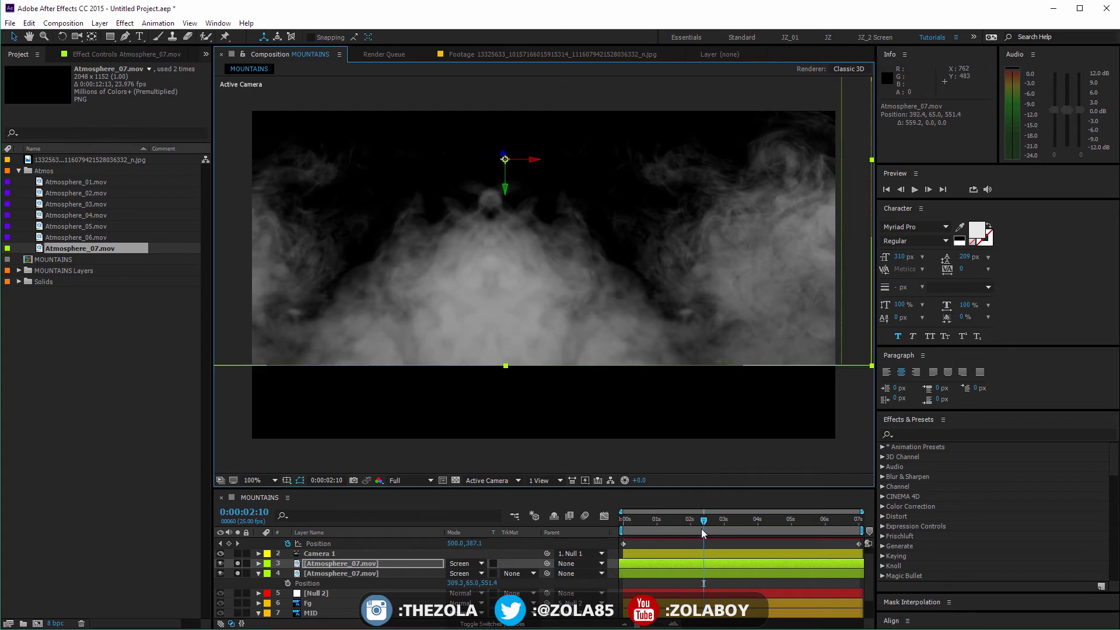
# Step: Hide the duplicated Atmosphere_07 layer and unsolo the original to check the composite up to 0:00:03:09
pyautogui.moveTo(634, 520); pyautogui.dragTo(701, 515)
pyautogui.click(220, 564)
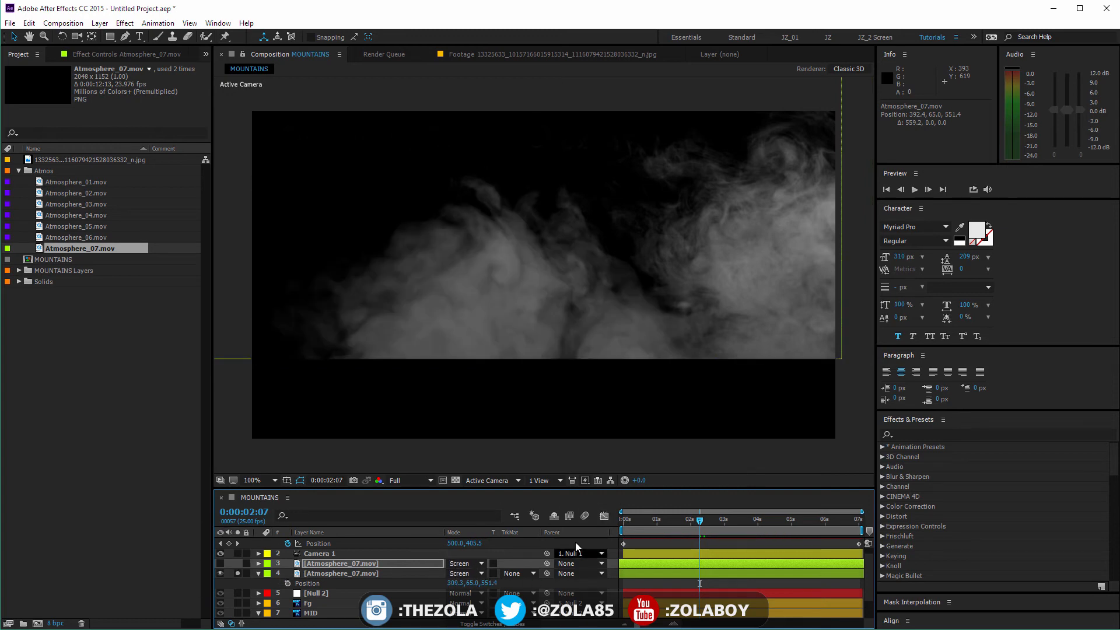
pyautogui.click(237, 574)
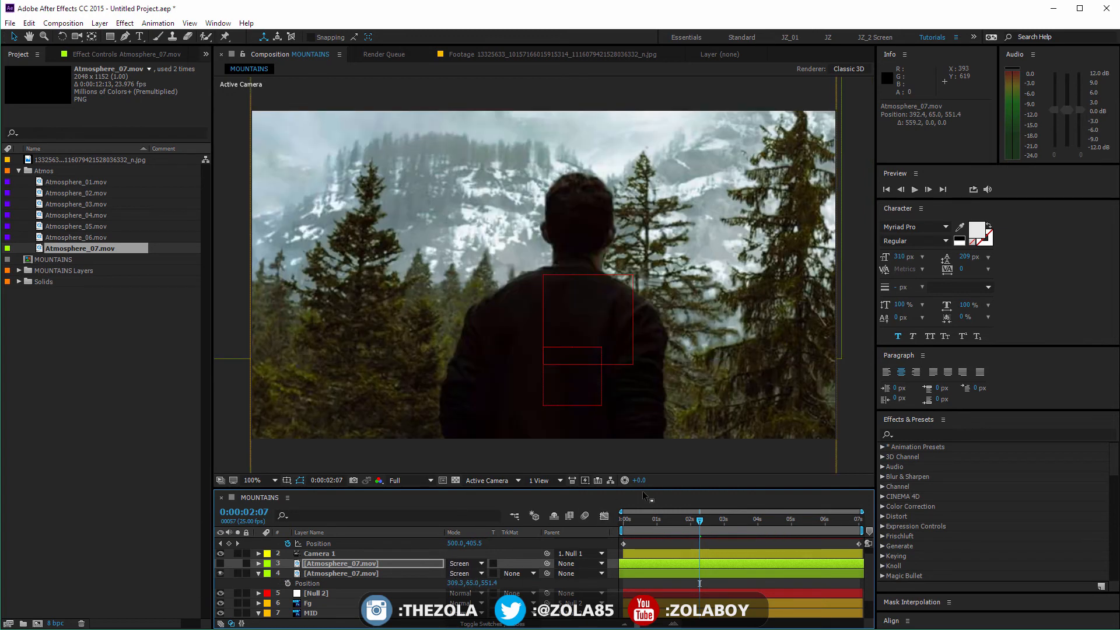
pyautogui.moveTo(630, 518); pyautogui.dragTo(736, 520)
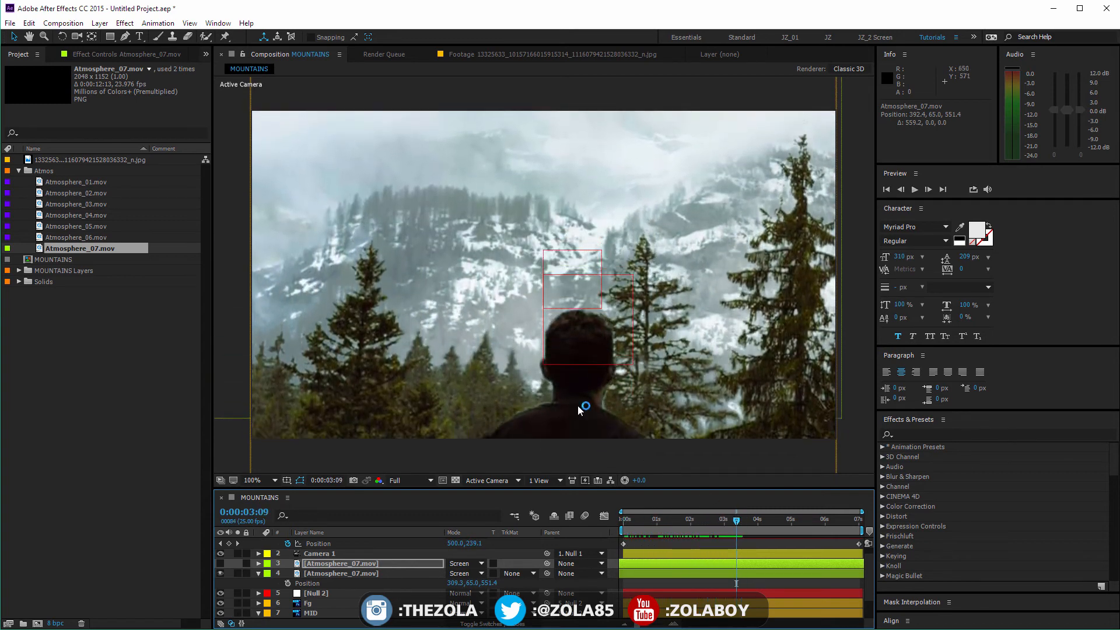
# Step: Show the layer switches, solo and preview the original Atmosphere_07 layer, and return to the first frame
pyautogui.click(487, 624)
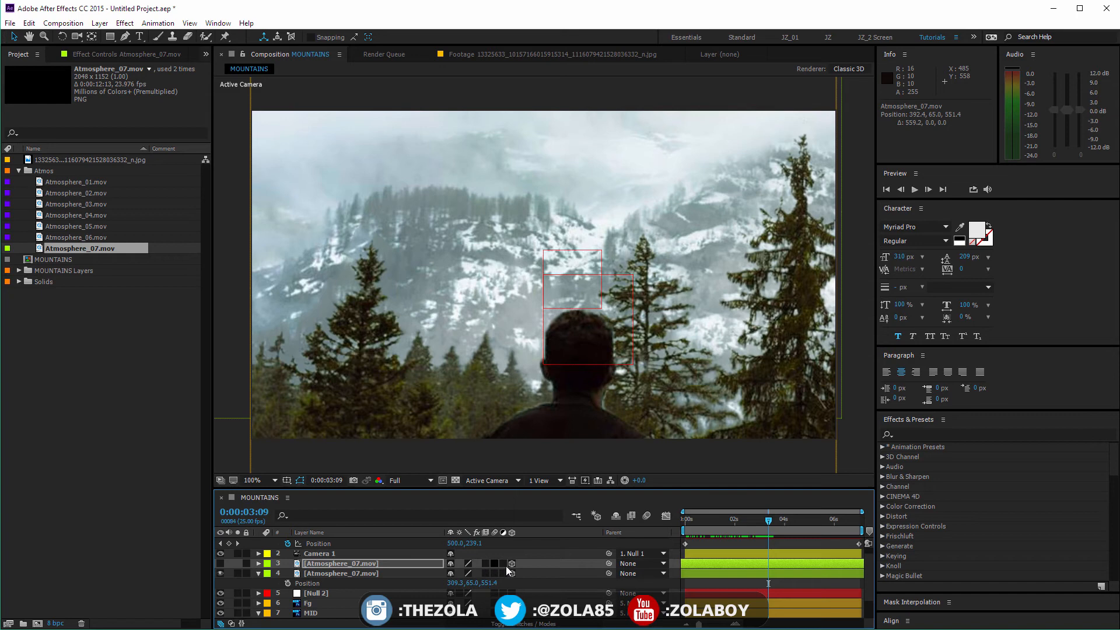
pyautogui.click(237, 573)
pyautogui.press('space')
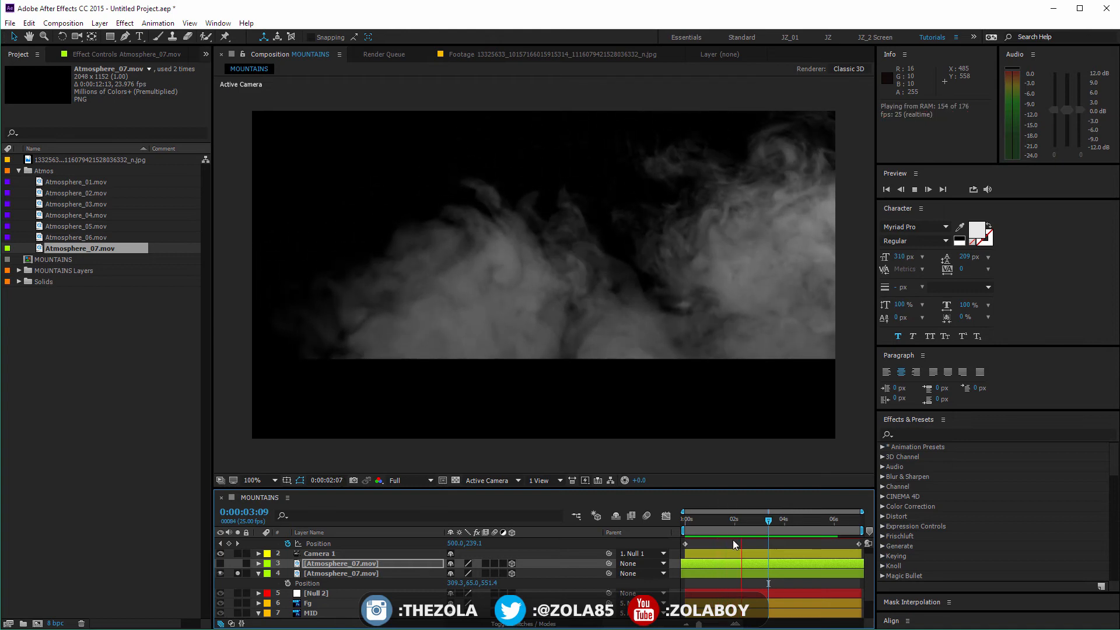
pyautogui.click(704, 521)
pyautogui.moveTo(704, 521); pyautogui.dragTo(652, 527)
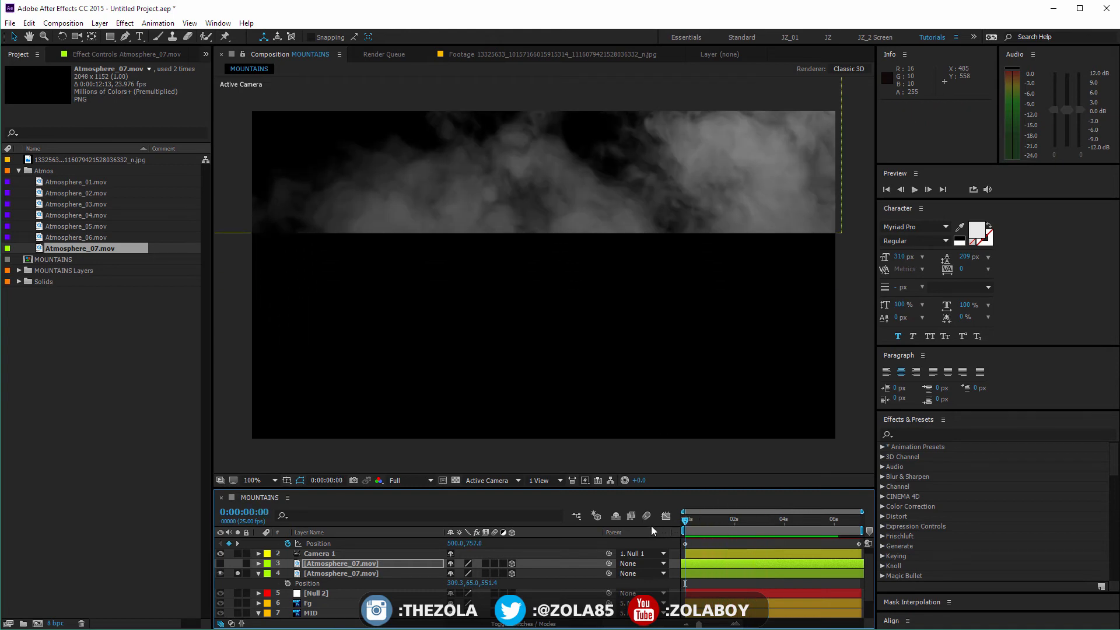
# Step: Enable frame blending on the original Atmosphere_07 layer, preview the full composite and go to 0:00:02:12
pyautogui.click(391, 575)
pyautogui.click(489, 574)
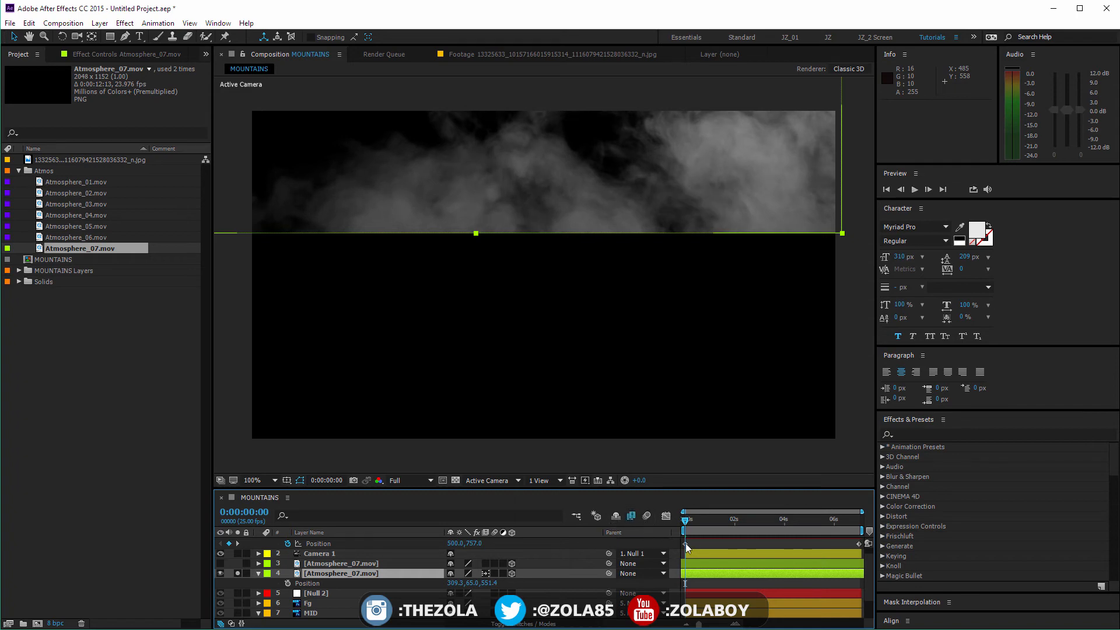
pyautogui.press('space')
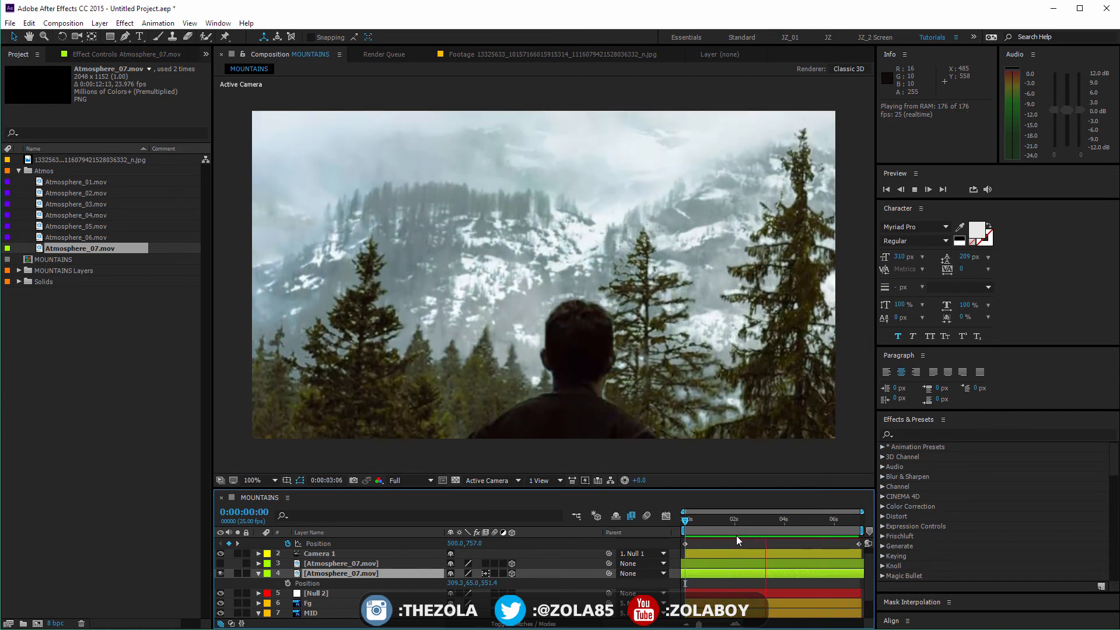
pyautogui.click(734, 524)
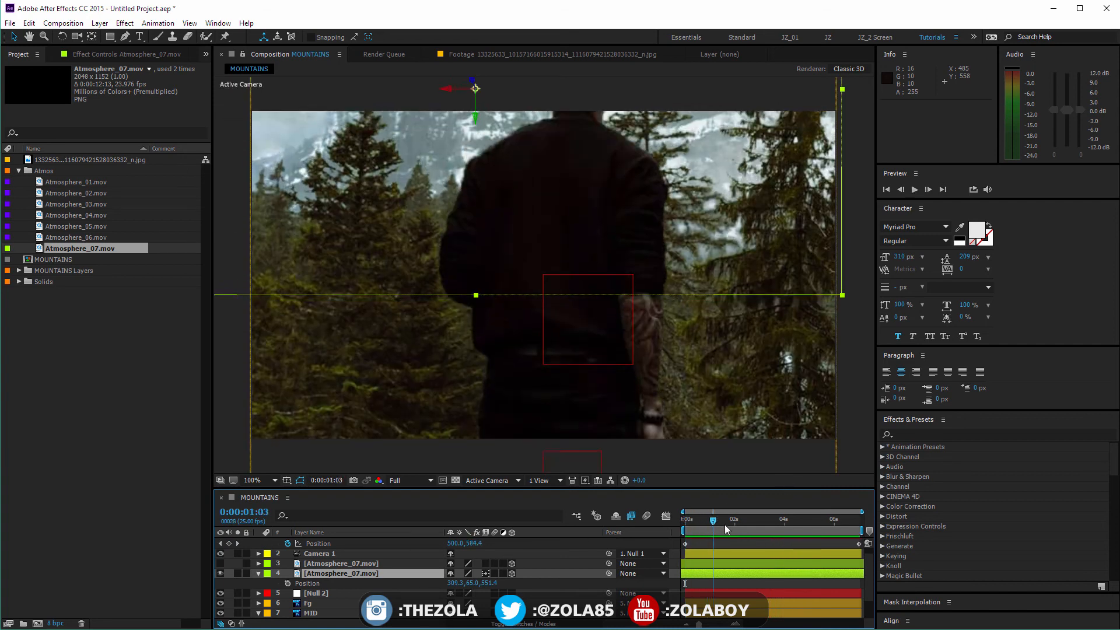
pyautogui.moveTo(734, 527); pyautogui.dragTo(749, 525)
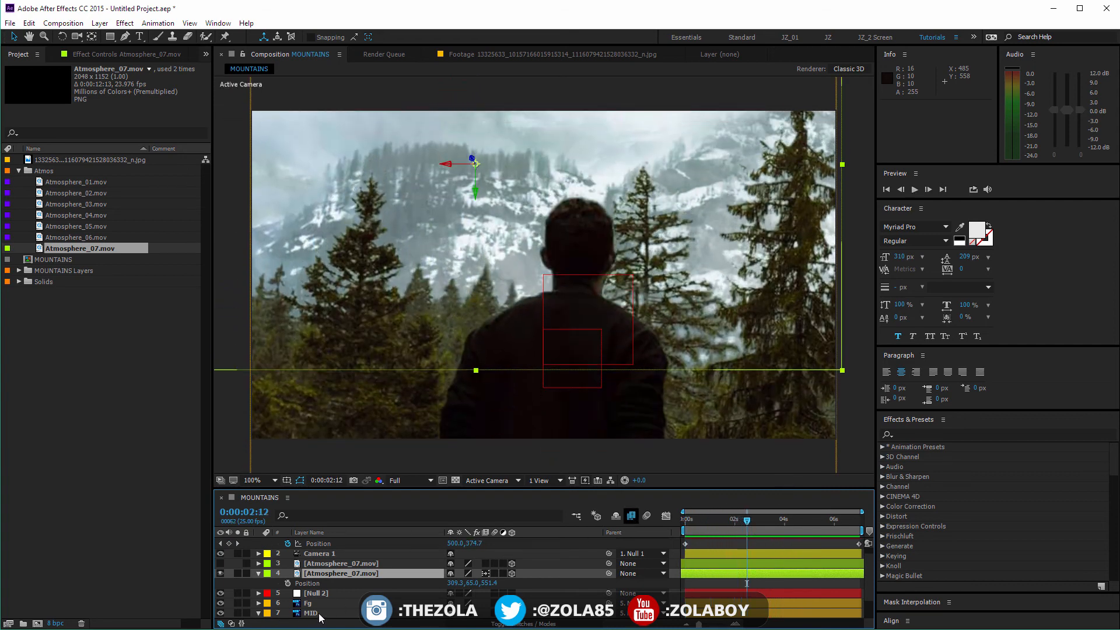
pyautogui.click(310, 613)
pyautogui.scroll(-2, 368, 564)
pyautogui.press('v')
pyautogui.click(356, 604)
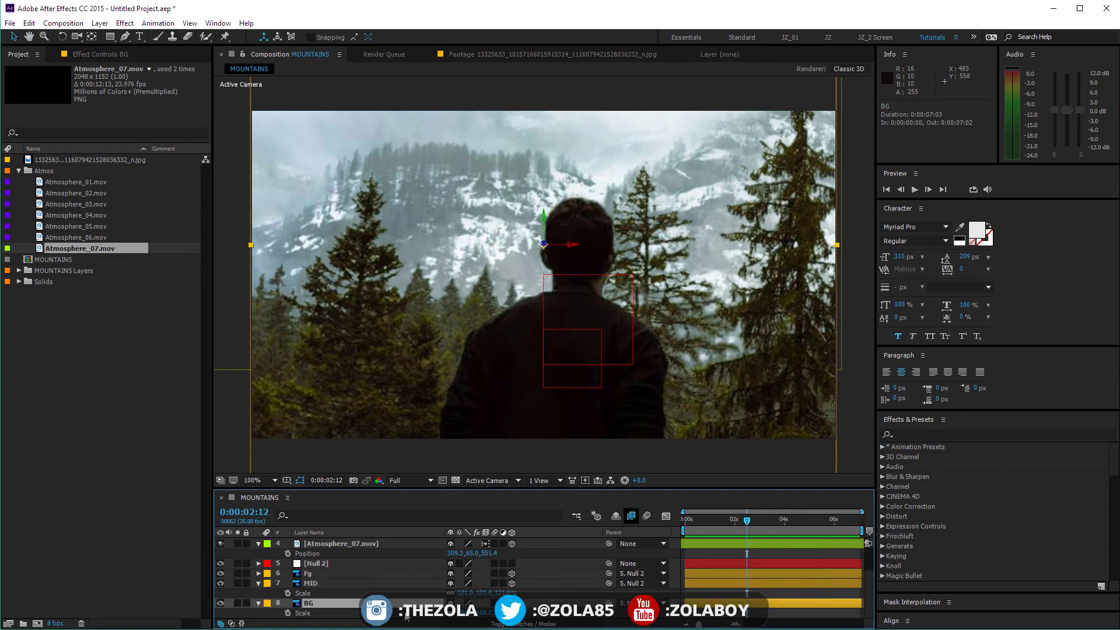
pyautogui.click(928, 433)
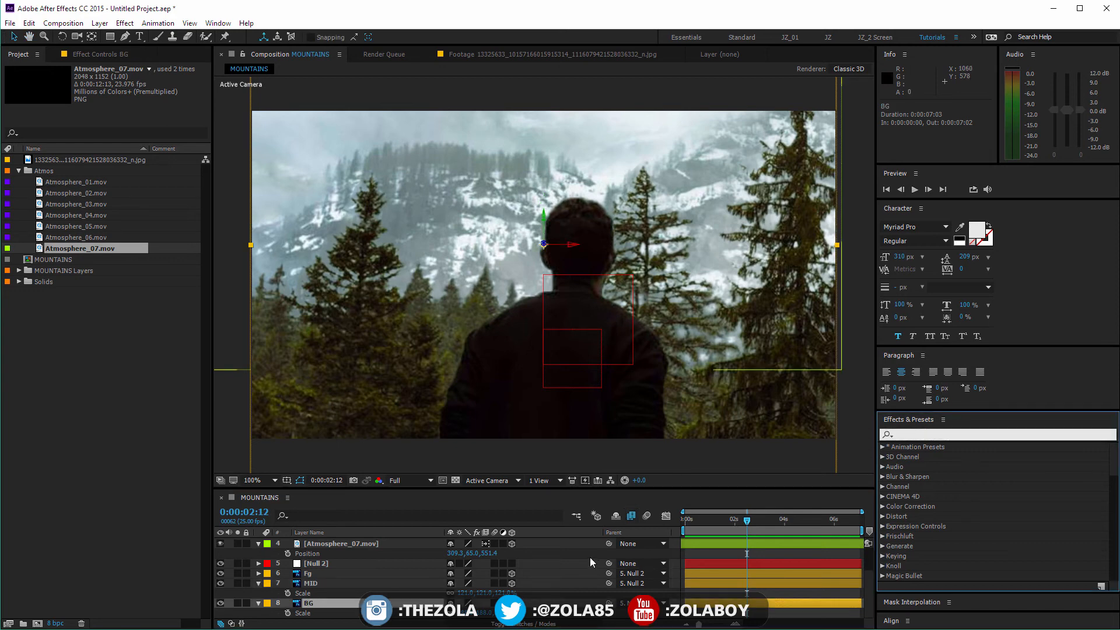
# Step: Expand Camera 1's properties, enlarge the timeline area and fit the composition view to the remaining space
pyautogui.moveTo(870, 580); pyautogui.dragTo(864, 543)
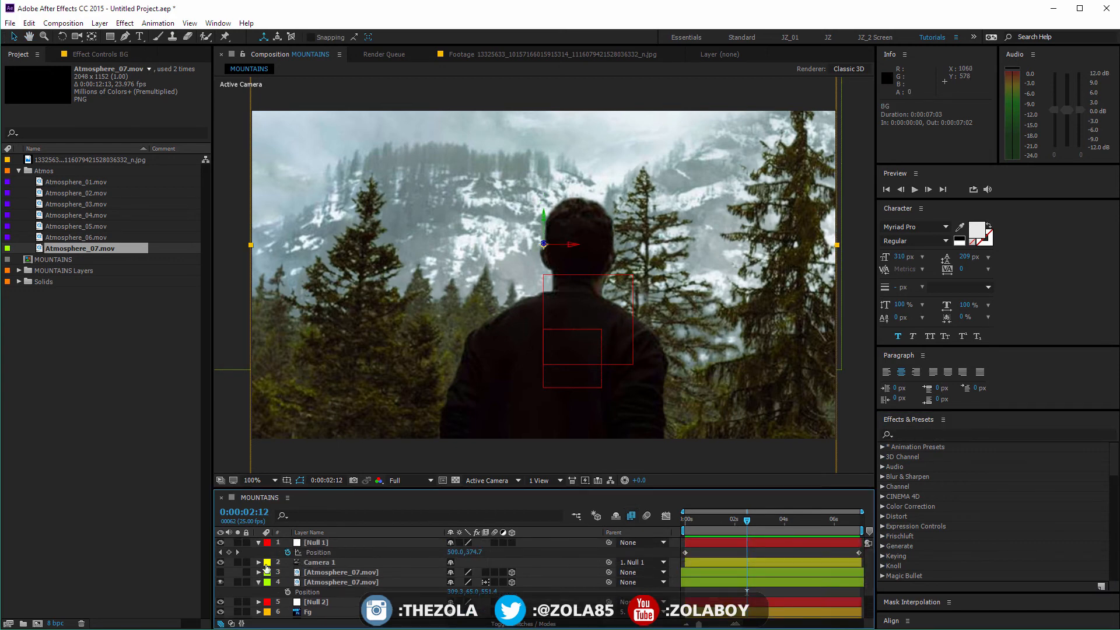
pyautogui.click(259, 562)
pyautogui.scroll(-3, 344, 557)
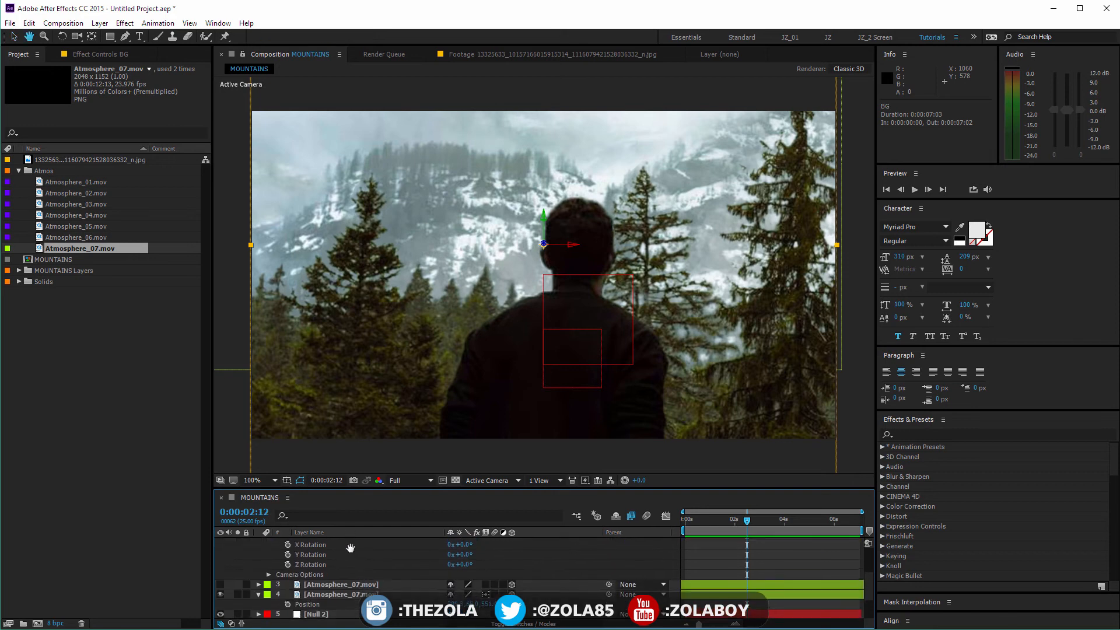
pyautogui.moveTo(420, 493); pyautogui.dragTo(421, 372)
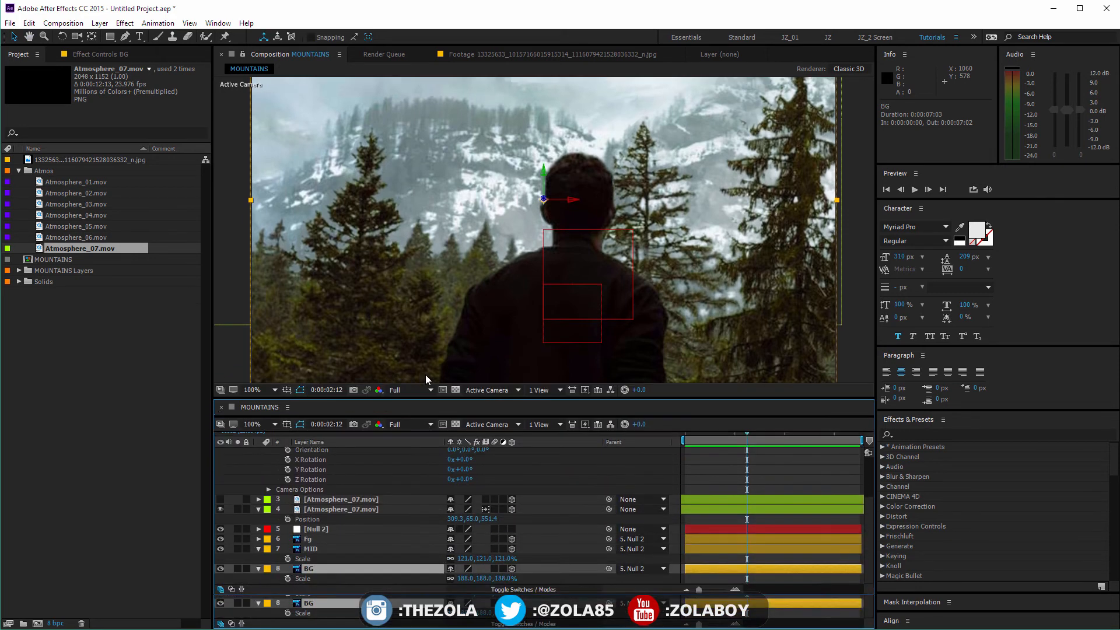
pyautogui.click(265, 362)
pyautogui.click(281, 387)
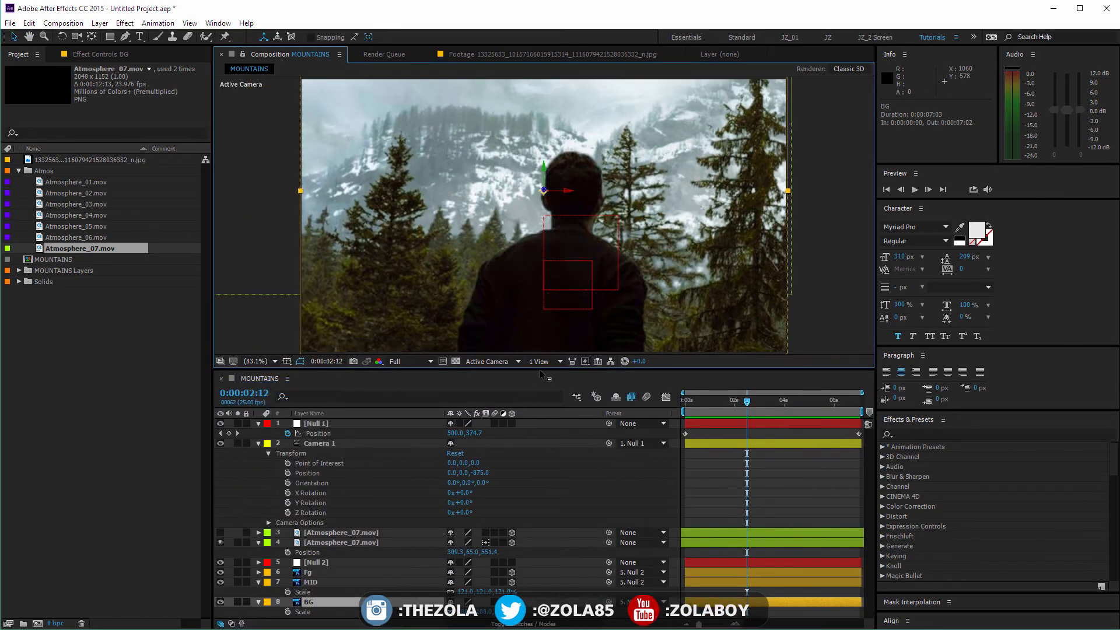
# Step: Expand Camera 1's Camera Options and turn on Depth of Field
pyautogui.click(269, 523)
pyautogui.scroll(-2, 432, 540)
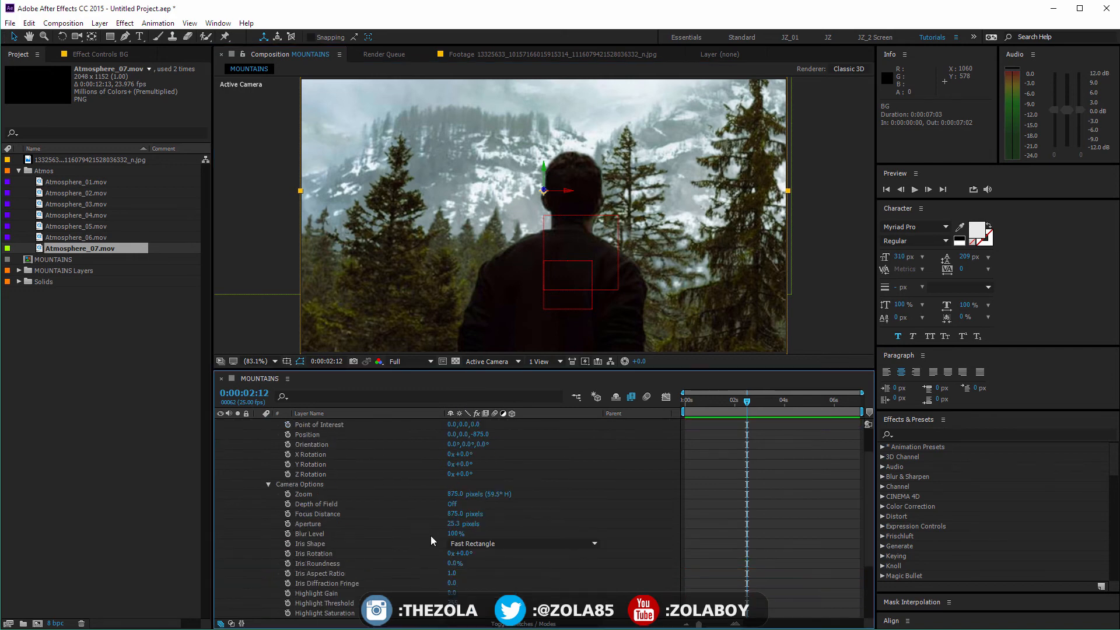
pyautogui.click(452, 504)
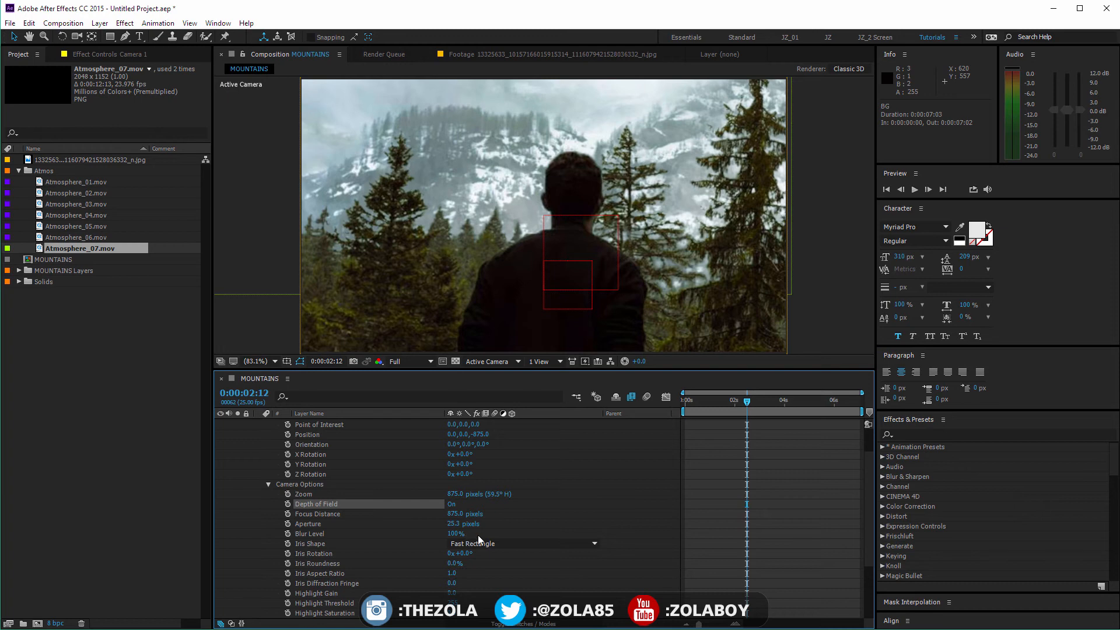
# Step: Set Camera 1's blur level to 633%, focus distance to about 637 pixels and iris shape to Triangle
pyautogui.click(459, 533)
pyautogui.moveTo(469, 532); pyautogui.dragTo(394, 520)
pyautogui.click(513, 544)
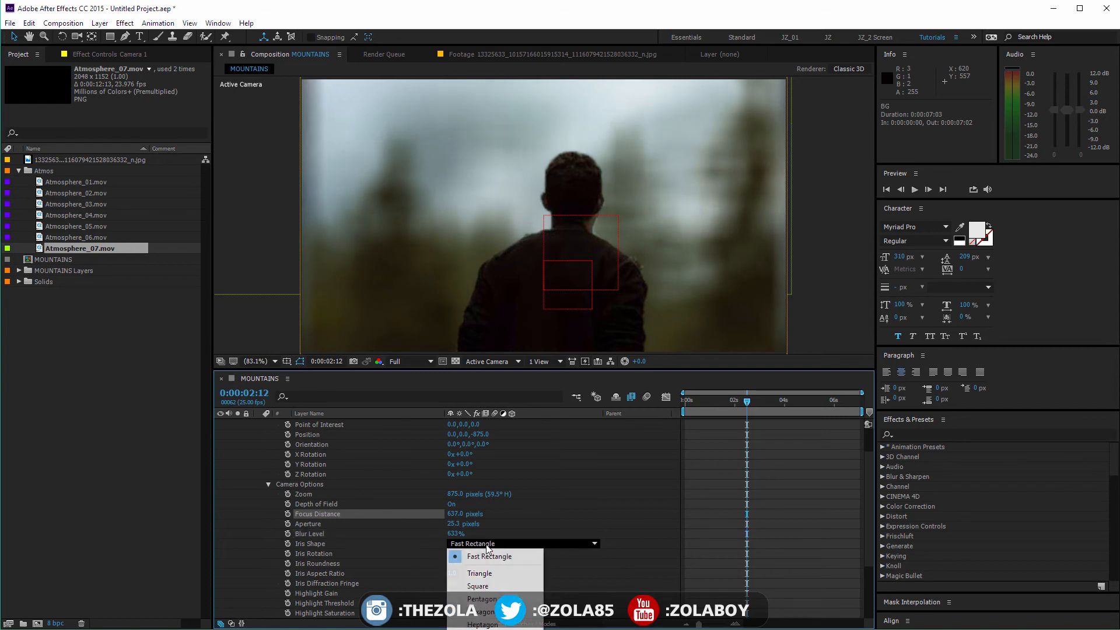
pyautogui.click(479, 574)
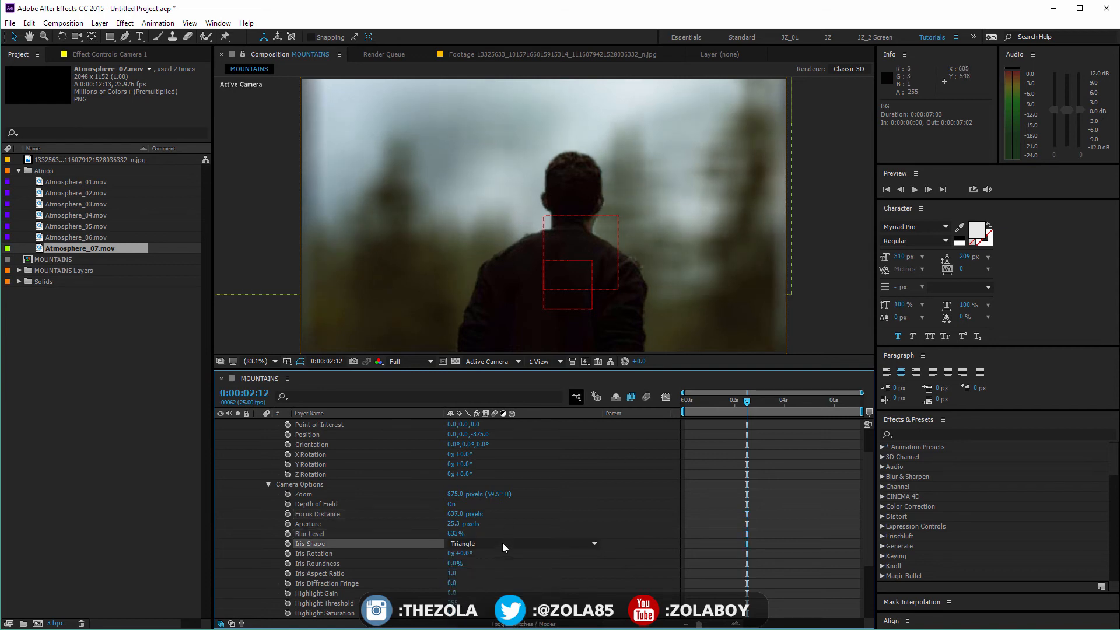
# Step: Set Camera 1's iris shape to Pentagon and keyframe Focus Distance at the composition start, with 611 pixels at 0:00:02:12
pyautogui.click(505, 545)
pyautogui.click(482, 599)
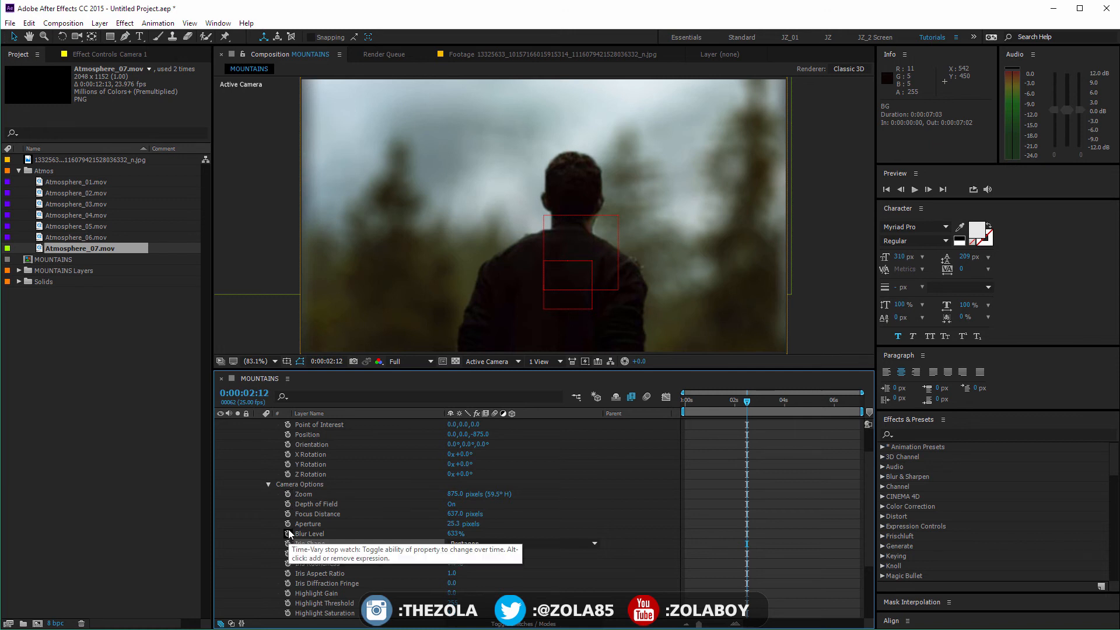
pyautogui.click(287, 513)
pyautogui.moveTo(746, 514); pyautogui.dragTo(686, 516)
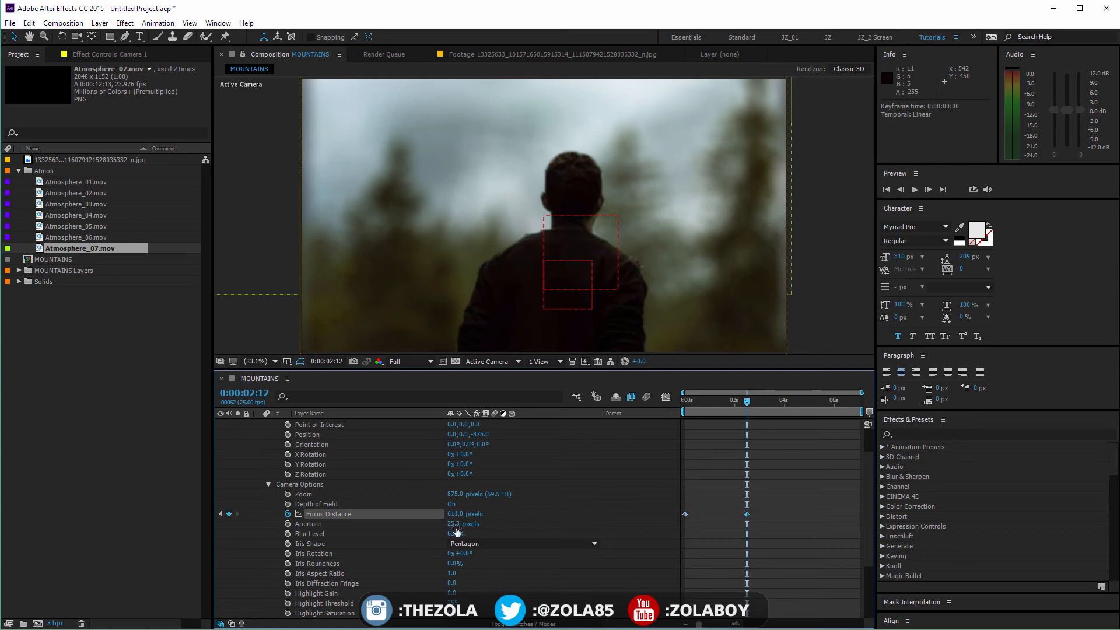
# Step: Adjust Camera 1's blur level to 453%, judging the effect at 0:00:02:12 and at the composition start
pyautogui.moveTo(456, 534); pyautogui.dragTo(415, 551)
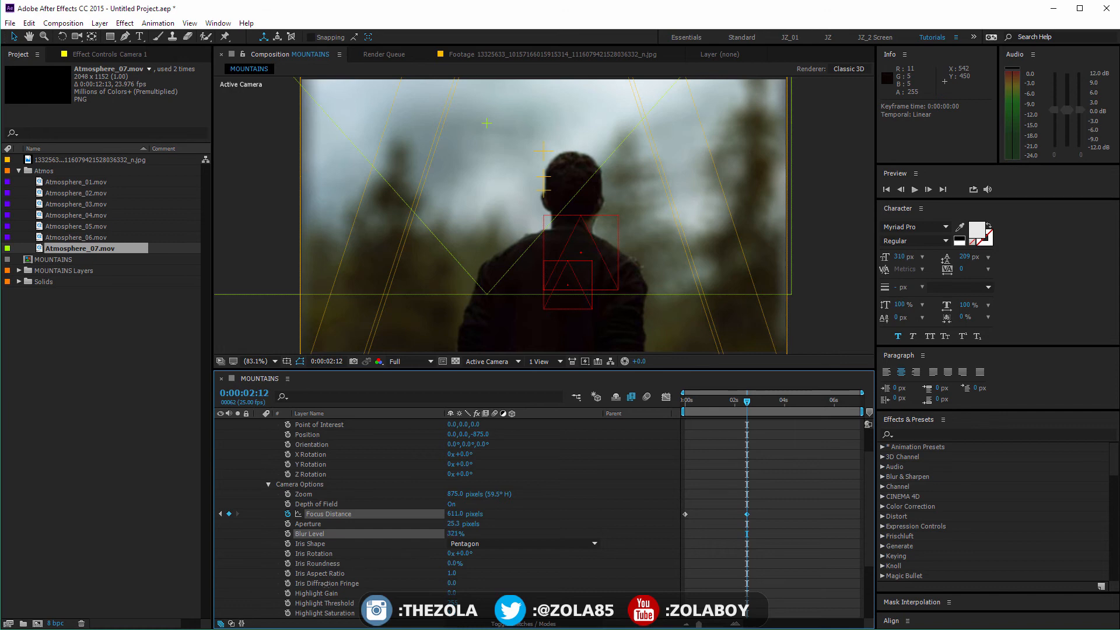
pyautogui.moveTo(326, 585); pyautogui.dragTo(327, 585)
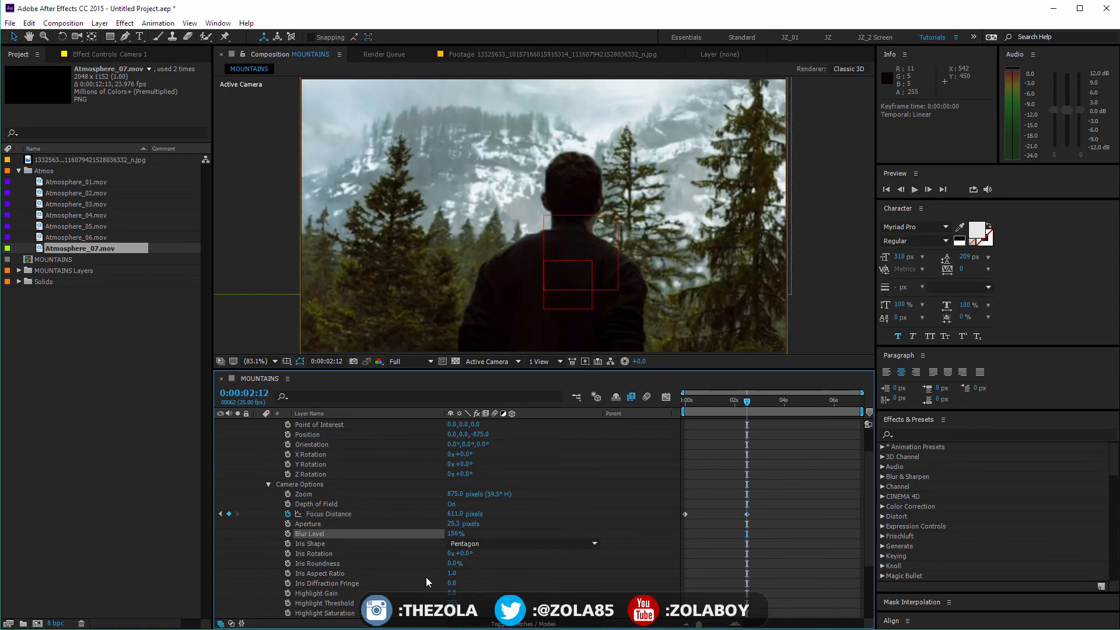
pyautogui.moveTo(483, 534); pyautogui.dragTo(509, 554)
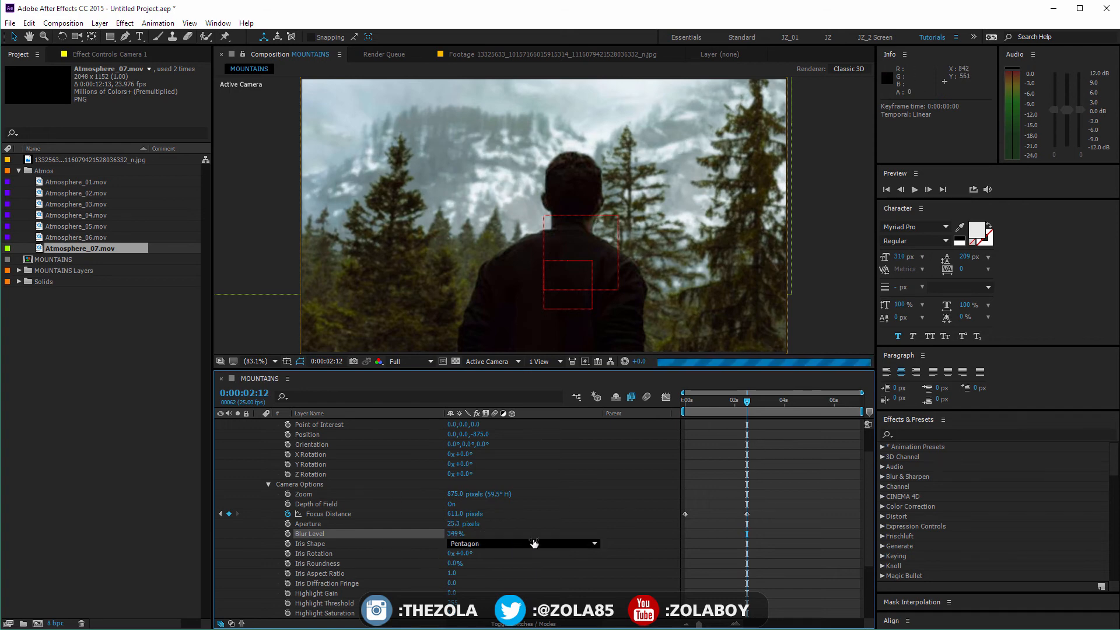
pyautogui.click(684, 402)
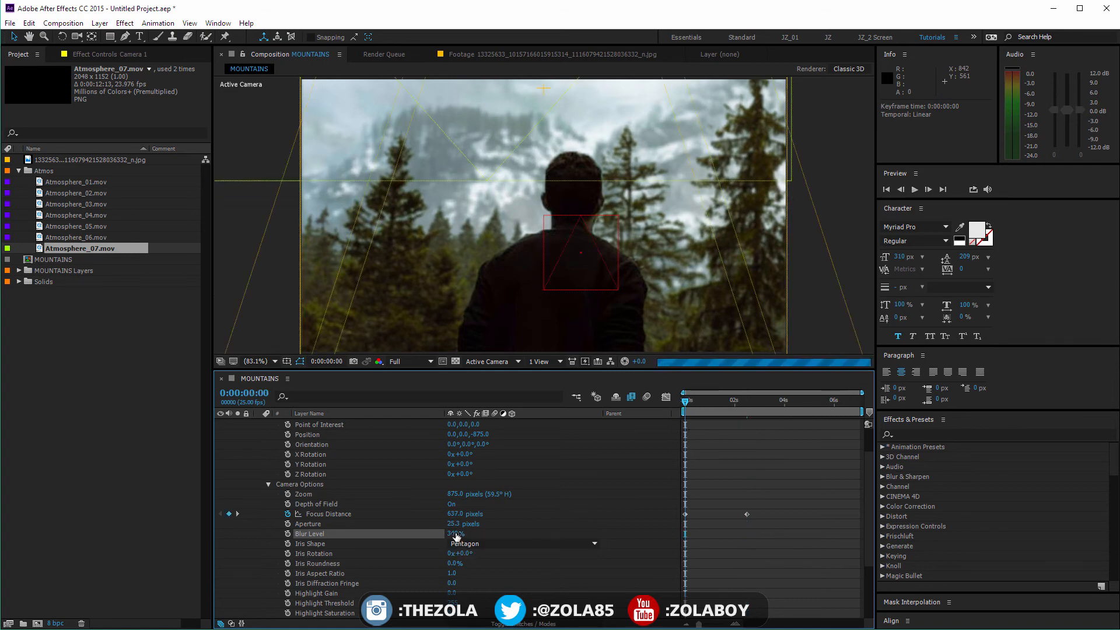
pyautogui.moveTo(457, 535); pyautogui.dragTo(496, 539)
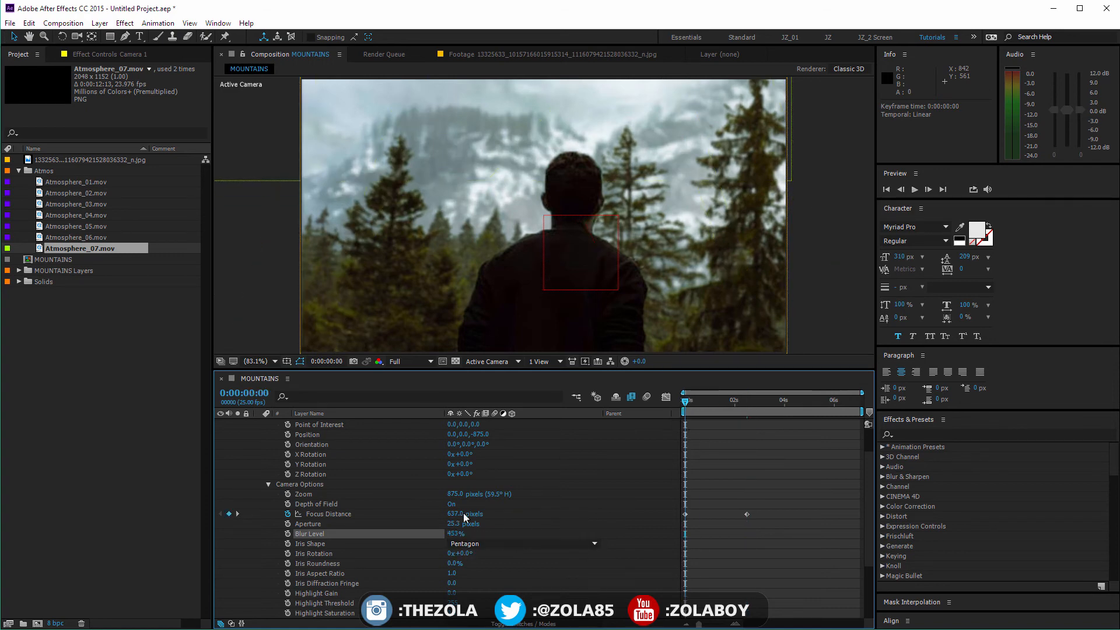
# Step: Delete the Focus Distance keyframe at 0:00:02:12, and add one of 1100 pixels placed at the end of the composition
pyautogui.click(752, 518)
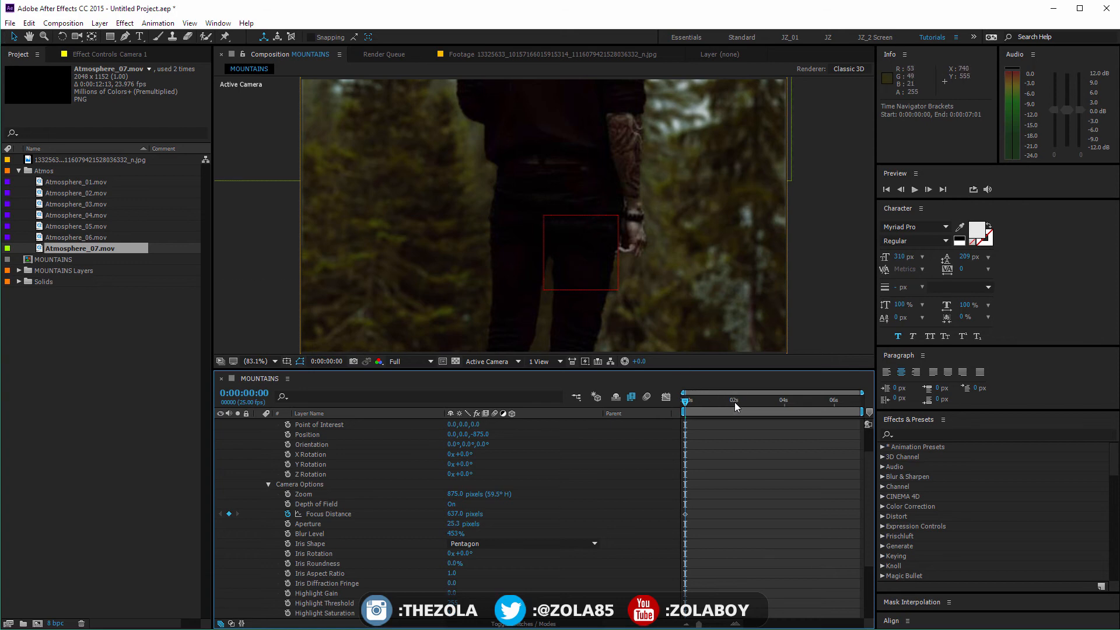
pyautogui.click(788, 401)
pyautogui.click(814, 406)
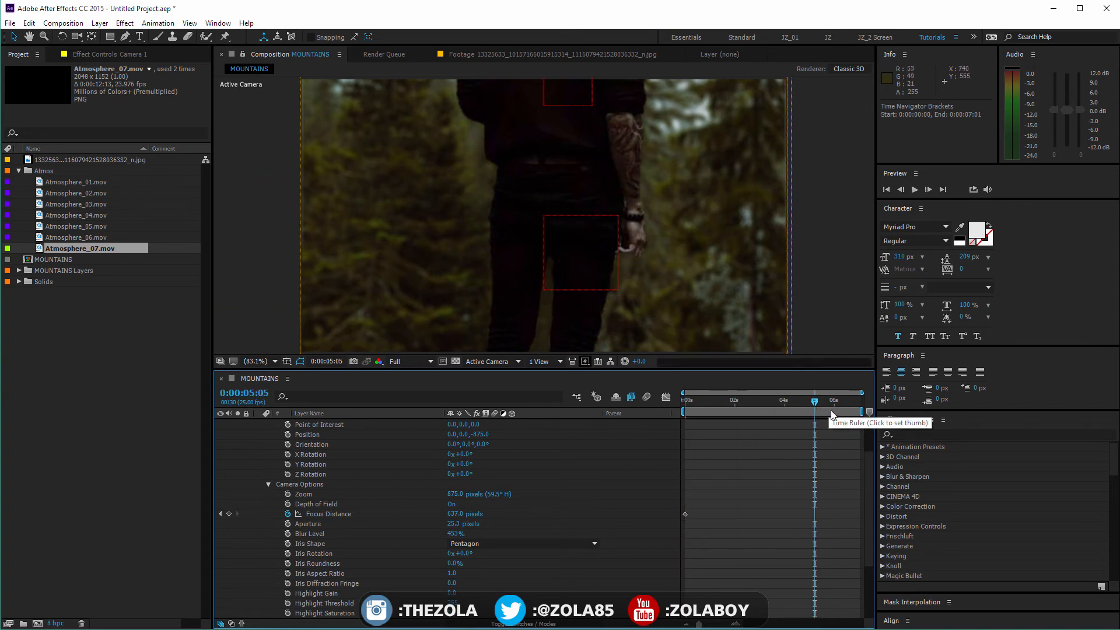
pyautogui.click(824, 404)
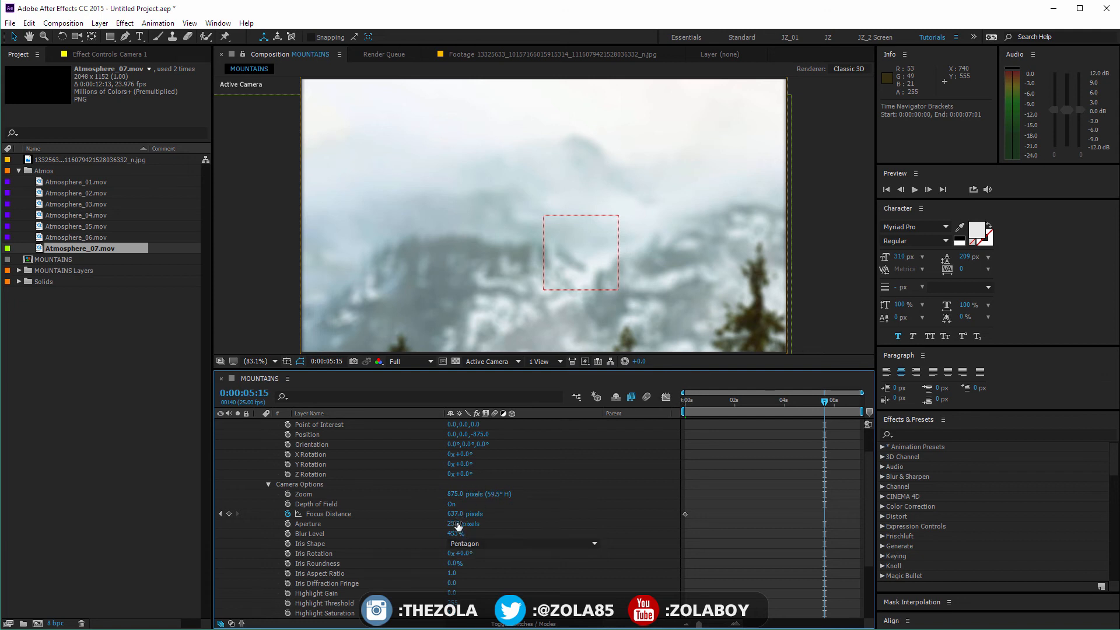
pyautogui.moveTo(459, 519); pyautogui.dragTo(470, 515)
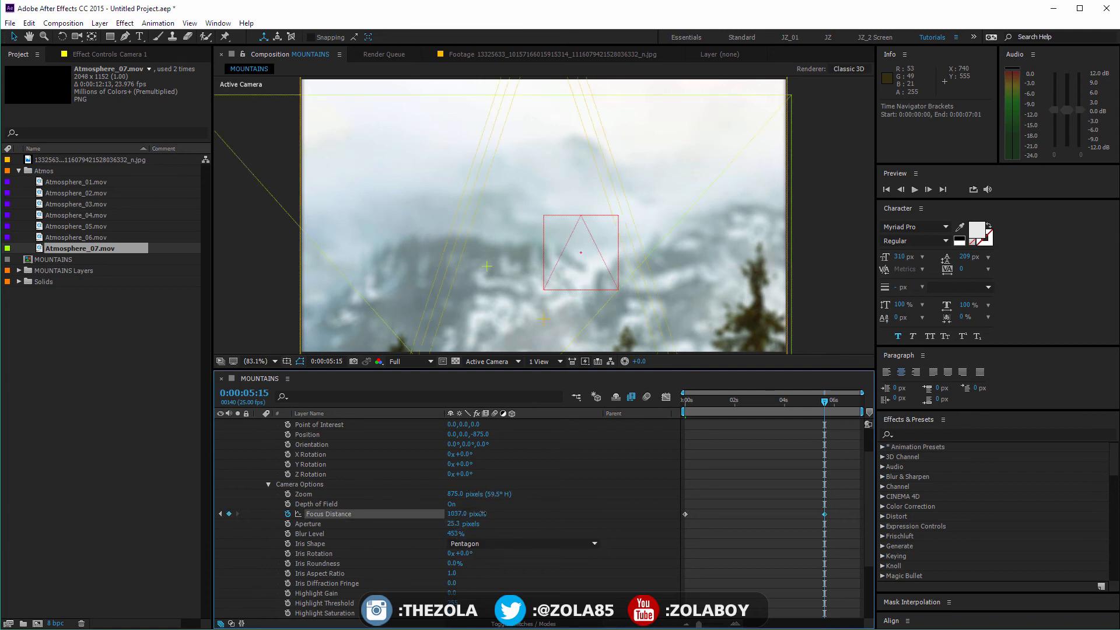
pyautogui.moveTo(430, 519); pyautogui.dragTo(439, 398)
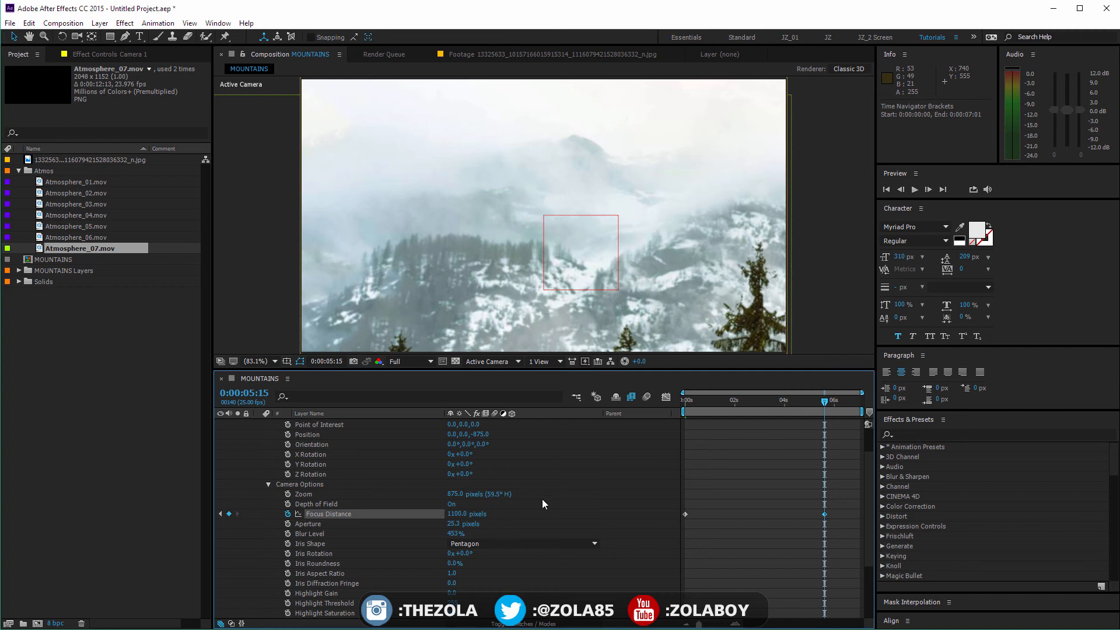
pyautogui.moveTo(824, 514); pyautogui.dragTo(871, 519)
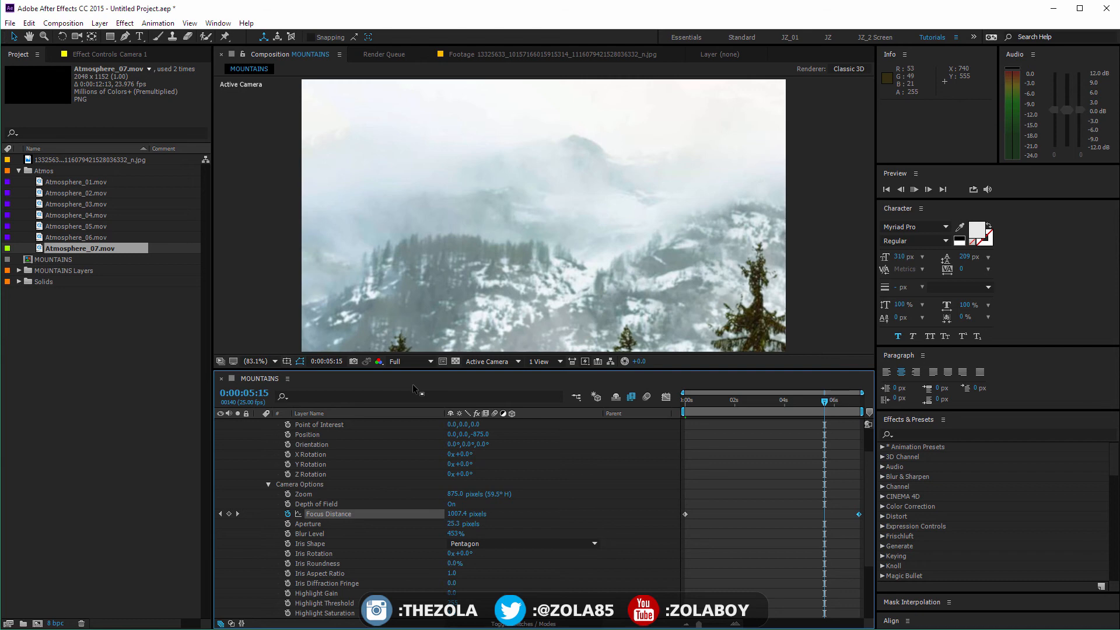
# Step: Lower the view resolution to Half and preview the animated focus through the composition
pyautogui.press('space')
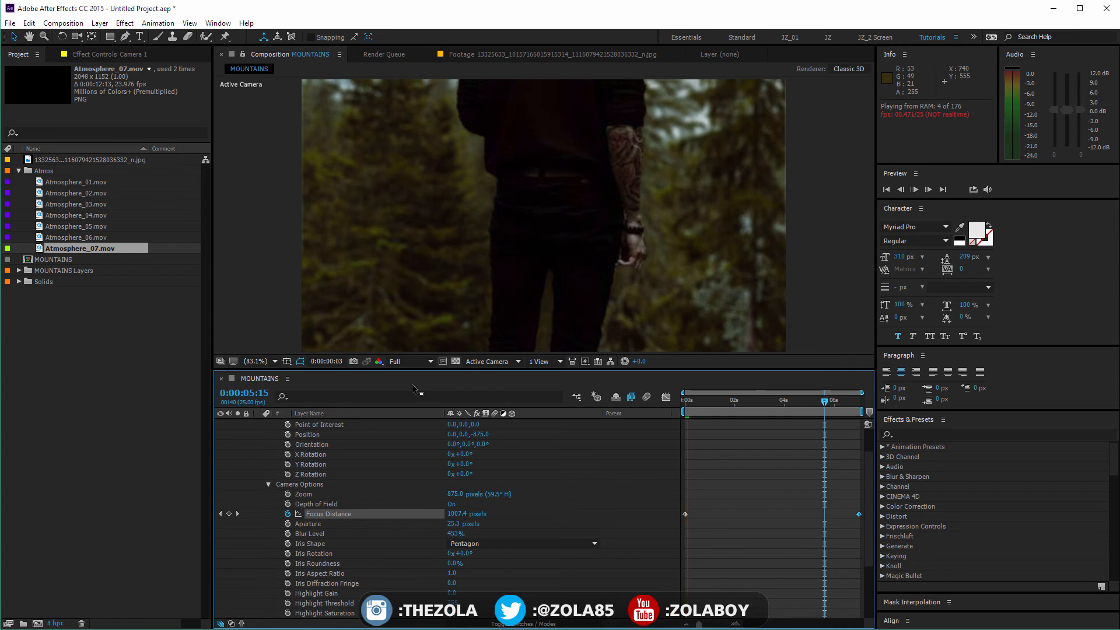
pyautogui.click(408, 361)
pyautogui.click(418, 404)
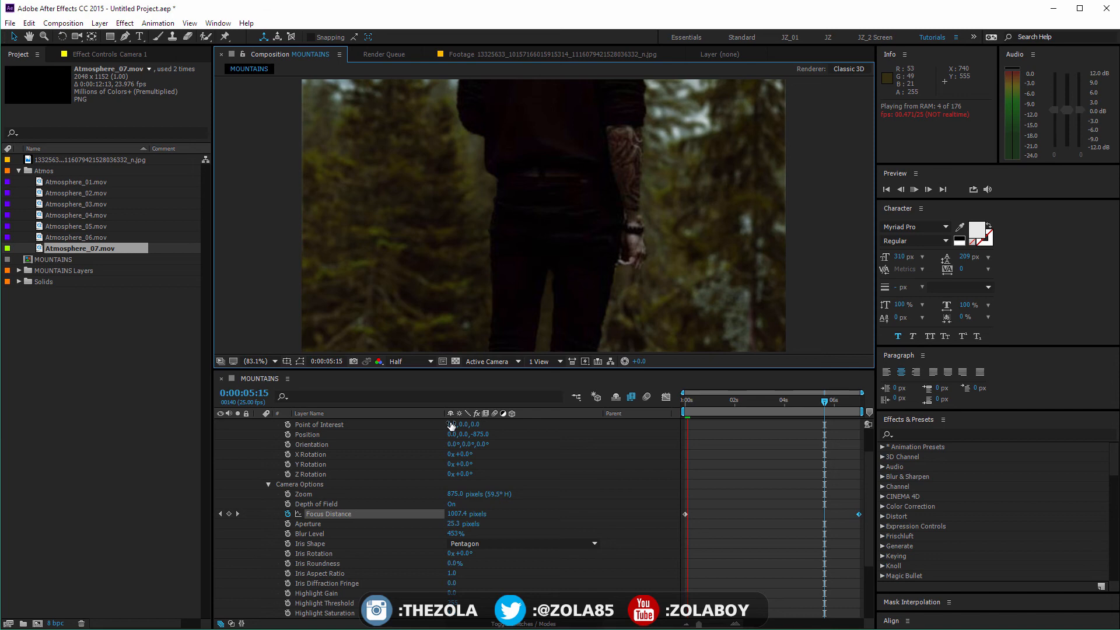
pyautogui.click(684, 404)
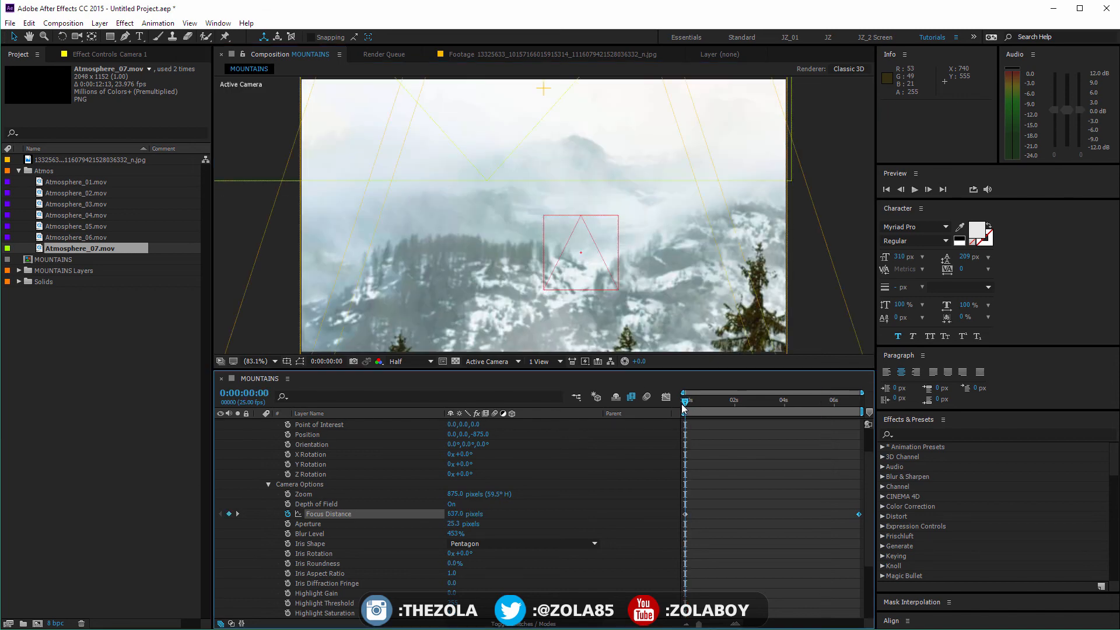
pyautogui.click(687, 404)
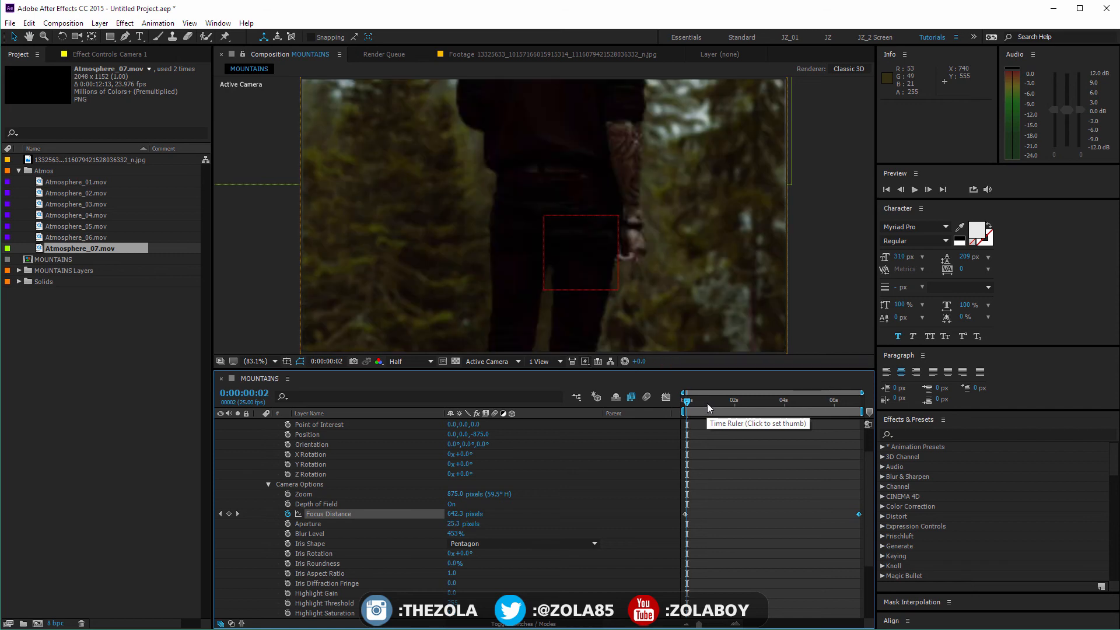
pyautogui.click(749, 404)
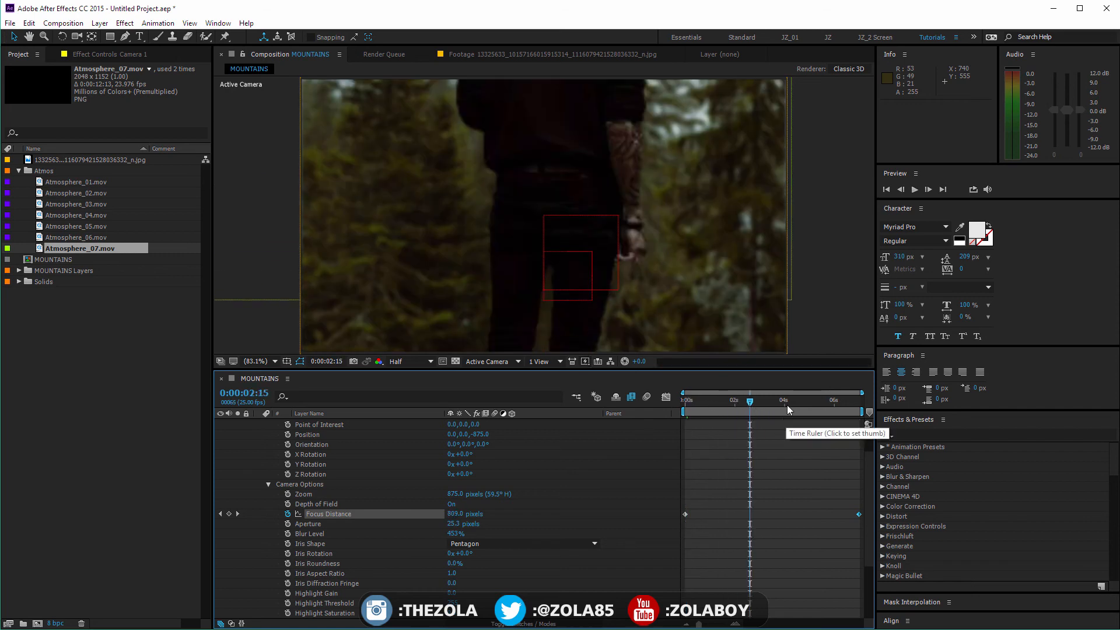
pyautogui.press('space')
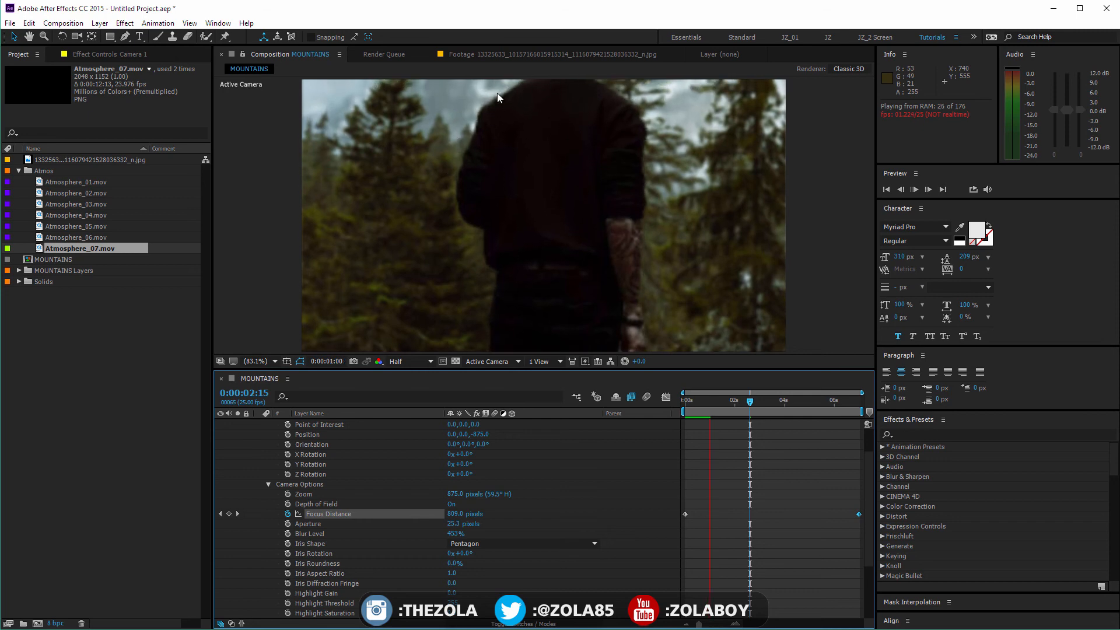
# Step: Switch to Photoshop to look at the layered image in MOUNTAINS.psd, and return to After Effects
pyautogui.hotkey('alt', 'Tab')
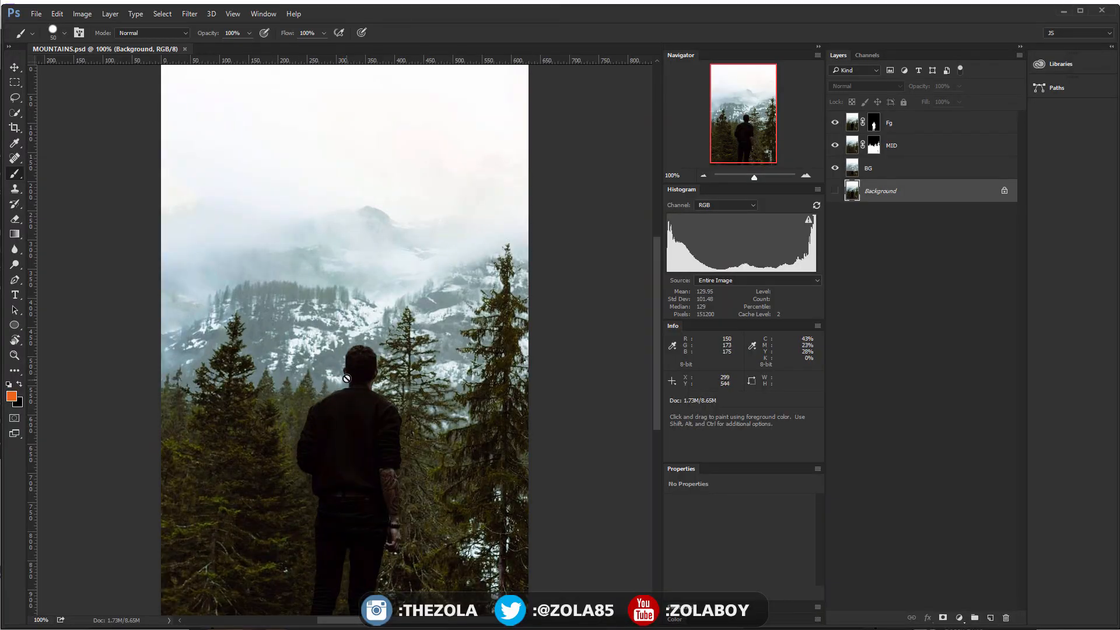
pyautogui.hotkey('alt', 'Tab')
pyautogui.hotkey('alt', 'Tab')
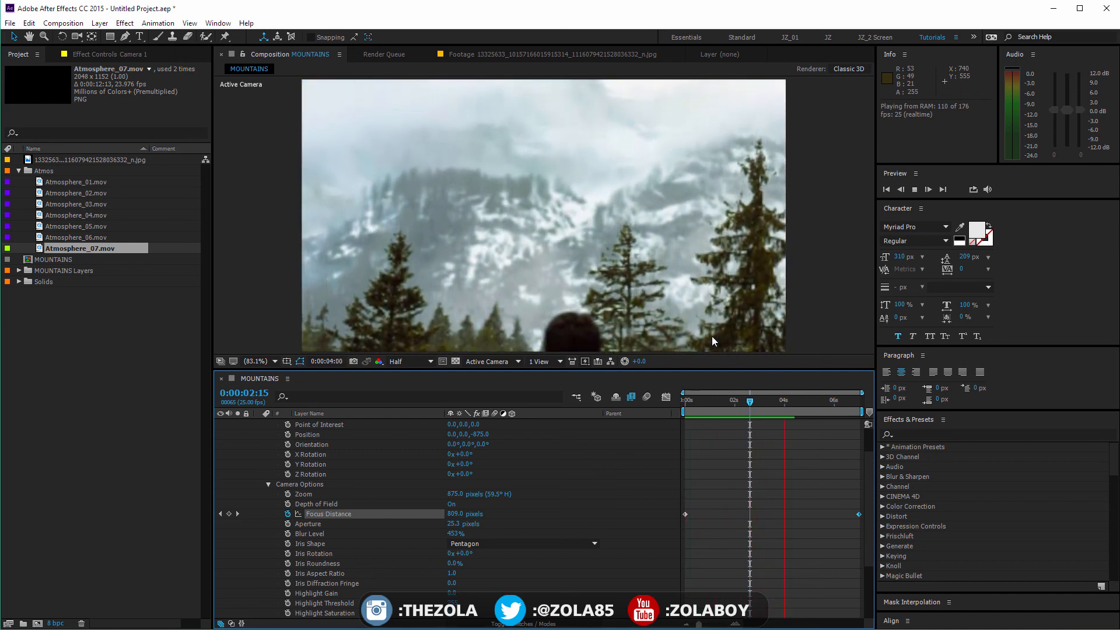
# Step: Restore the view resolution to Full, turn off Camera 1's Depth of Field and play the composition
pyautogui.click(428, 362)
pyautogui.click(430, 392)
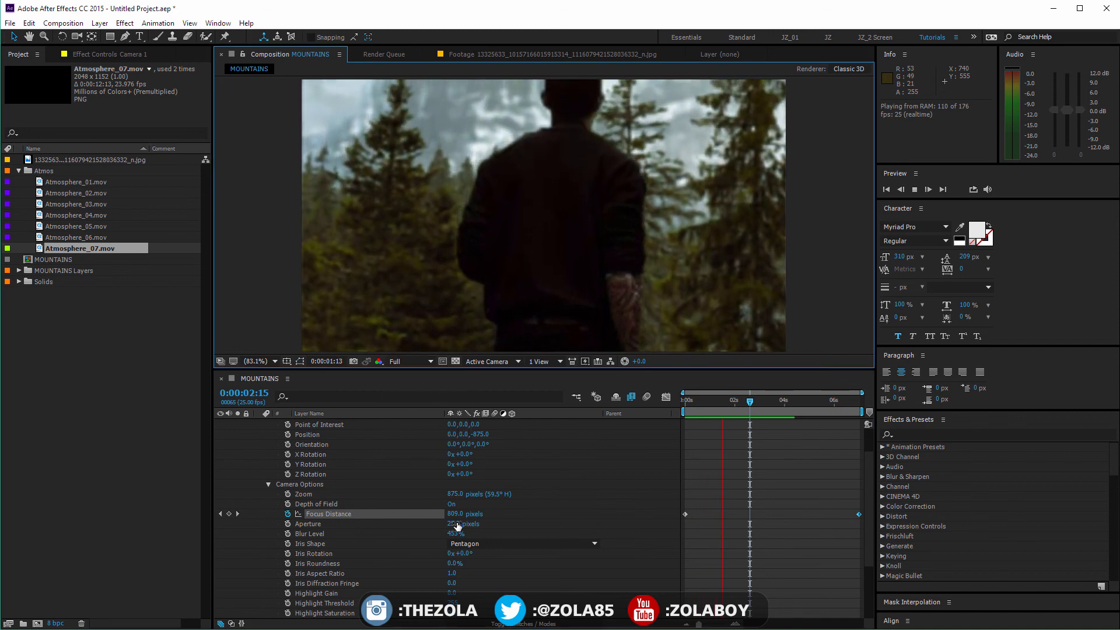
pyautogui.click(452, 506)
pyautogui.click(452, 505)
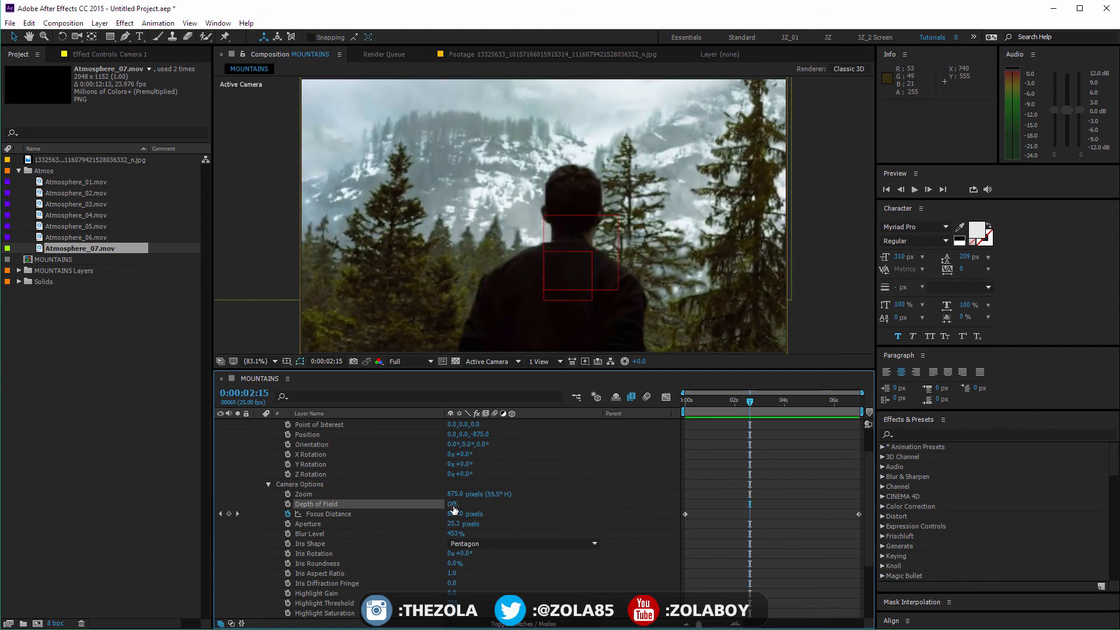
pyautogui.moveTo(750, 399); pyautogui.dragTo(734, 397)
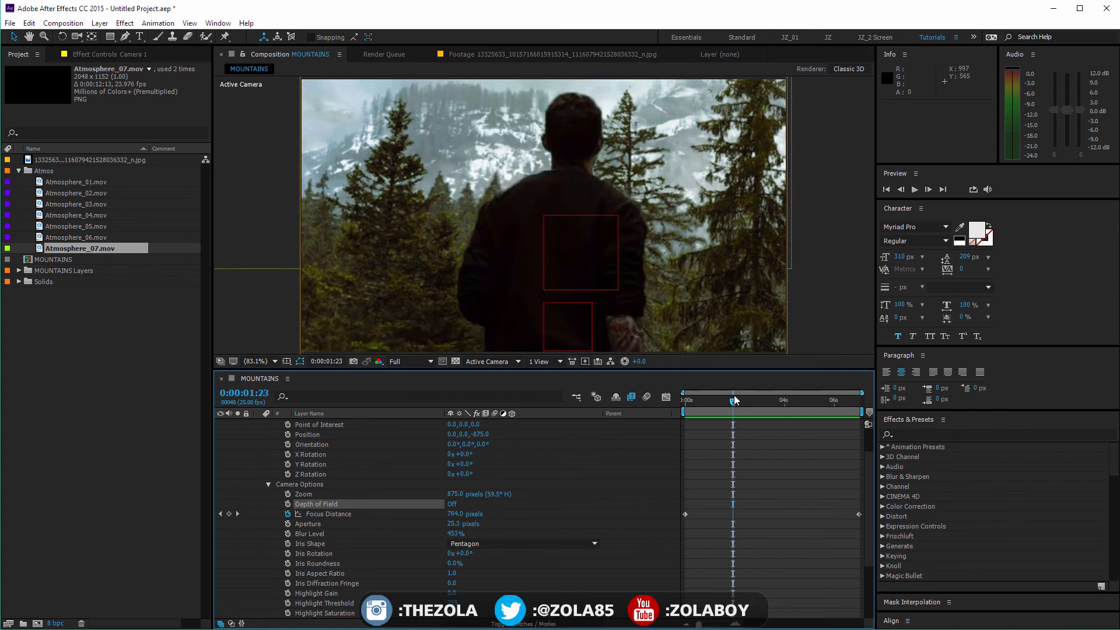
pyautogui.press('space')
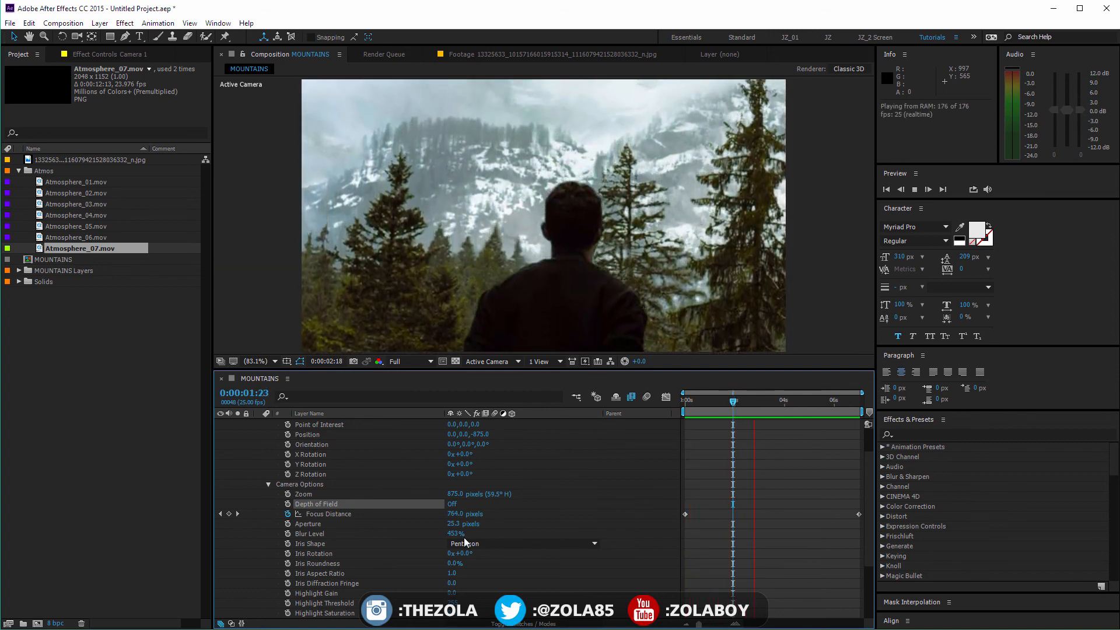
# Step: Collapse the expanded properties of all timeline layers and clear the layer selection
pyautogui.click(516, 509)
pyautogui.hotkey('ctrl', 'a')
pyautogui.press('u')
pyautogui.click(519, 523)
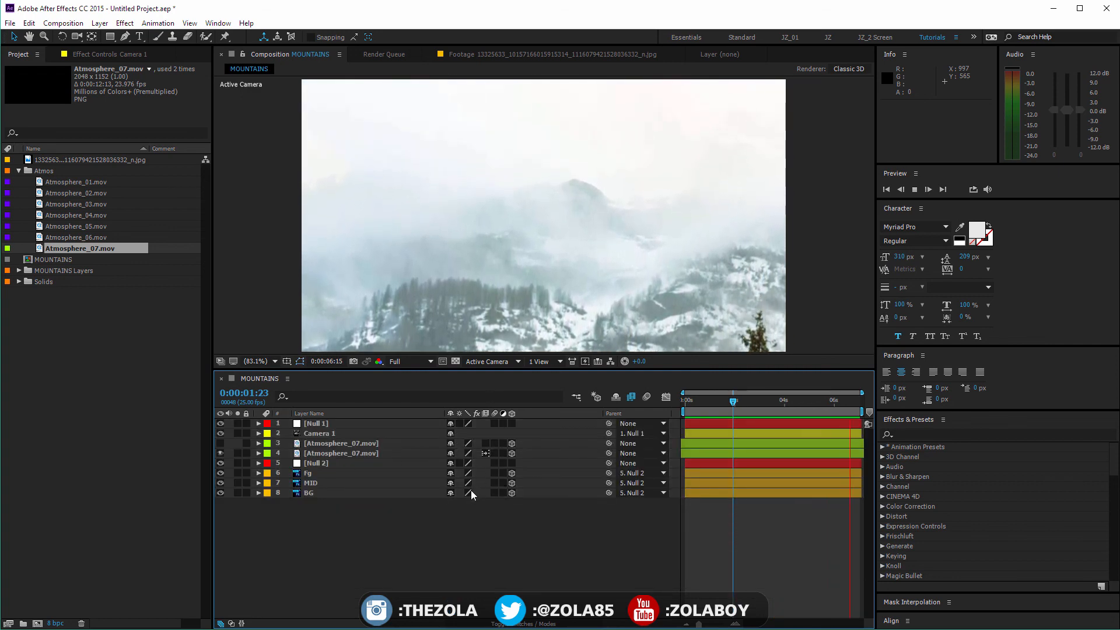
# Step: Enable motion blur for the Fg, MID and BG layers and the composition, and check frames up to 0:00:04:15
pyautogui.moveTo(487, 477); pyautogui.dragTo(496, 510)
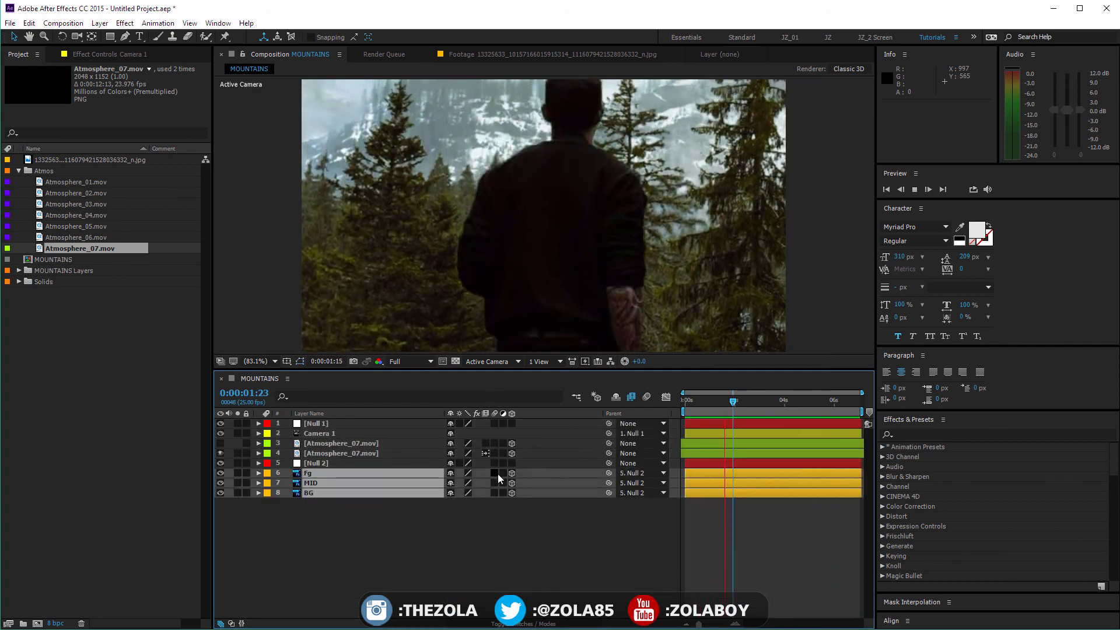
pyautogui.click(494, 473)
pyautogui.click(646, 397)
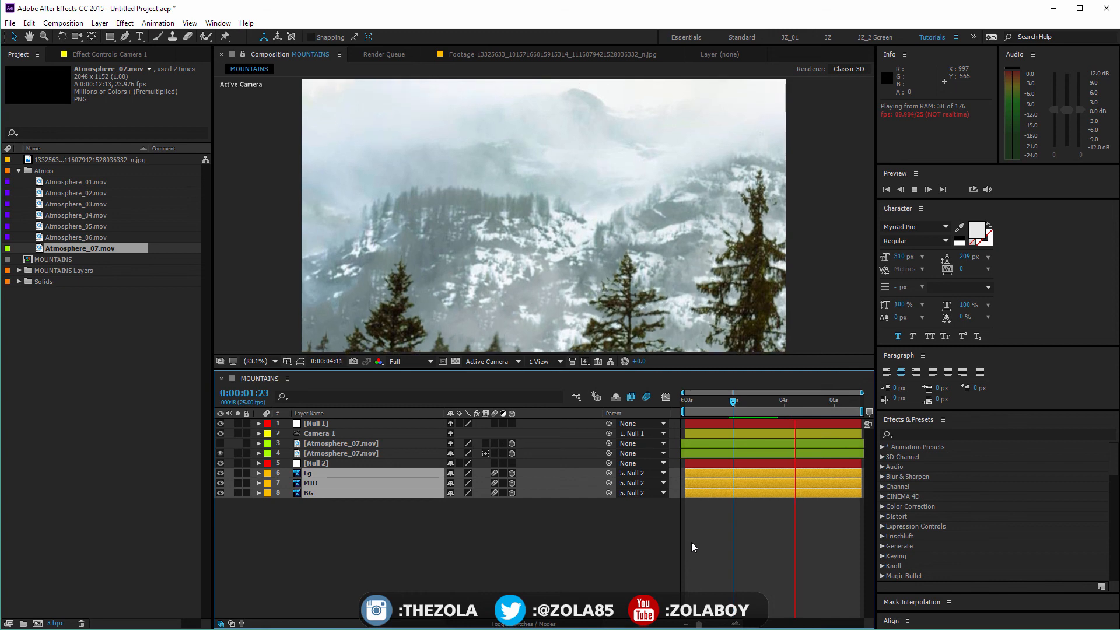
pyautogui.moveTo(692, 401)
pyautogui.mouseDown()
pyautogui.moveTo(827, 410)
pyautogui.moveTo(697, 410)
pyautogui.moveTo(710, 401)
pyautogui.mouseUp()
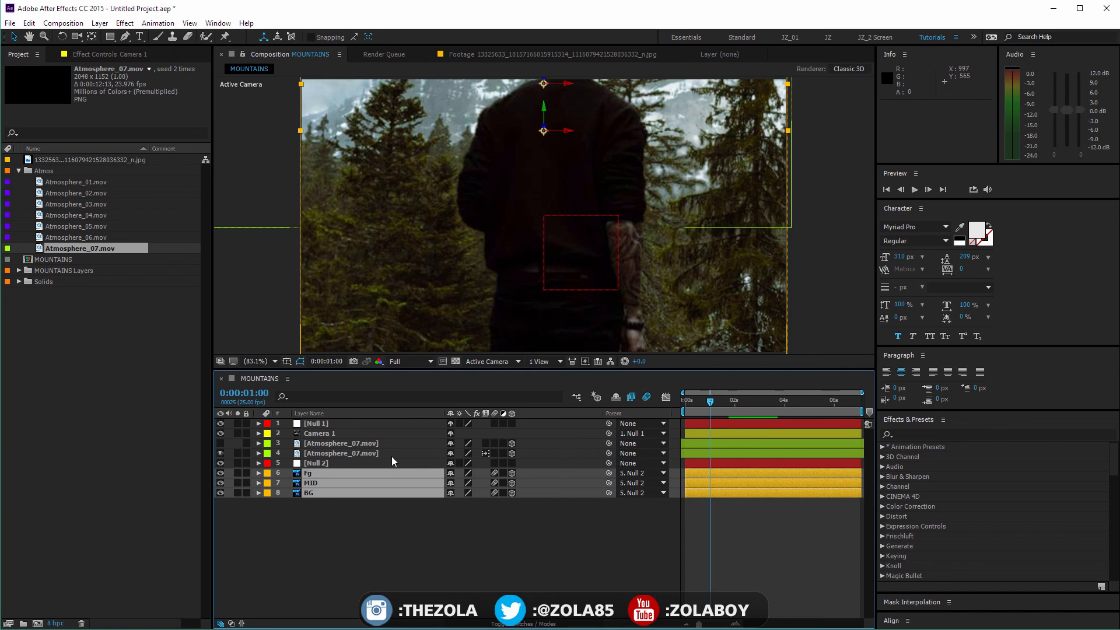
pyautogui.moveTo(696, 400); pyautogui.dragTo(799, 404)
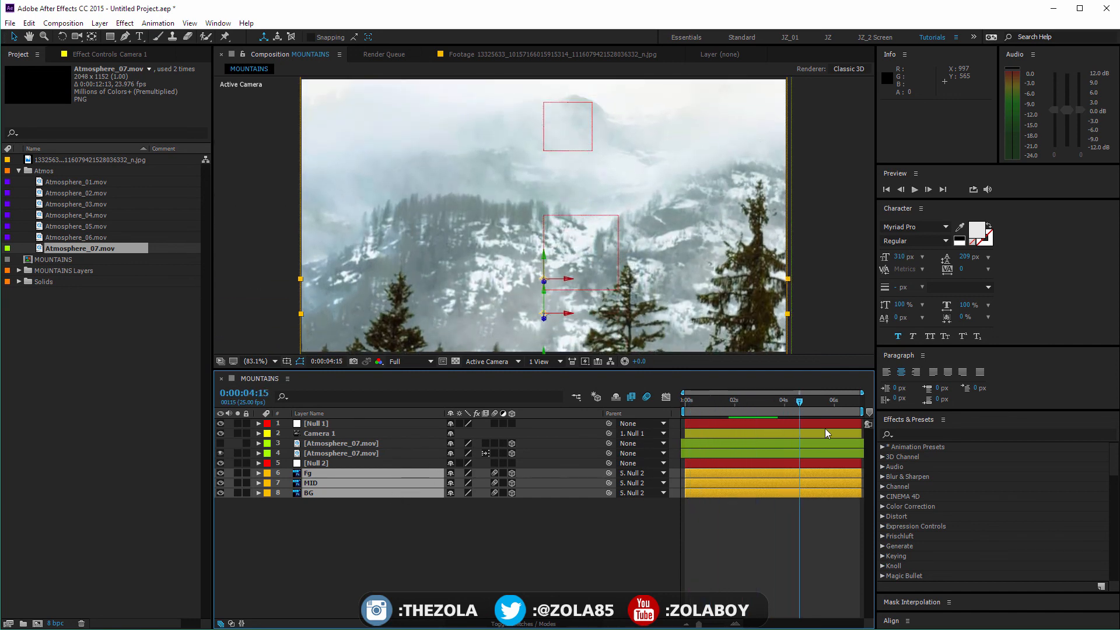